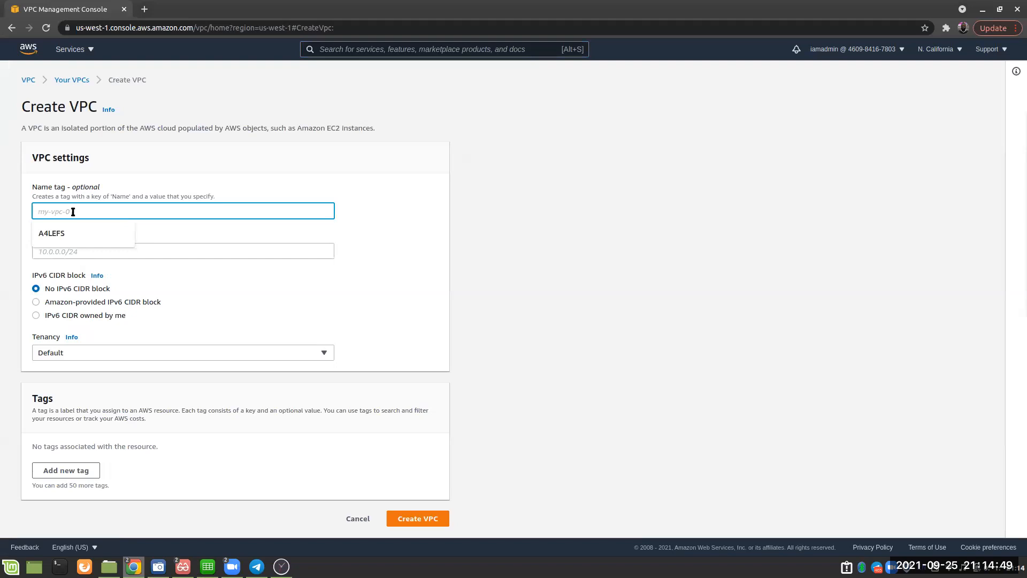
Create a VPC with the name tag VPC A and the IPv4 CIDR block 10.0.0.0/16
{"action": "type", "text": "VPC"}
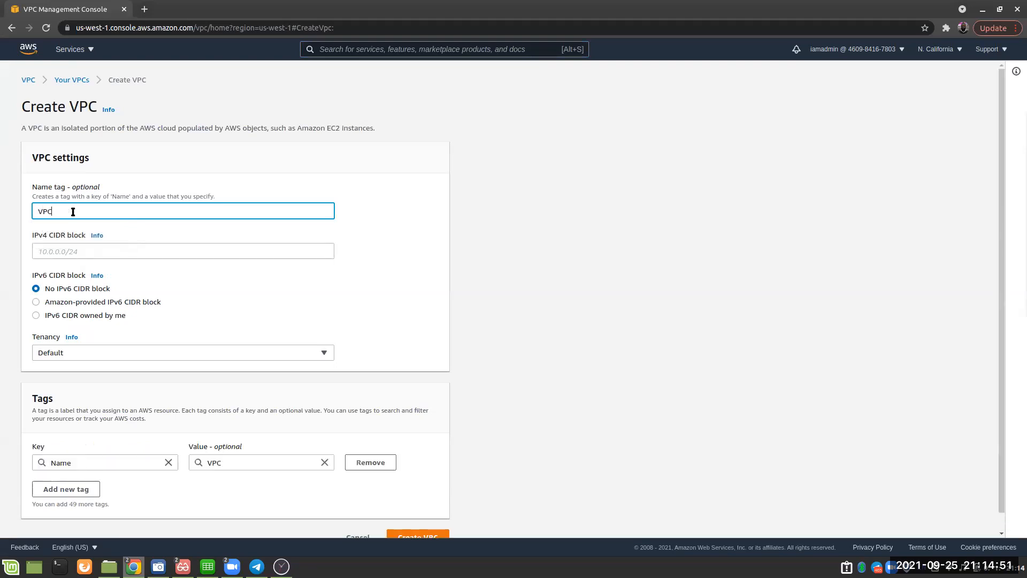
{"action": "type", "text": " A"}
{"action": "left_click", "coordinate": [61, 251]}
{"action": "type", "text": "19"}
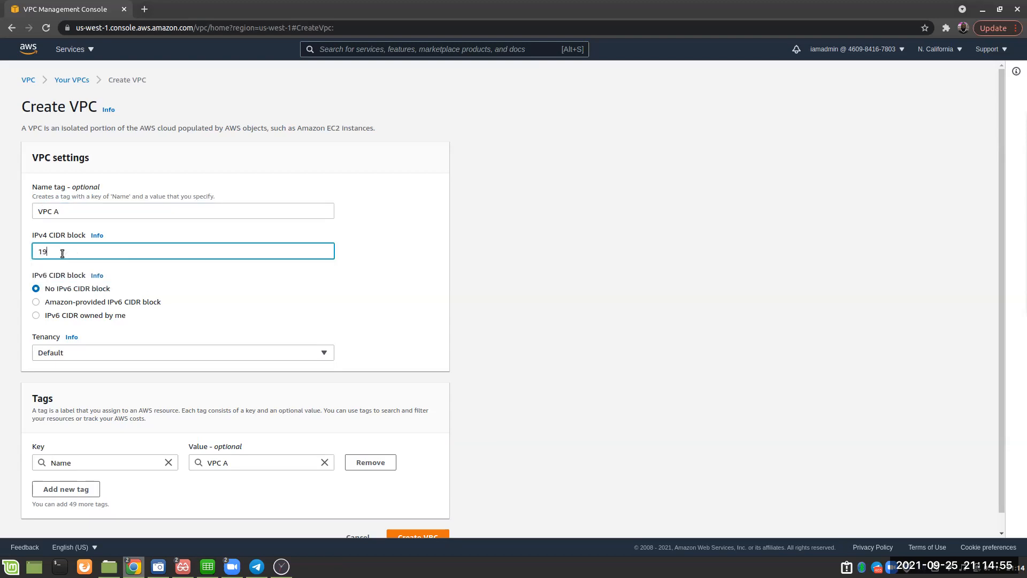
{"action": "type", "text": ".0.0.0"}
{"action": "key", "text": "Left"}
{"action": "key", "text": "Left"}
{"action": "key", "text": "BackSpace"}
{"action": "type", "text": "0/16"}
{"action": "scroll", "coordinate": [123, 292], "scroll_direction": "down", "scroll_amount": 1}
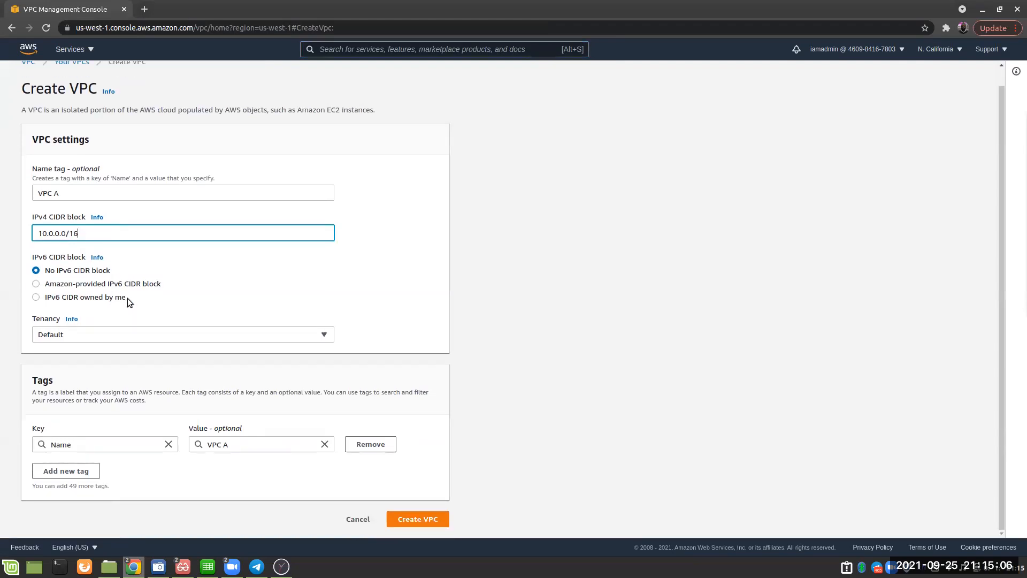
{"action": "left_click", "coordinate": [412, 518]}
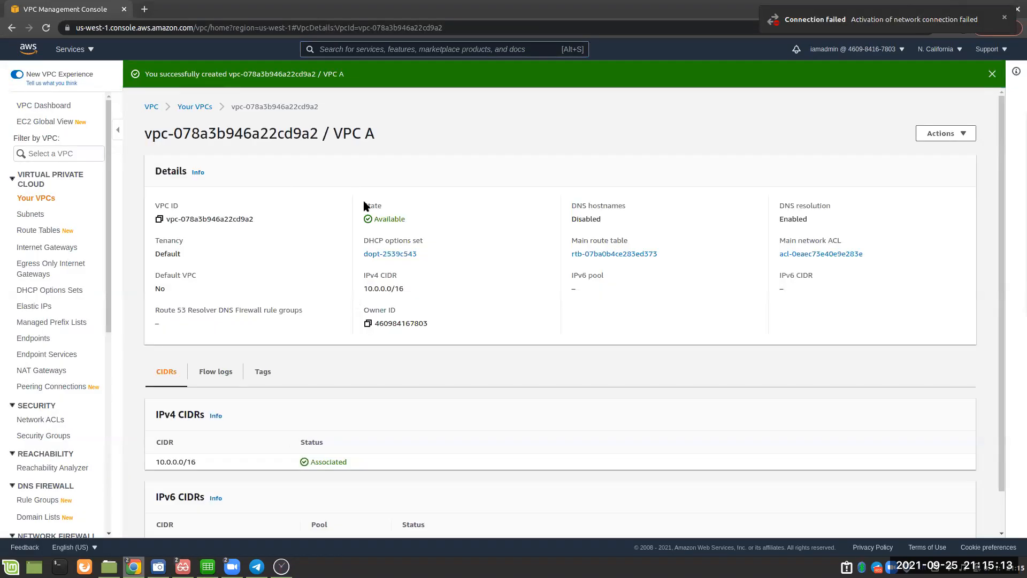
{"action": "left_click", "coordinate": [959, 51]}
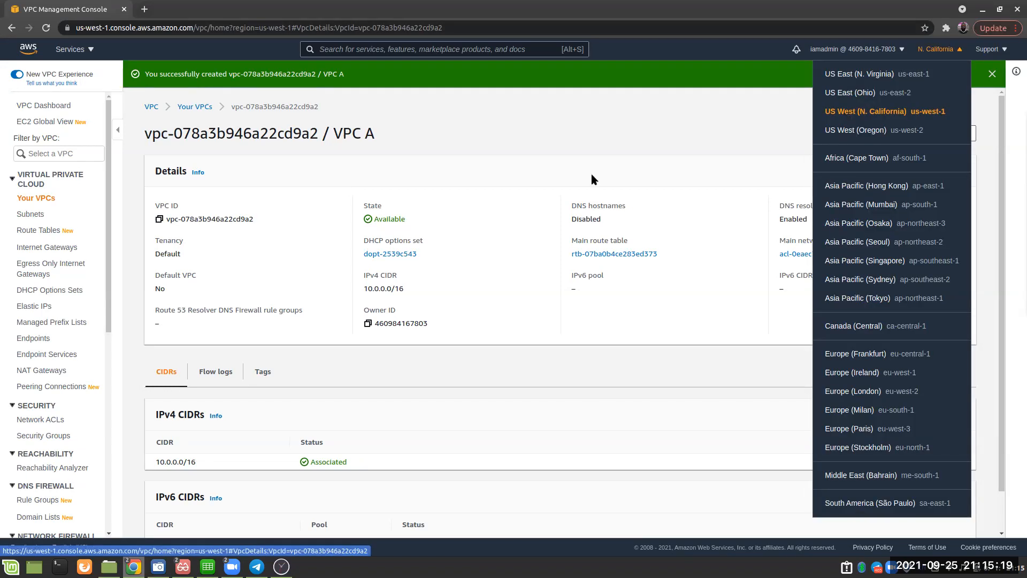
{"action": "left_click", "coordinate": [619, 155]}
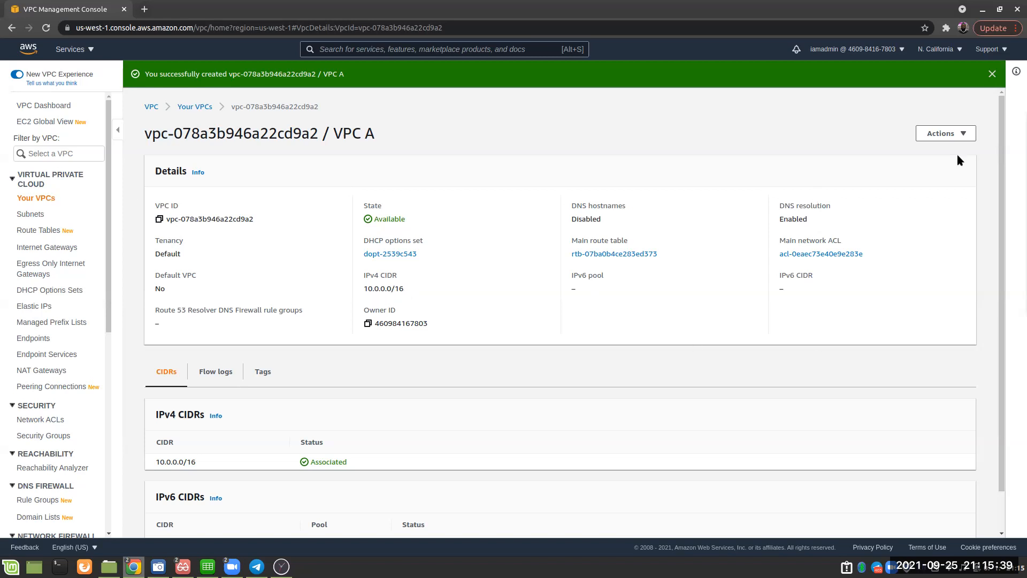
Create a second VPC with the name tag VPC B and the IPv4 CIDR block 10.1.0.0/16
{"action": "left_click", "coordinate": [36, 203]}
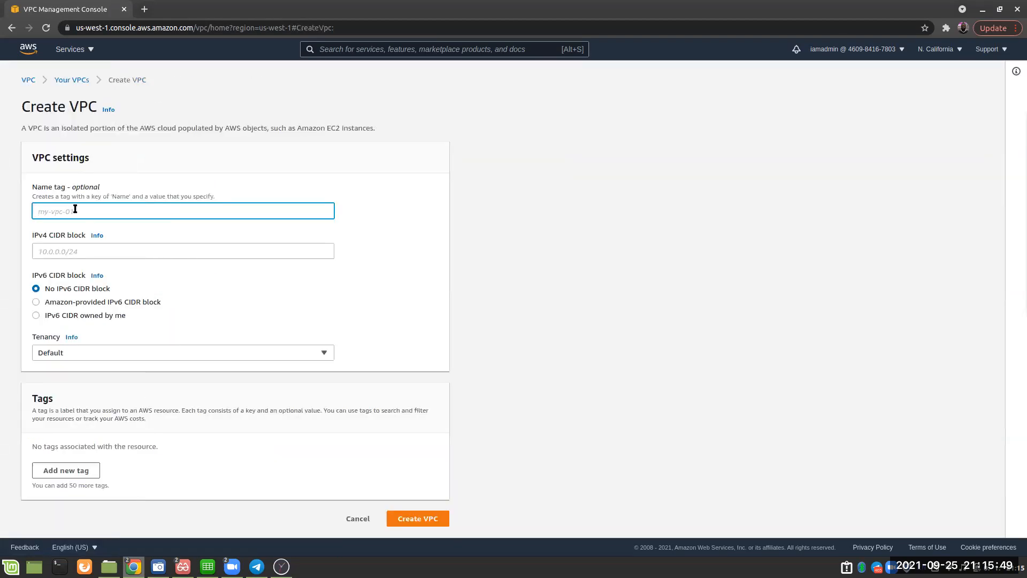
{"action": "type", "text": "VPC B"}
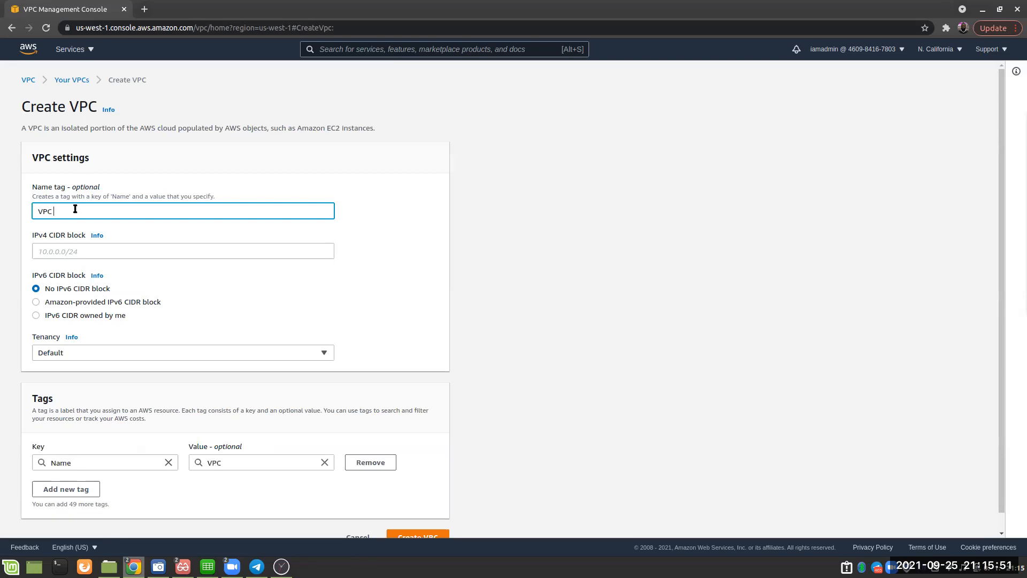
{"action": "left_click", "coordinate": [128, 253]}
{"action": "type", "text": "10.0.0"}
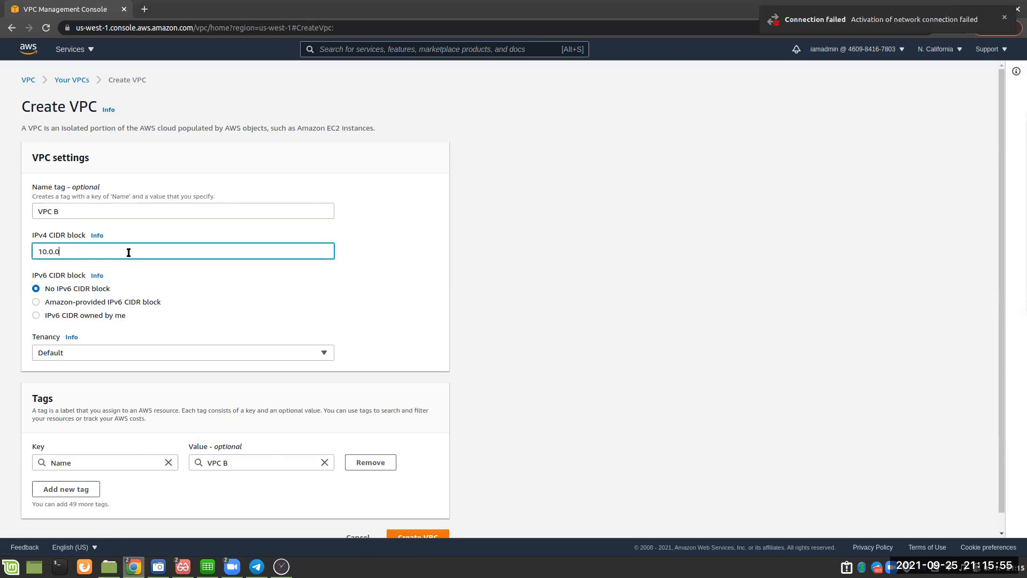
{"action": "key", "text": "BackSpace"}
{"action": "key", "text": "BackSpace"}
{"action": "type", "text": "1.0.0/16"}
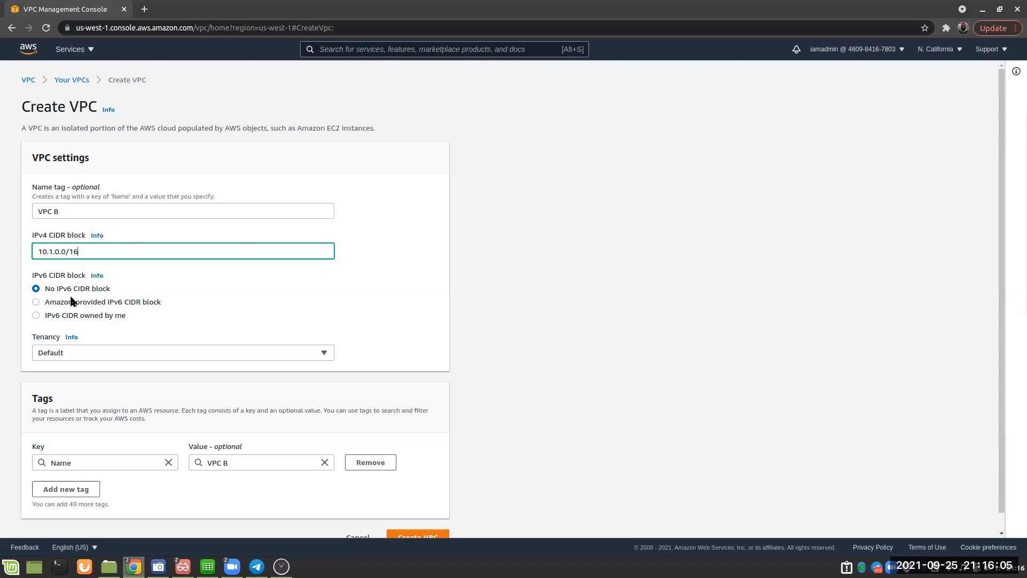
{"action": "scroll", "coordinate": [418, 518], "scroll_direction": "down", "scroll_amount": 1}
{"action": "left_click", "coordinate": [419, 519]}
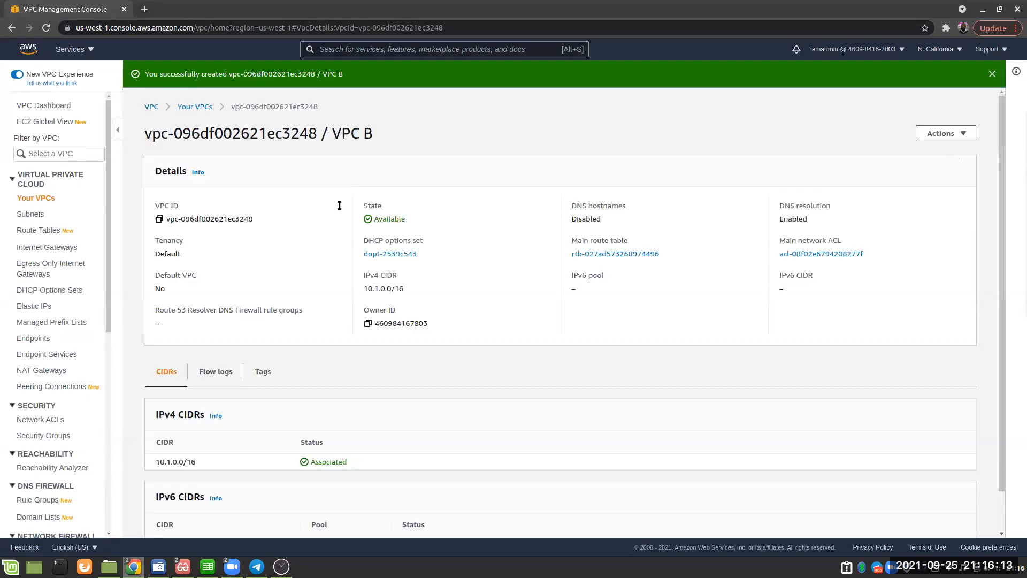
Return to the list of VPCs and open the creation form for a third VPC
{"action": "left_click", "coordinate": [24, 197]}
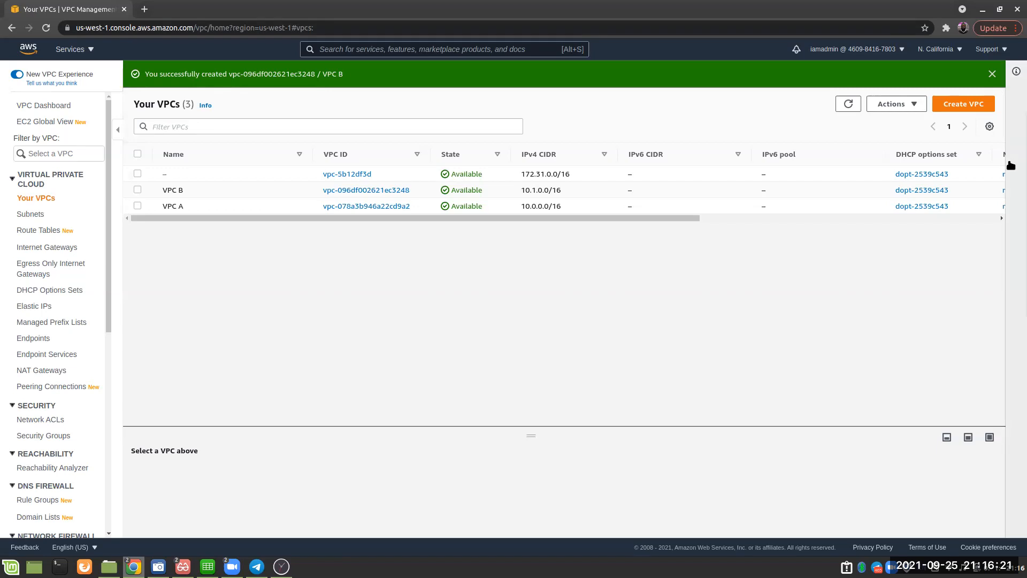
{"action": "left_click", "coordinate": [949, 105]}
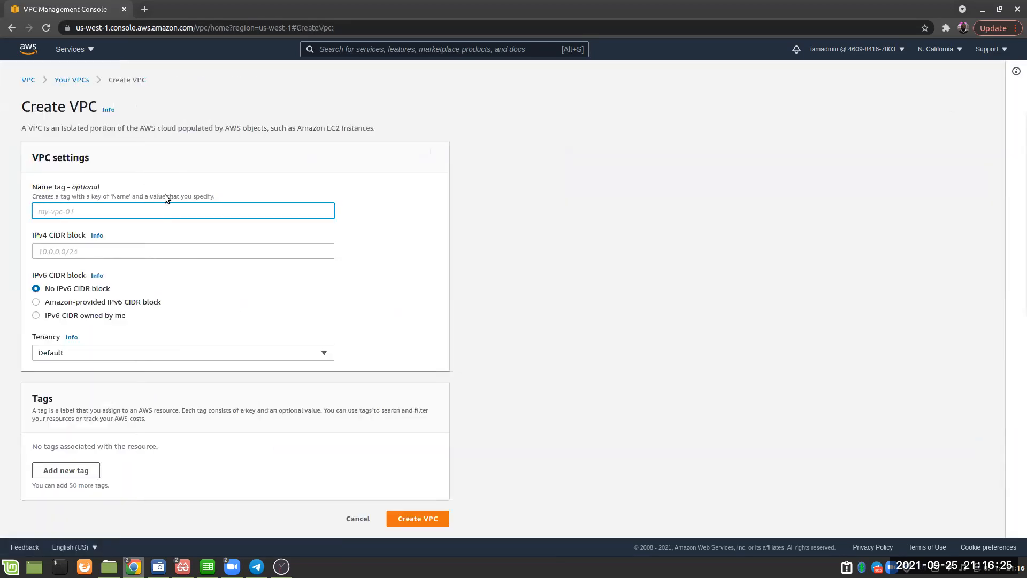
{"action": "type", "text": "10.0"}
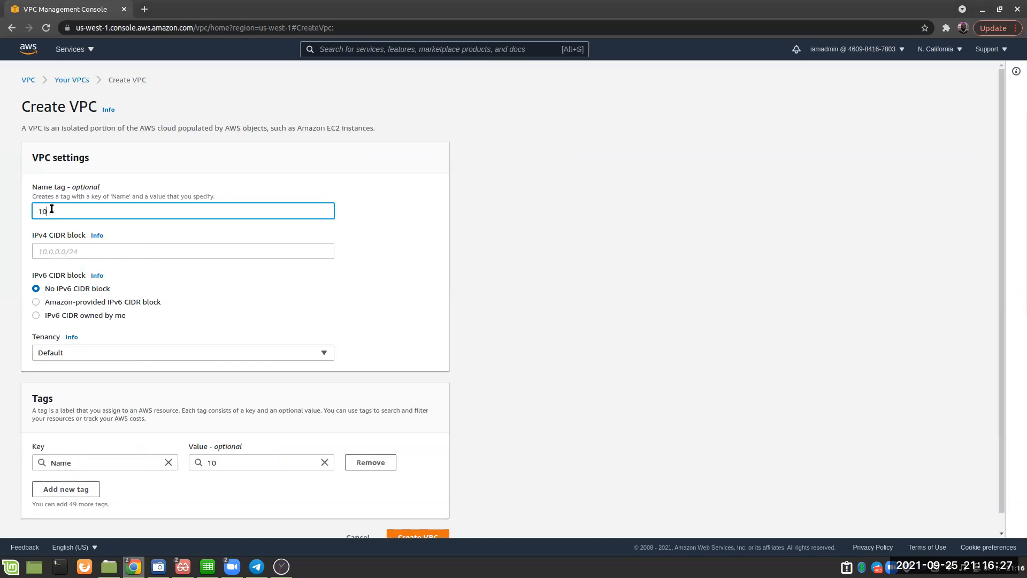
{"action": "key", "text": "BackSpace"}
{"action": "key", "text": "BackSpace"}
{"action": "key", "text": "BackSpace"}
{"action": "key", "text": "BackSpace"}
{"action": "type", "text": "VP"}
{"action": "key", "text": "BackSpace"}
{"action": "key", "text": "BackSpace"}
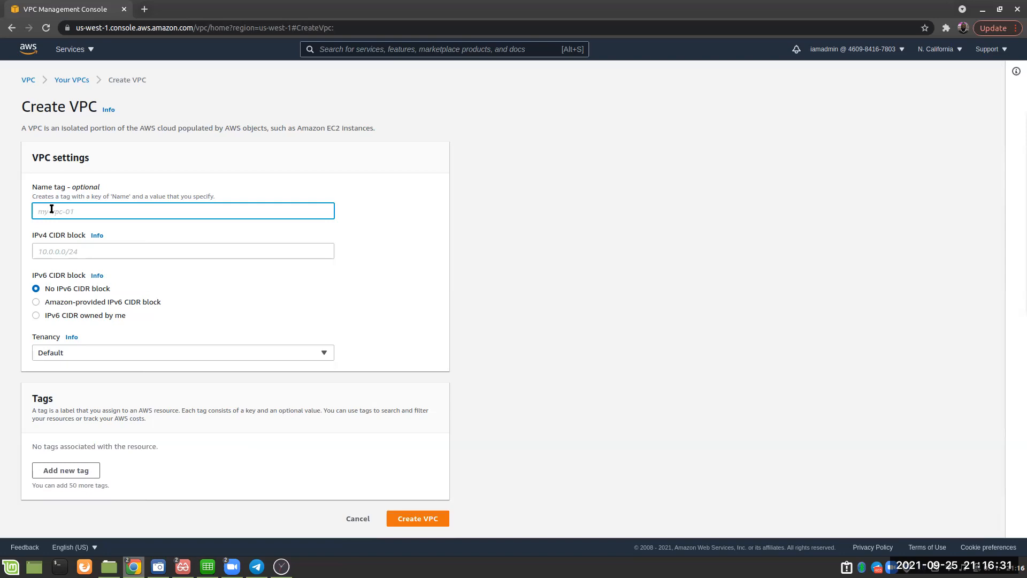
Create the third VPC with the name tag VPC C and the IPv4 CIDR block 10.2.0.0/16
{"action": "type", "text": "VPC"}
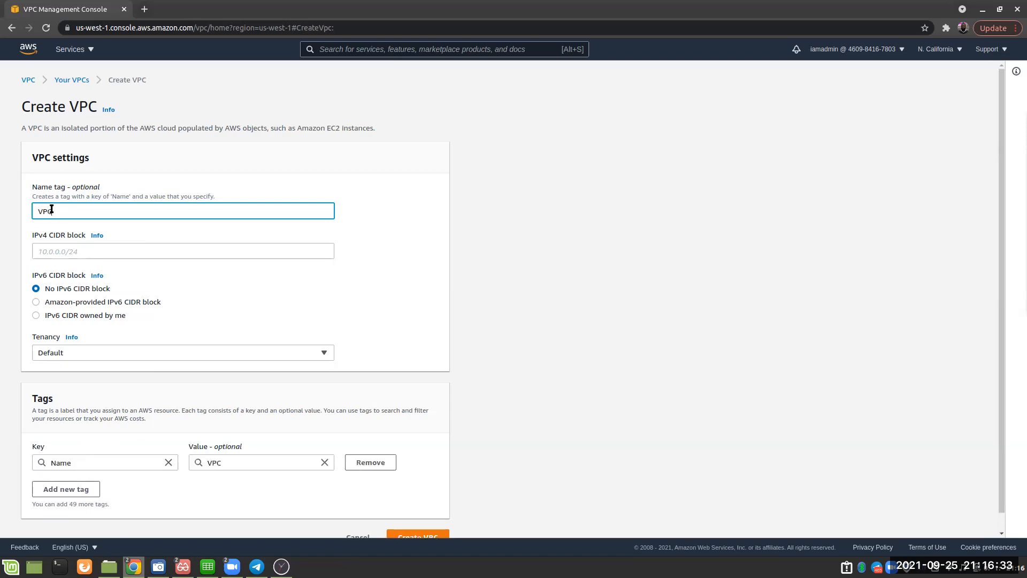
{"action": "type", "text": " C"}
{"action": "scroll", "coordinate": [105, 393], "scroll_direction": "down", "scroll_amount": 1}
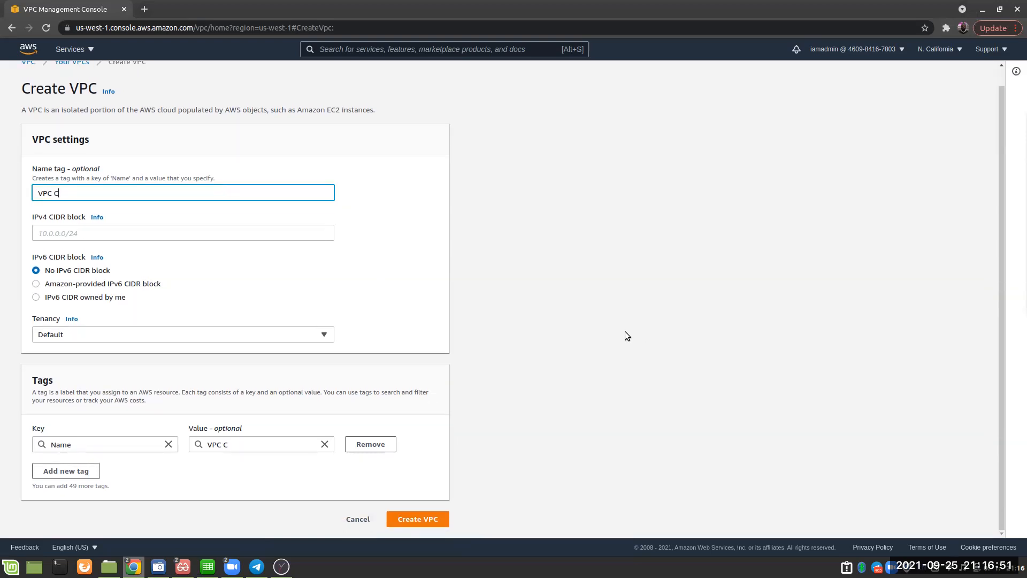
{"action": "left_click", "coordinate": [54, 236]}
{"action": "type", "text": "10.2"}
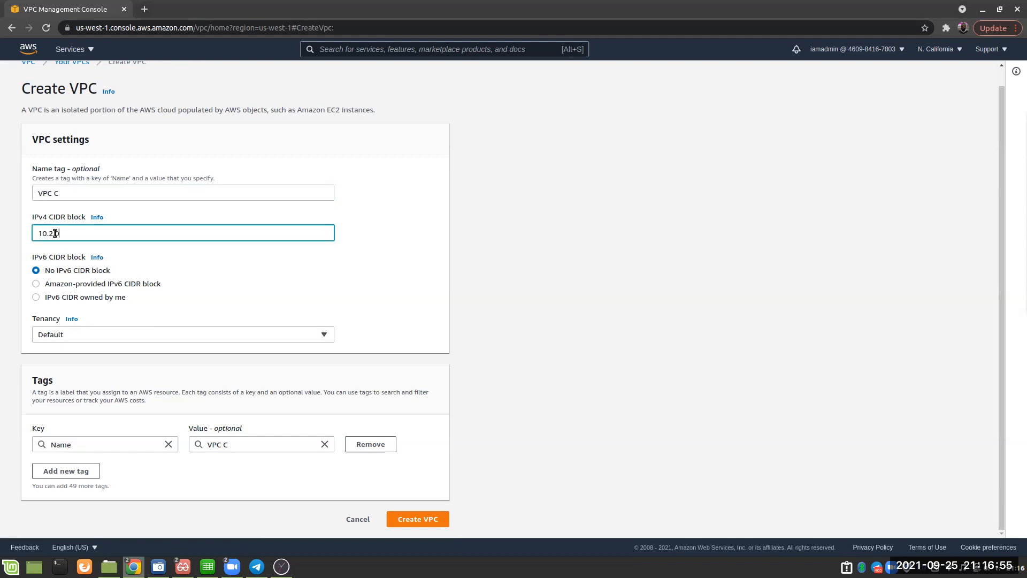
{"action": "type", "text": ".0.0/16"}
{"action": "left_click", "coordinate": [422, 520]}
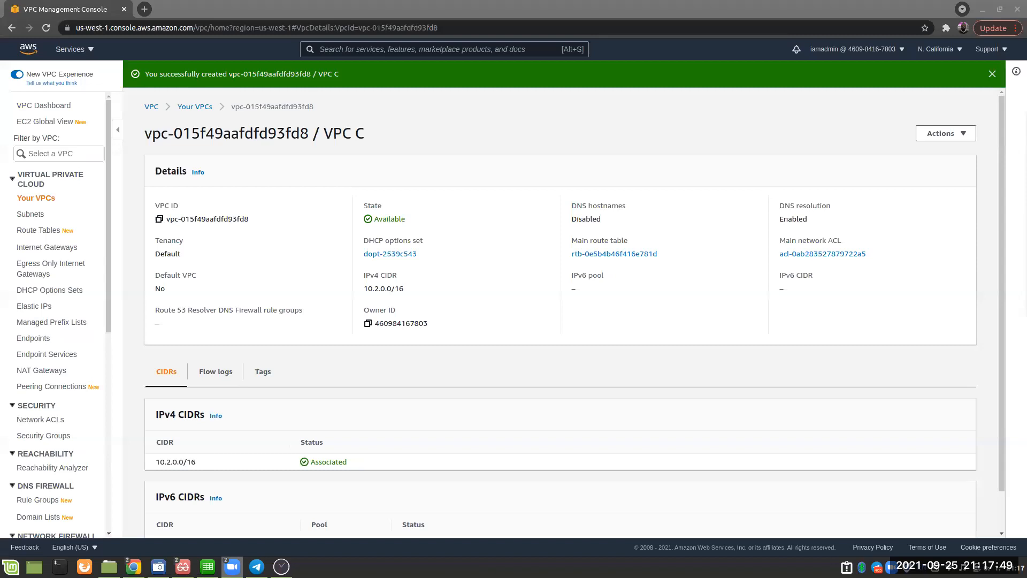
Open the Site24x7 IPv4 subnet calculator in a new browser tab and enter 10.0.0.0/8 as its network address block
{"action": "left_click", "coordinate": [146, 9]}
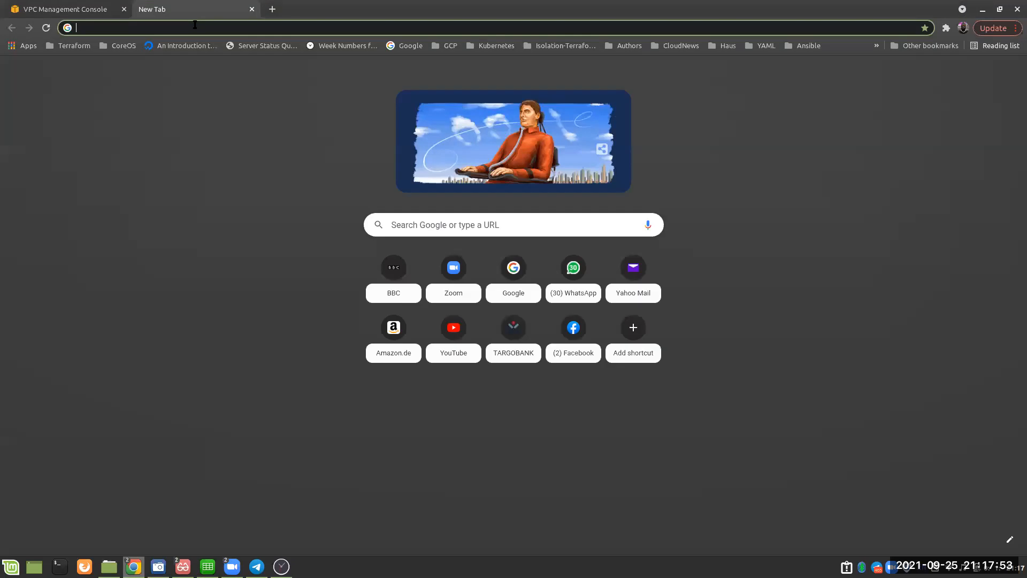
{"action": "type", "text": "ip"}
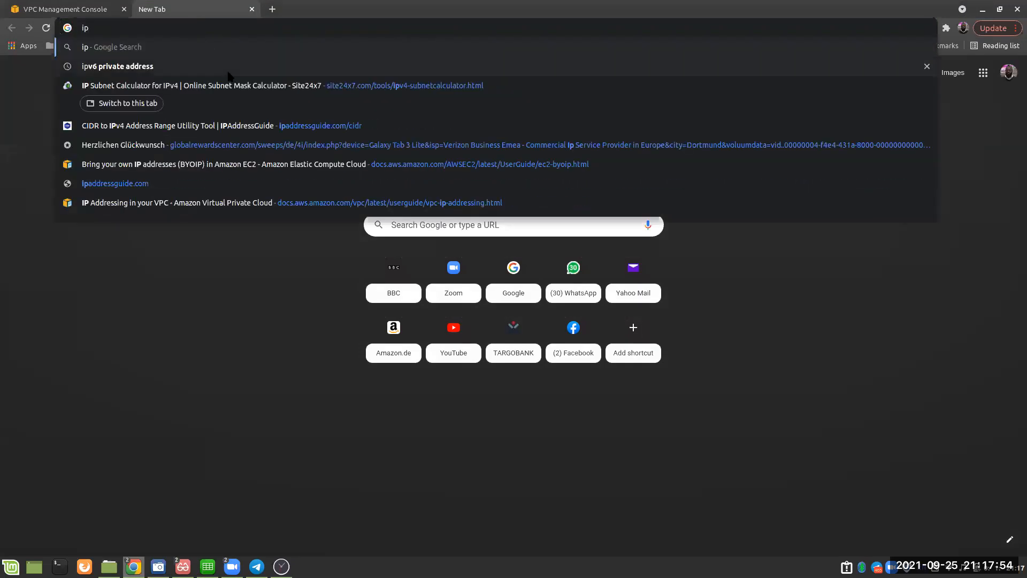
{"action": "left_click", "coordinate": [119, 86]}
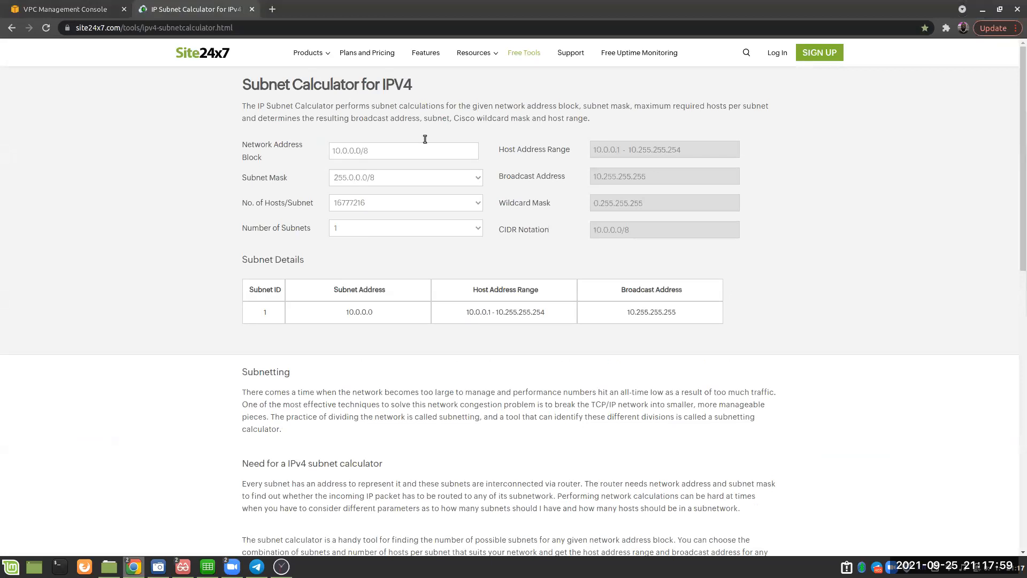
{"action": "left_click", "coordinate": [412, 156]}
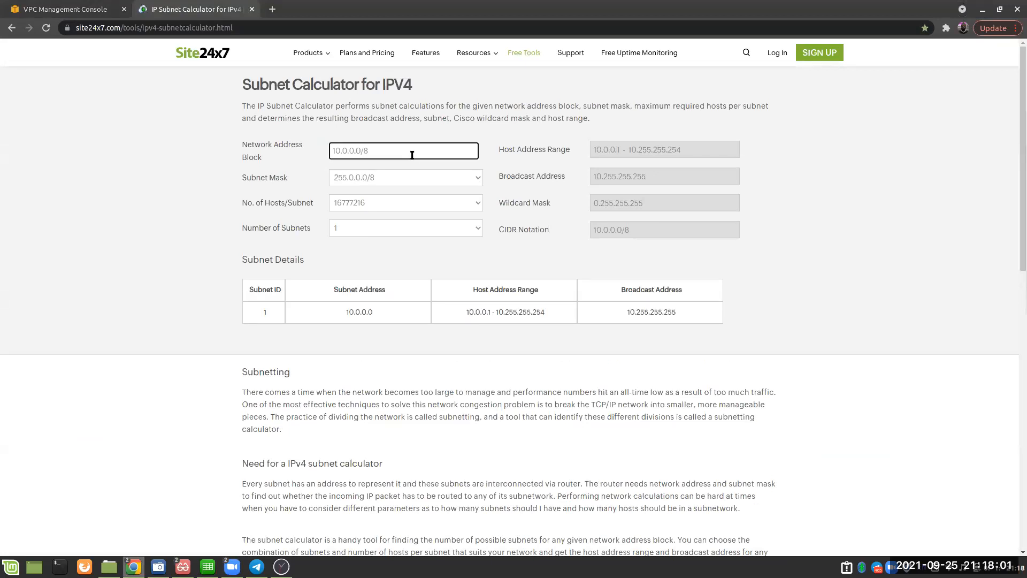
{"action": "type", "text": "10.0.0.0/8"}
Switch to a blank LibreOffice Writer document, write 10.0.0.0/16 on the first line and enlarge the page view
{"action": "left_click", "coordinate": [11, 566]}
{"action": "type", "text": "lib"}
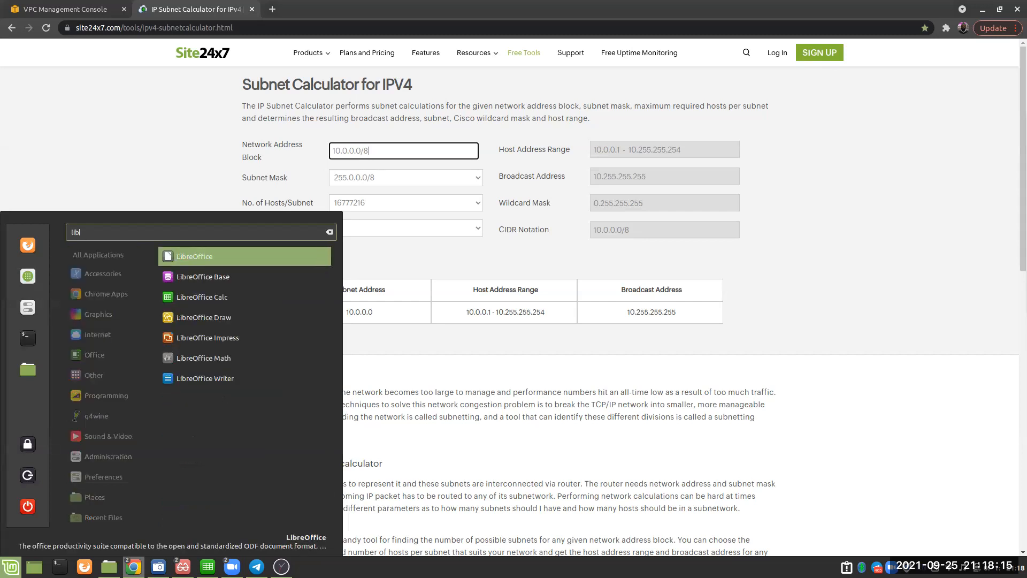
{"action": "left_click", "coordinate": [205, 378]}
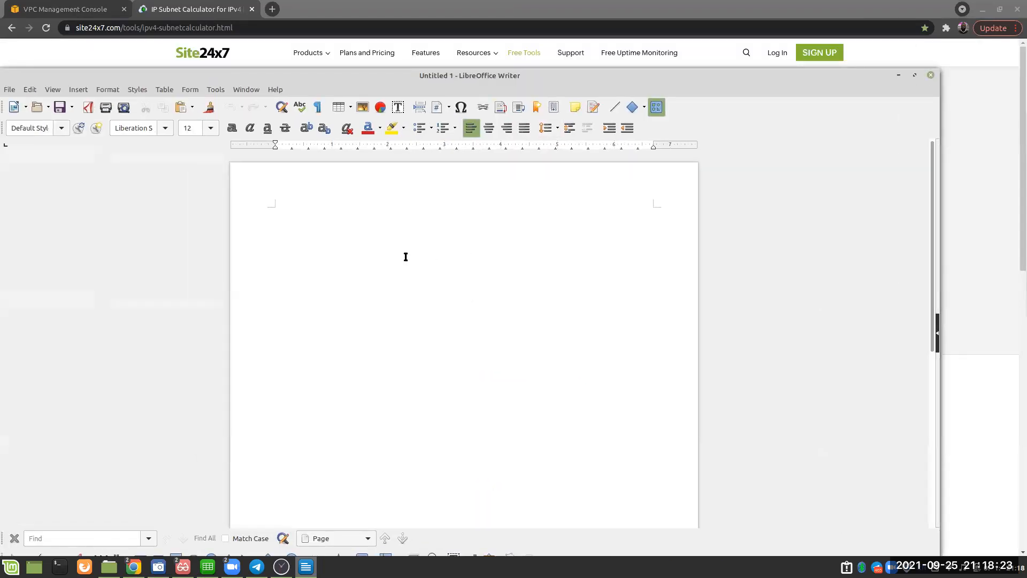
{"action": "type", "text": "0.0.0.0/16"}
{"action": "left_click_drag", "start_coordinate": [697, 87], "coordinate": [697, 63]}
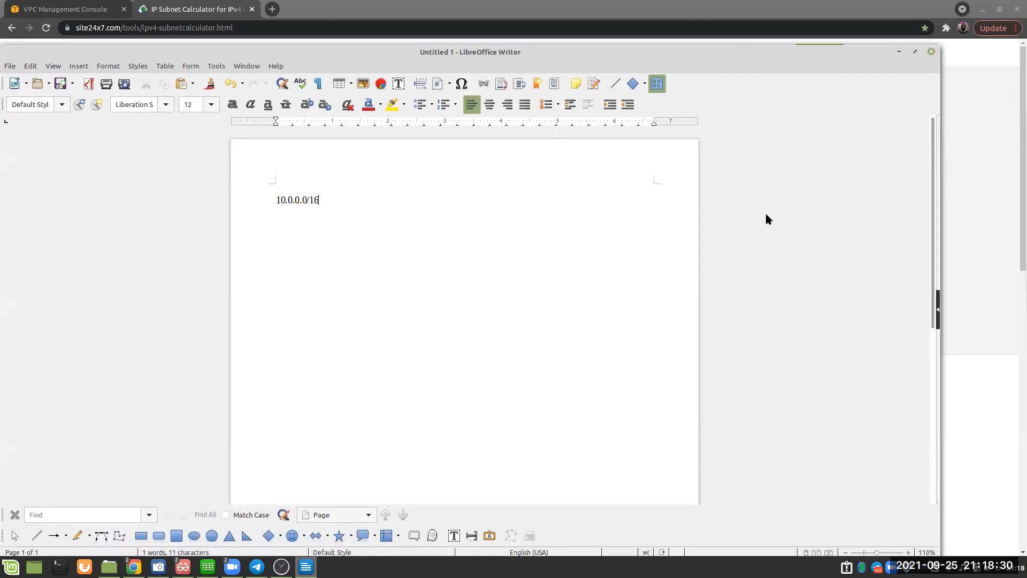
{"action": "left_click", "coordinate": [883, 551]}
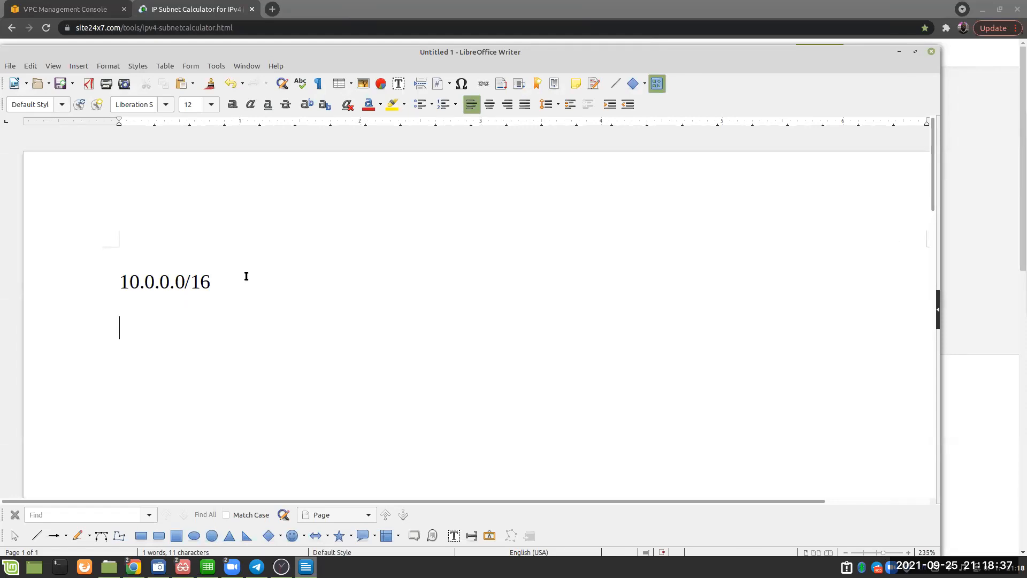
Write the octet pattern AAAAAAAA.BBBBBBB.CCCCCCC.DDDDDDDD below the 10.0.0.0/16 line
{"action": "type", "text": "AAAAAAAA"}
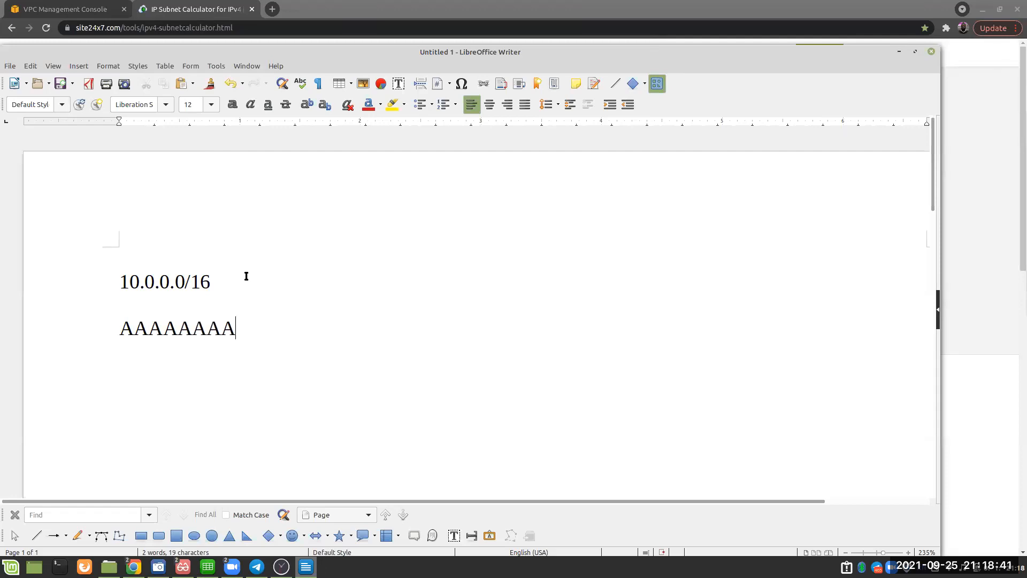
{"action": "type", "text": ".BBBBB"}
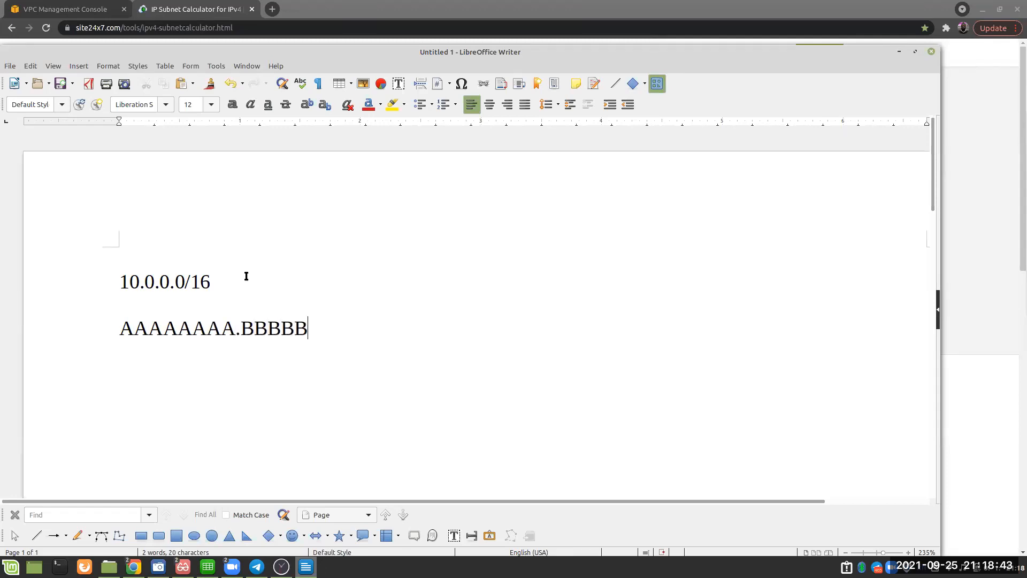
{"action": "type", "text": "BB-"}
{"action": "key", "text": "BackSpace"}
{"action": "type", "text": "."}
{"action": "type", "text": "CCCCC"}
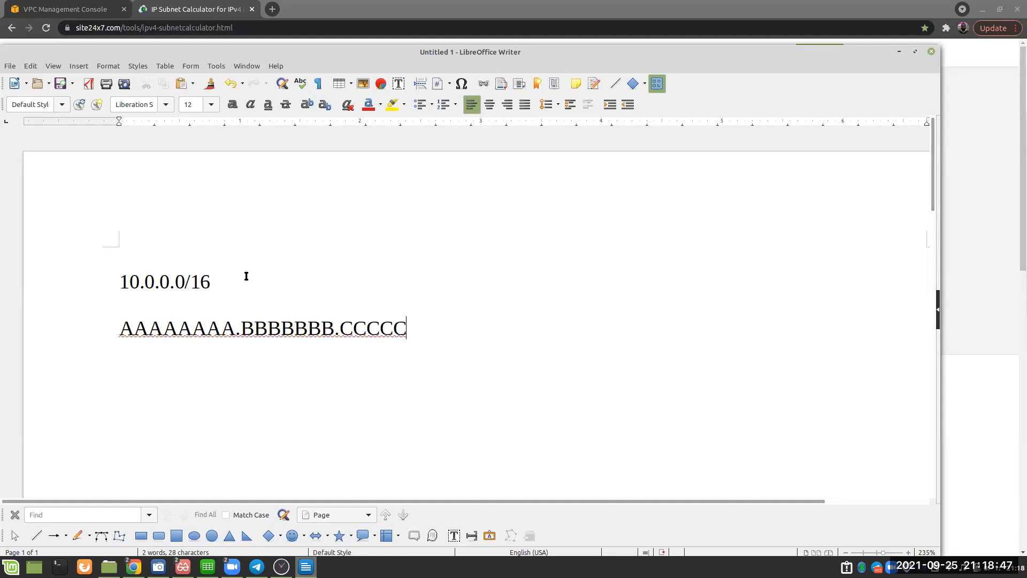
{"action": "type", "text": "CC.DDD"}
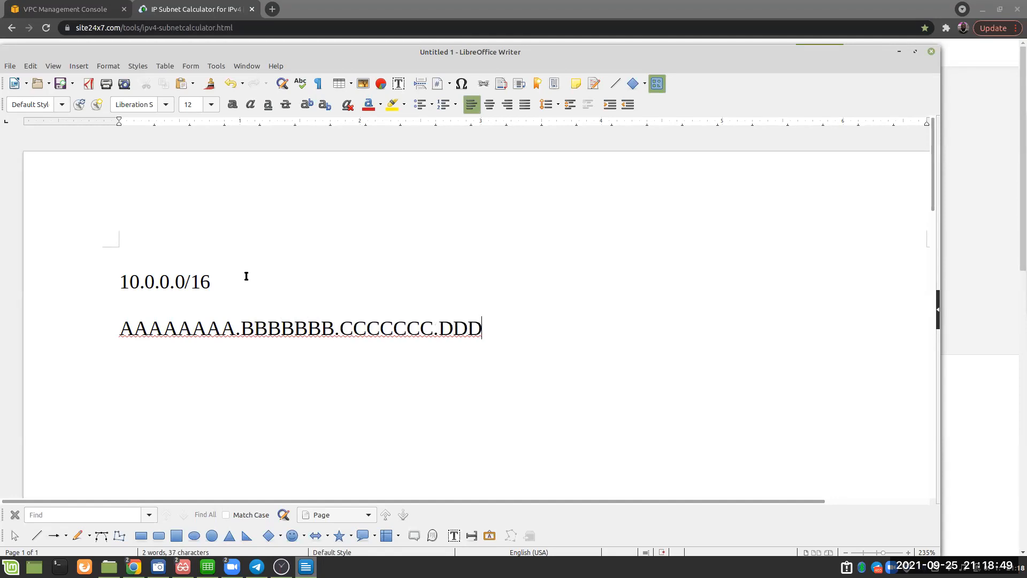
{"action": "type", "text": "DDDDD"}
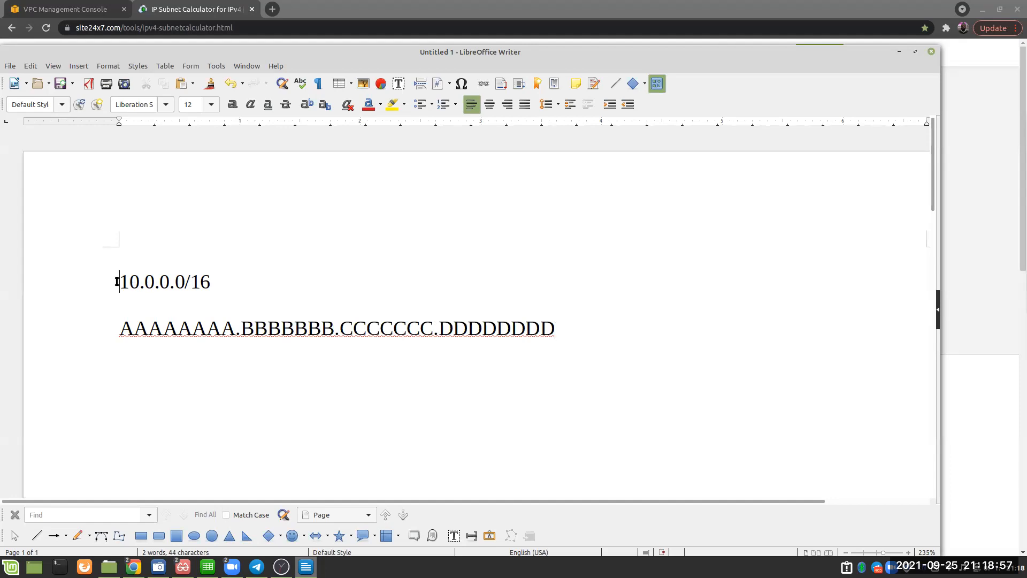
Highlight the 10.0.0.0/16 line in the document to examine the CIDR notation
{"action": "left_click_drag", "start_coordinate": [114, 282], "coordinate": [239, 287]}
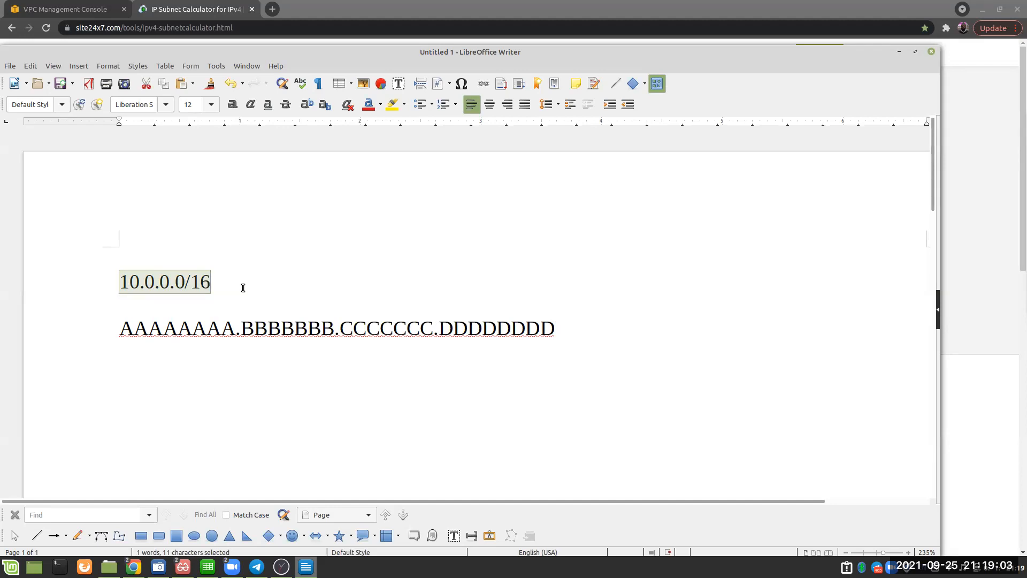
{"action": "left_click", "coordinate": [212, 281]}
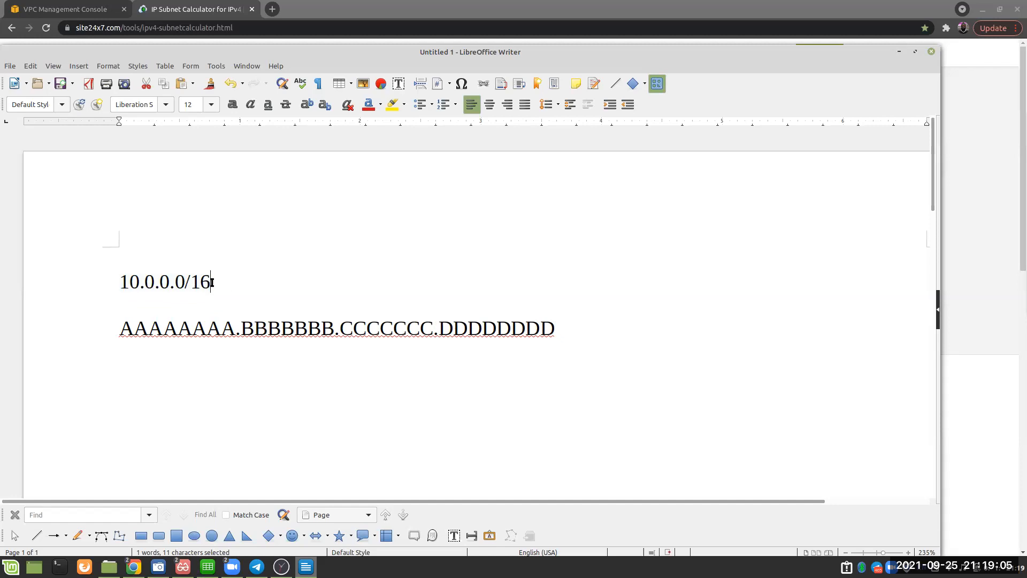
{"action": "triple_click", "coordinate": [154, 282]}
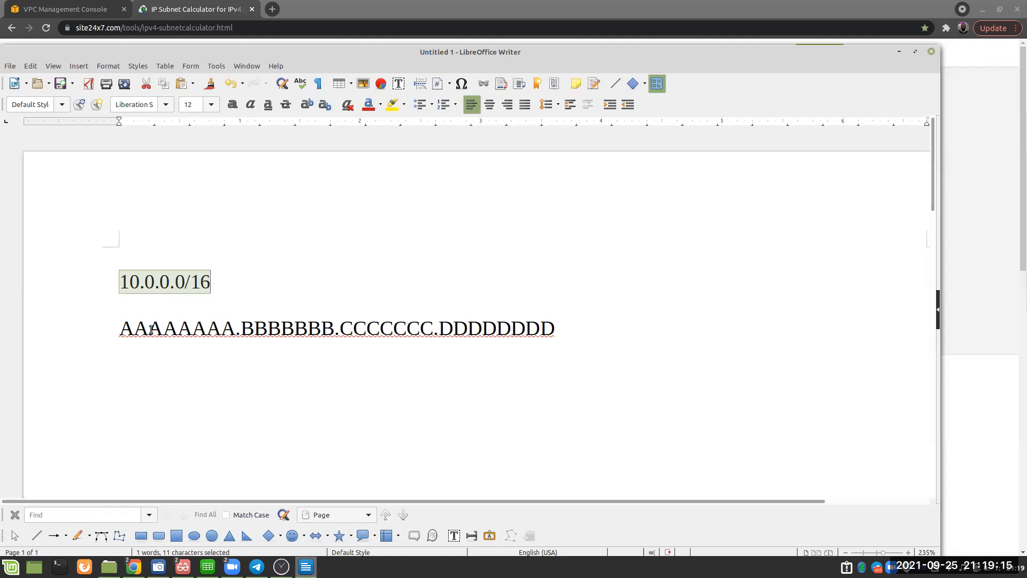
Highlight the A, B and C groups of the octet pattern to examine how the address is divided into octets
{"action": "left_click", "coordinate": [116, 328]}
{"action": "key", "text": "shift+Right"}
{"action": "key", "text": "shift+Right"}
{"action": "left_click", "coordinate": [138, 282]}
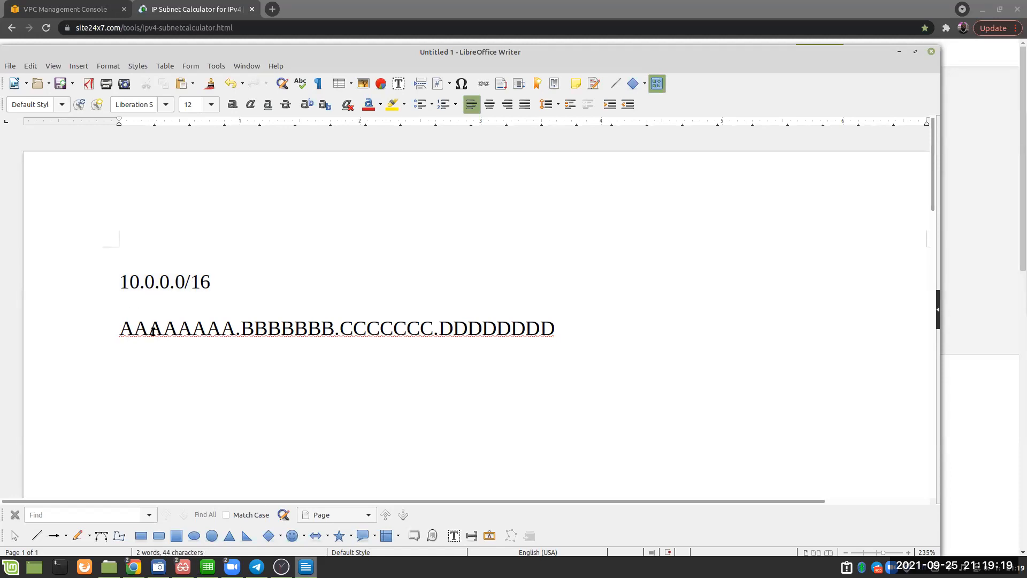
{"action": "left_click_drag", "start_coordinate": [235, 328], "coordinate": [123, 328]}
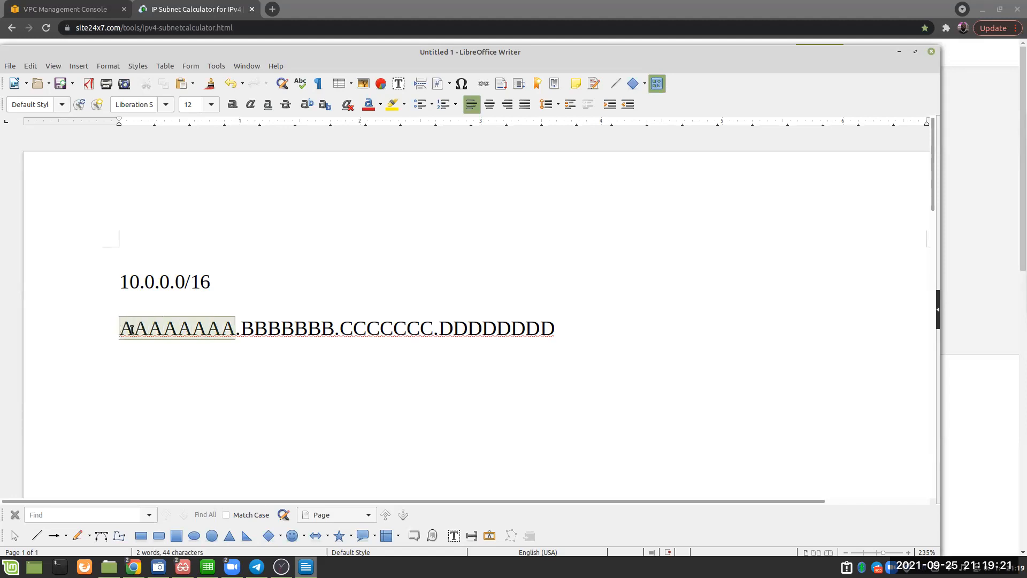
{"action": "left_click", "coordinate": [222, 328]}
{"action": "left_click_drag", "start_coordinate": [233, 328], "coordinate": [122, 328]}
{"action": "left_click_drag", "start_coordinate": [240, 328], "coordinate": [393, 330]}
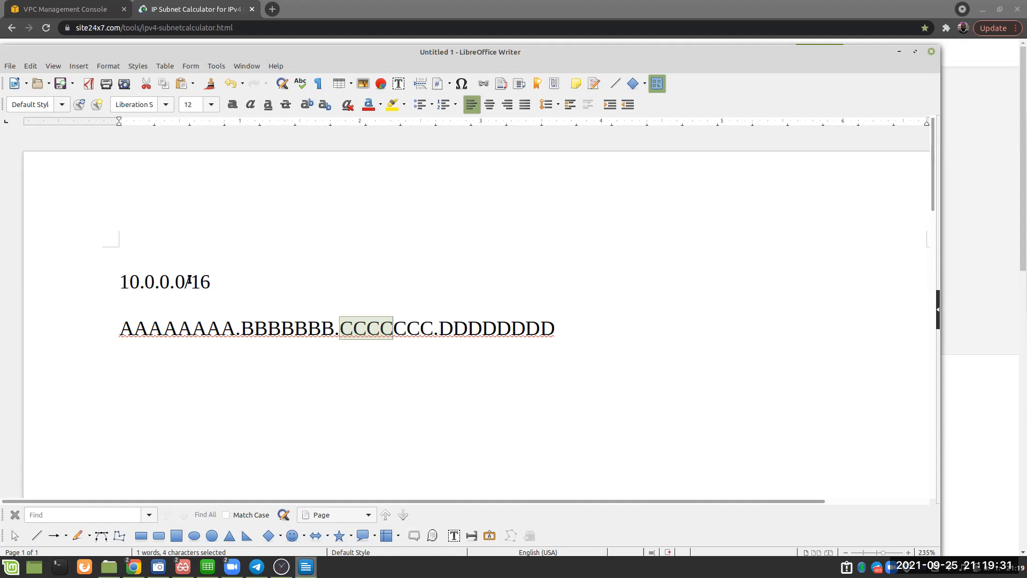
{"action": "left_click", "coordinate": [334, 333]}
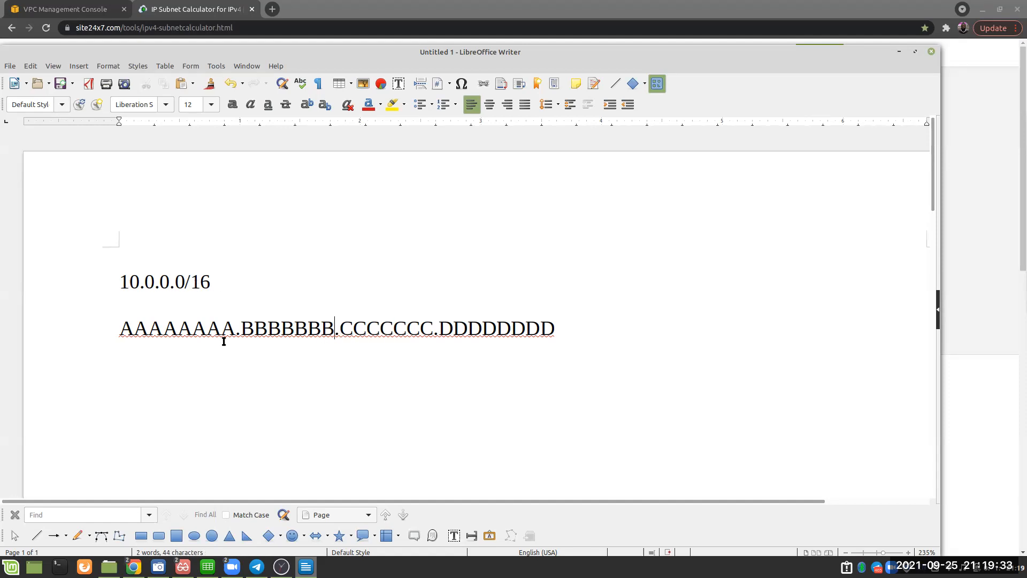
Write the binary mask 11111111.11111111.00000000.00000000 on a new line below the AAAAAAAA.BBBBBBB.CCCCCCC.DDDDDDDD pattern
{"action": "left_click", "coordinate": [569, 333]}
{"action": "key", "text": "Return"}
{"action": "type", "text": "111111111"}
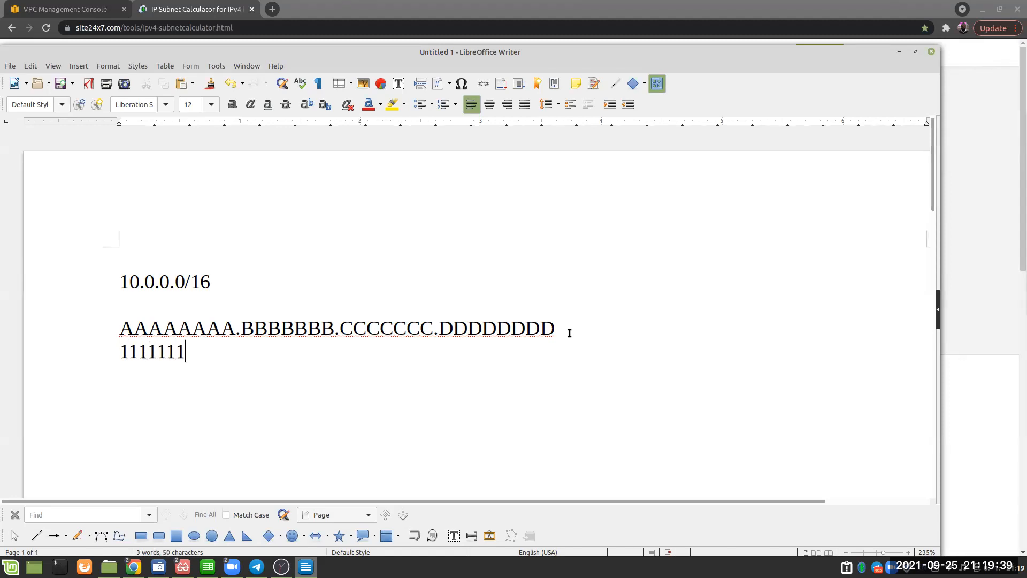
{"action": "type", "text": "."}
{"action": "left_click", "coordinate": [198, 351]}
{"action": "key", "text": "Delete"}
{"action": "type", "text": "11111111."}
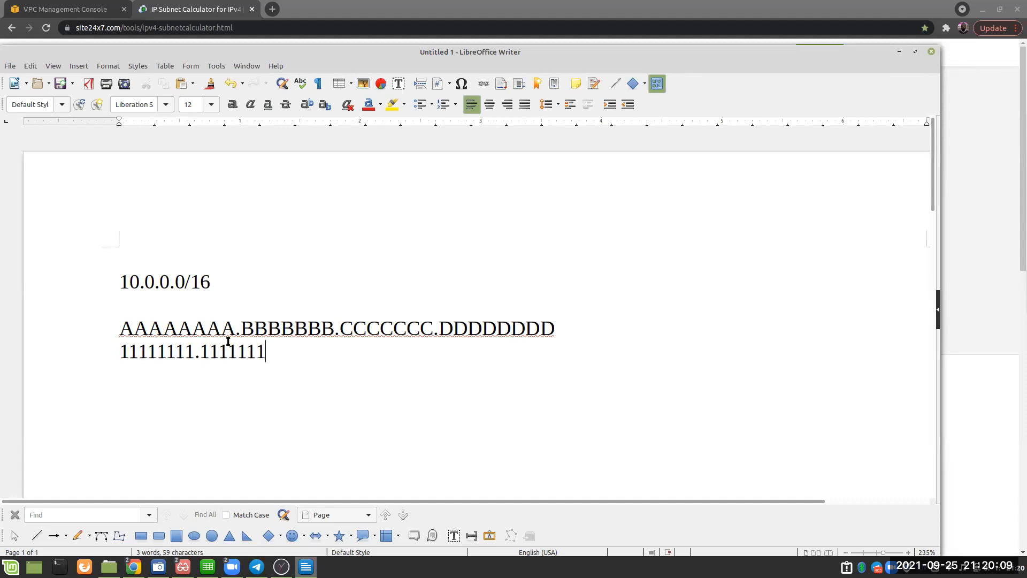
{"action": "type", "text": "00000"}
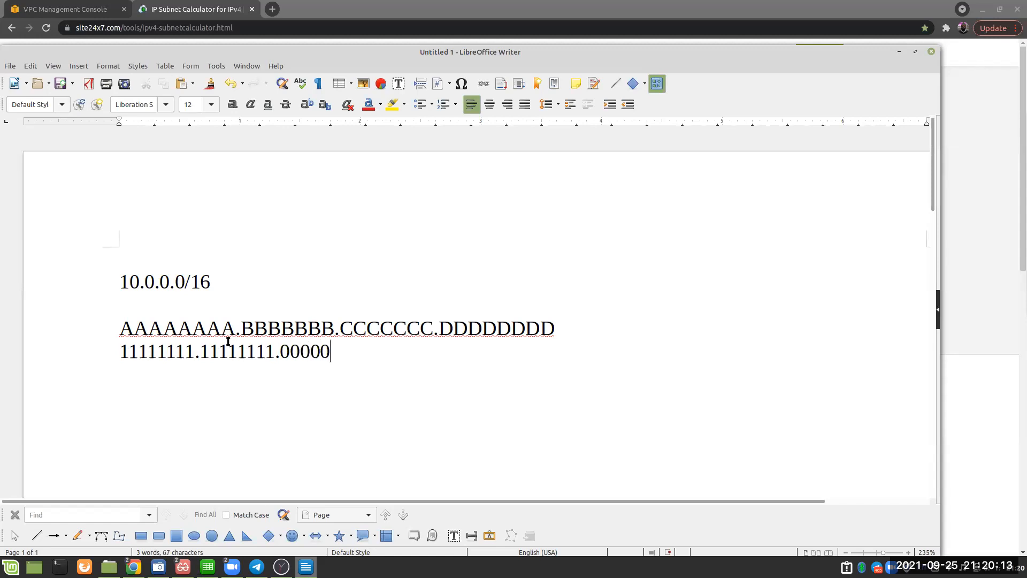
{"action": "type", "text": "000.00000000"}
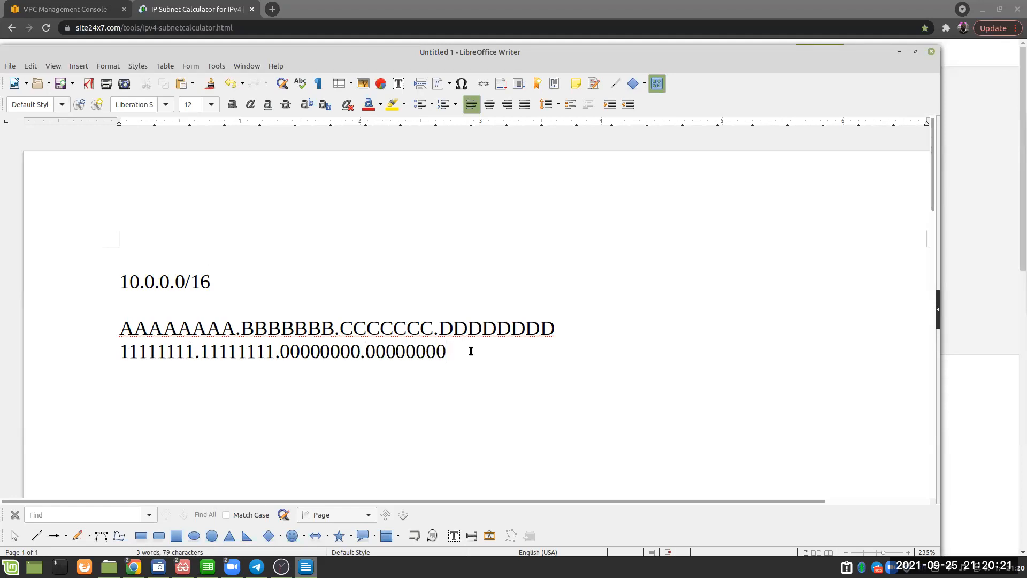
Write the decimal mask 255.255.0.0 on the line below the binary mask
{"action": "type", "text": "255.26"}
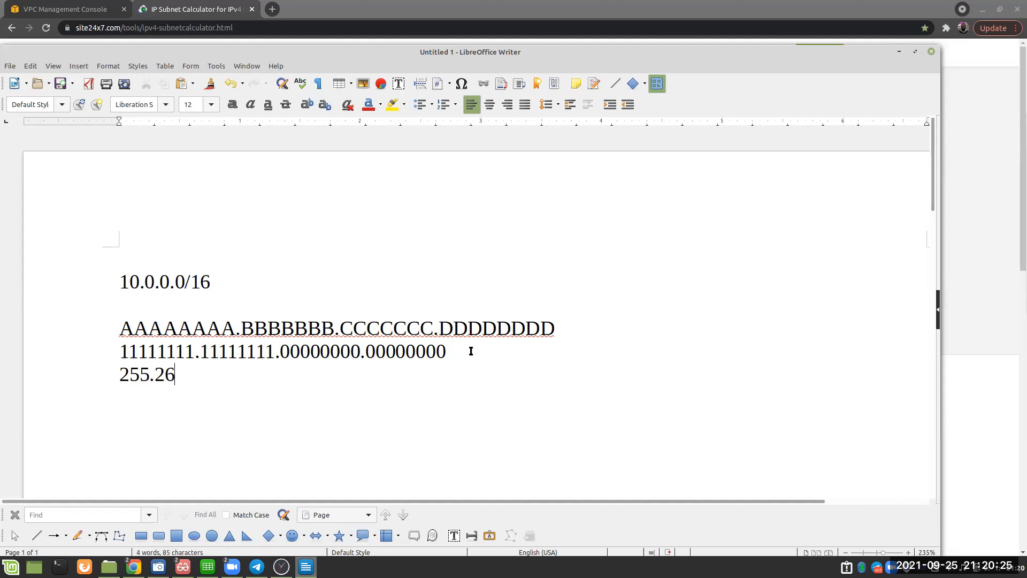
{"action": "key", "text": "BackSpace"}
{"action": "type", "text": "55.0.0"}
Insert a line reading 10.0.0.0 255.255.0.0 directly below the 10.0.0.0/16 line
{"action": "left_click", "coordinate": [233, 290]}
{"action": "key", "text": "Return"}
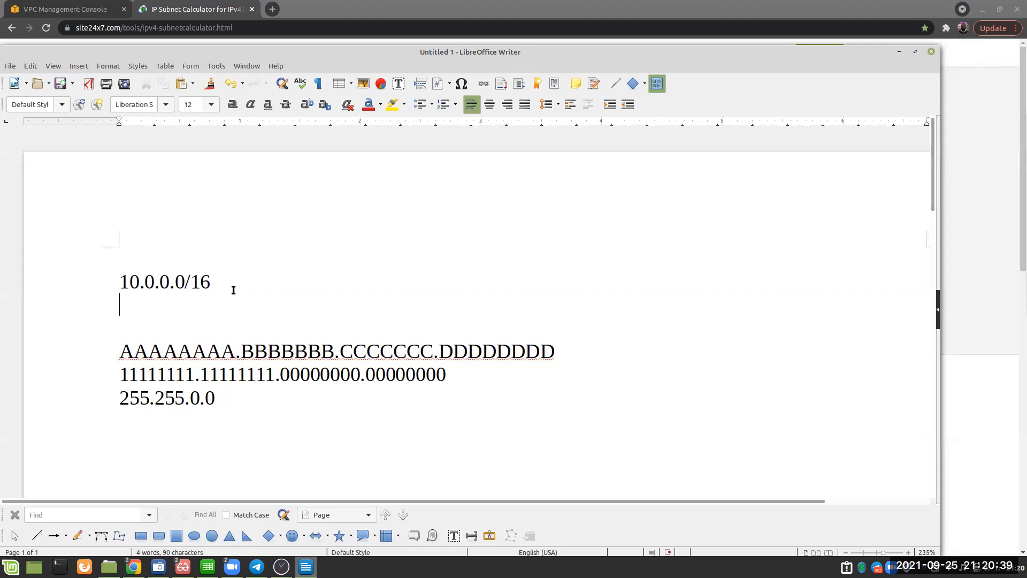
{"action": "type", "text": "10.0.0.0 255"}
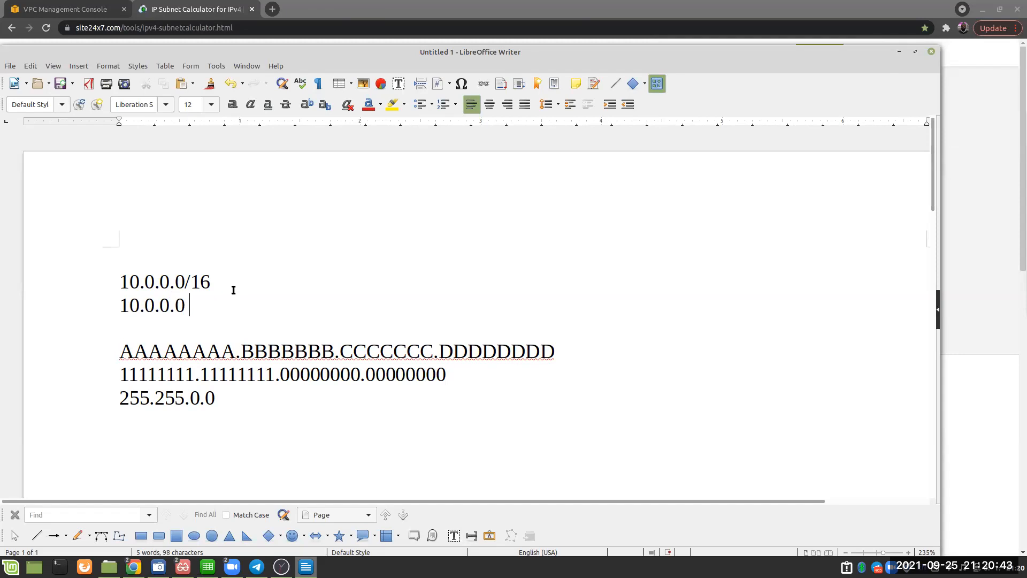
{"action": "type", "text": ".25."}
{"action": "key", "text": "BackSpace"}
{"action": "type", "text": "5.000"}
{"action": "key", "text": "BackSpace"}
{"action": "key", "text": "Left"}
{"action": "type", "text": "."}
Join the first two lines with an equals sign so they read 10.0.0.0/16 = 10.0.0.0 255.255.0.0
{"action": "left_click_drag", "start_coordinate": [239, 279], "coordinate": [92, 279]}
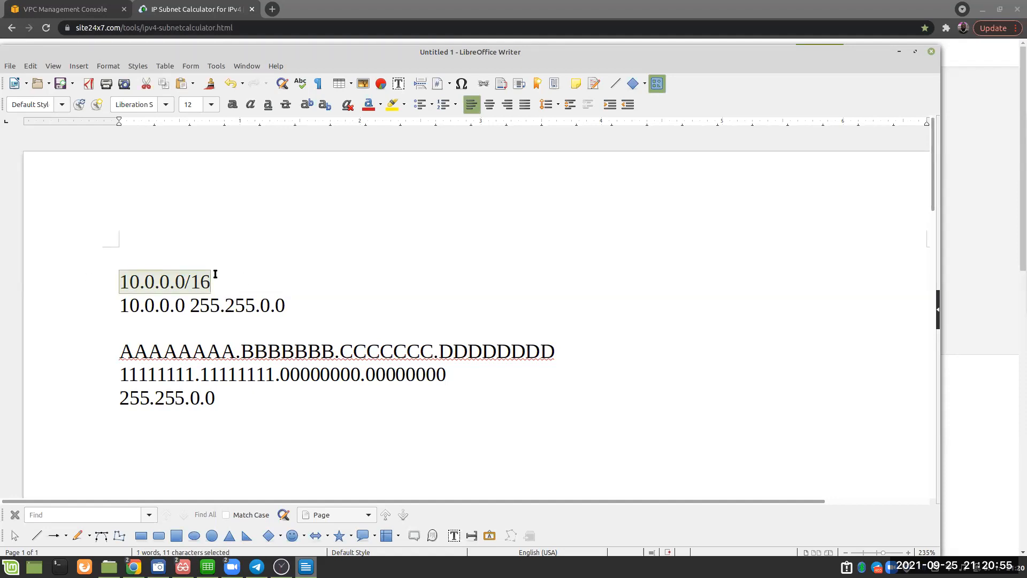
{"action": "left_click", "coordinate": [230, 282]}
{"action": "left_click_drag", "start_coordinate": [230, 282], "coordinate": [109, 282]}
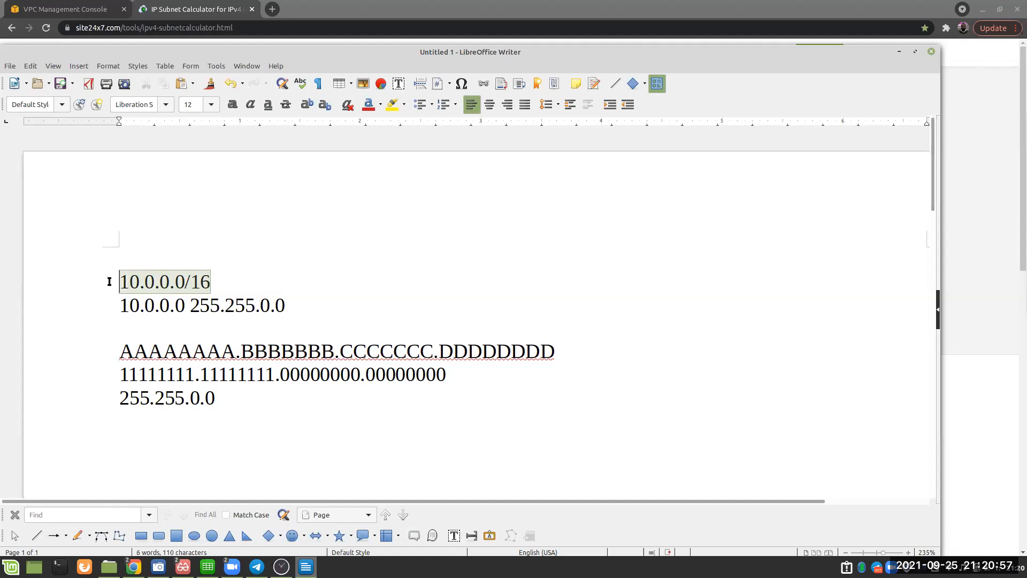
{"action": "left_click", "coordinate": [228, 283]}
{"action": "type", "text": "="}
{"action": "key", "text": "Delete"}
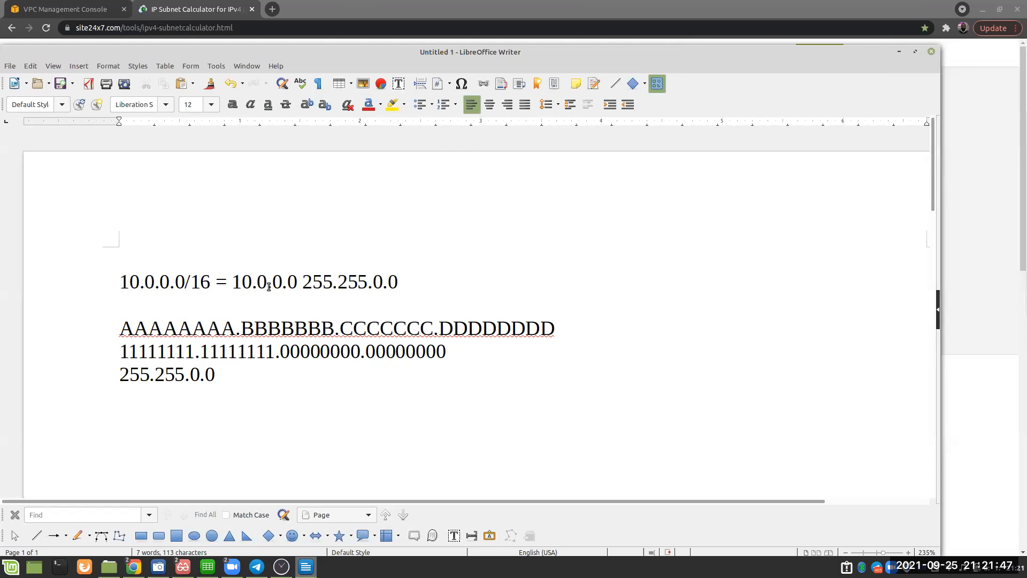
Highlight 10.0.0.0/16 and the last two zero octets of the binary mask to examine the network and host portions
{"action": "left_click_drag", "start_coordinate": [125, 284], "coordinate": [214, 283]}
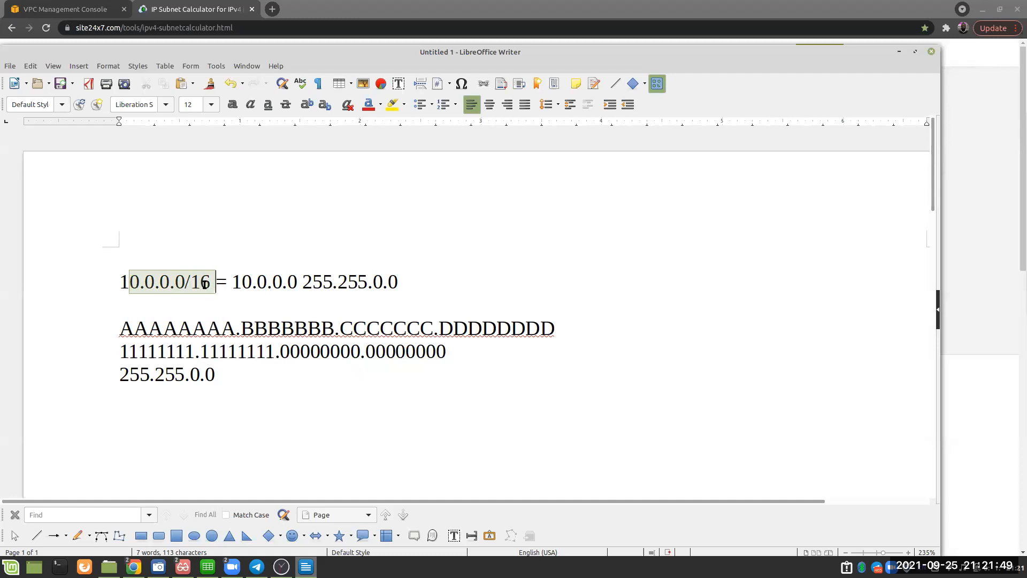
{"action": "left_click", "coordinate": [198, 284]}
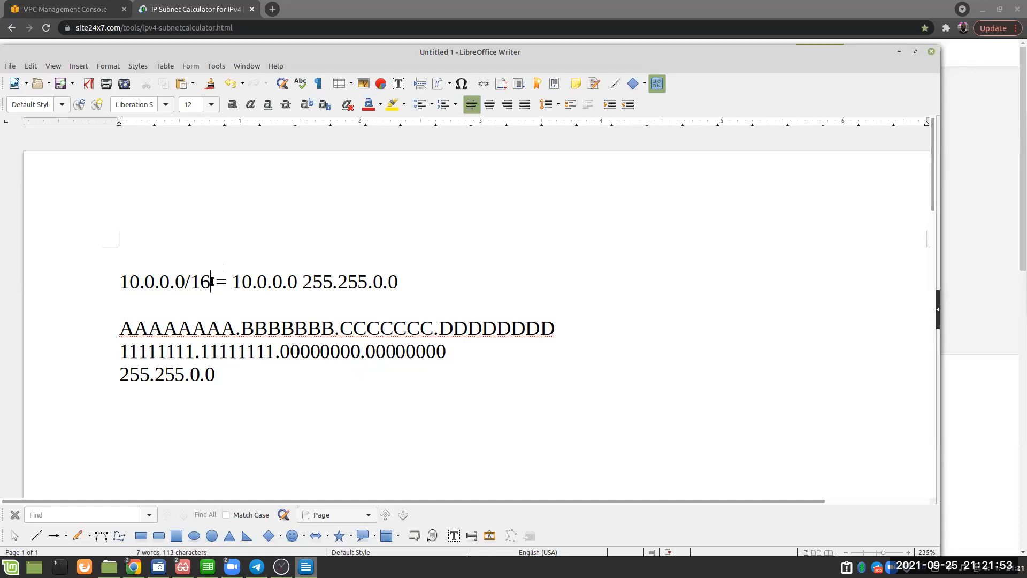
{"action": "left_click_drag", "start_coordinate": [212, 283], "coordinate": [112, 281]}
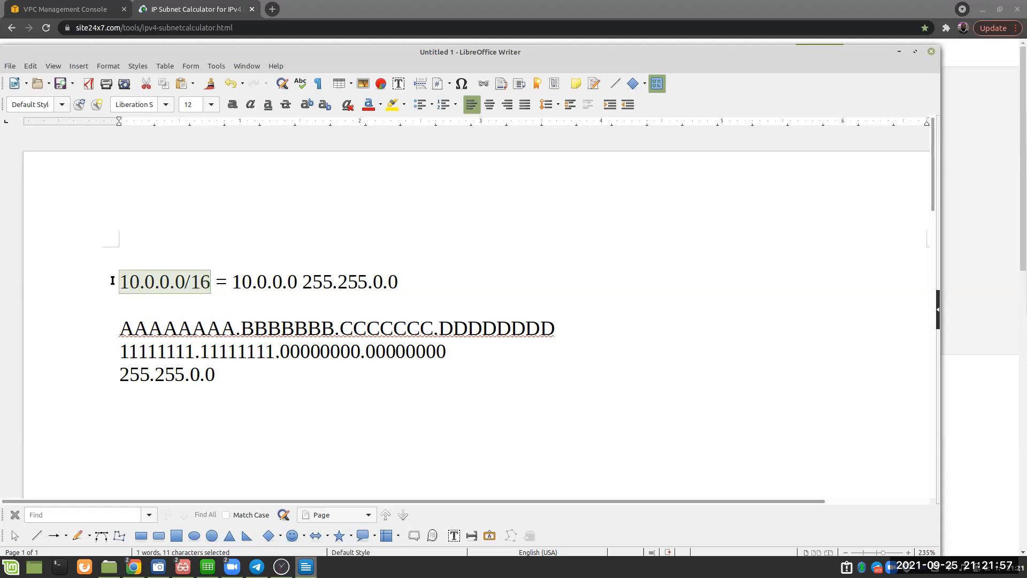
{"action": "left_click_drag", "start_coordinate": [282, 352], "coordinate": [440, 352]}
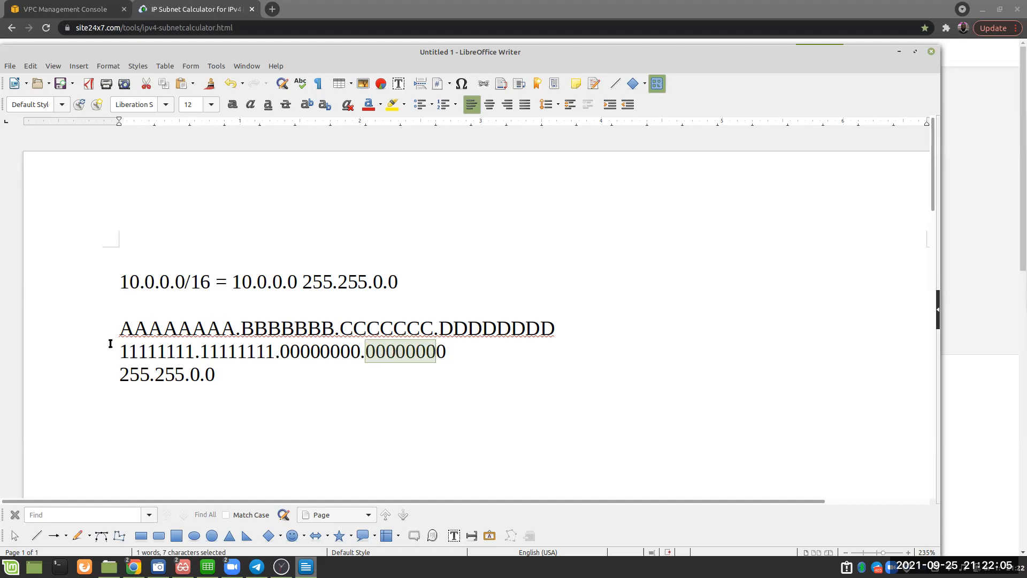
{"action": "left_click", "coordinate": [281, 351]}
{"action": "left_click_drag", "start_coordinate": [281, 351], "coordinate": [450, 354]}
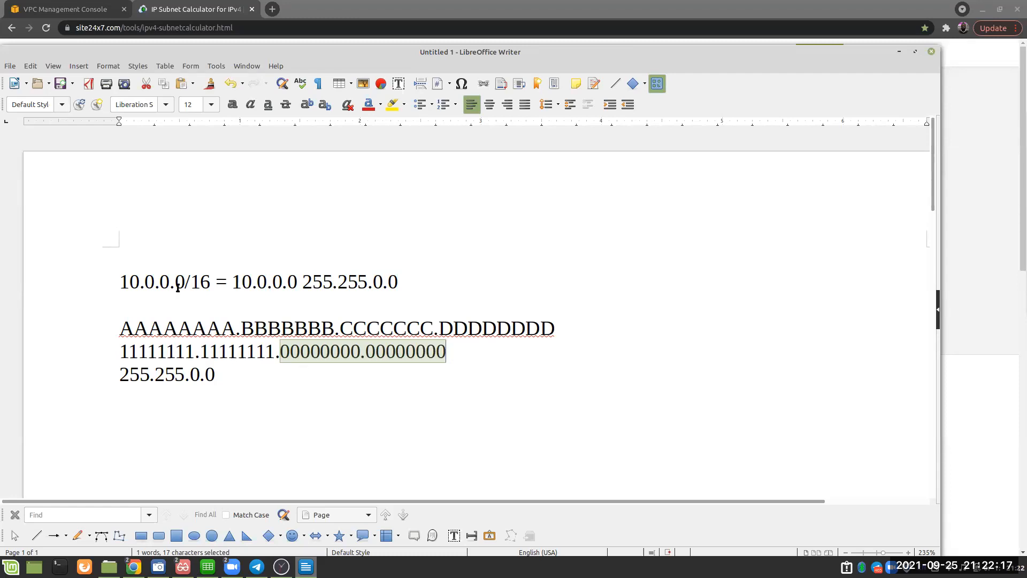
Copy 10.0.0.0/16 to a new line below 255.255.0.0, leaving one blank line between them
{"action": "left_click", "coordinate": [213, 283]}
{"action": "left_click_drag", "start_coordinate": [216, 283], "coordinate": [122, 280]}
{"action": "key", "text": "ctrl+c"}
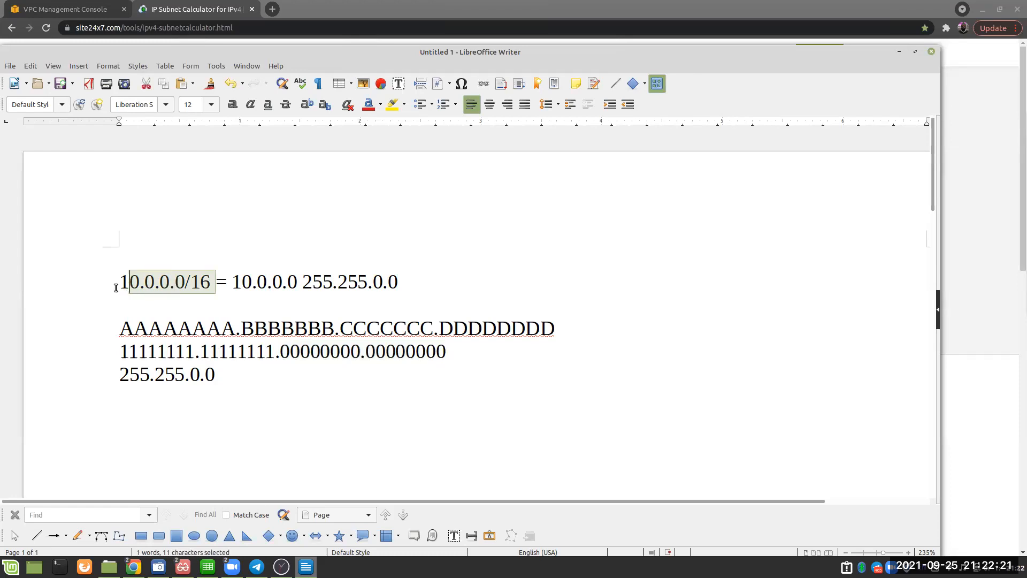
{"action": "left_click", "coordinate": [120, 305]}
{"action": "left_click", "coordinate": [245, 374]}
{"action": "key", "text": "Return"}
{"action": "key", "text": "Return"}
{"action": "key", "text": "ctrl+v"}
{"action": "left_click", "coordinate": [117, 420]}
{"action": "type", "text": "1"}
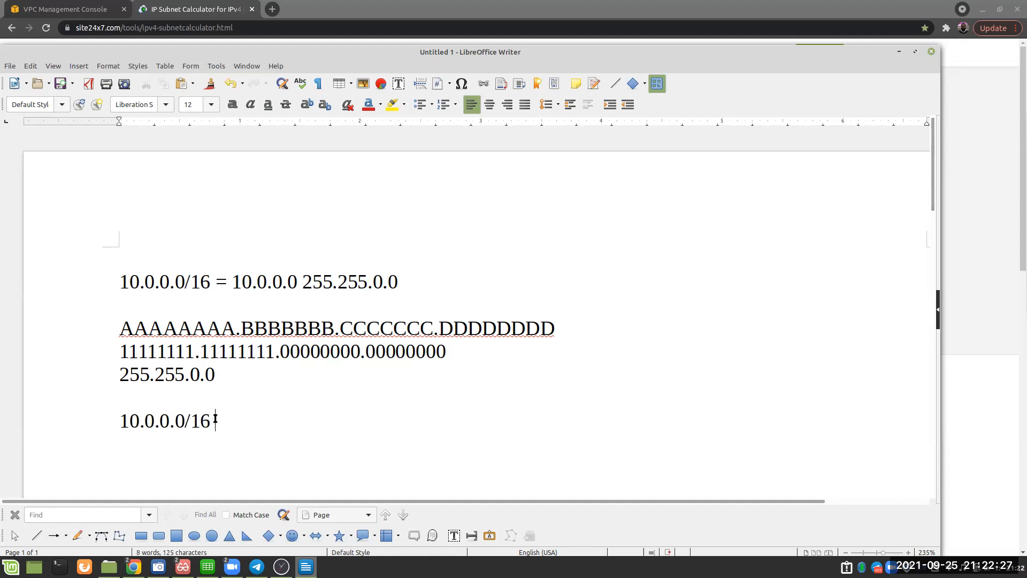
Change the prefix of the copied 10.0.0.0 address to /24
{"action": "key", "text": "BackSpace"}
{"action": "key", "text": "BackSpace"}
{"action": "type", "text": "24"}
Copy the binary mask below the 10.0.0.0/24 line and replace its third octet with 11111111
{"action": "left_click_drag", "start_coordinate": [452, 352], "coordinate": [84, 346]}
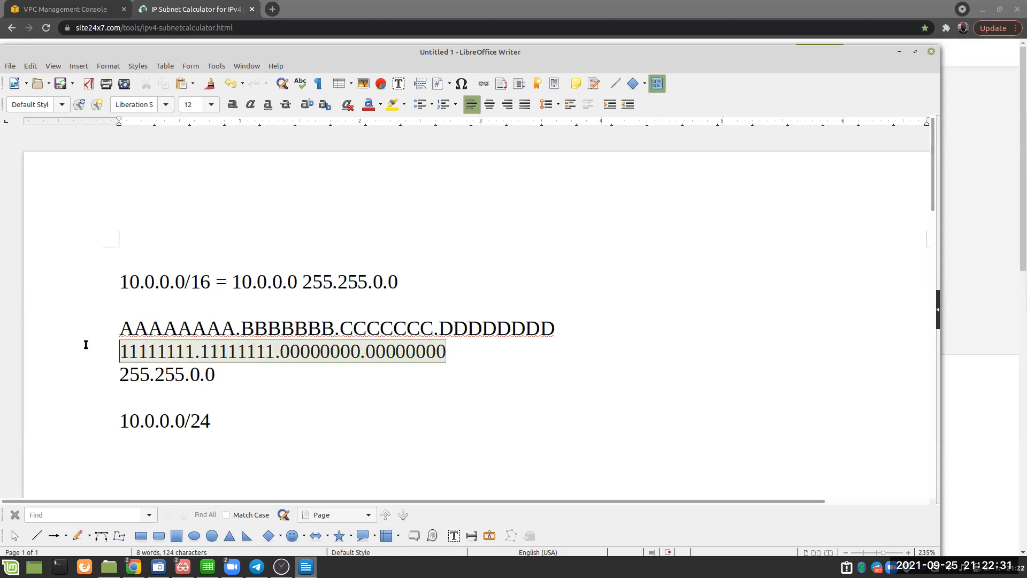
{"action": "key", "text": "ctrl+c"}
{"action": "left_click", "coordinate": [142, 439]}
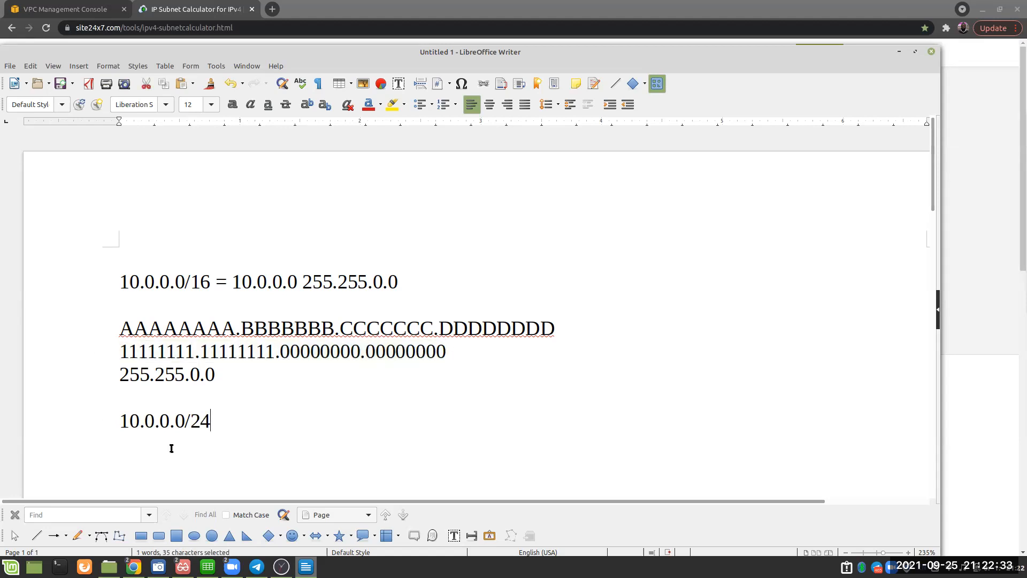
{"action": "key", "text": "ctrl+v"}
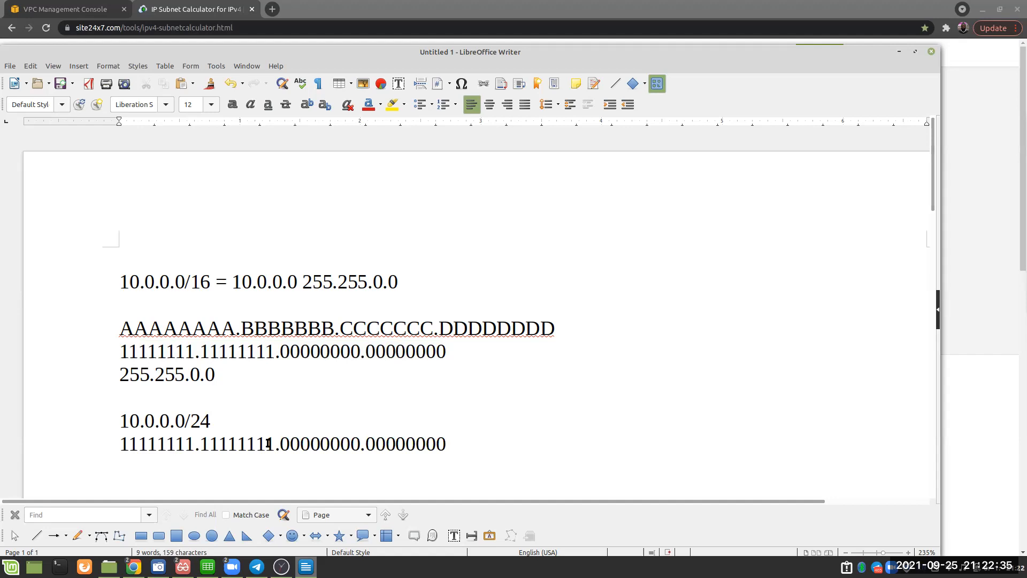
{"action": "left_click_drag", "start_coordinate": [280, 443], "coordinate": [357, 444]}
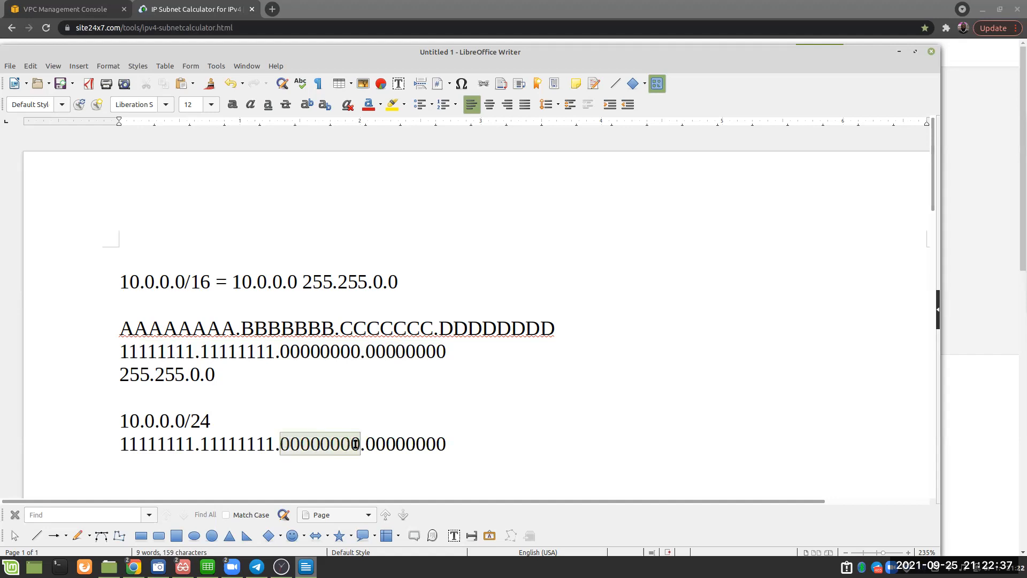
{"action": "type", "text": "1111111"}
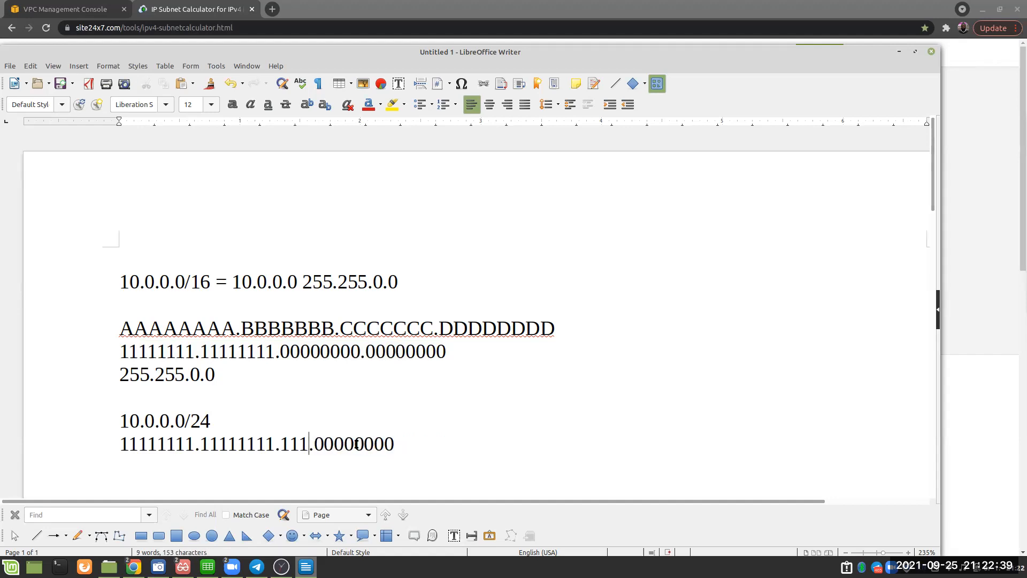
{"action": "type", "text": "1"}
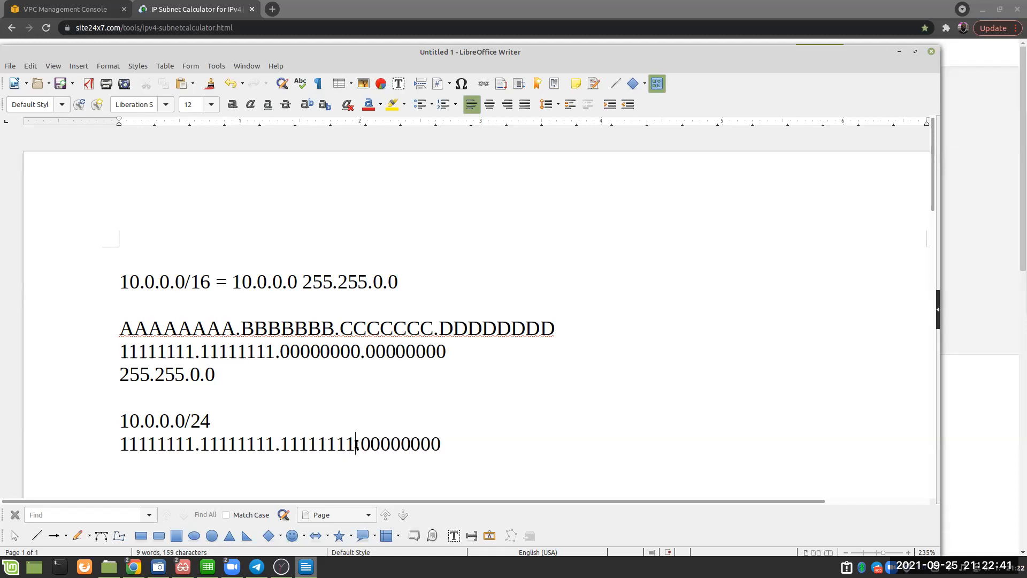
Add an equals sign after 10.0.0.0/24
{"action": "left_click", "coordinate": [252, 420]}
{"action": "left_click_drag", "start_coordinate": [227, 419], "coordinate": [120, 420]}
{"action": "left_click", "coordinate": [230, 424]}
{"action": "type", "text": "0"}
{"action": "key", "text": "BackSpace"}
{"action": "key", "text": "BackSpace"}
{"action": "type", "text": "="}
Copy 10.0.0.0 255.255.0.0 from the first line to after the /24 equals sign and change its mask to 255.255.255.0
{"action": "left_click_drag", "start_coordinate": [235, 281], "coordinate": [408, 287]}
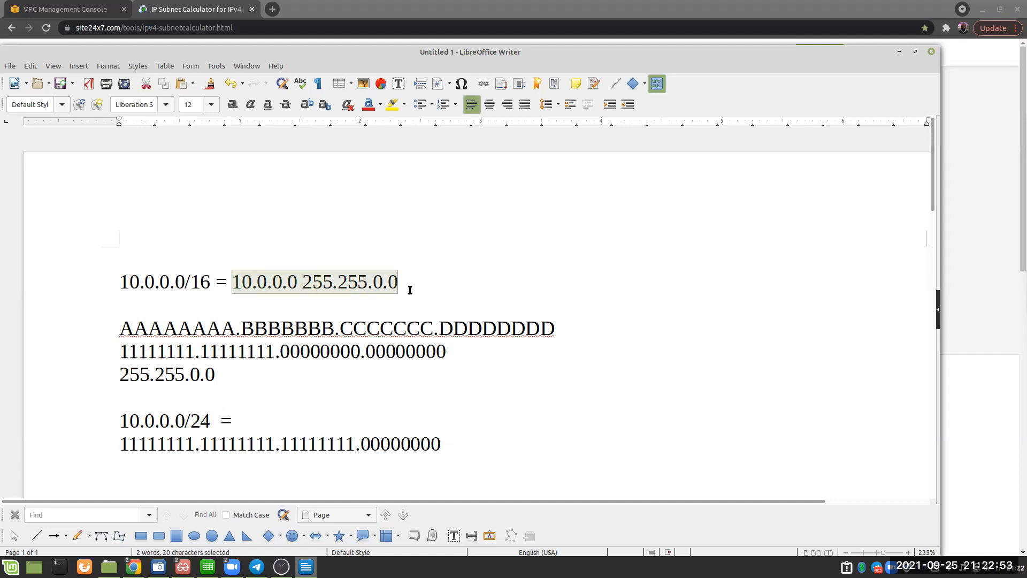
{"action": "key", "text": "ctrl+c"}
{"action": "left_click", "coordinate": [245, 420]}
{"action": "key", "text": "ctrl+v"}
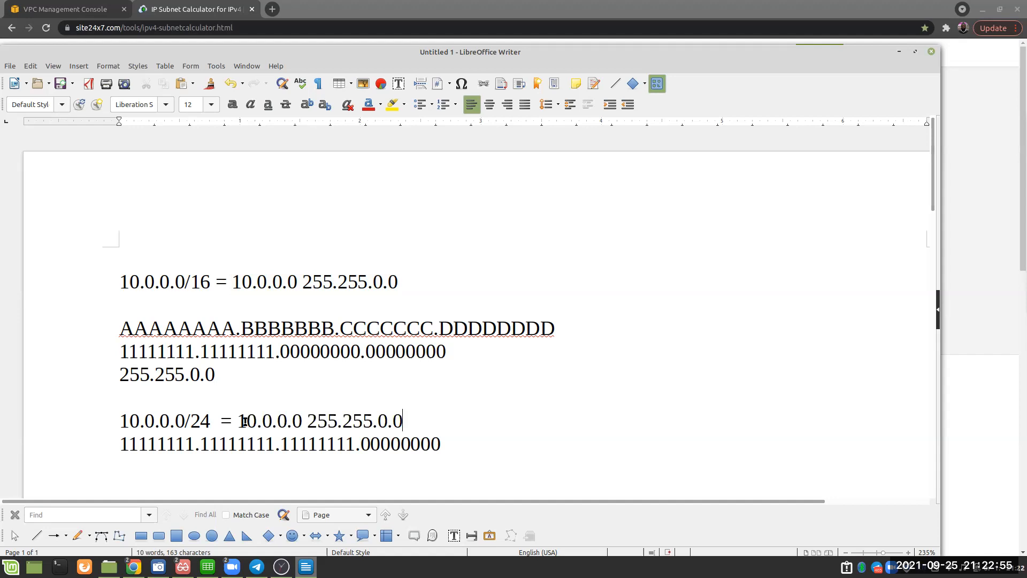
{"action": "left_click", "coordinate": [387, 421]}
{"action": "key", "text": "BackSpace"}
{"action": "type", "text": "255"}
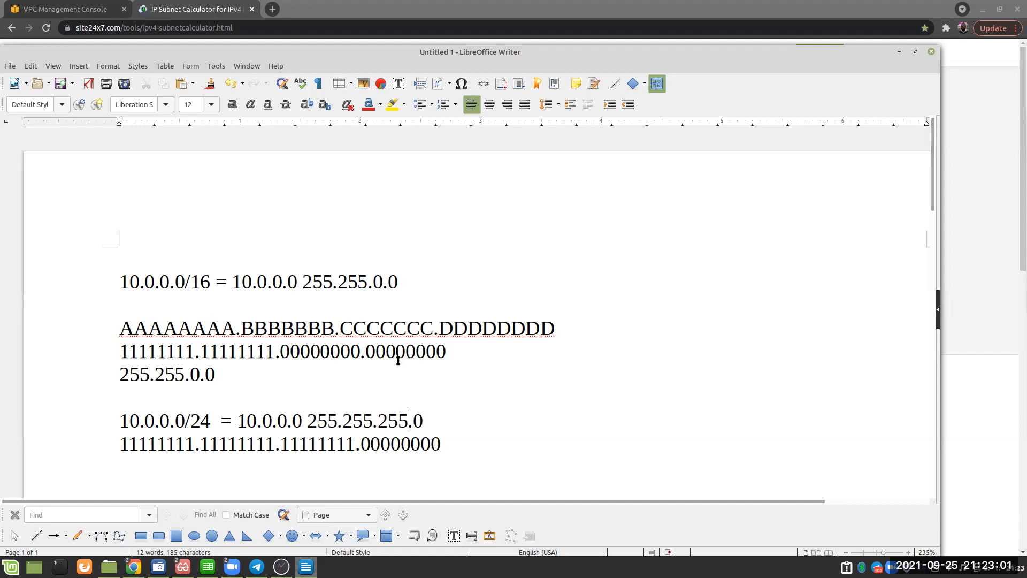
Switch to the Site24x7 subnet calculator in the browser and divide network block 10.0.0.0/16 using subnet mask 255.255.255.0/24
{"action": "left_click_drag", "start_coordinate": [278, 351], "coordinate": [361, 351]}
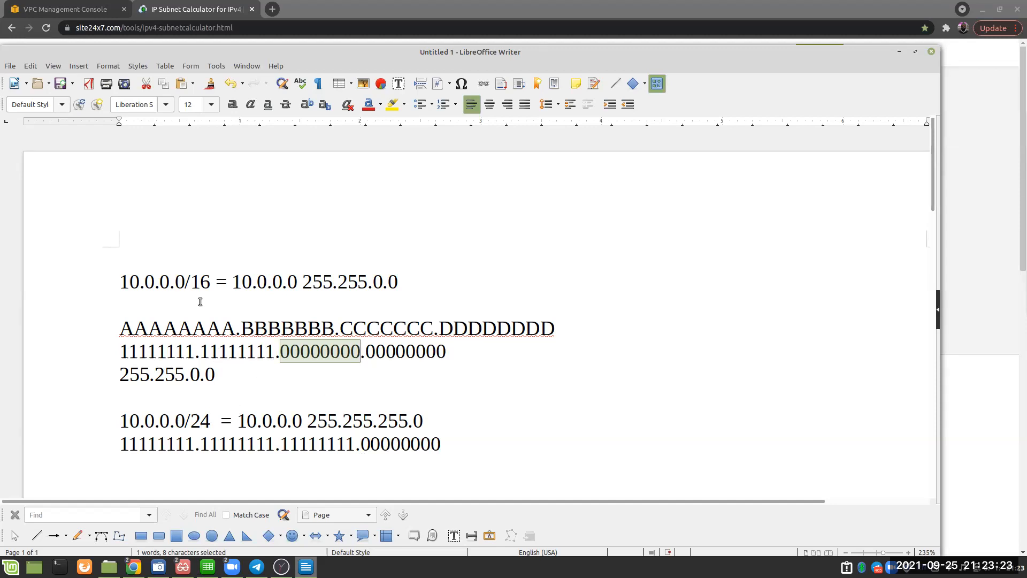
{"action": "left_click_drag", "start_coordinate": [212, 289], "coordinate": [113, 285]}
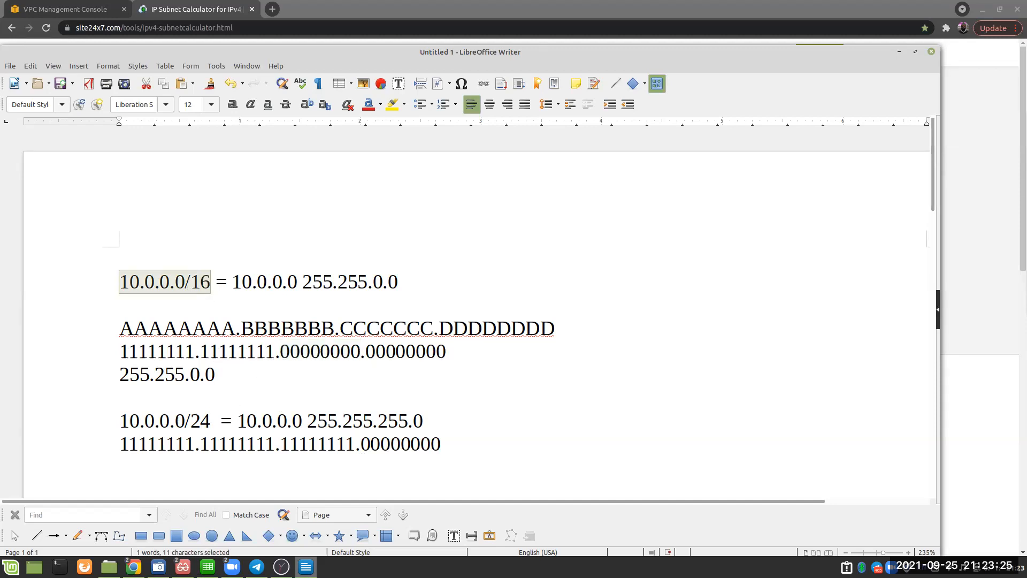
{"action": "mouse_move", "coordinate": [133, 567]}
{"action": "left_click", "coordinate": [183, 487]}
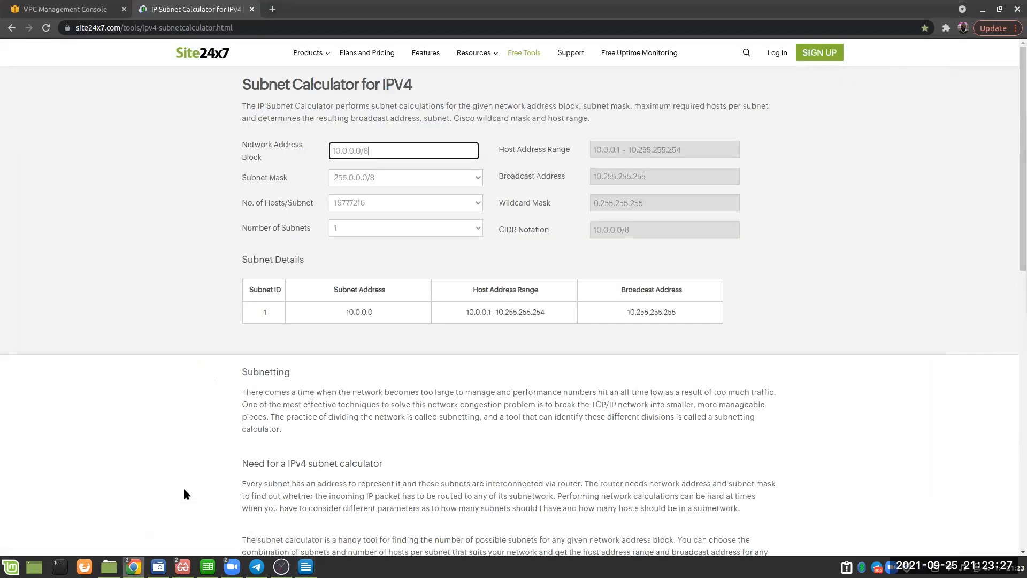
{"action": "left_click_drag", "start_coordinate": [390, 156], "coordinate": [258, 153]}
{"action": "type", "text": "10.0.0.0/16"}
{"action": "left_click", "coordinate": [432, 177]}
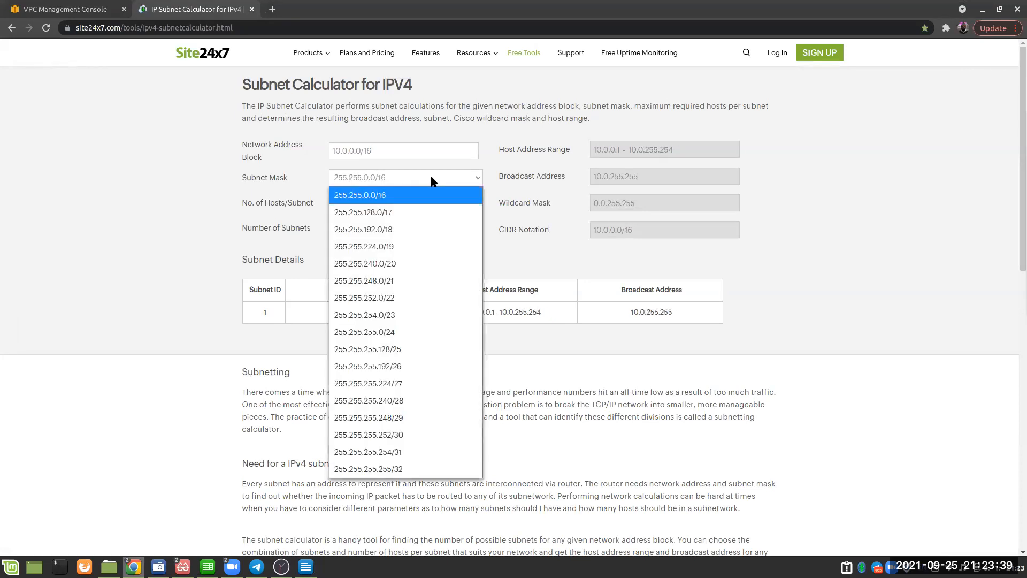
{"action": "left_click", "coordinate": [403, 333]}
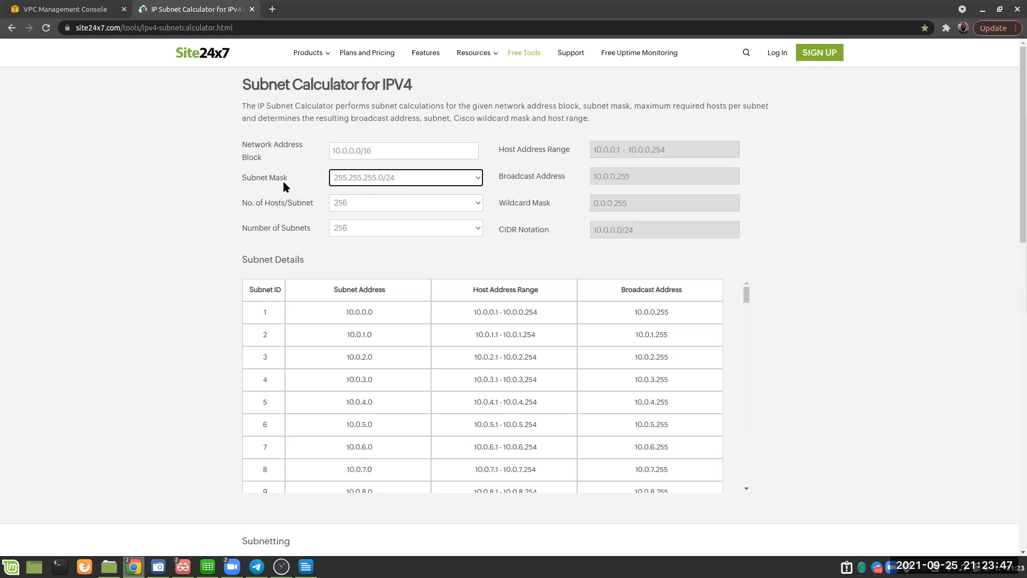
Check the /24 notes in LibreOffice Writer against the subnet calculator, then examine subnet 1's address, host range, broadcast address and ID
{"action": "left_click", "coordinate": [306, 567]}
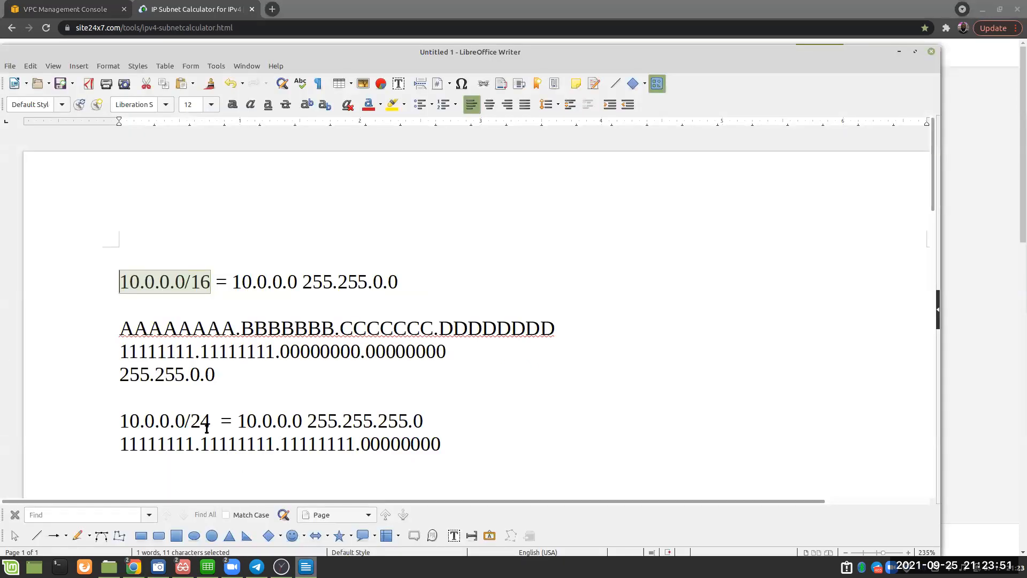
{"action": "left_click", "coordinate": [899, 52]}
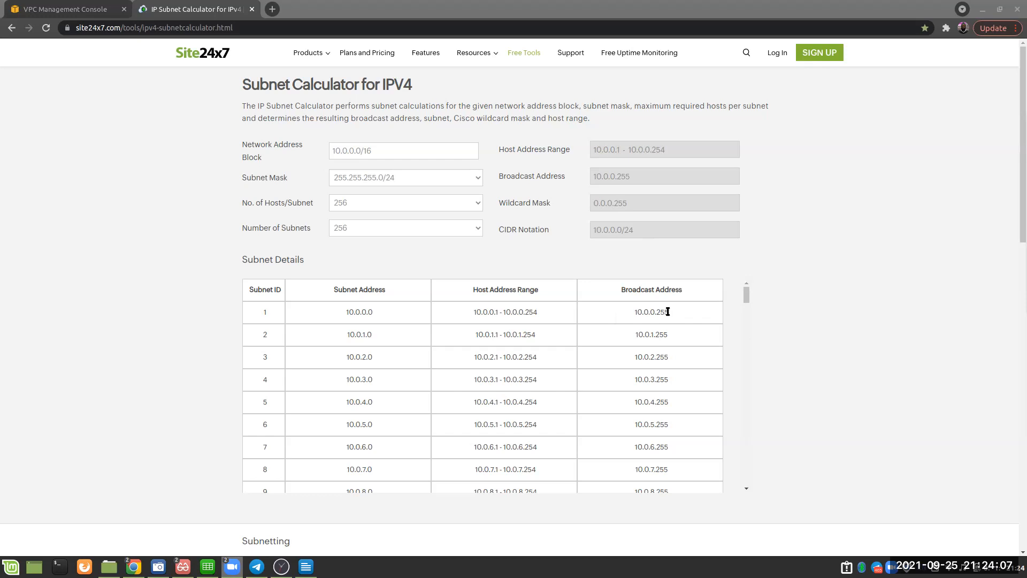
{"action": "mouse_move", "coordinate": [386, 308]}
{"action": "left_mouse_down"}
{"action": "mouse_move", "coordinate": [357, 292]}
{"action": "mouse_move", "coordinate": [354, 312]}
{"action": "mouse_move", "coordinate": [384, 316]}
{"action": "left_mouse_up"}
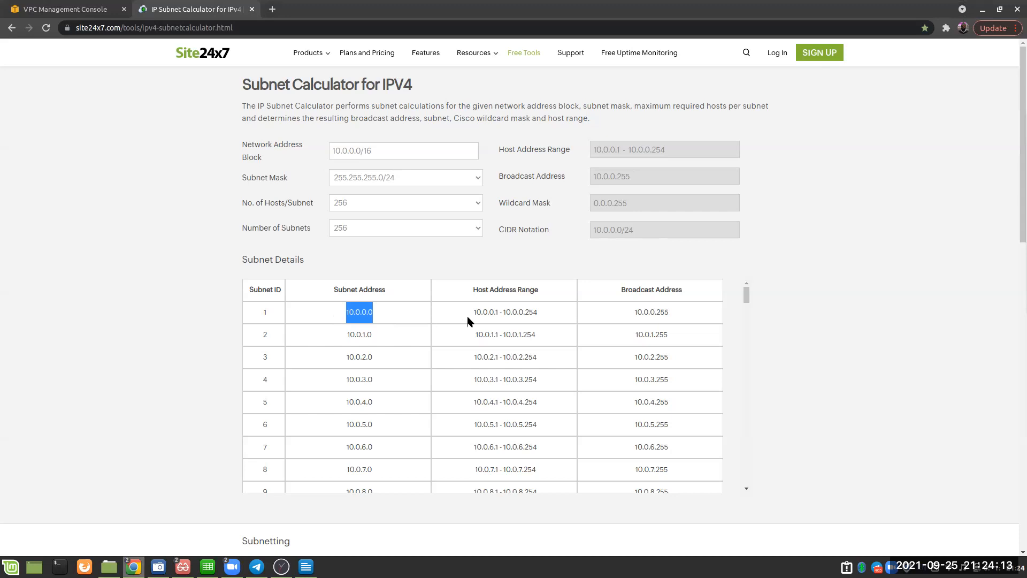
{"action": "left_click_drag", "start_coordinate": [468, 317], "coordinate": [515, 316]}
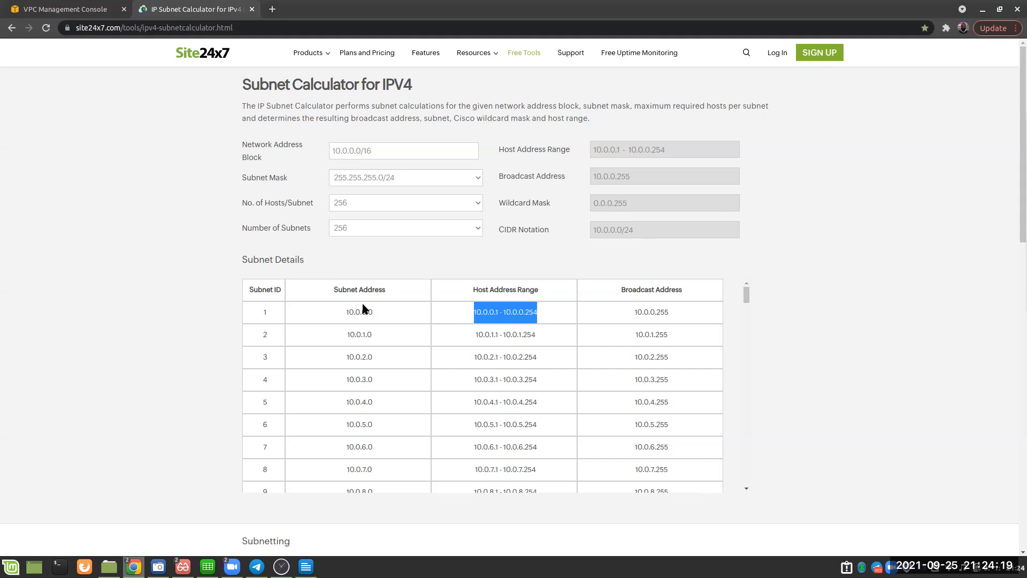
{"action": "left_click_drag", "start_coordinate": [627, 311], "coordinate": [689, 319]}
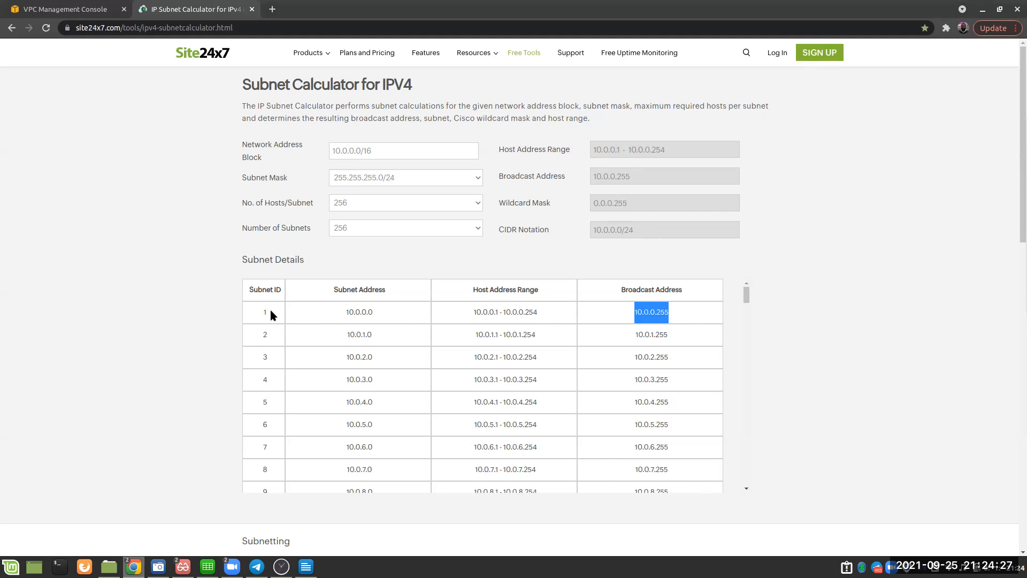
{"action": "left_click", "coordinate": [342, 312]}
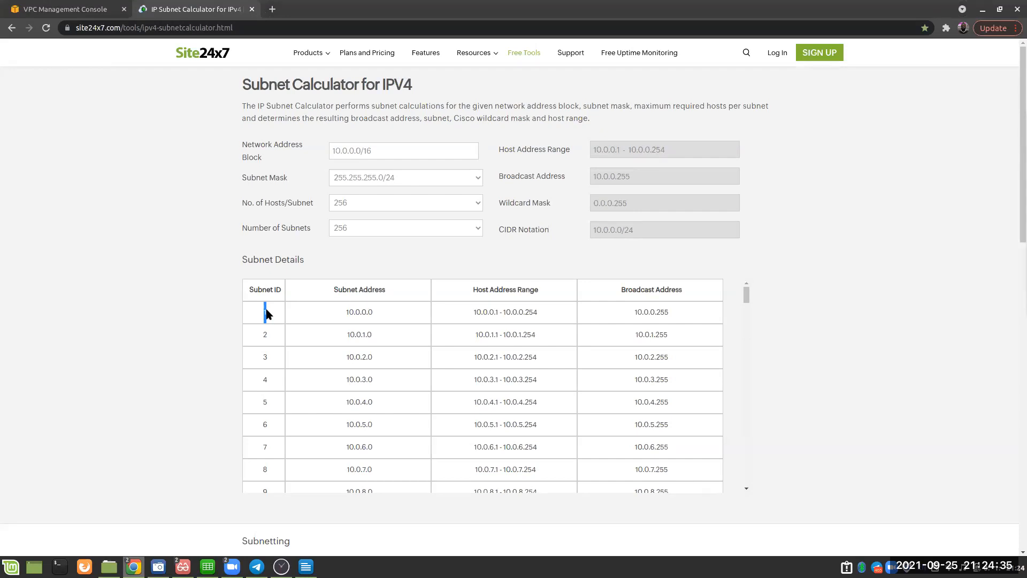
{"action": "left_click", "coordinate": [277, 330]}
Change the calculator's network address block to 10.1.0.0/16 and divide it using subnet mask 255.255.255.0/24
{"action": "left_click", "coordinate": [346, 153]}
{"action": "key", "text": "BackSpace"}
{"action": "type", "text": "1"}
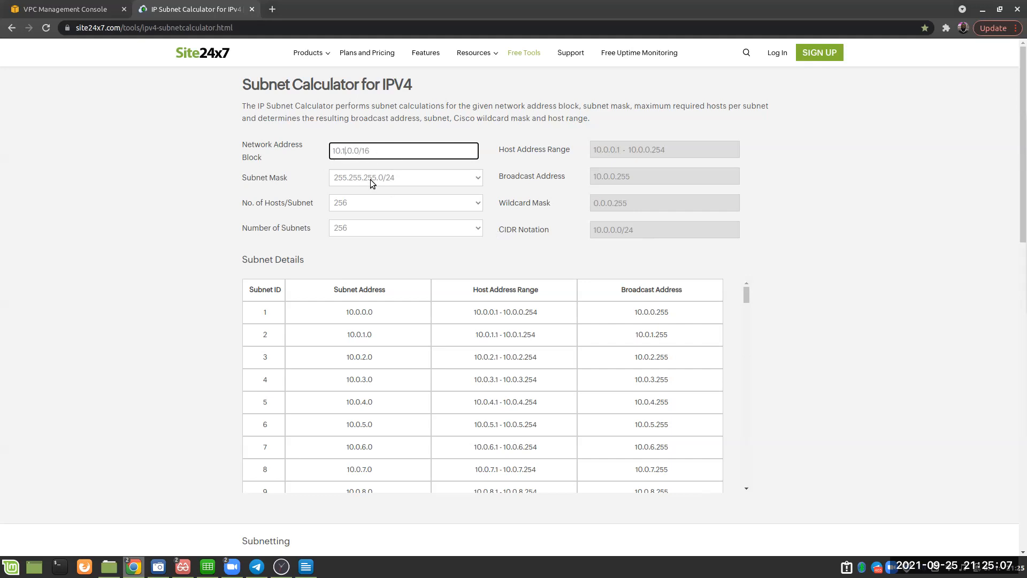
{"action": "left_click", "coordinate": [120, 229]}
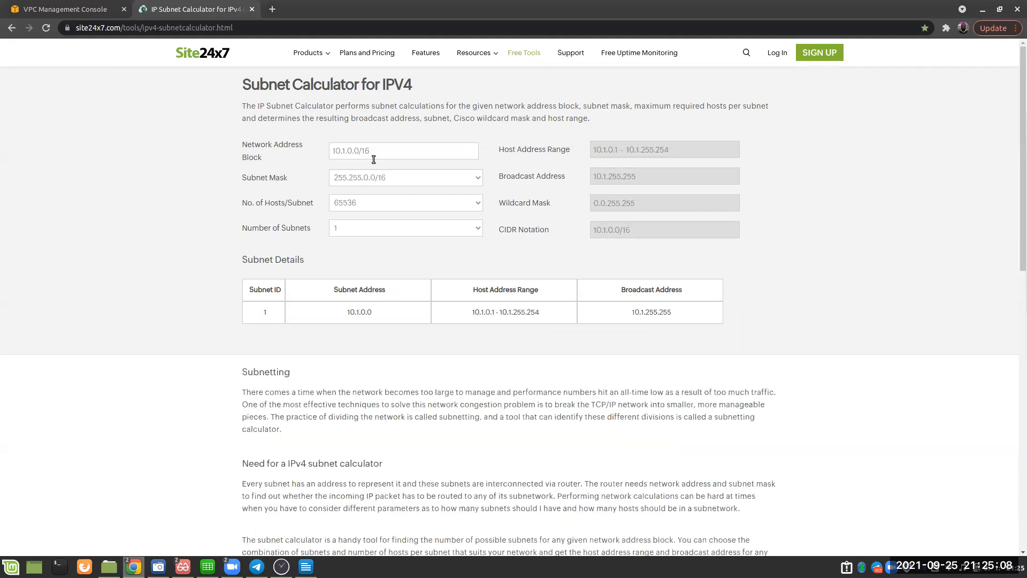
{"action": "left_click", "coordinate": [410, 178]}
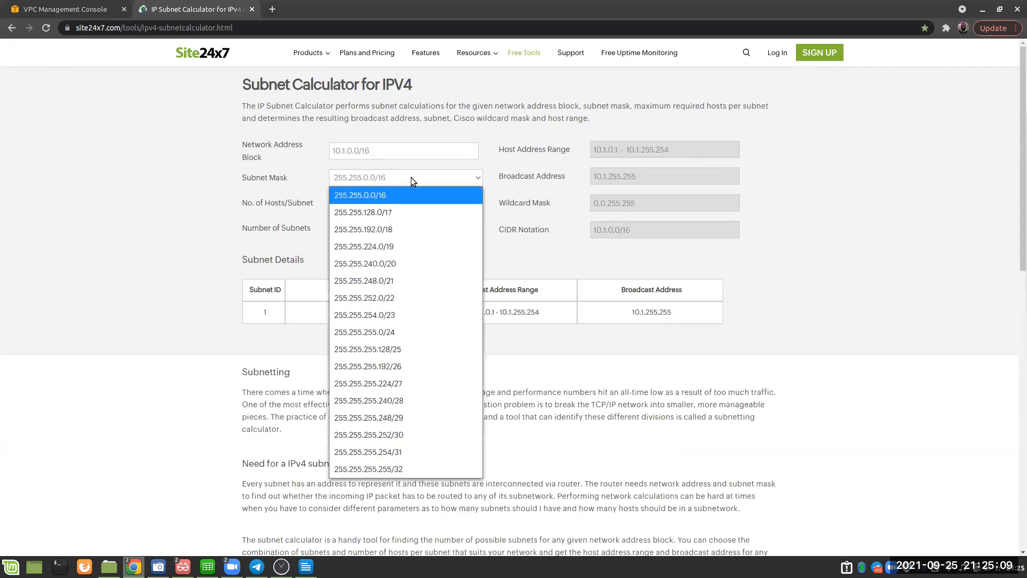
{"action": "left_click", "coordinate": [399, 332]}
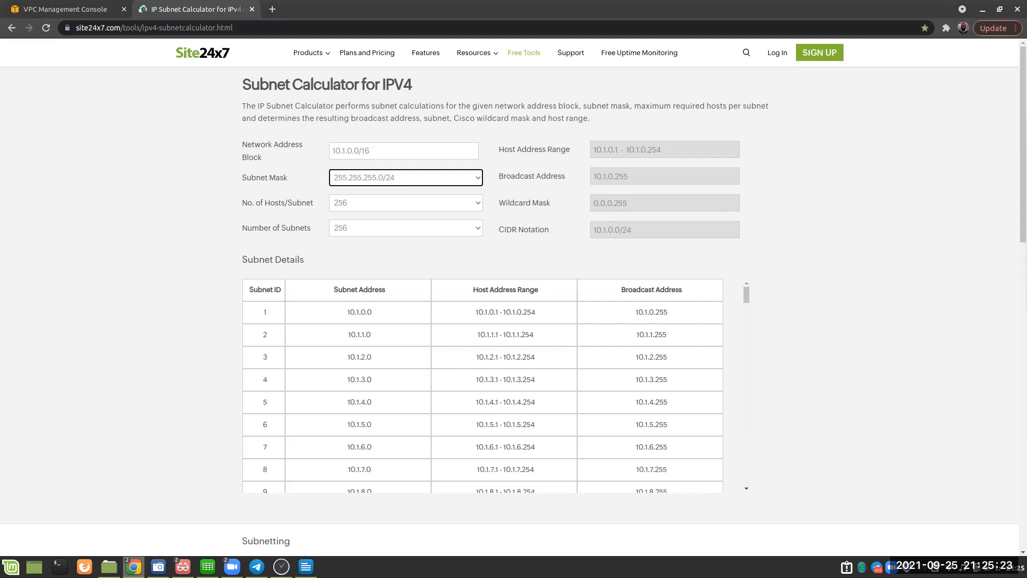
Bring up the PDF guide and examine the subnet tables for VPC A, B and C and the diagram of their availability-zone subnets
{"action": "left_click_drag", "start_coordinate": [1026, 127], "coordinate": [460, 140]}
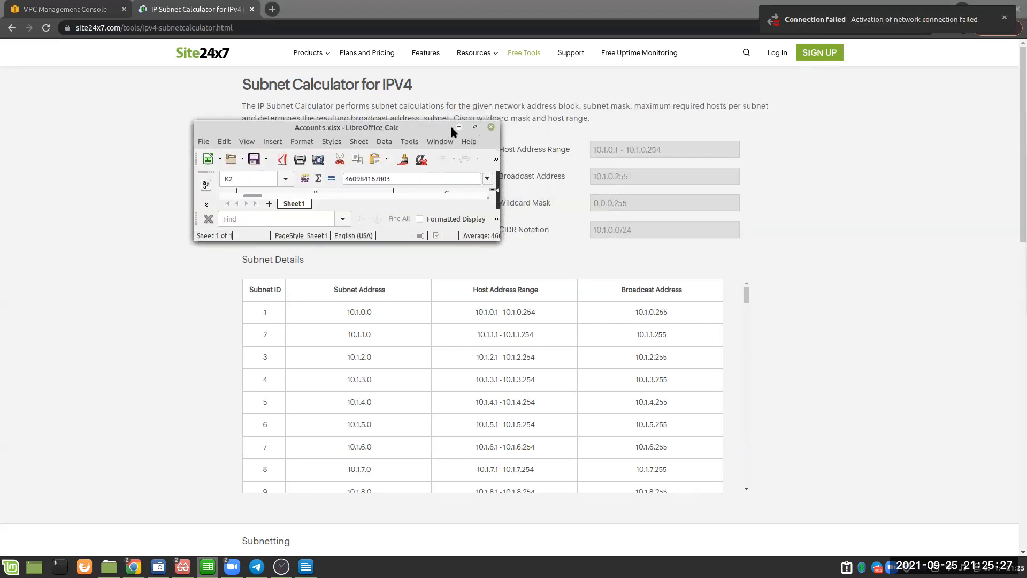
{"action": "left_click_drag", "start_coordinate": [419, 121], "coordinate": [1026, 152]}
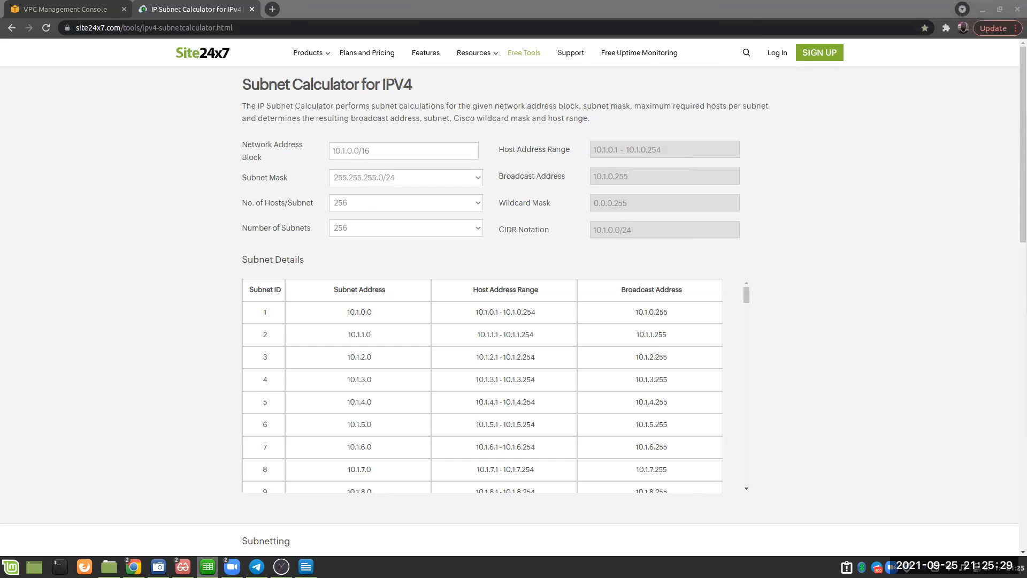
{"action": "left_click_drag", "start_coordinate": [1026, 86], "coordinate": [557, 1]}
{"action": "scroll", "coordinate": [670, 286], "scroll_direction": "down", "scroll_amount": 1}
{"action": "scroll", "coordinate": [670, 285], "scroll_direction": "up", "scroll_amount": 1}
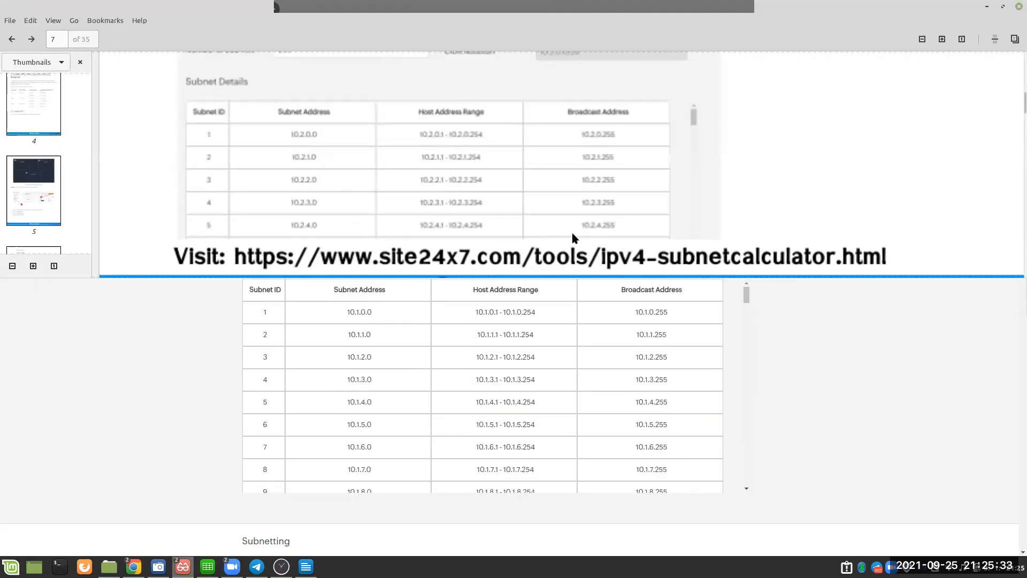
{"action": "scroll", "coordinate": [486, 214], "scroll_direction": "up", "scroll_amount": 2}
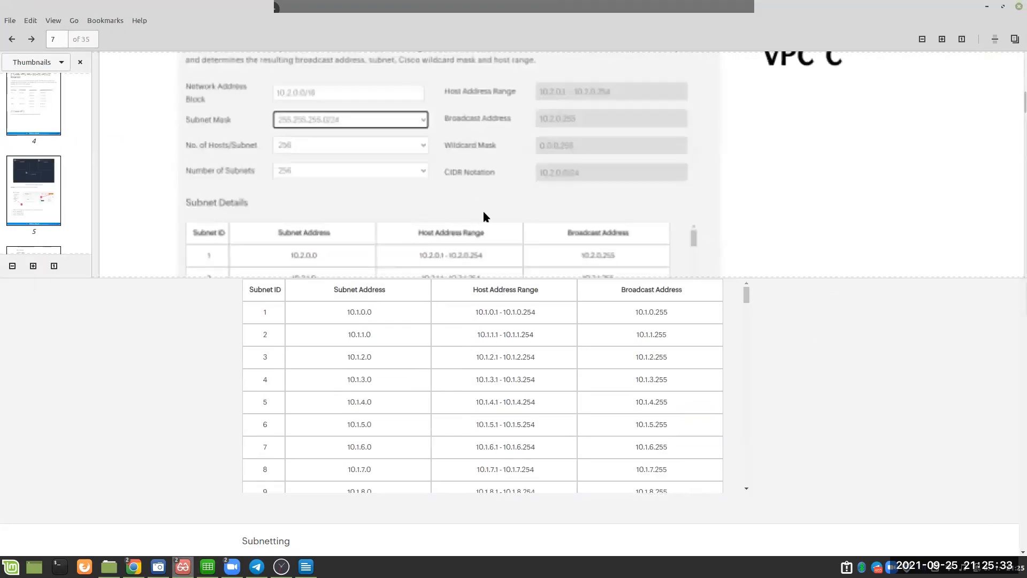
{"action": "left_click", "coordinate": [1003, 7]}
{"action": "scroll", "coordinate": [418, 201], "scroll_direction": "up", "scroll_amount": 15}
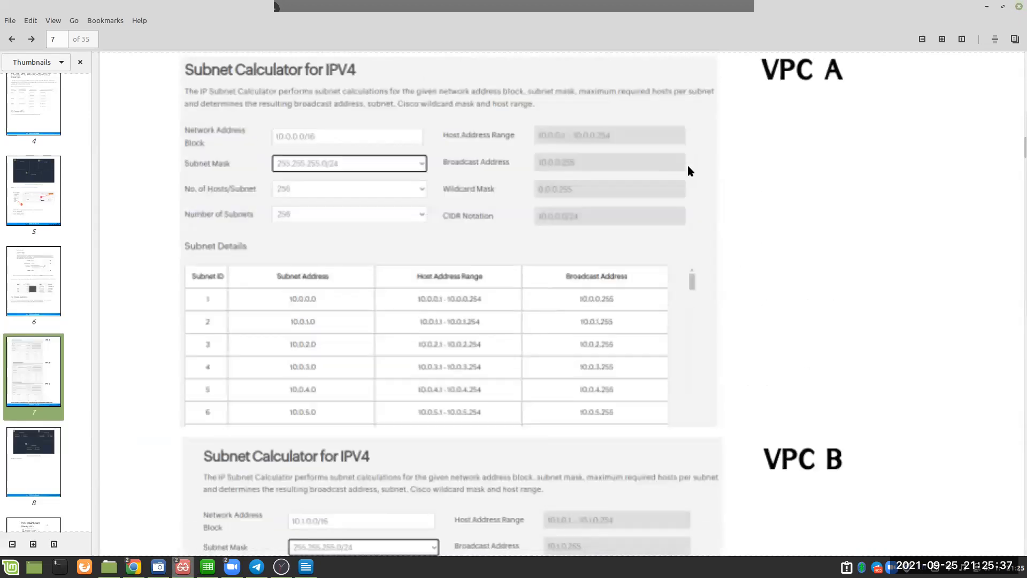
{"action": "scroll", "coordinate": [530, 205], "scroll_direction": "down", "scroll_amount": 4}
{"action": "scroll", "coordinate": [311, 171], "scroll_direction": "down", "scroll_amount": 20}
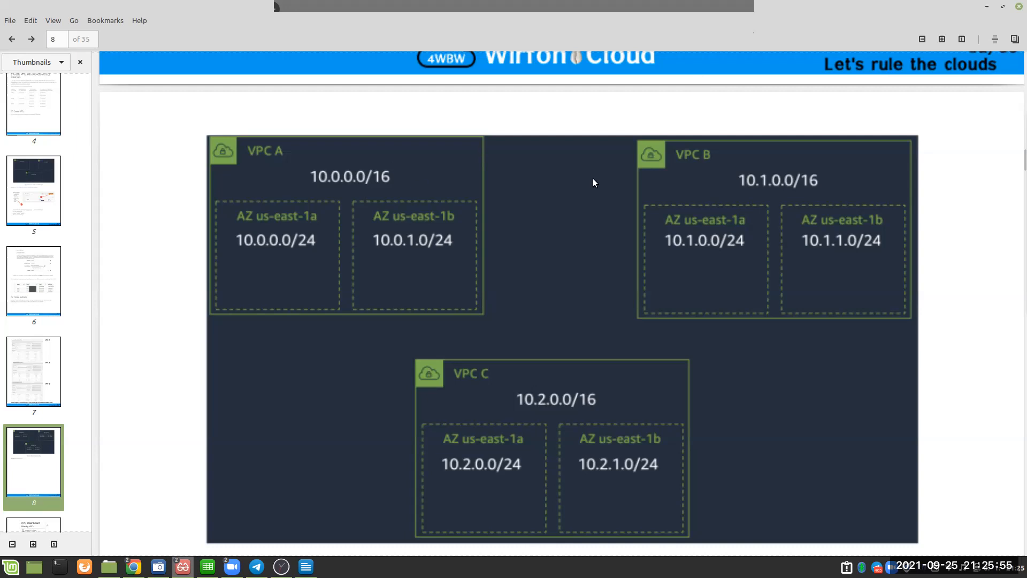
{"action": "key", "text": "alt+Tab"}
{"action": "left_click_drag", "start_coordinate": [1026, 114], "coordinate": [569, 91]}
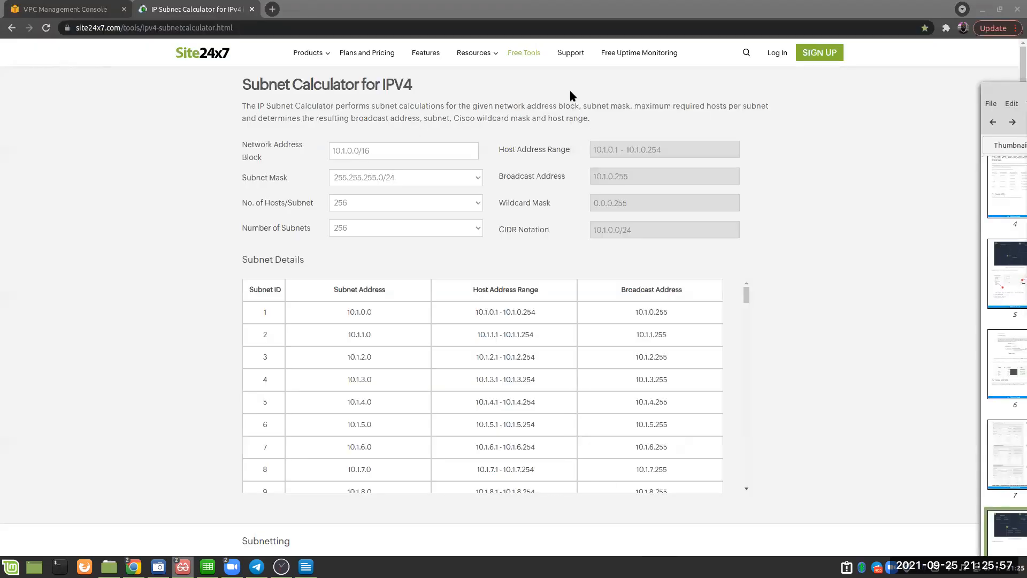
Return to the VPC console's subnet list, start creating a subnet and select VPC A as its VPC
{"action": "left_click", "coordinate": [63, 9]}
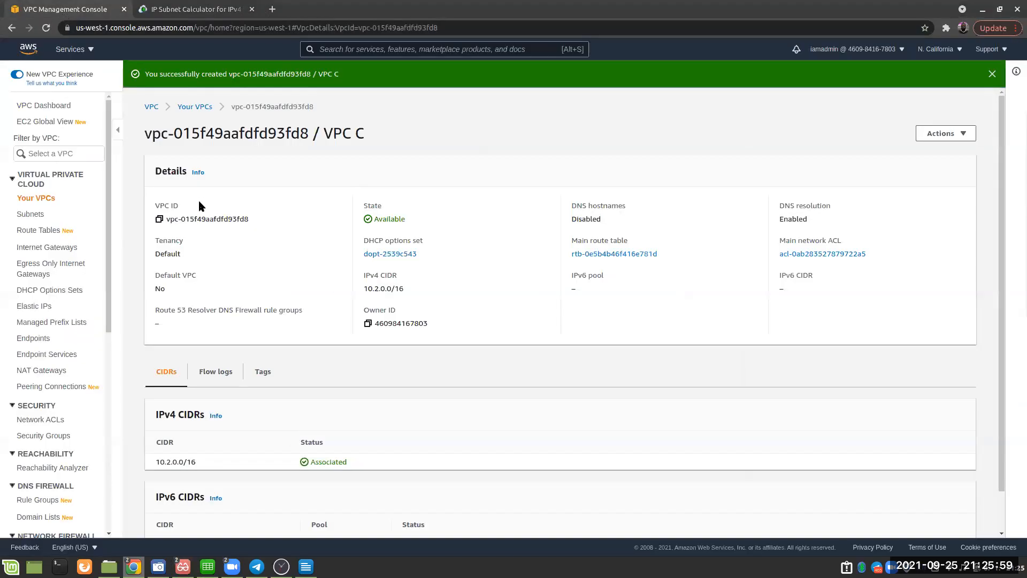
{"action": "left_click", "coordinate": [27, 216]}
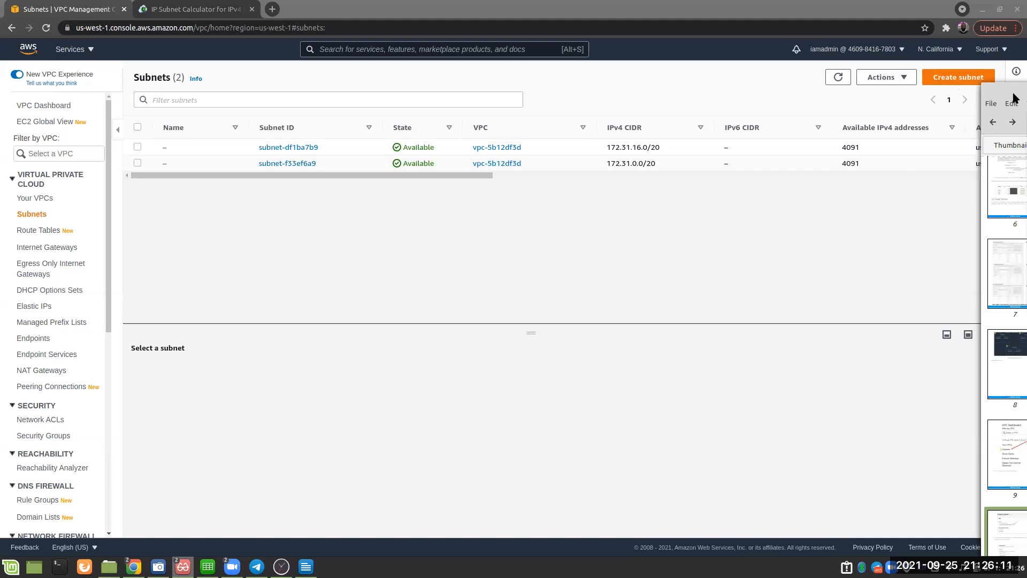
{"action": "left_click_drag", "start_coordinate": [1013, 93], "coordinate": [1026, 94]}
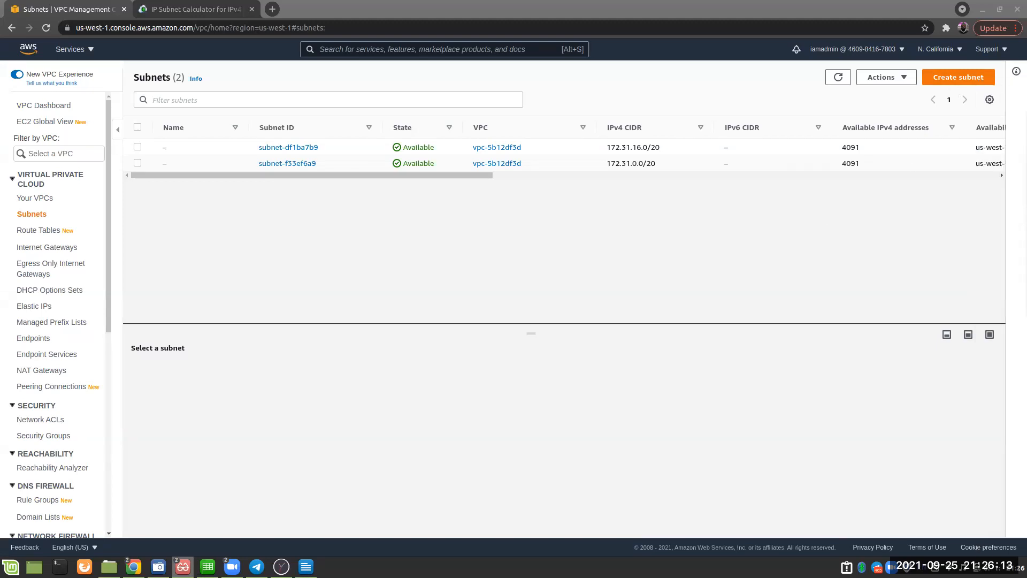
{"action": "left_click", "coordinate": [963, 77]}
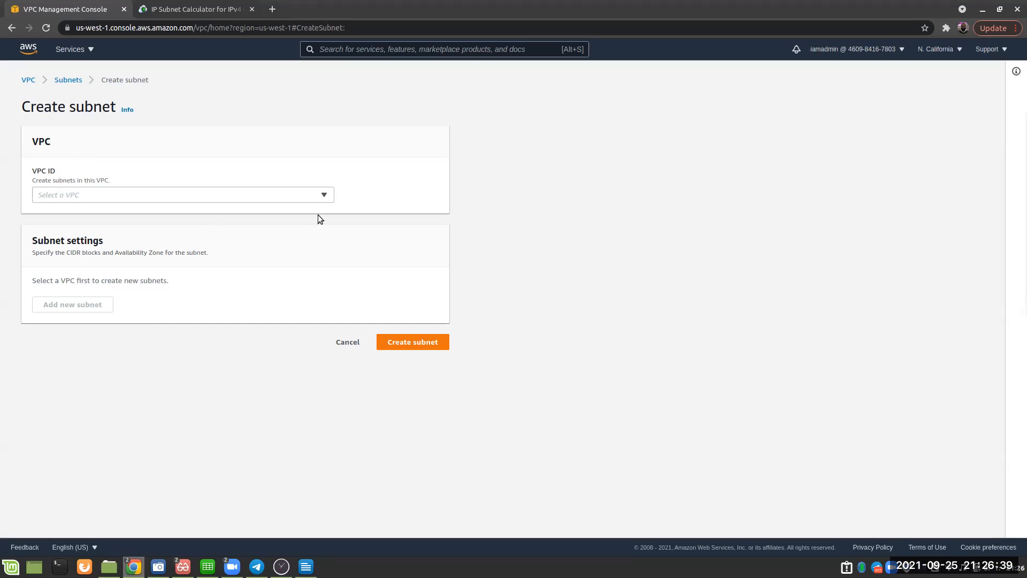
{"action": "left_click", "coordinate": [324, 196]}
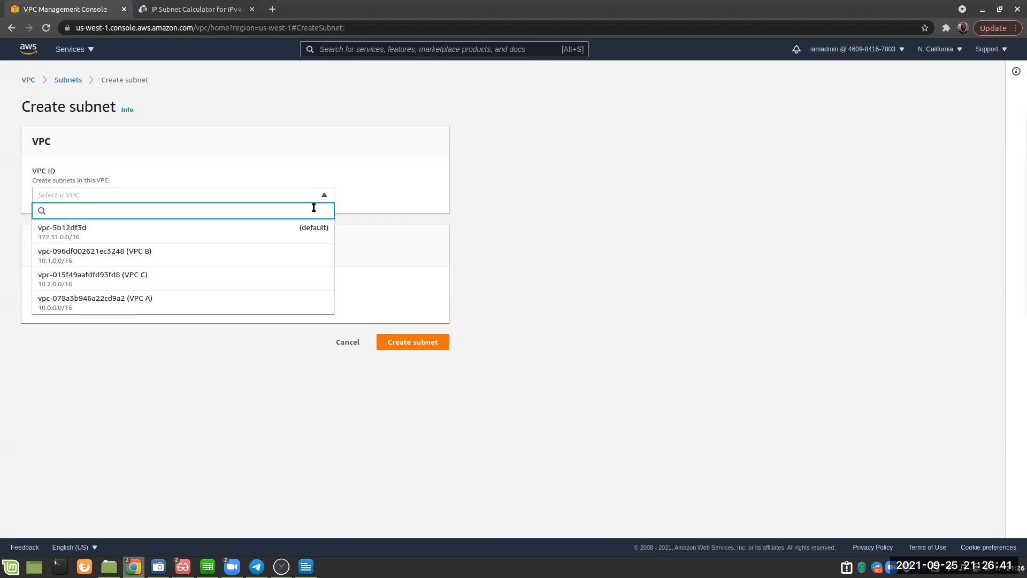
{"action": "left_click", "coordinate": [141, 303]}
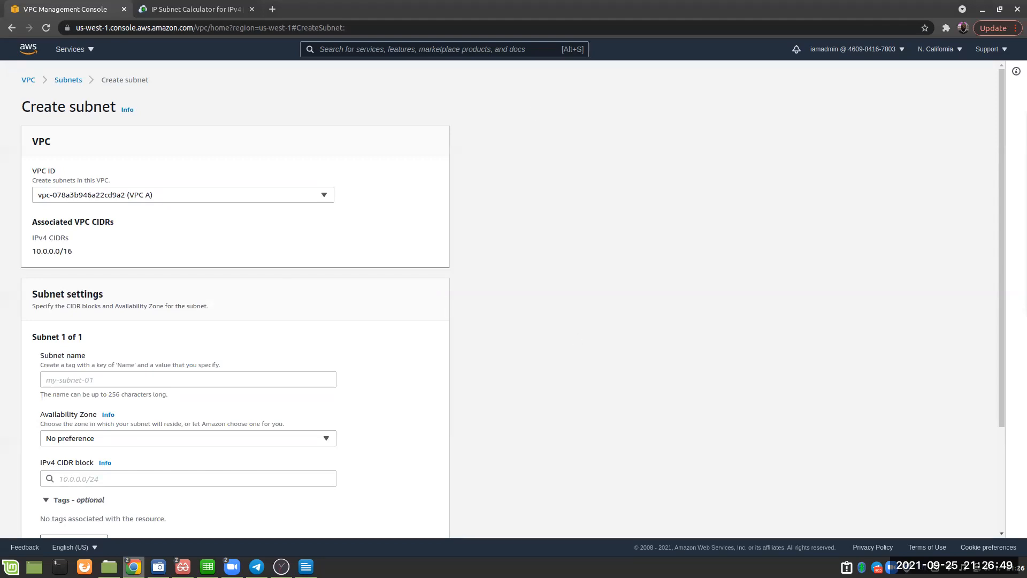
In the subnet calculator, set the network address block to 10.0.0.0/16 and divide it using subnet mask 255.255.255.0/24
{"action": "left_click", "coordinate": [194, 10]}
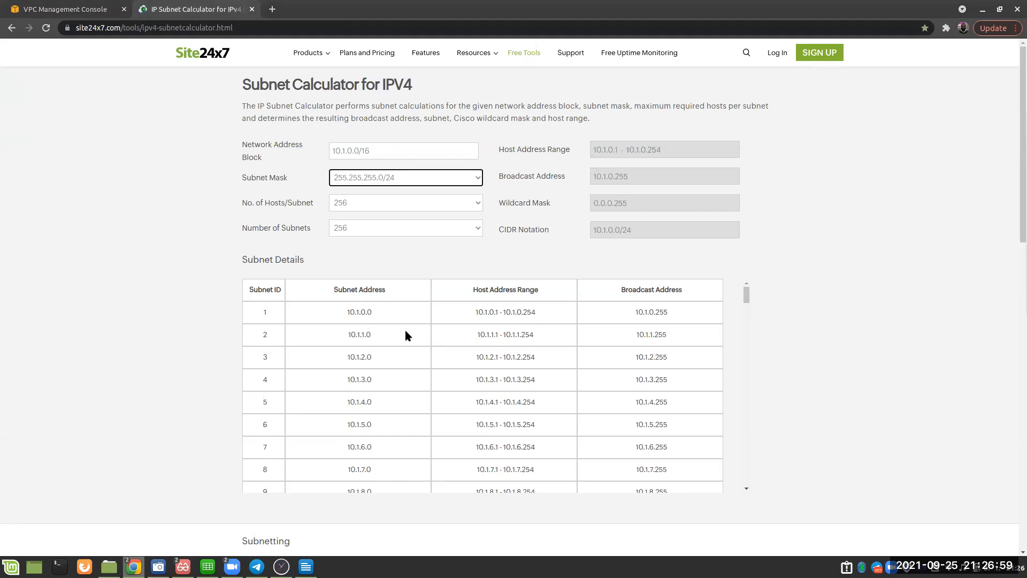
{"action": "left_click", "coordinate": [149, 344]}
{"action": "left_click", "coordinate": [360, 153]}
{"action": "key", "text": "BackSpace"}
{"action": "type", "text": "0"}
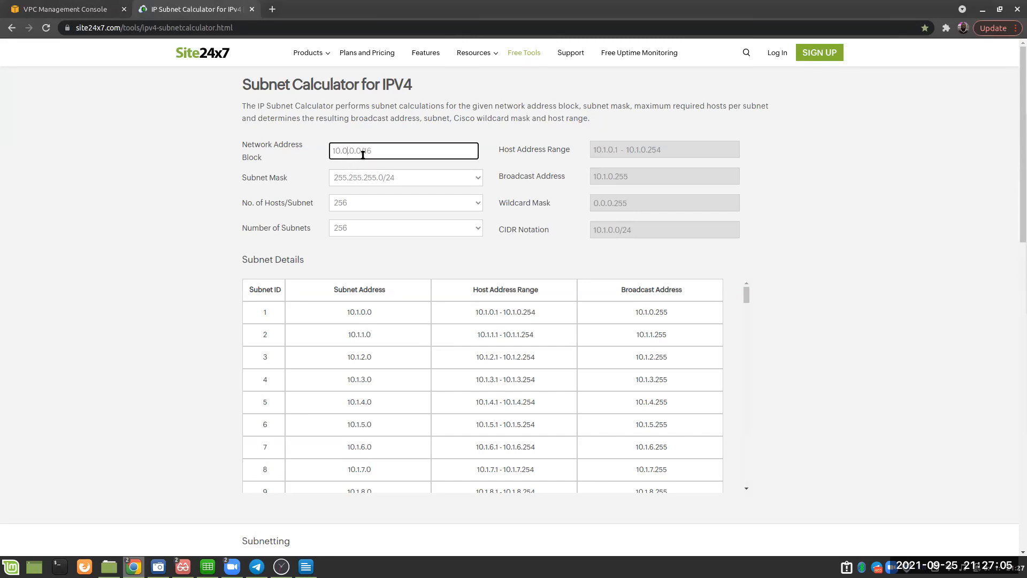
{"action": "left_click", "coordinate": [407, 175]}
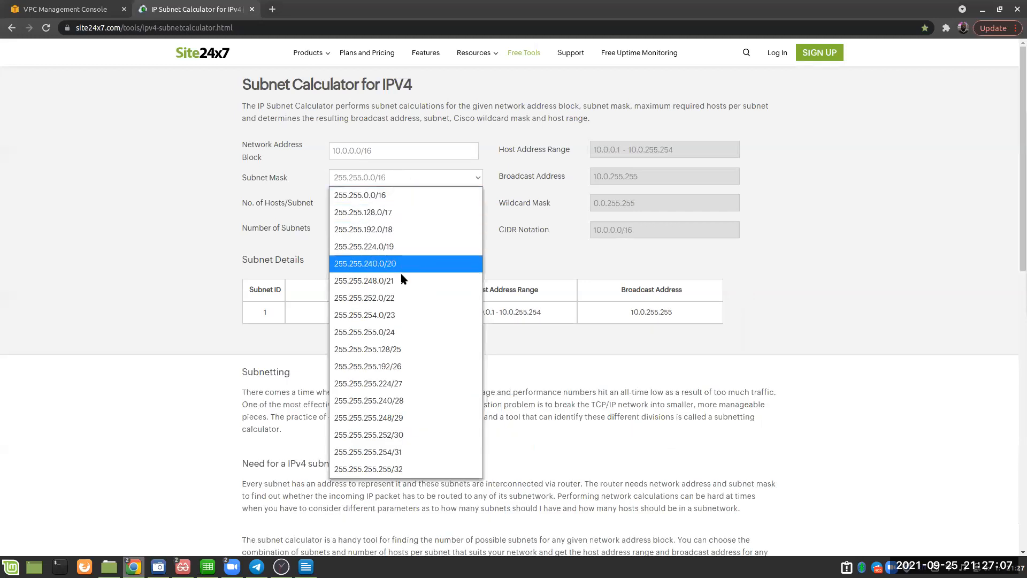
{"action": "left_click", "coordinate": [394, 331]}
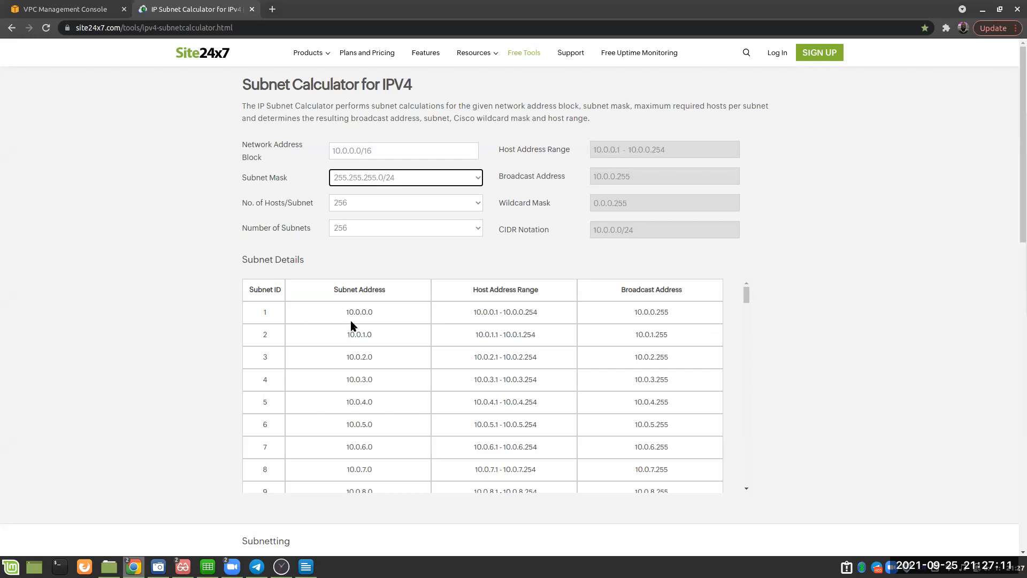
Return to the VPC console's subnet creation form and name the first subnet VPC A - AZ1
{"action": "left_click", "coordinate": [65, 10]}
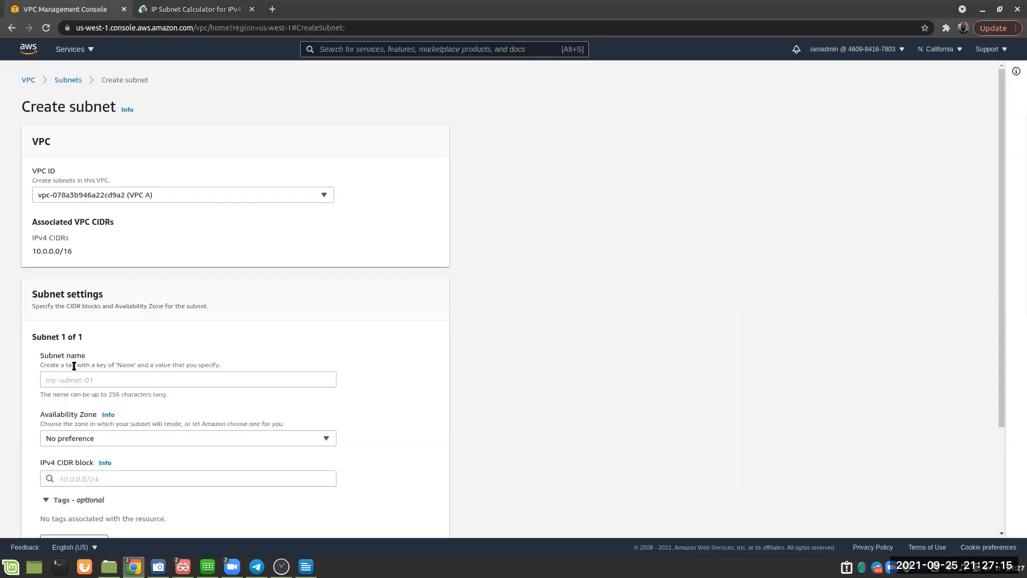
{"action": "left_click", "coordinate": [69, 381]}
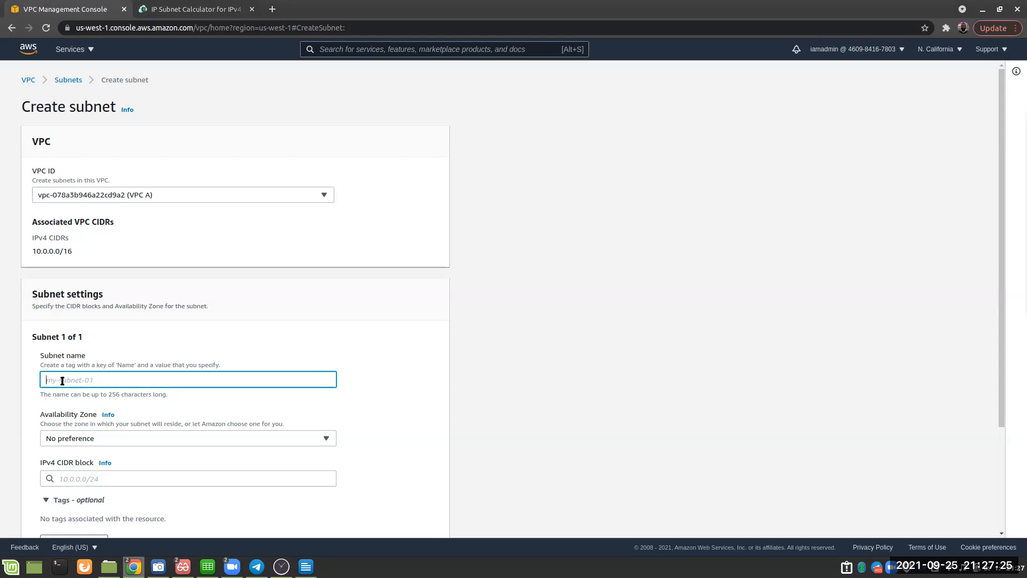
{"action": "type", "text": "VP"}
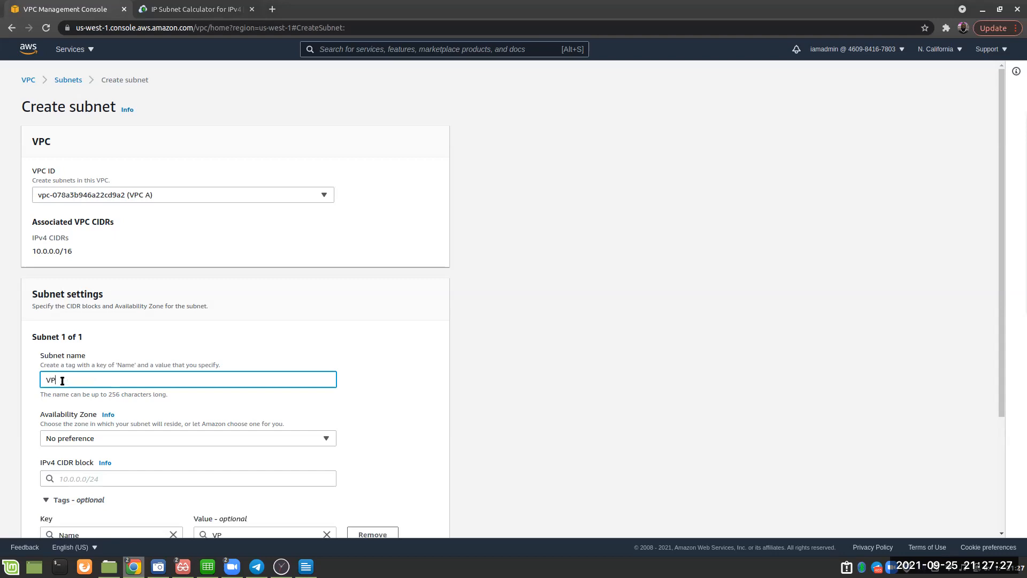
{"action": "type", "text": "C A - AZ1"}
{"action": "scroll", "coordinate": [129, 413], "scroll_direction": "down", "scroll_amount": 3}
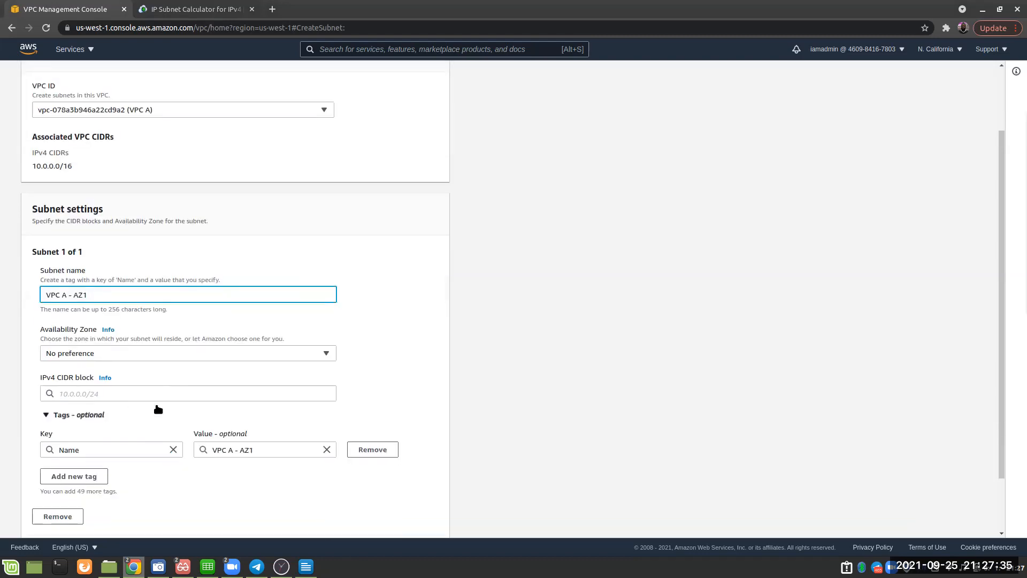
Set the VPC A - AZ1 subnet's availability zone to US West (N. California) / us-west-1a
{"action": "scroll", "coordinate": [130, 348], "scroll_direction": "down", "scroll_amount": 2}
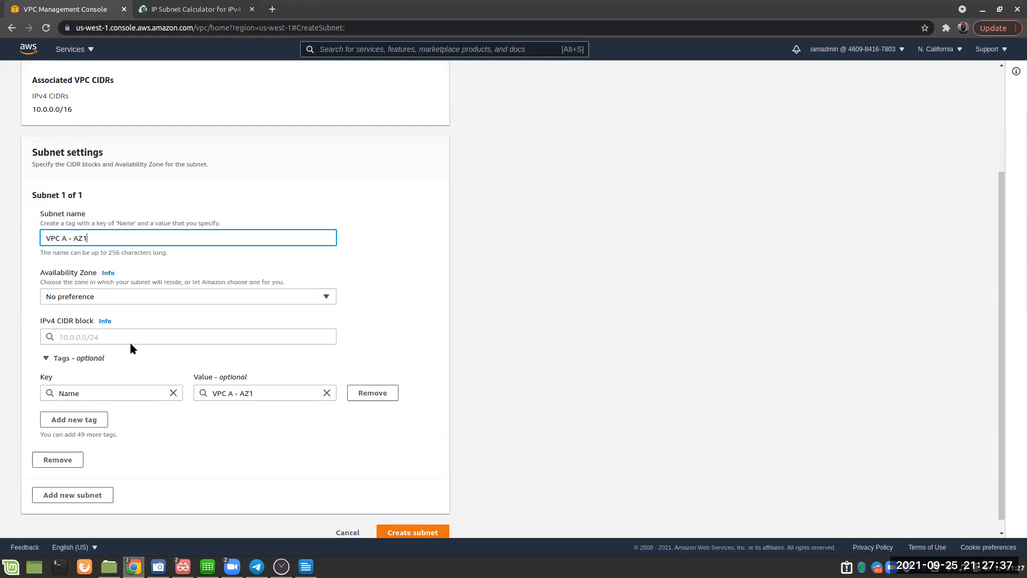
{"action": "left_click", "coordinate": [130, 295]}
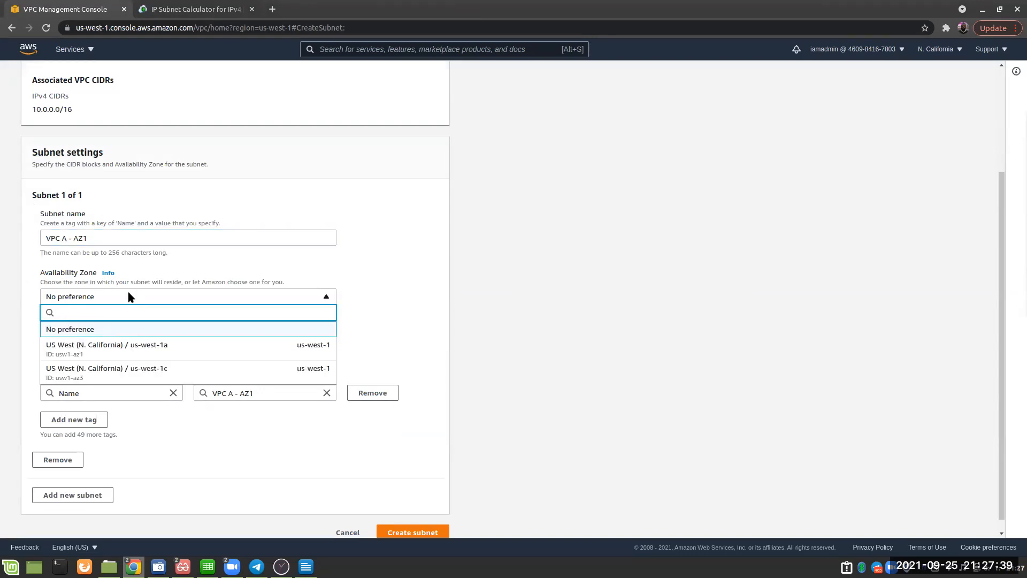
{"action": "left_click", "coordinate": [175, 348]}
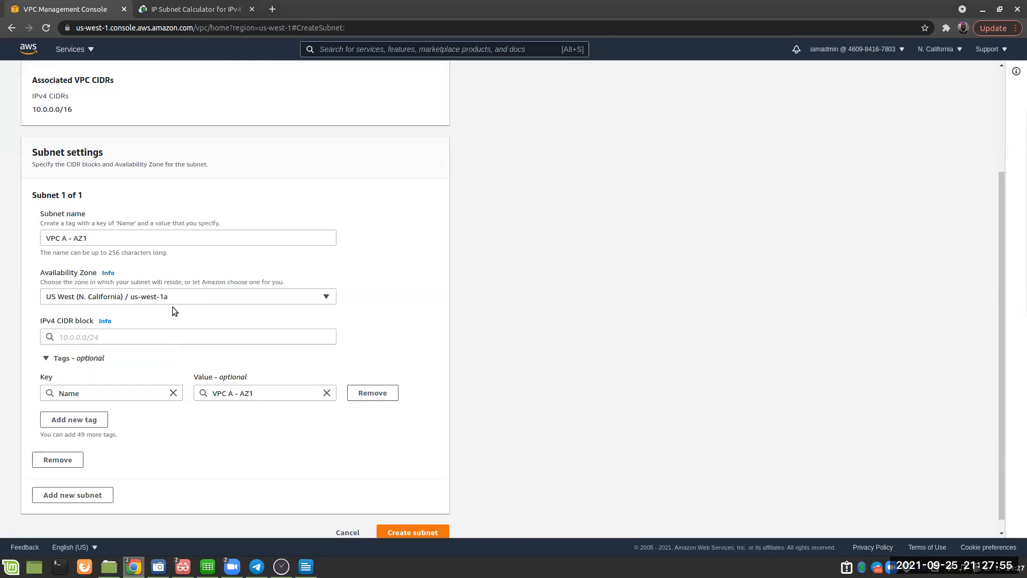
Set the VPC A - AZ1 subnet's IPv4 CIDR block to 10.0.0.0/24
{"action": "left_click", "coordinate": [93, 324]}
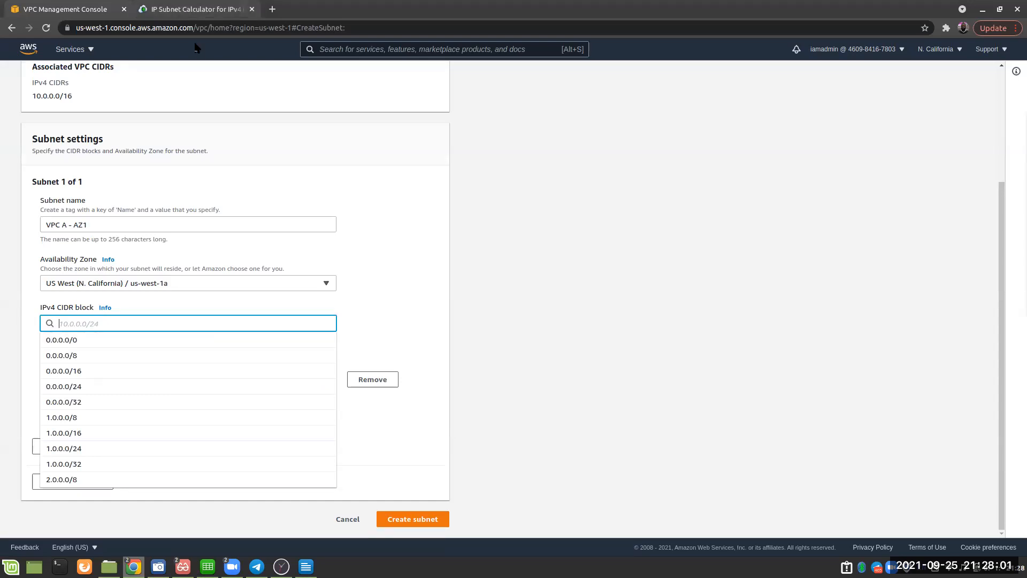
{"action": "key", "text": "ctrl+Tab"}
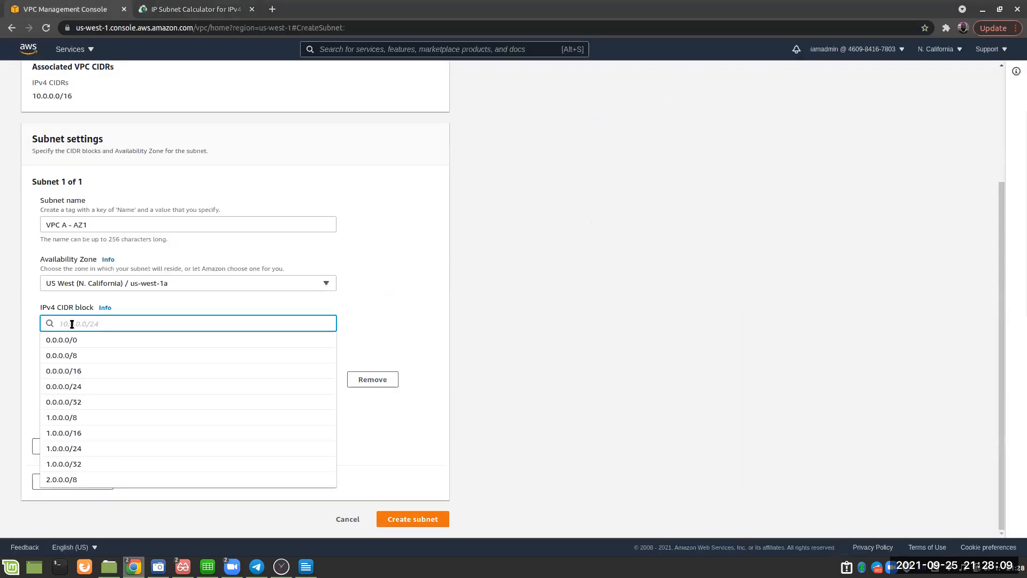
{"action": "type", "text": "19.9.9"}
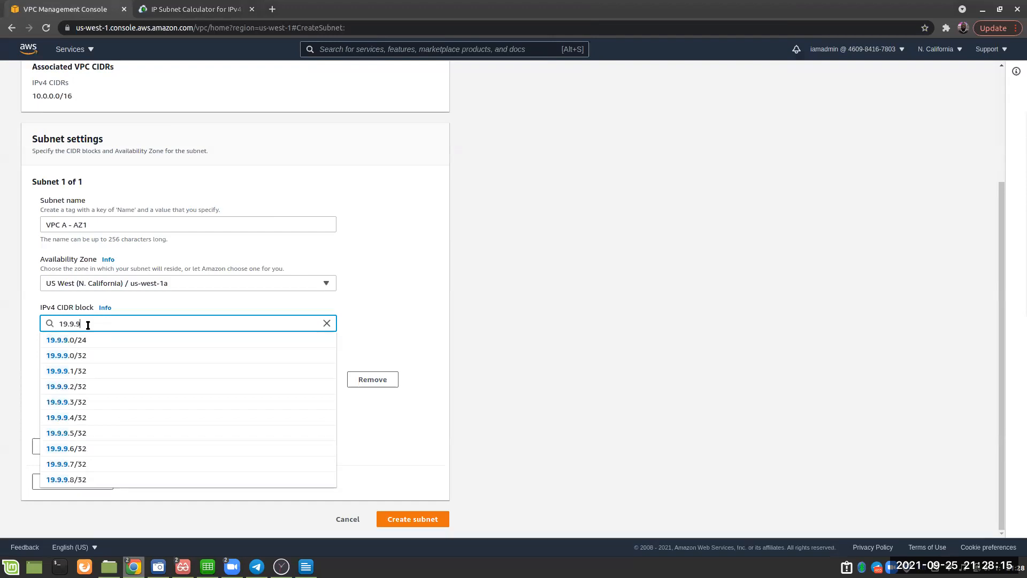
{"action": "key", "text": "BackSpace"}
{"action": "key", "text": "BackSpace"}
{"action": "key", "text": "BackSpace"}
{"action": "key", "text": "BackSpace"}
{"action": "key", "text": "BackSpace"}
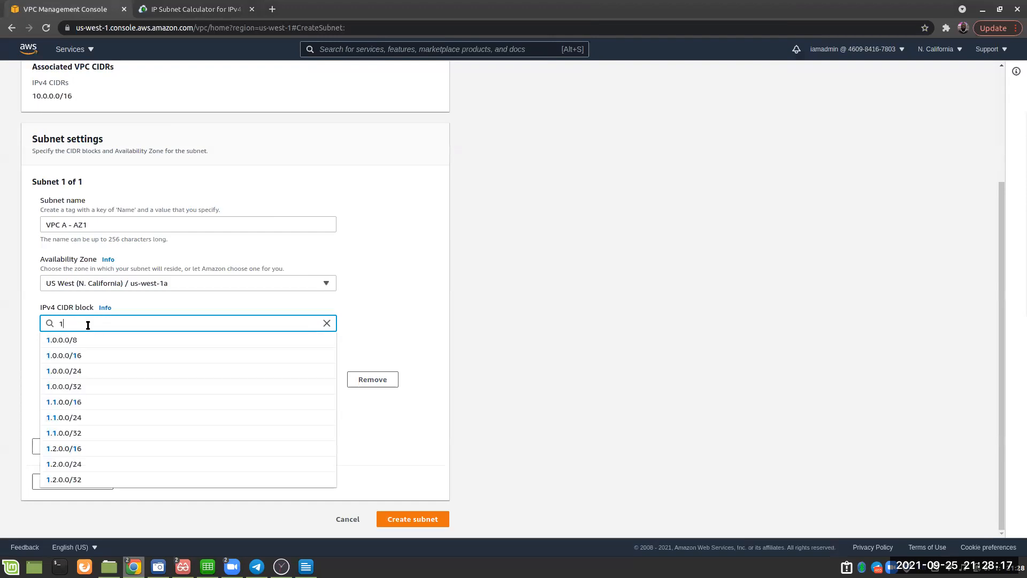
{"action": "type", "text": "0.0.0."}
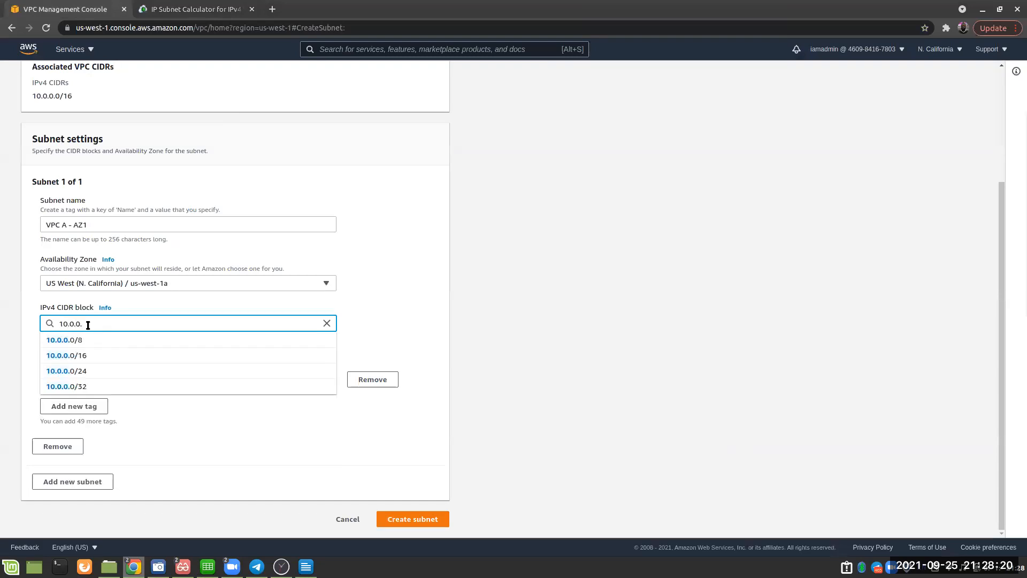
{"action": "left_click", "coordinate": [83, 371]}
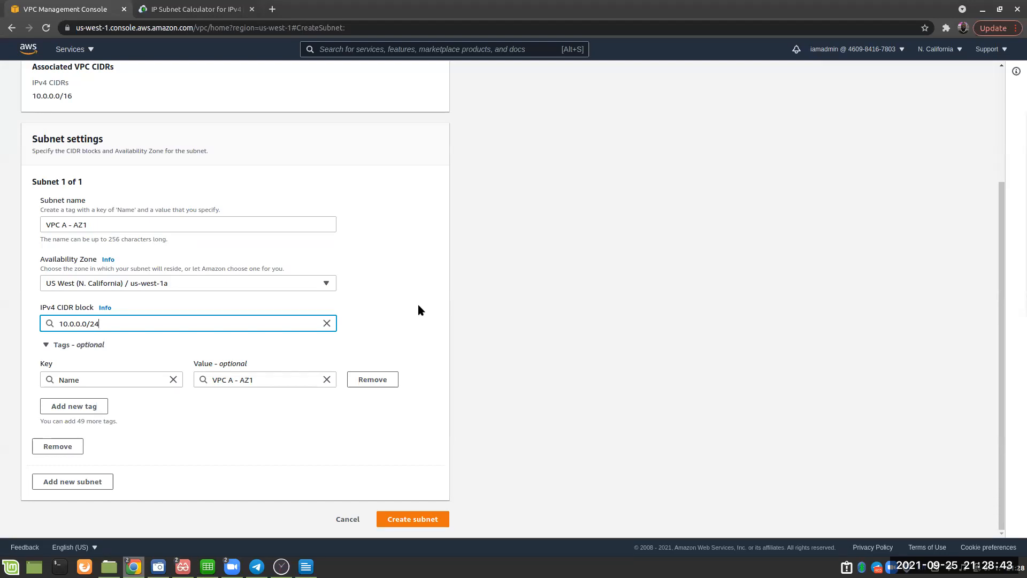
{"action": "left_click", "coordinate": [443, 266]}
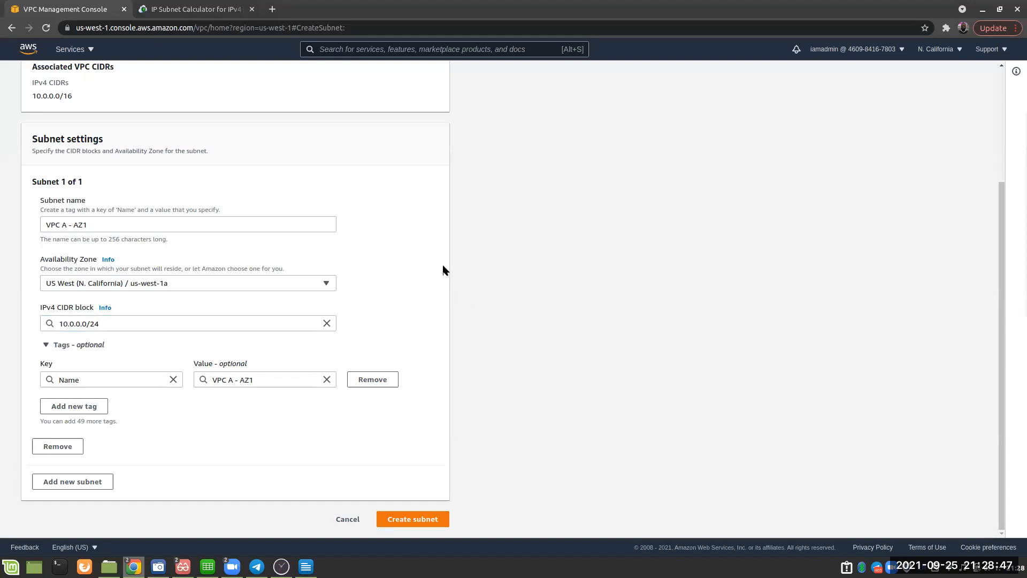
Check the first subnet address in the subnet calculator and create the VPC A - AZ1 subnet in the VPC console
{"action": "left_click", "coordinate": [182, 8]}
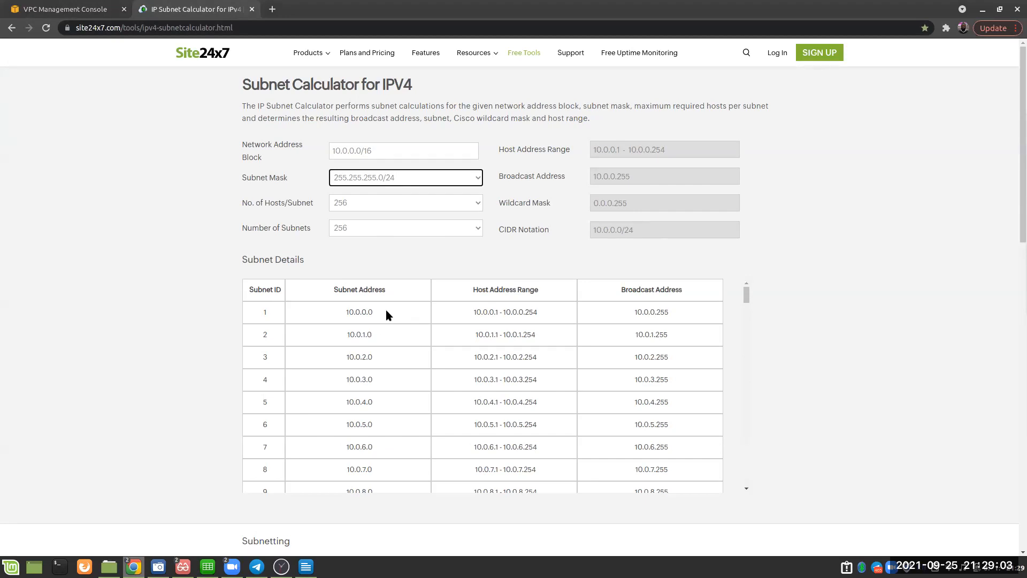
{"action": "left_click", "coordinate": [58, 8]}
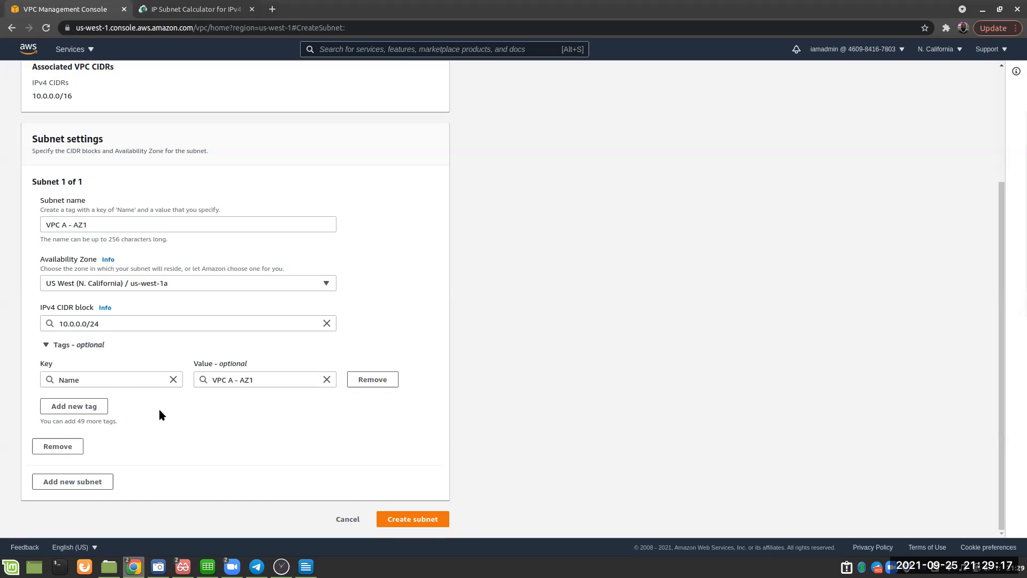
{"action": "left_click", "coordinate": [428, 519]}
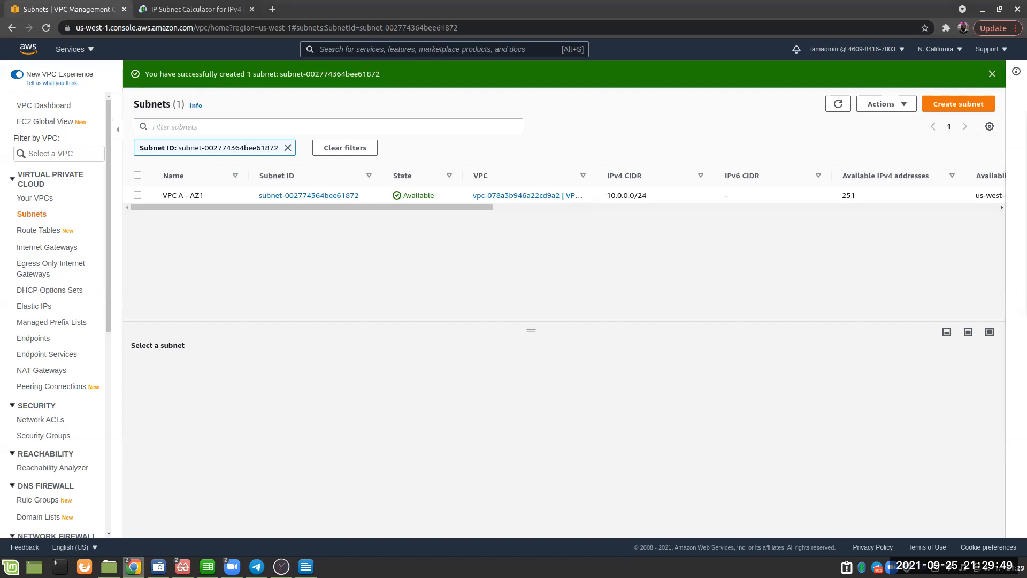
Bring up the PDF guide's VPC diagram, examine VPC A's two availability-zone subnets and return to the VPC console
{"action": "key", "text": "alt+Tab"}
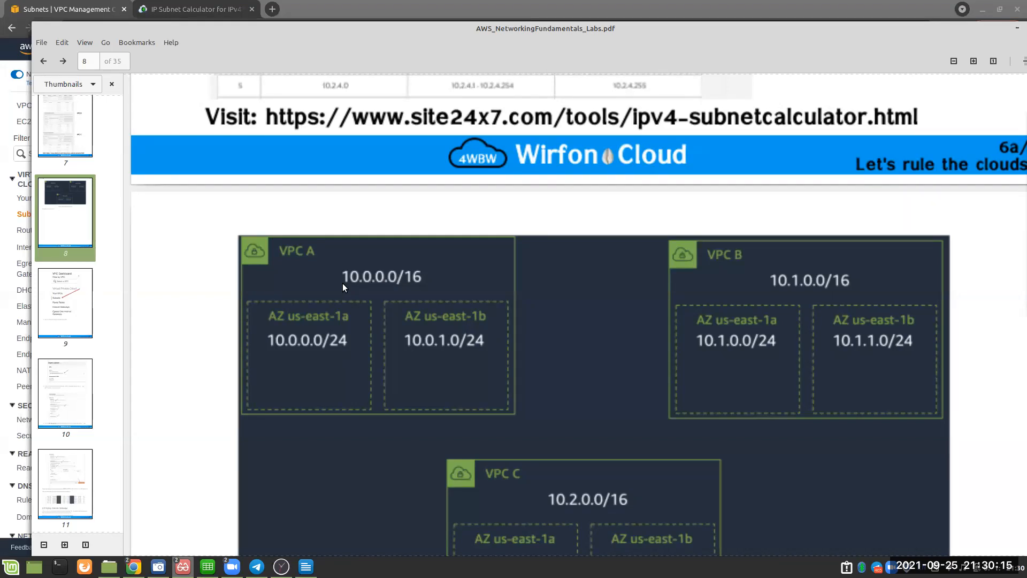
{"action": "left_click_drag", "start_coordinate": [361, 52], "coordinate": [1026, 62]}
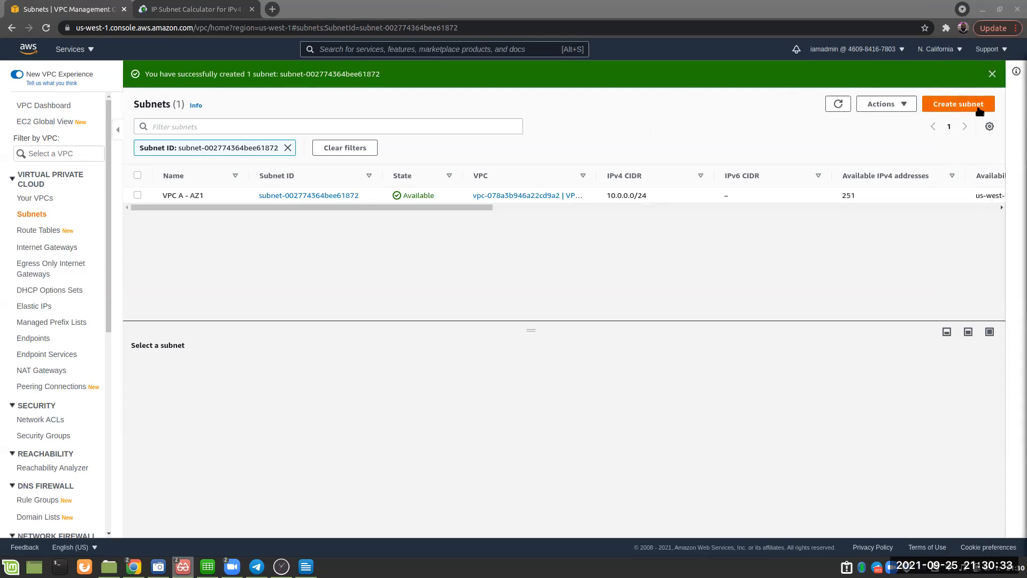
{"action": "left_click_drag", "start_coordinate": [1026, 61], "coordinate": [616, 31]}
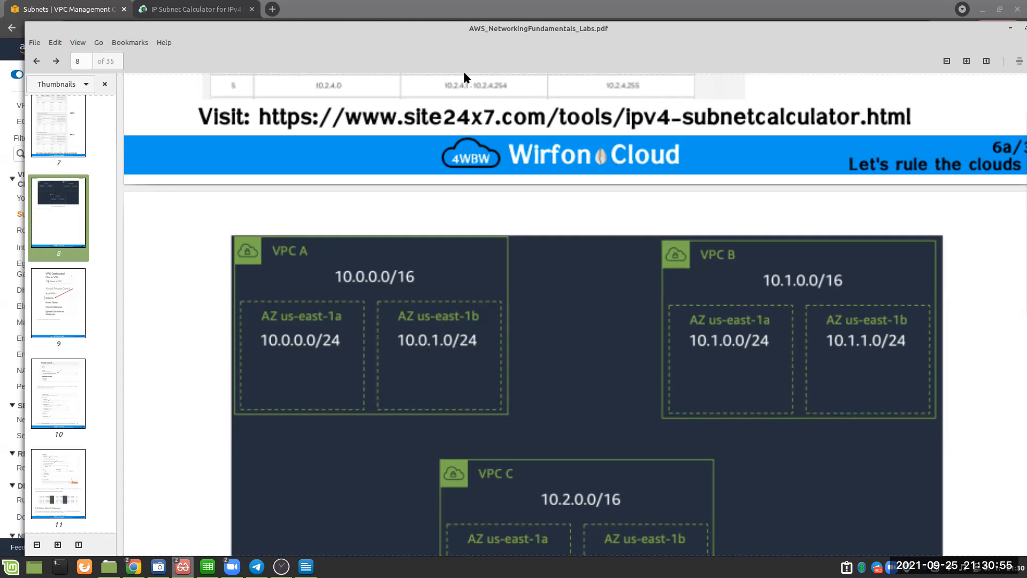
{"action": "left_click_drag", "start_coordinate": [394, 50], "coordinate": [1026, 50]}
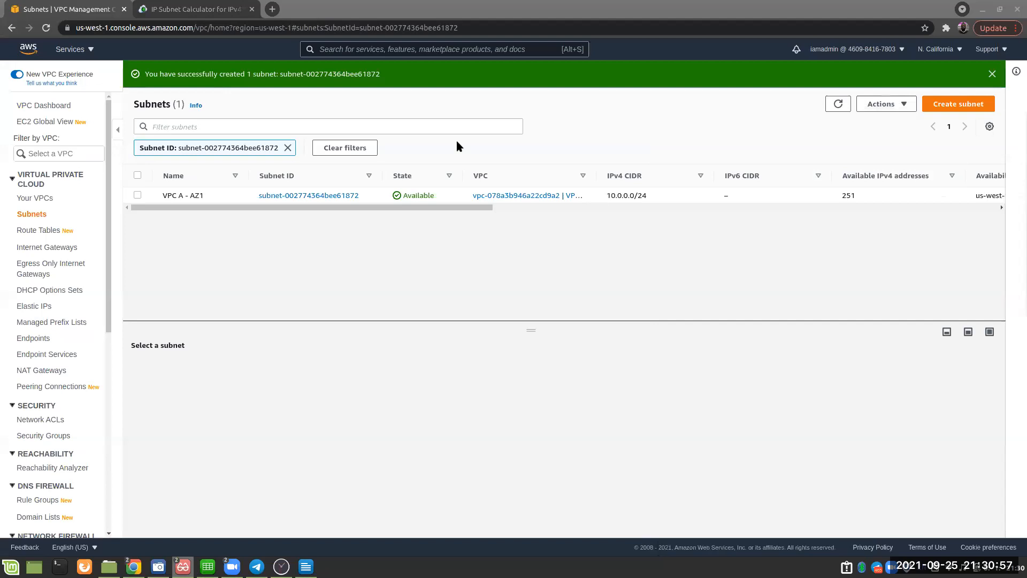
Start creating another subnet in VPC A and check its second availability-zone subnet in the PDF diagram
{"action": "left_click", "coordinate": [963, 106]}
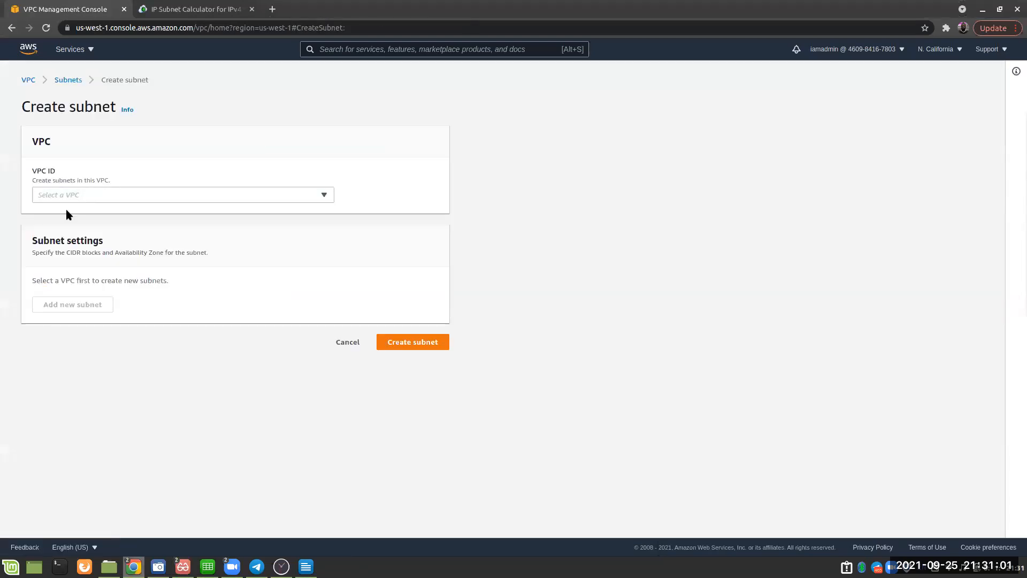
{"action": "left_click", "coordinate": [99, 195]}
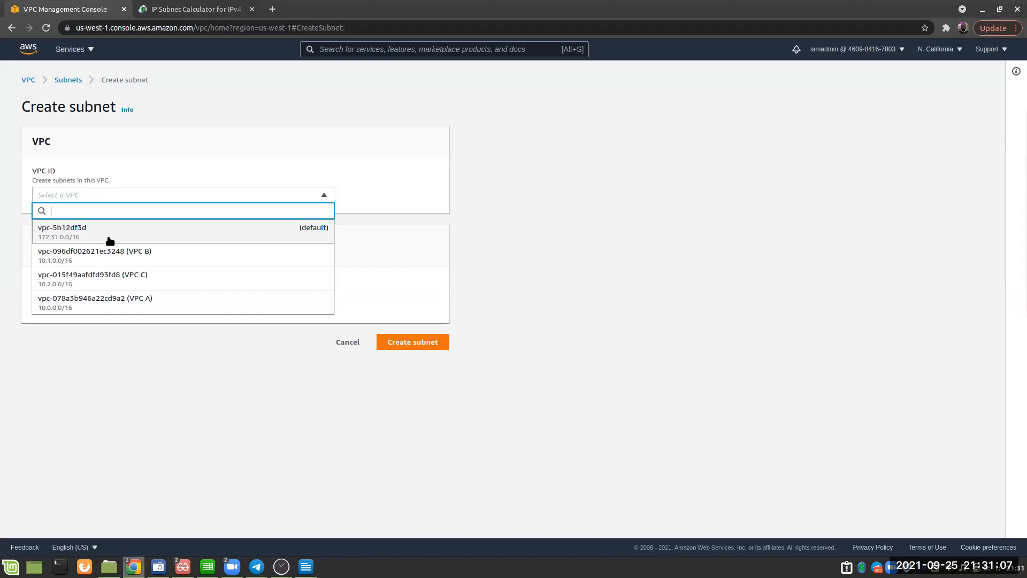
{"action": "left_click", "coordinate": [105, 301]}
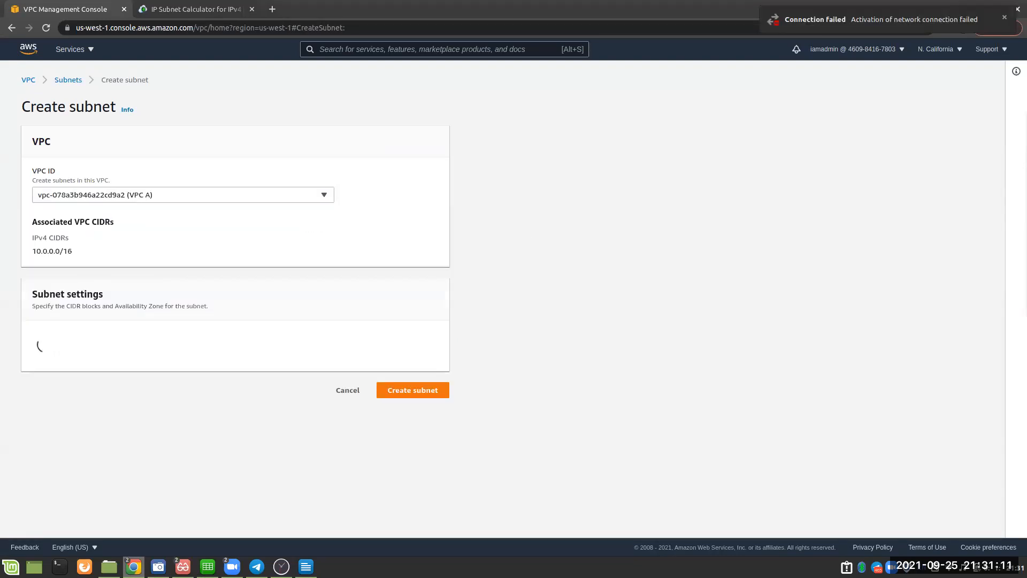
{"action": "left_click_drag", "start_coordinate": [956, 160], "coordinate": [598, 95]}
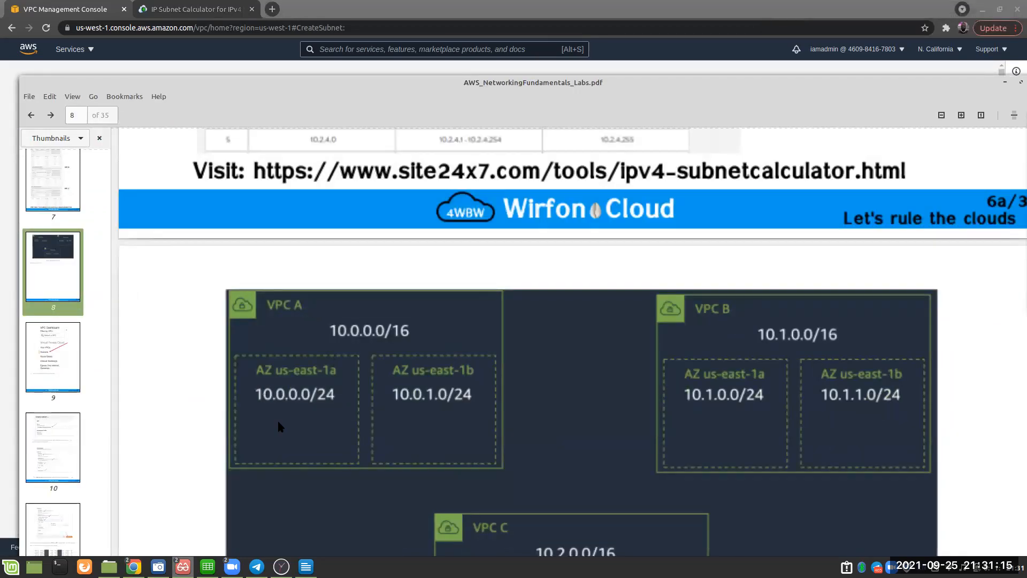
{"action": "left_click_drag", "start_coordinate": [391, 92], "coordinate": [1026, 155]}
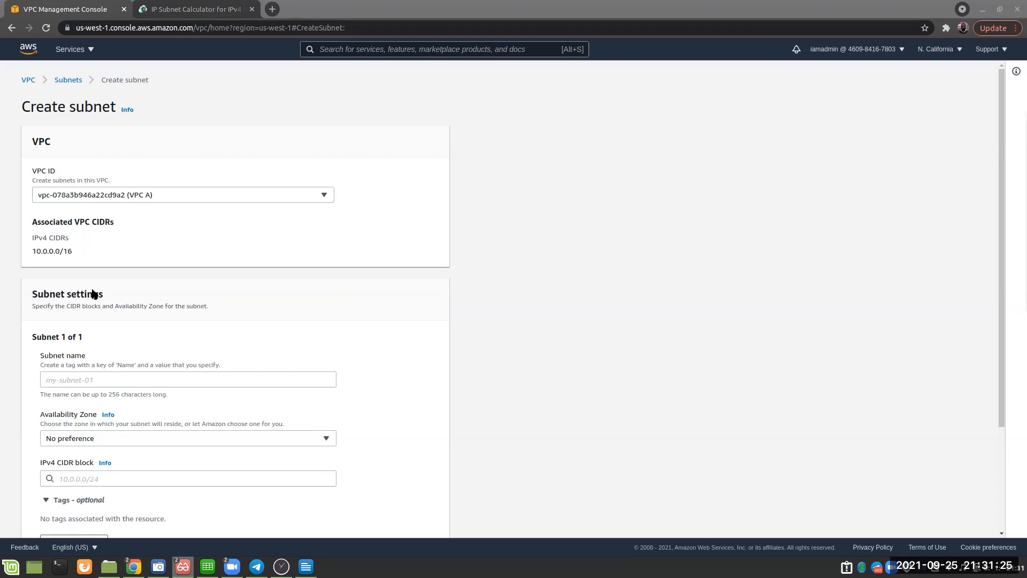
Name the new subnet VPC A - AZ2 and set its availability zone to US West (N. California) / us-west-1c
{"action": "left_click", "coordinate": [60, 370]}
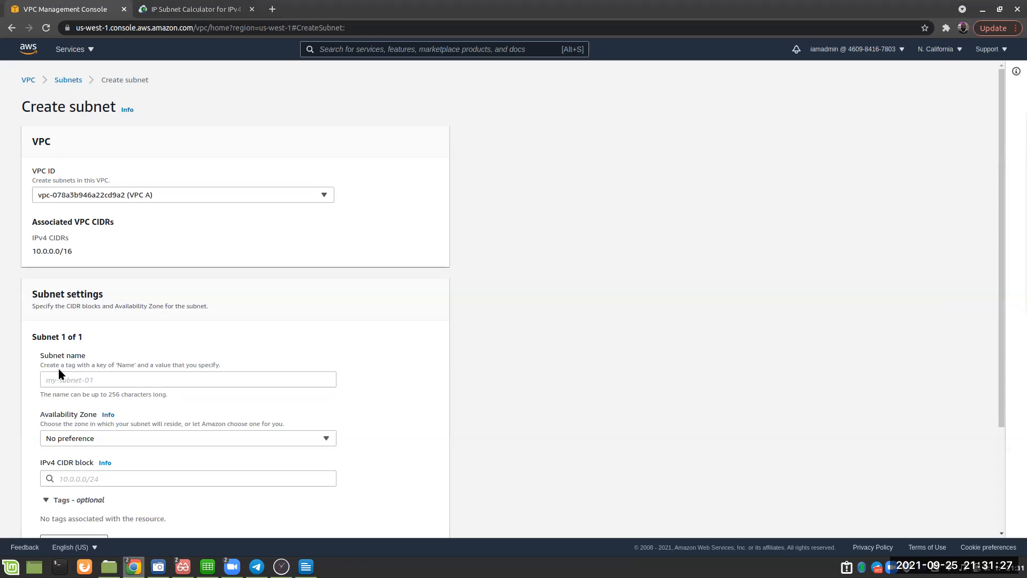
{"action": "type", "text": "VPC A"}
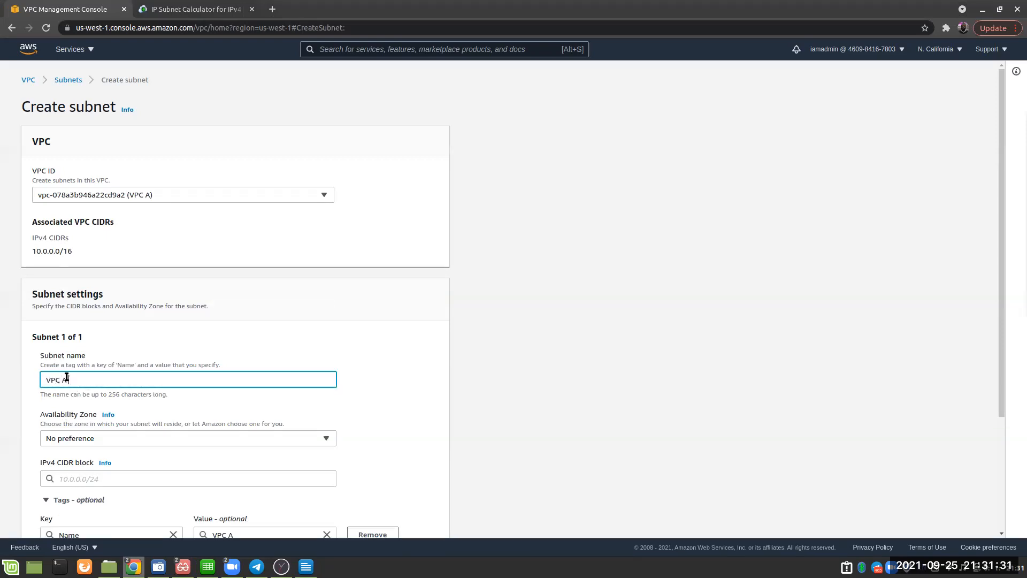
{"action": "type", "text": " - AZ2"}
{"action": "scroll", "coordinate": [129, 368], "scroll_direction": "down", "scroll_amount": 2}
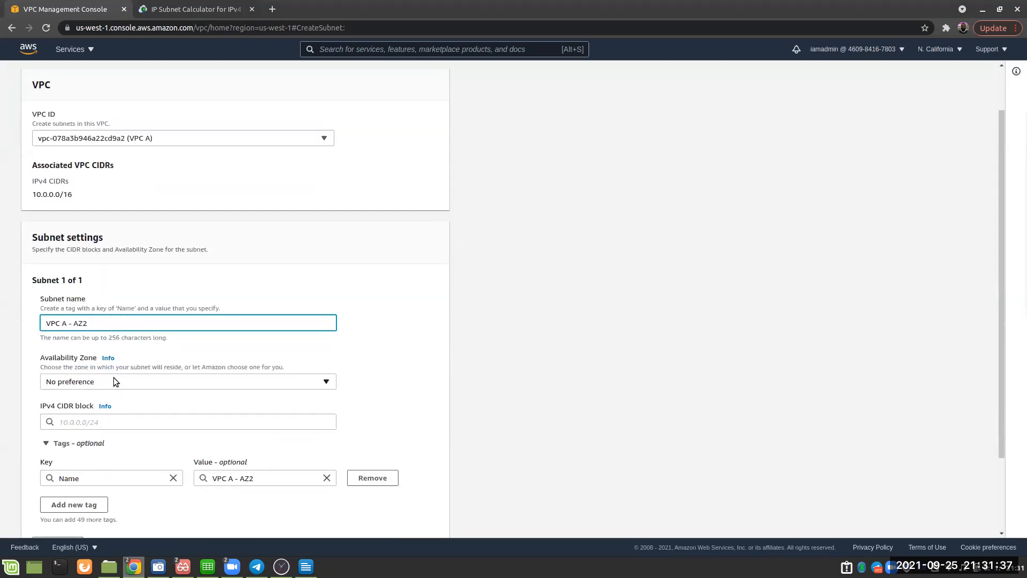
{"action": "left_click", "coordinate": [113, 380]}
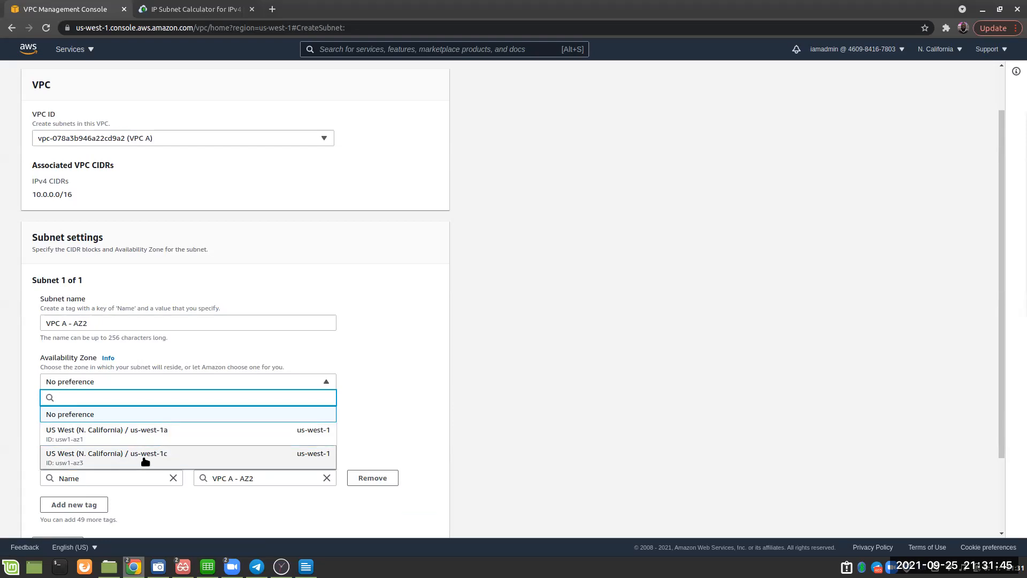
{"action": "left_click", "coordinate": [129, 453]}
Begin the VPC A - AZ2 subnet's IPv4 CIDR block with 10.0 and check the second subnet address in the subnet calculator
{"action": "scroll", "coordinate": [203, 299], "scroll_direction": "down", "scroll_amount": 3}
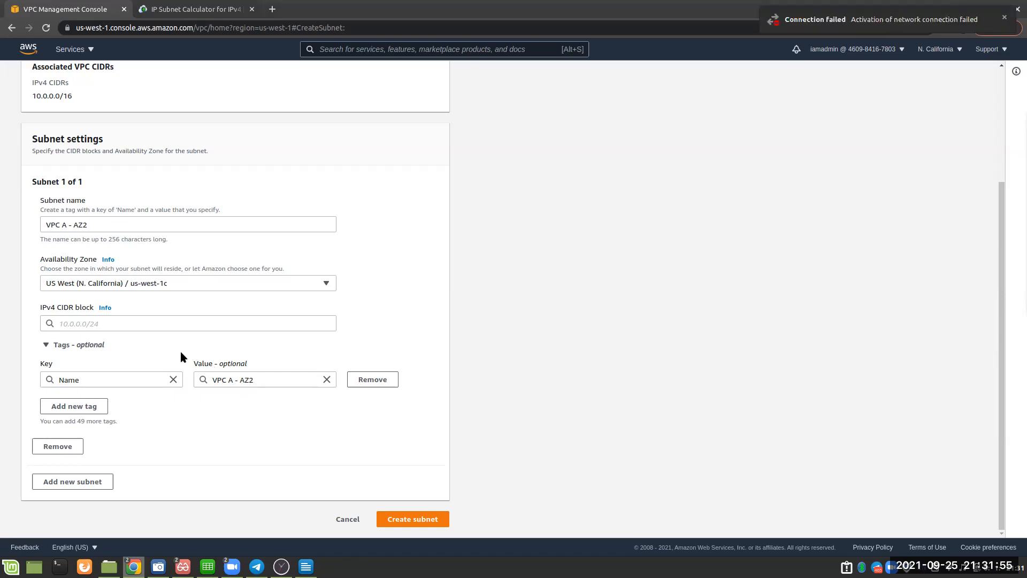
{"action": "left_click", "coordinate": [417, 518]}
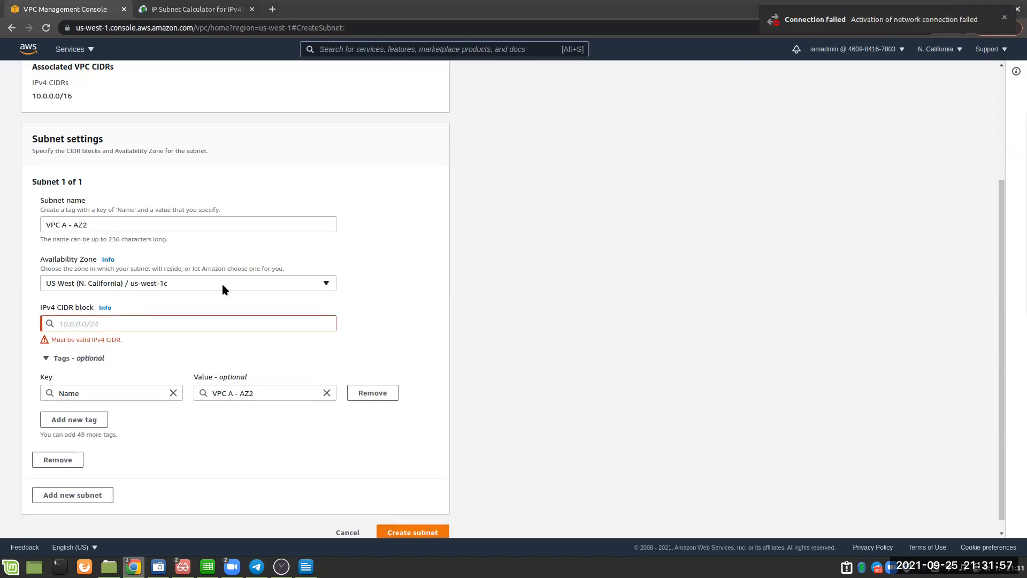
{"action": "left_click", "coordinate": [81, 323]}
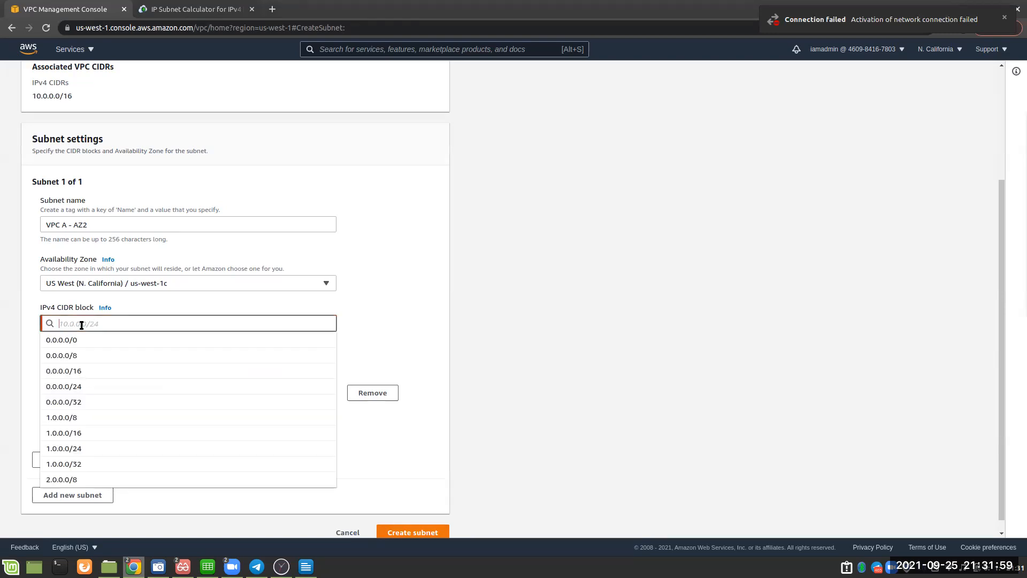
{"action": "type", "text": "10.0."}
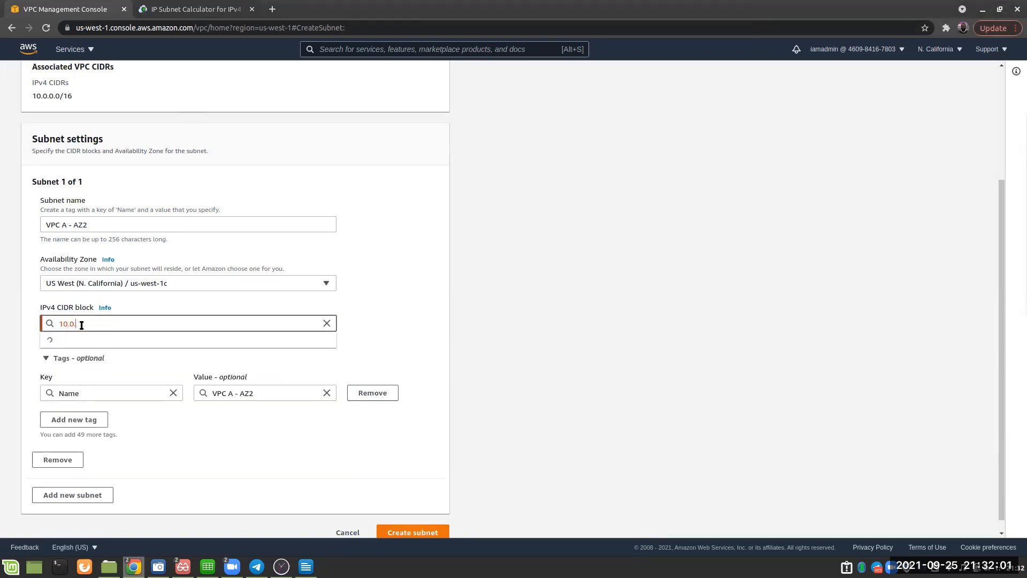
{"action": "key", "text": "BackSpace"}
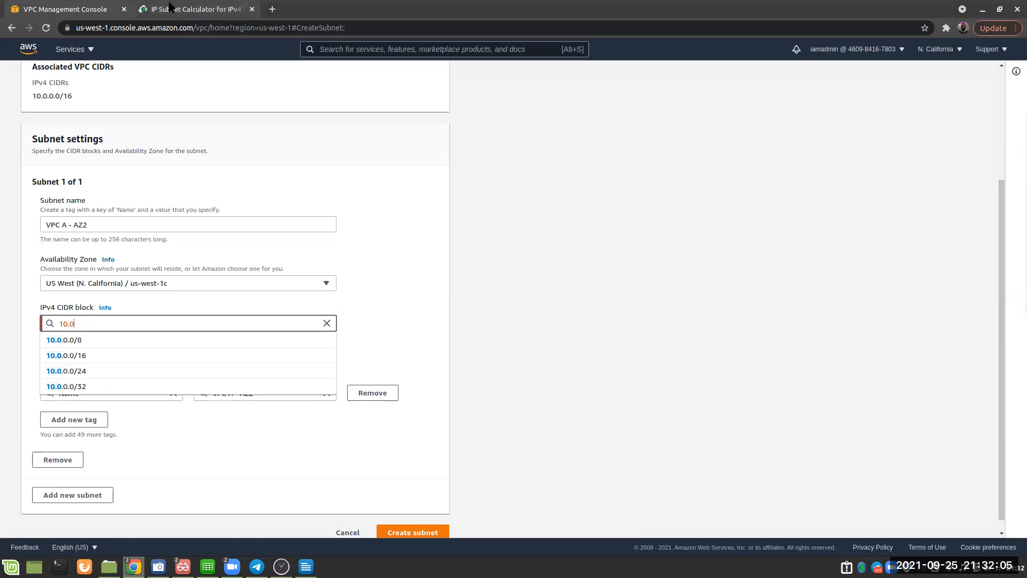
{"action": "left_click", "coordinate": [197, 9]}
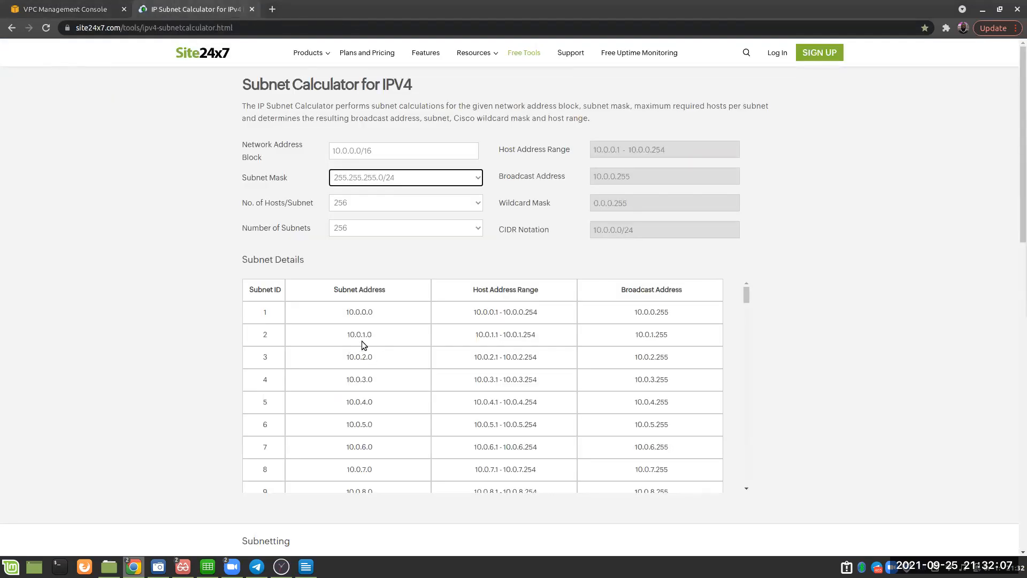
{"action": "left_click", "coordinate": [64, 9]}
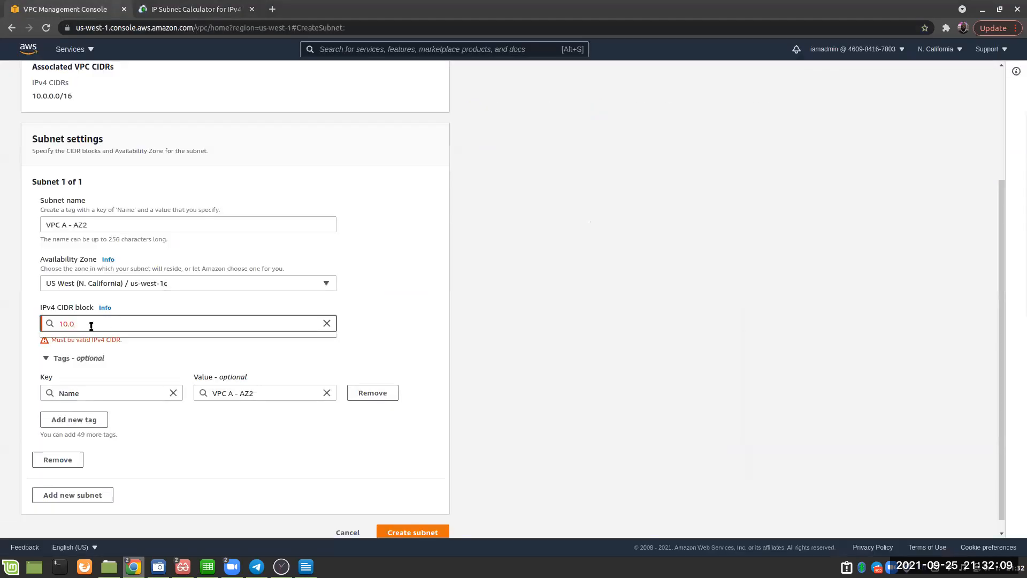
Re-enter the start of the VPC A - AZ2 subnet's IPv4 CIDR block as 10.0.1
{"action": "type", "text": ".1"}
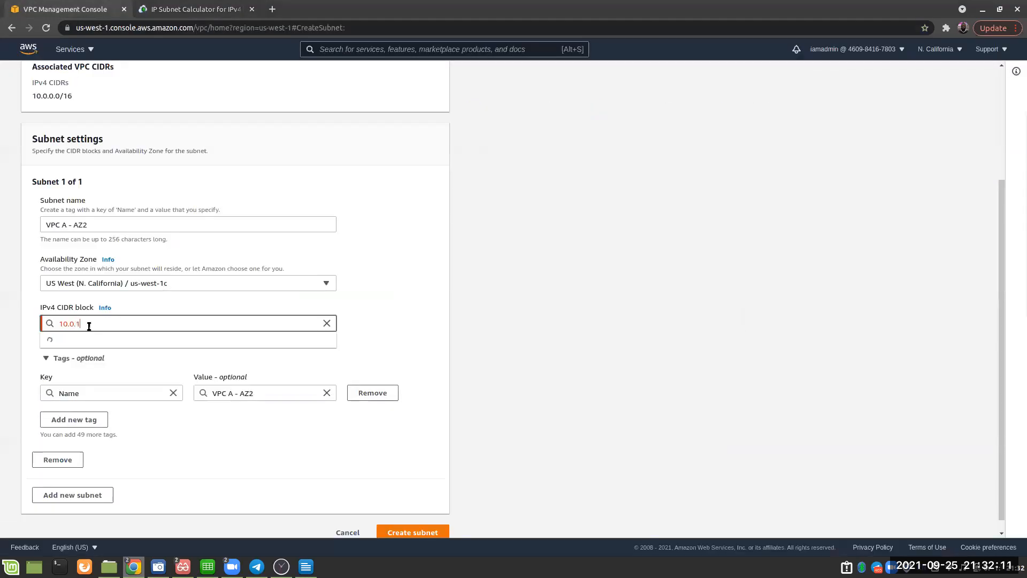
{"action": "key", "text": "BackSpace"}
{"action": "key", "text": "BackSpace"}
{"action": "key", "text": "BackSpace"}
{"action": "key", "text": "BackSpace"}
{"action": "key", "text": "BackSpace"}
{"action": "key", "text": "BackSpace"}
{"action": "type", "text": "10.0."}
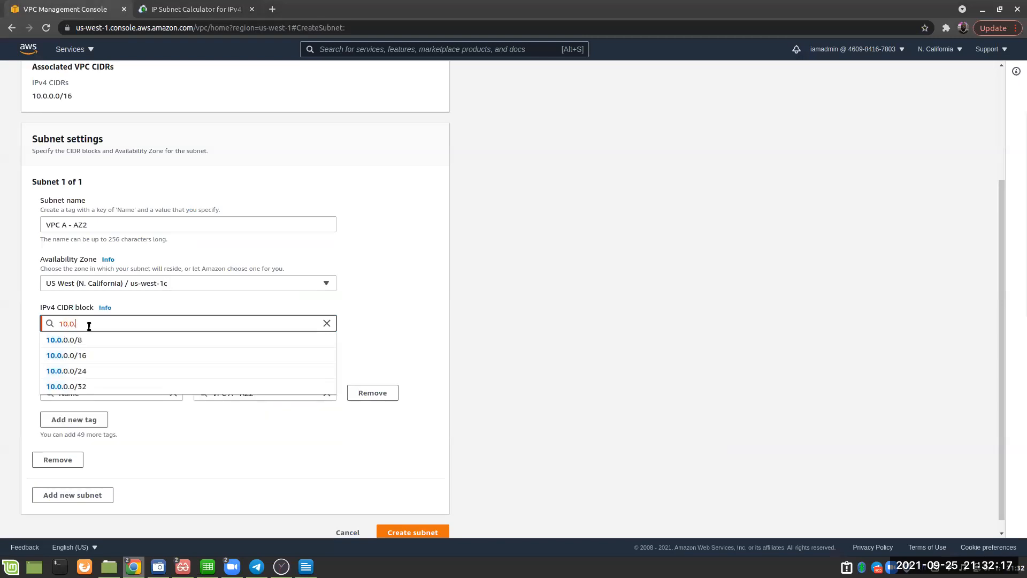
{"action": "type", "text": "1"}
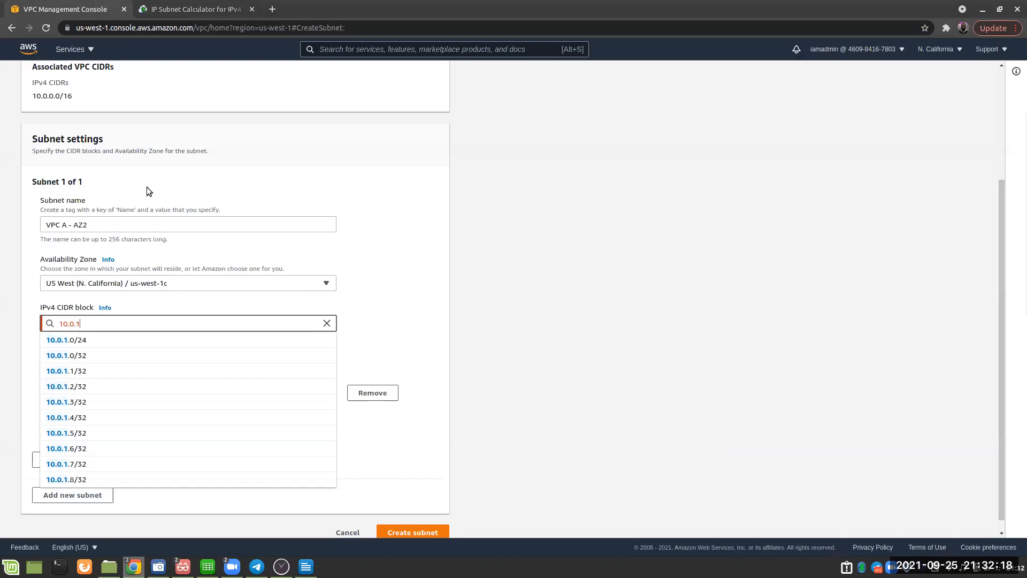
Recheck the second address in the subnet calculator and create the VPC A - AZ2 subnet with IPv4 CIDR block 10.0.1.0/24
{"action": "left_click", "coordinate": [171, 10]}
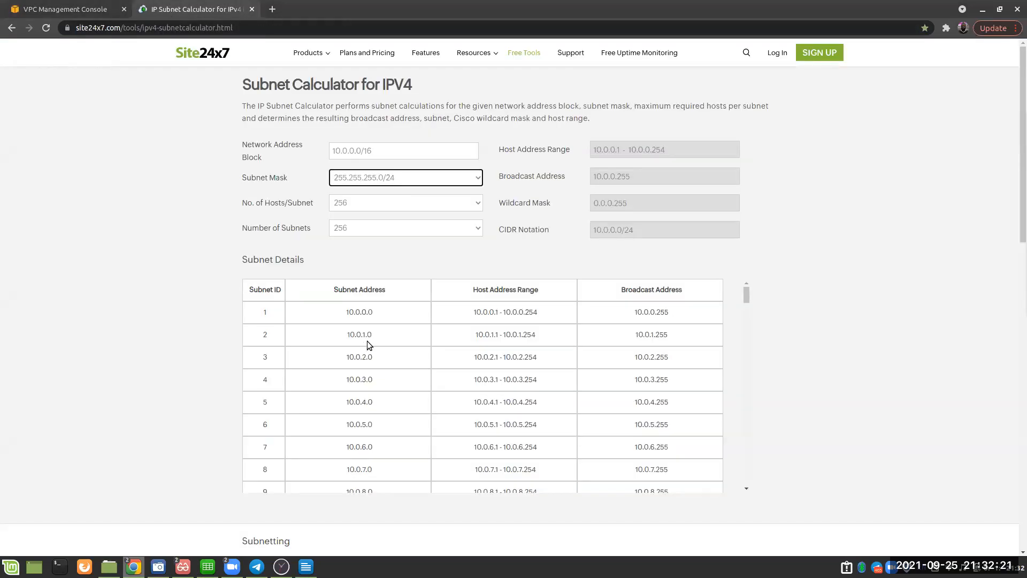
{"action": "left_click", "coordinate": [61, 11]}
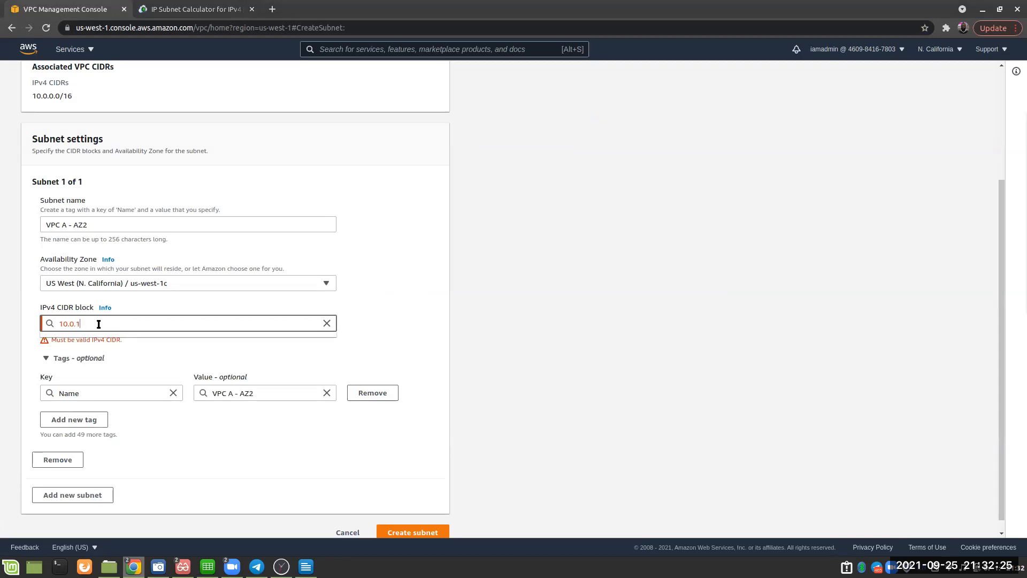
{"action": "type", "text": ".0"}
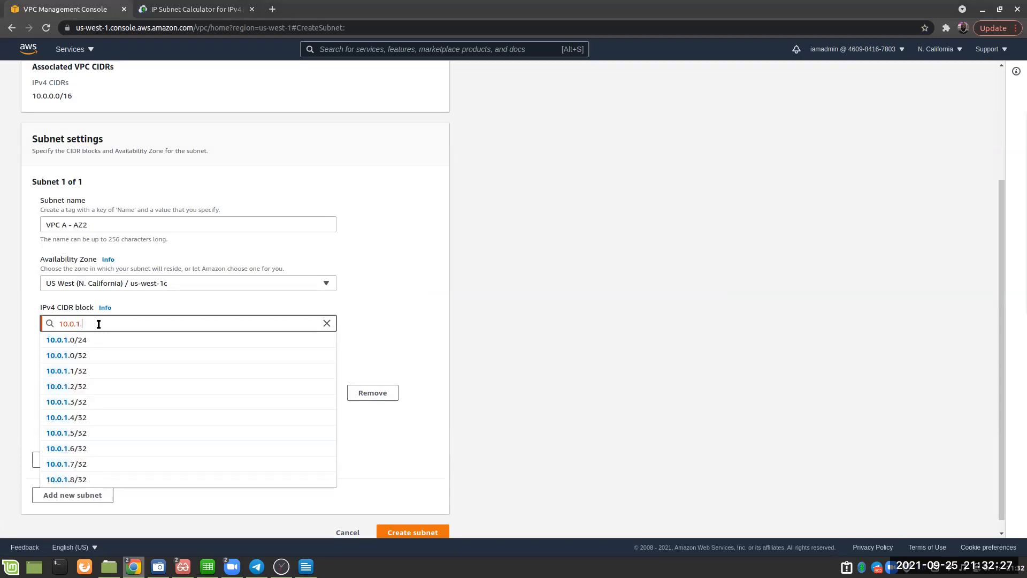
{"action": "type", "text": "/2"}
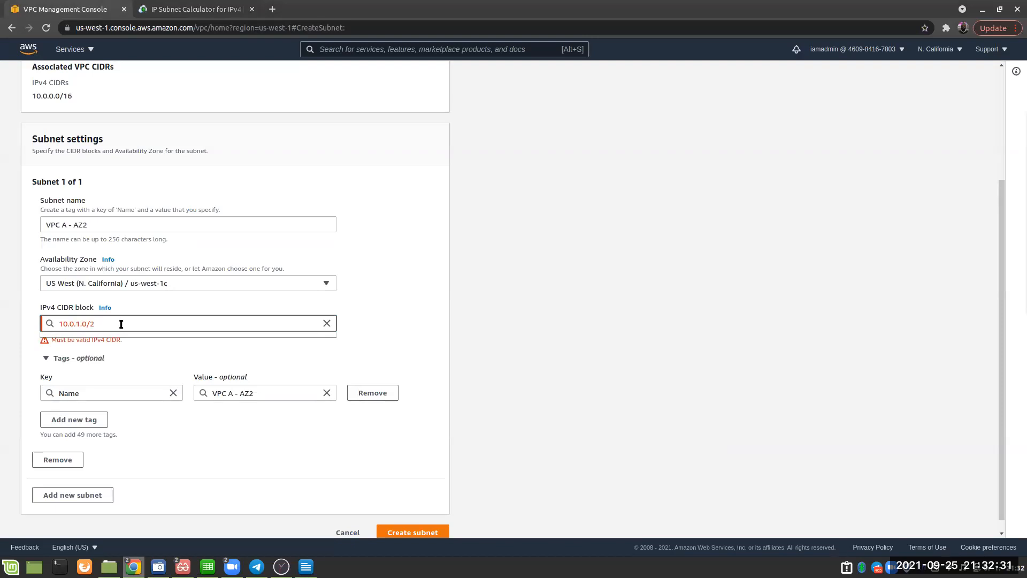
{"action": "key", "text": "BackSpace"}
{"action": "key", "text": "BackSpace"}
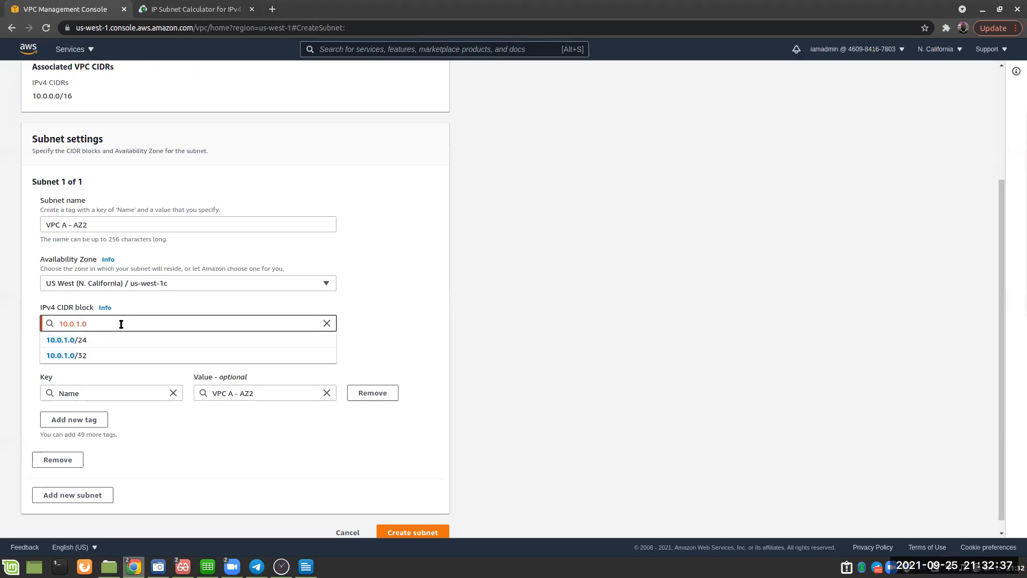
{"action": "left_click", "coordinate": [95, 340]}
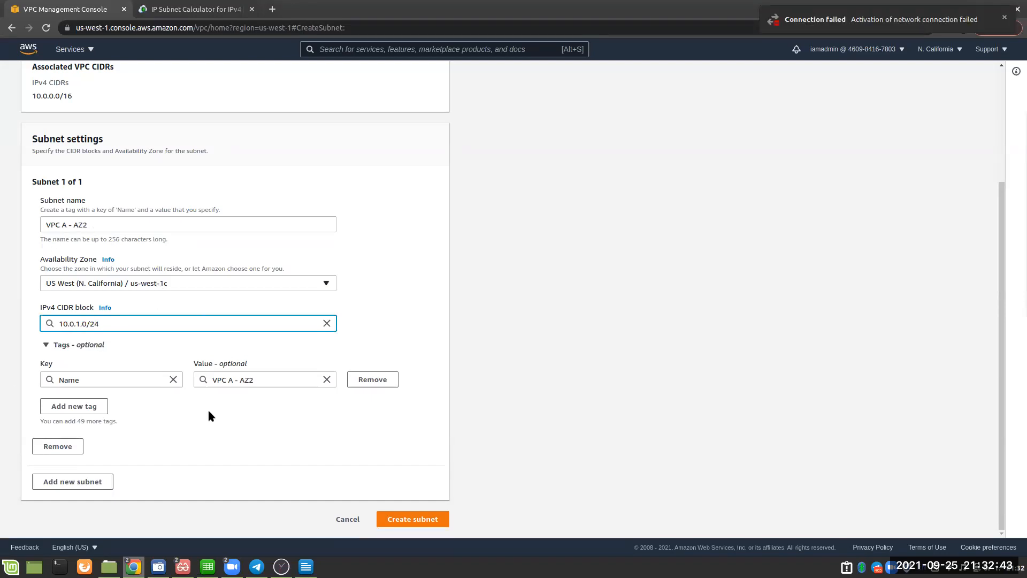
{"action": "left_click", "coordinate": [414, 521]}
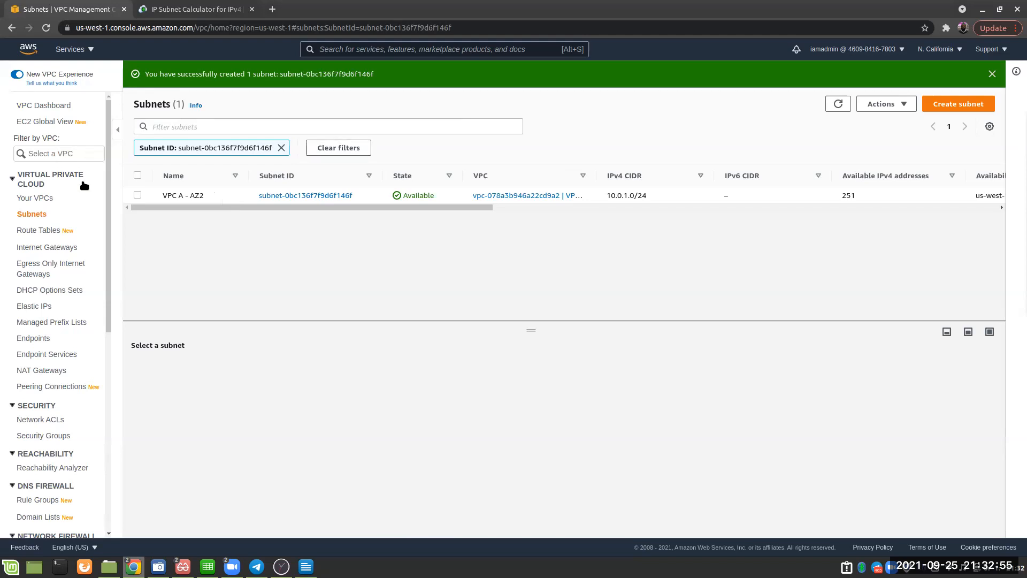
Review the full subnet and VPC lists, and examine VPC B's availability-zone subnets in the PDF guide's diagram
{"action": "left_click", "coordinate": [59, 215]}
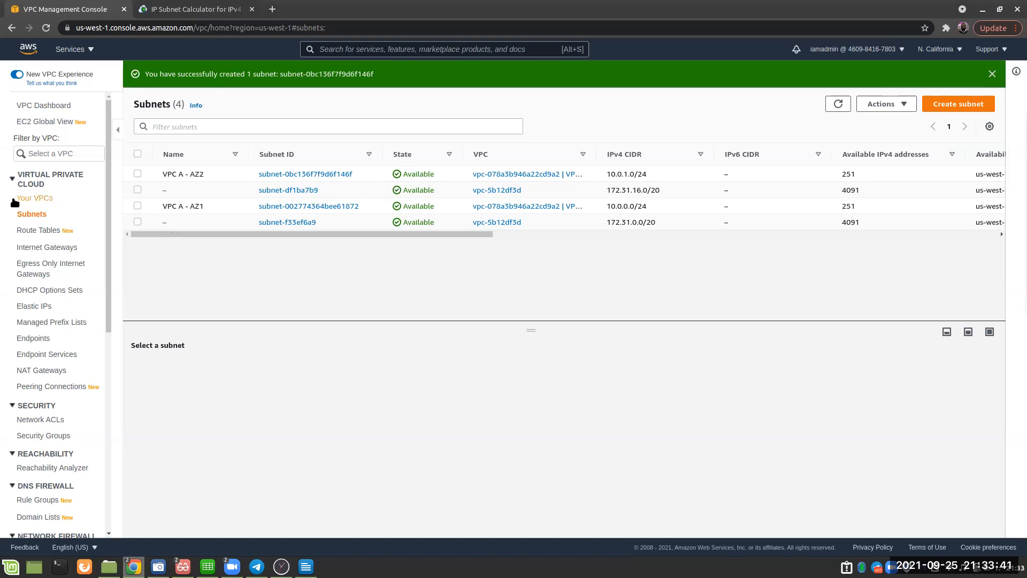
{"action": "left_click", "coordinate": [33, 199]}
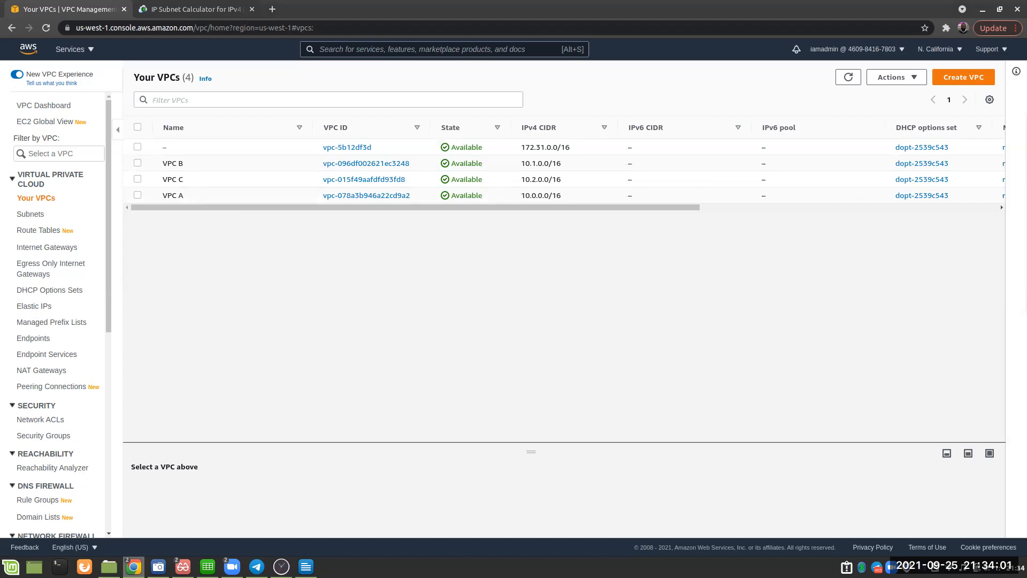
{"action": "left_click_drag", "start_coordinate": [1026, 128], "coordinate": [447, 58]}
{"action": "scroll", "coordinate": [203, 321], "scroll_direction": "down", "scroll_amount": 2}
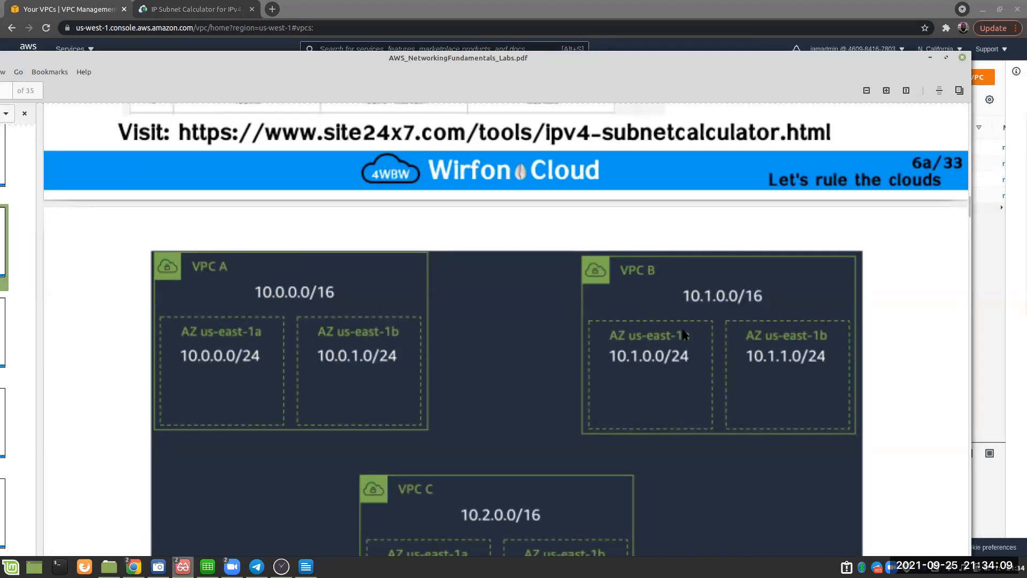
{"action": "left_click_drag", "start_coordinate": [676, 76], "coordinate": [1026, 32]}
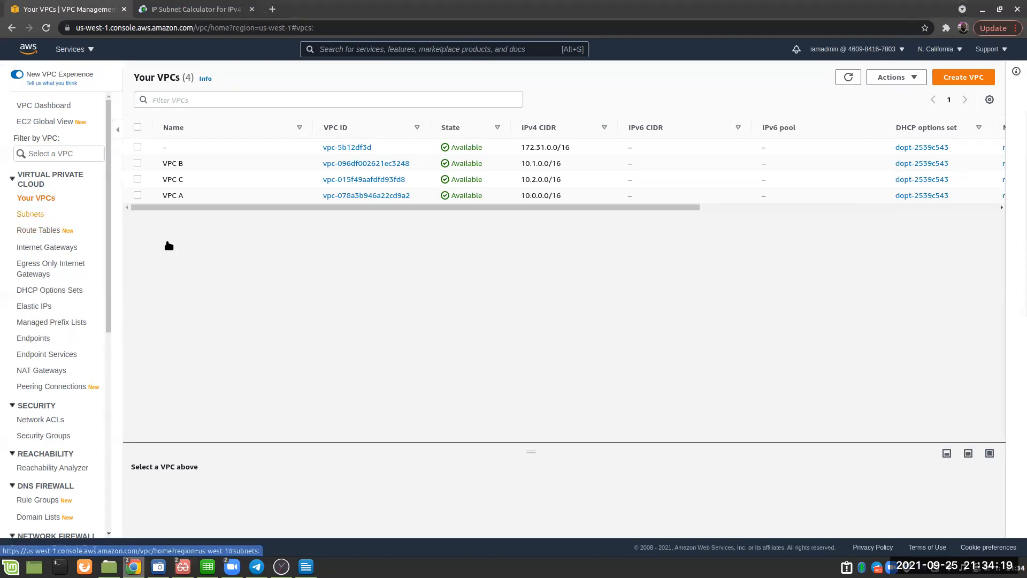
Start creating a new subnet in VPC B from the subnet list
{"action": "left_click", "coordinate": [30, 215]}
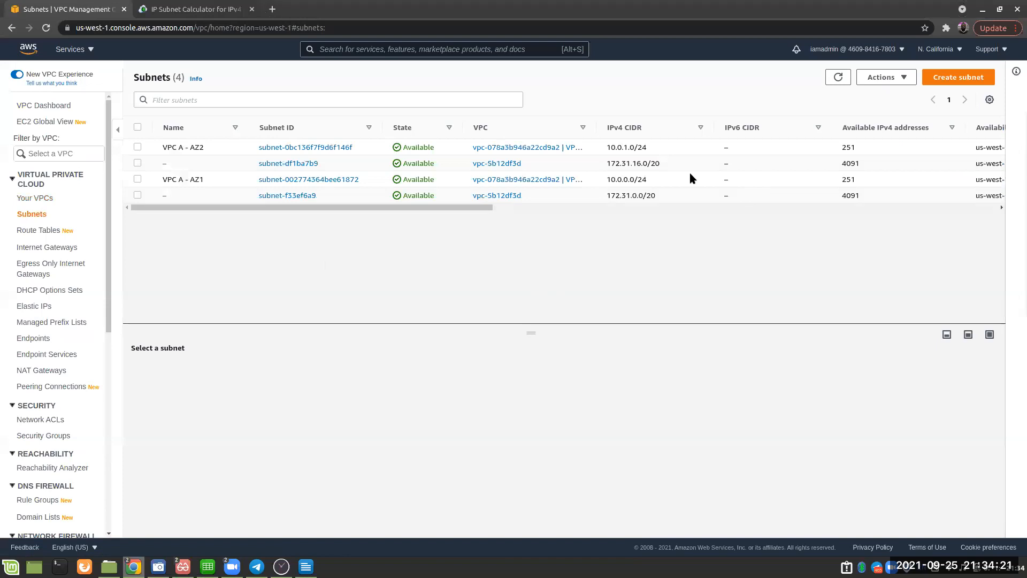
{"action": "left_click", "coordinate": [969, 78]}
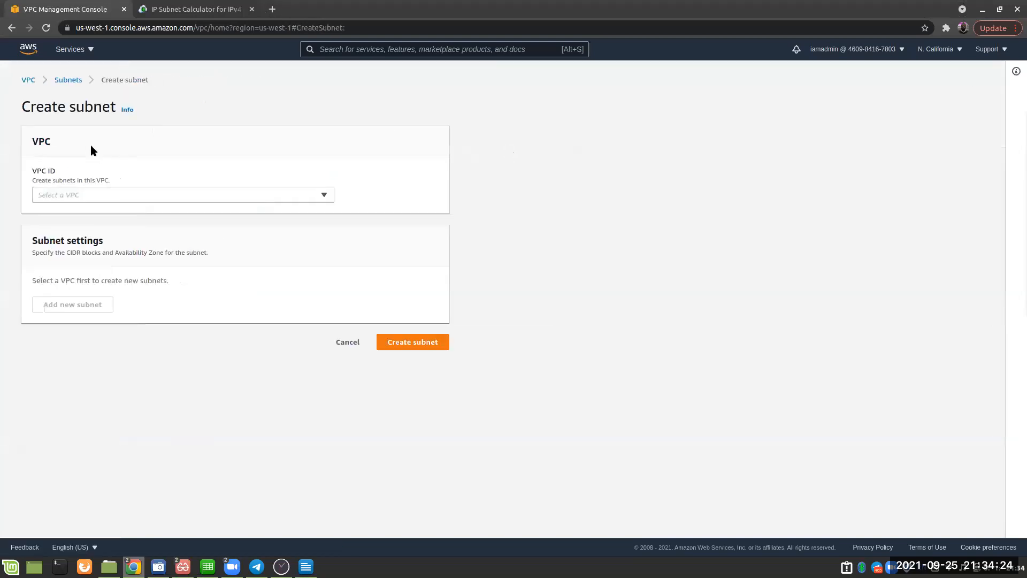
{"action": "left_click", "coordinate": [122, 194]}
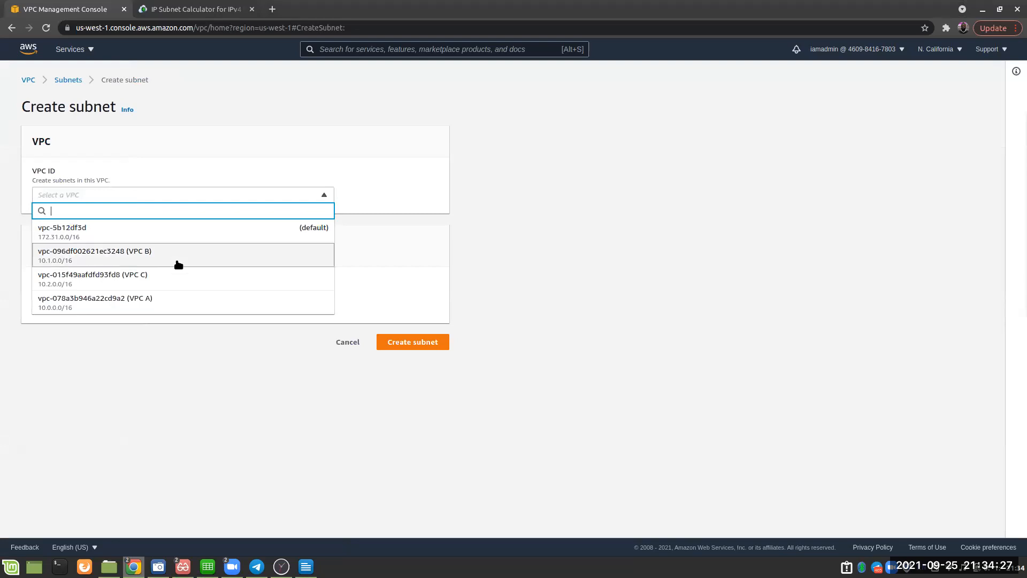
{"action": "left_click", "coordinate": [142, 254]}
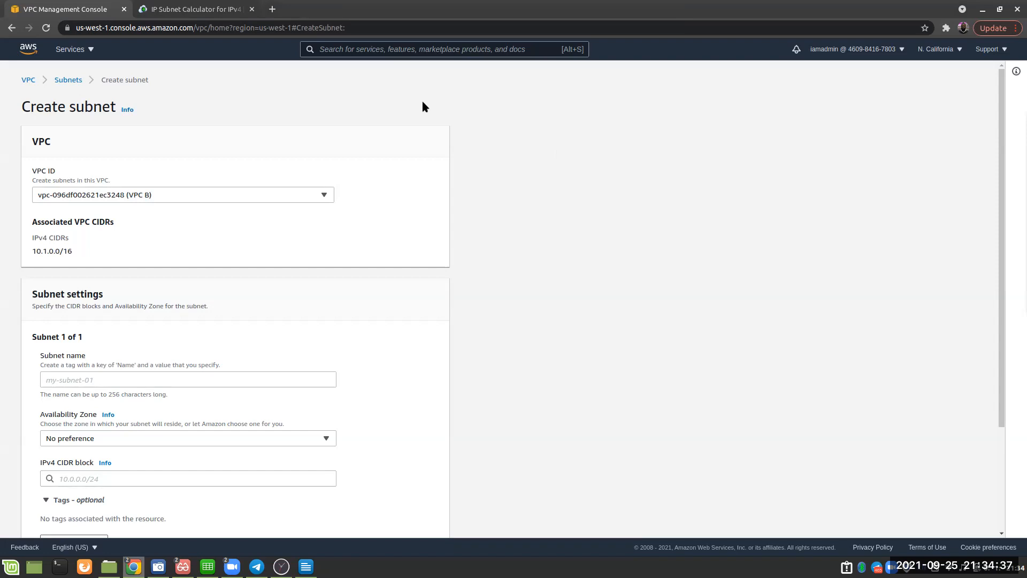
In the subnet calculator, set the network address block to 10.1.0.0/16 and the subnet mask to 255.255.255.0/24
{"action": "left_click", "coordinate": [186, 7]}
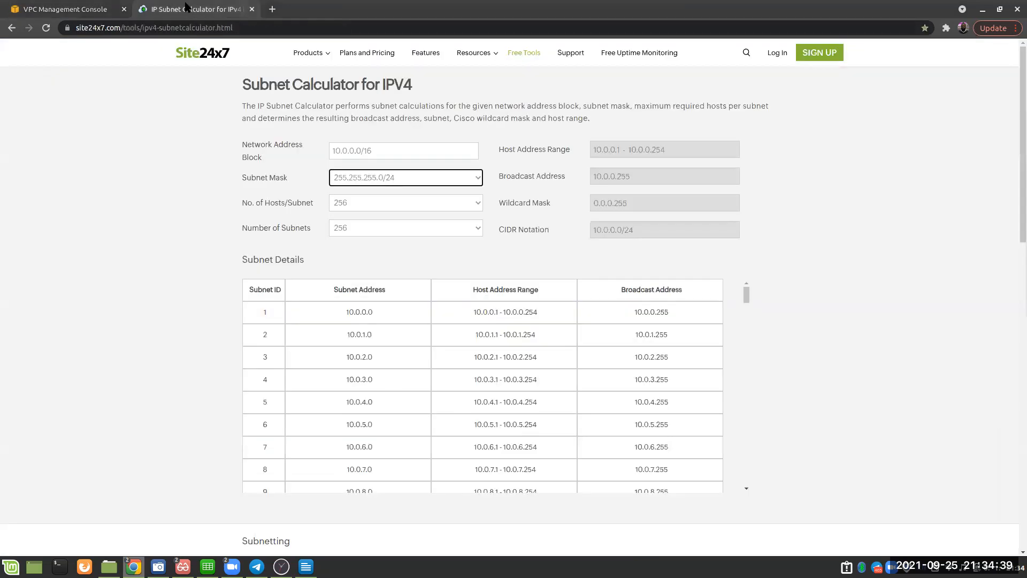
{"action": "left_click", "coordinate": [351, 151]}
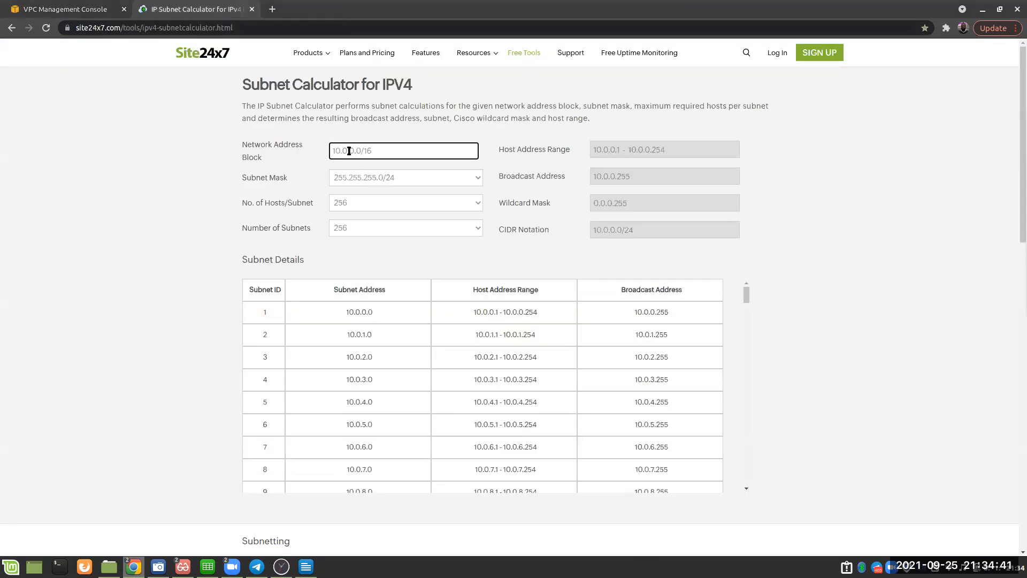
{"action": "key", "text": "BackSpace"}
{"action": "type", "text": "1"}
{"action": "left_click", "coordinate": [416, 182]}
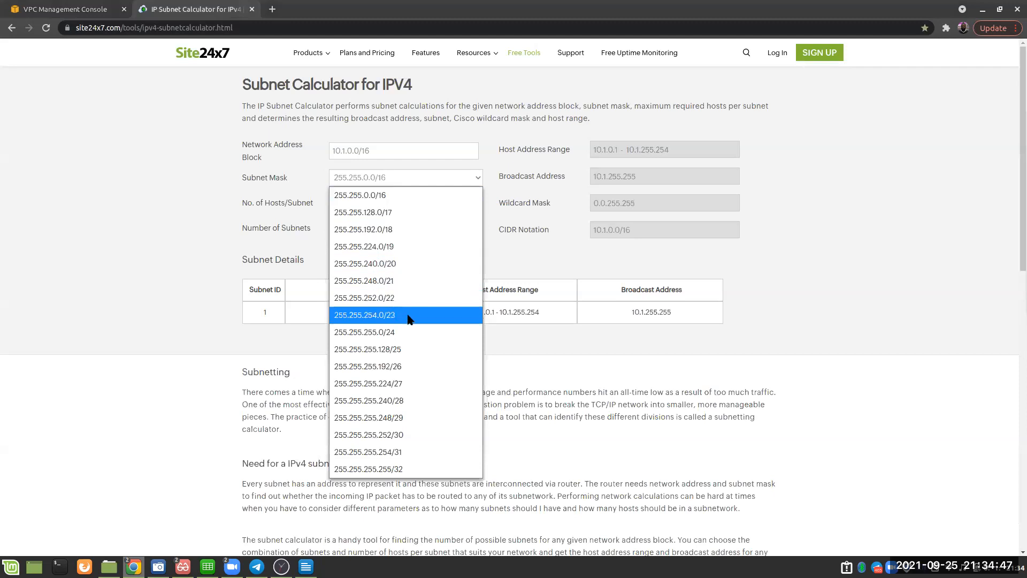
{"action": "left_click", "coordinate": [396, 332]}
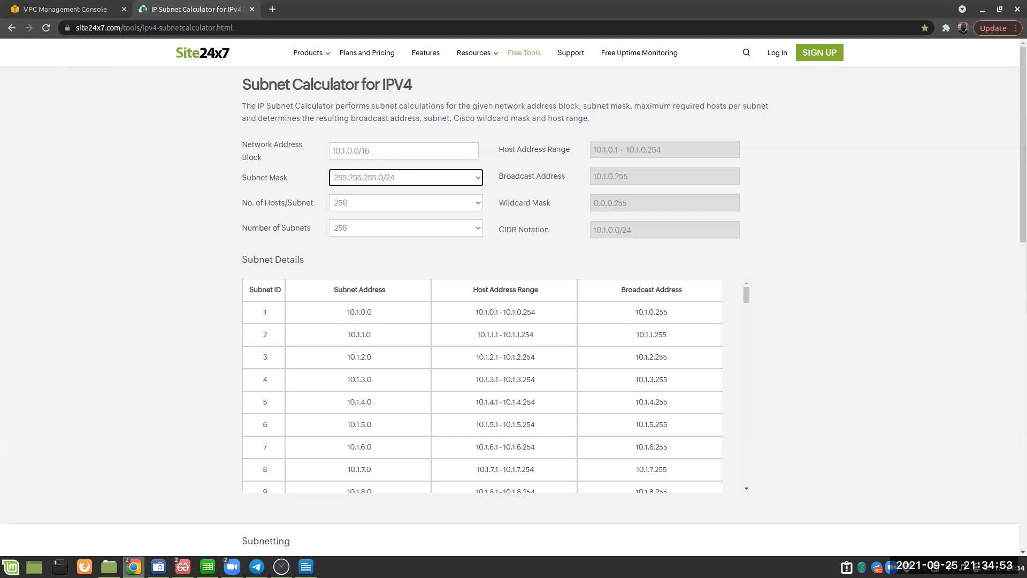
Compare the calculated subnet addresses with VPC B in the PDF diagram and return to the VPC console's subnet form
{"action": "left_click_drag", "start_coordinate": [1026, 7], "coordinate": [276, 7]}
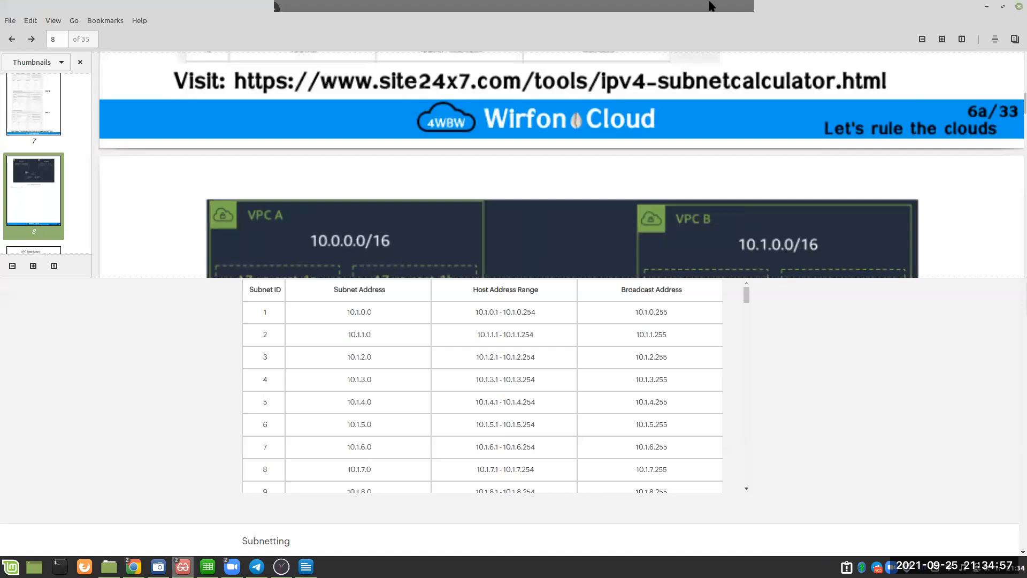
{"action": "left_click", "coordinate": [1003, 7]}
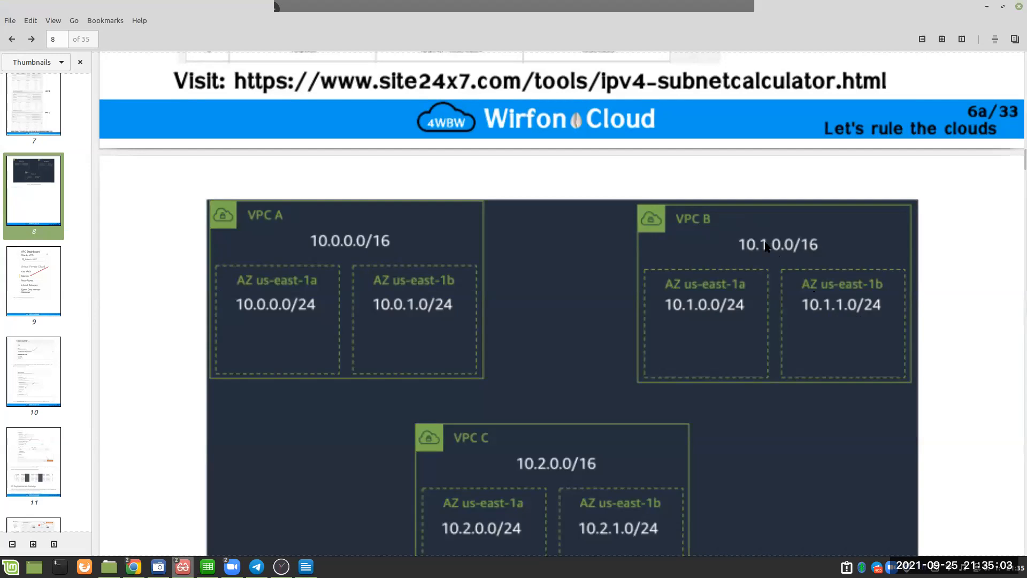
{"action": "left_click_drag", "start_coordinate": [750, 16], "coordinate": [1026, 69]}
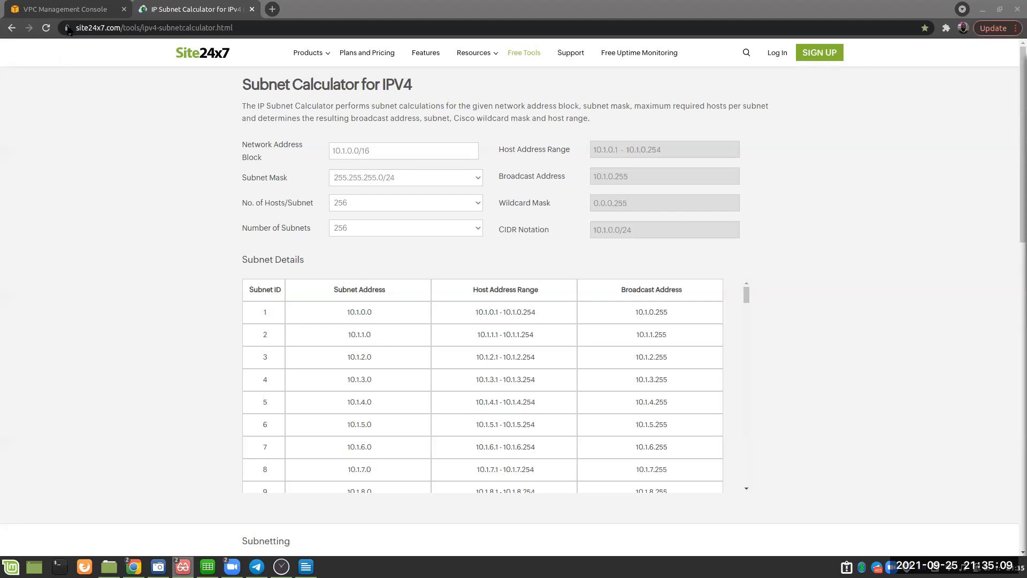
{"action": "left_click", "coordinate": [58, 12]}
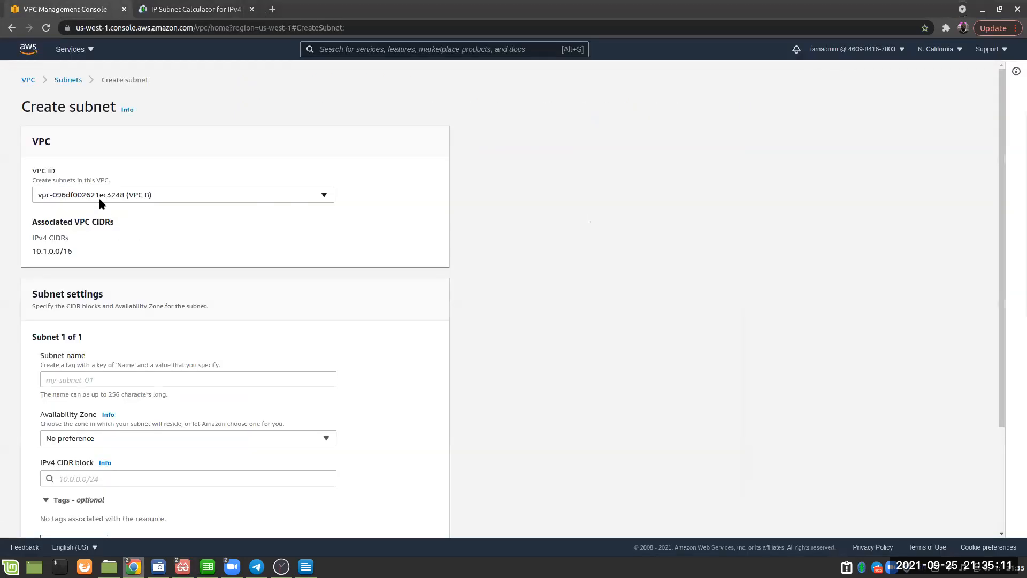
Name the new VPC B subnet VPC B - AZ1
{"action": "scroll", "coordinate": [139, 289], "scroll_direction": "down", "scroll_amount": 1}
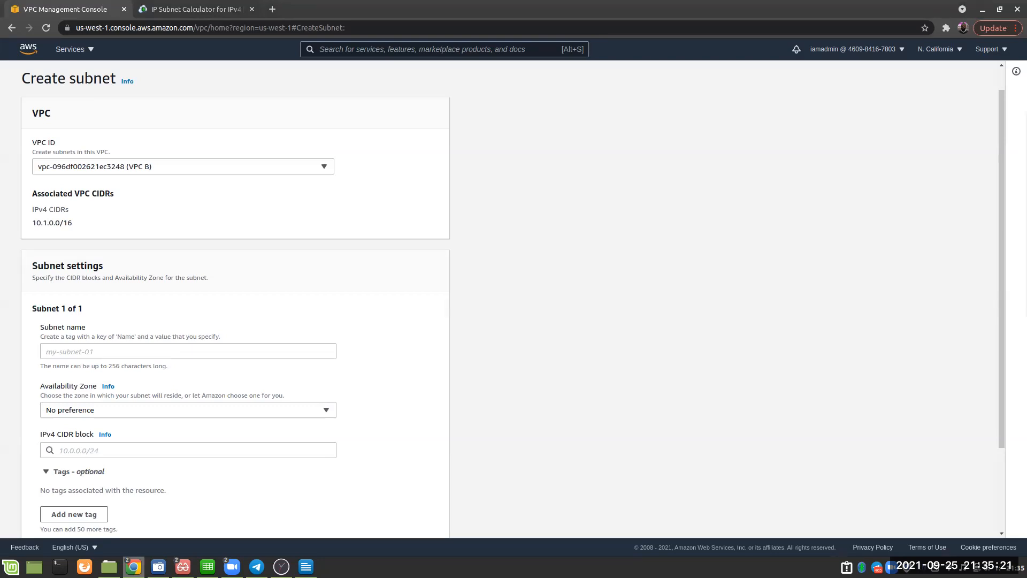
{"action": "left_click", "coordinate": [59, 356]}
{"action": "type", "text": "VPC B - AZ1"}
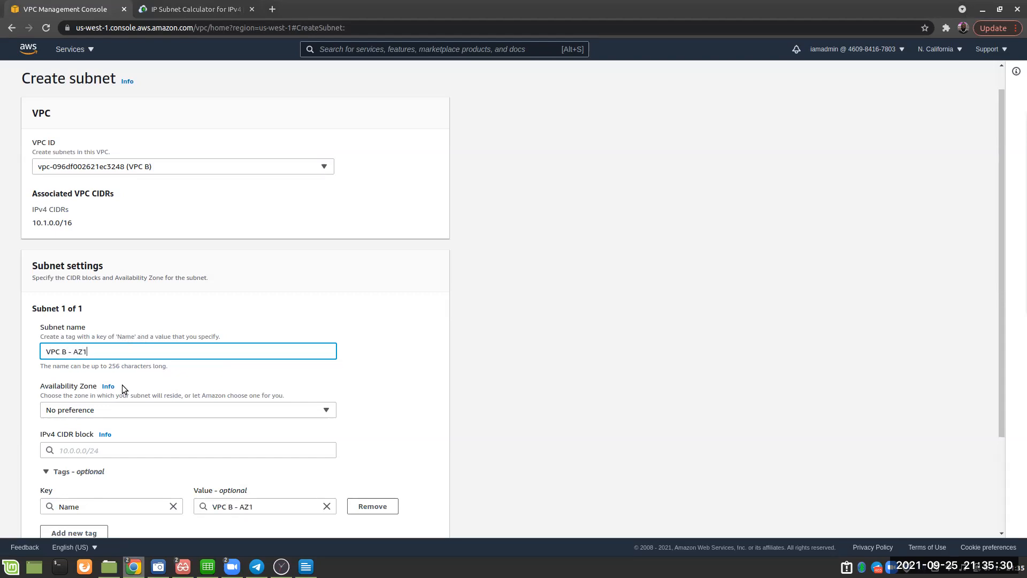
Check the first subnet address in the subnet calculator, set the IPv4 CIDR block to 10.1.0.0/24 and create the VPC B - AZ1 subnet
{"action": "scroll", "coordinate": [155, 396], "scroll_direction": "down", "scroll_amount": 1}
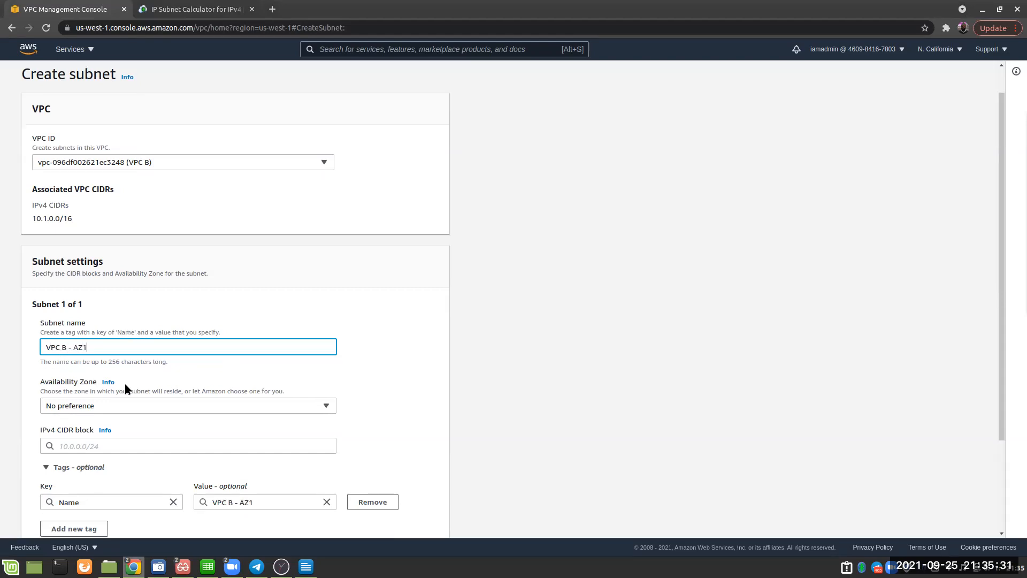
{"action": "scroll", "coordinate": [155, 398], "scroll_direction": "down", "scroll_amount": 2}
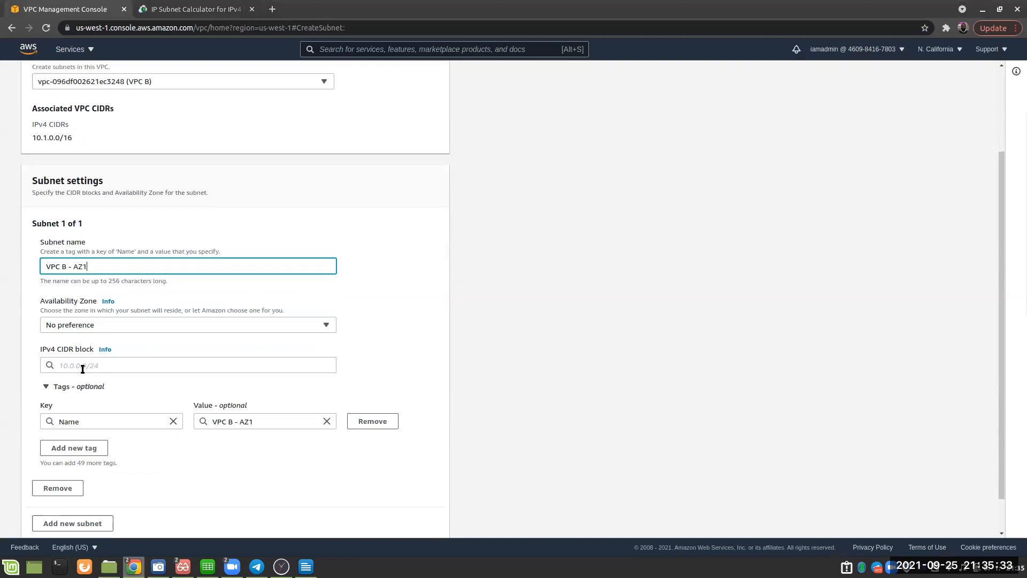
{"action": "left_click", "coordinate": [81, 366]}
{"action": "left_click", "coordinate": [182, 10]}
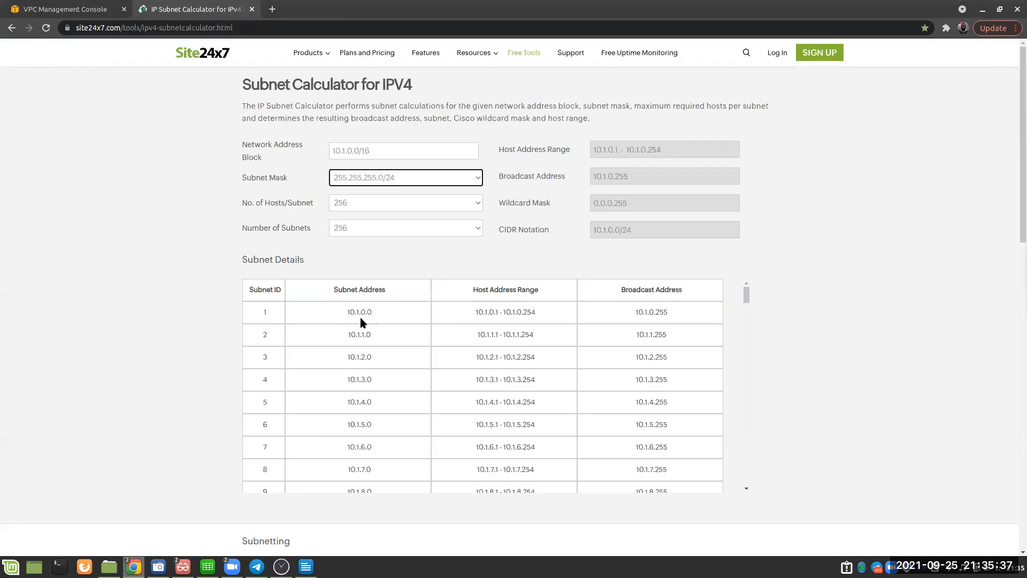
{"action": "left_click", "coordinate": [64, 9]}
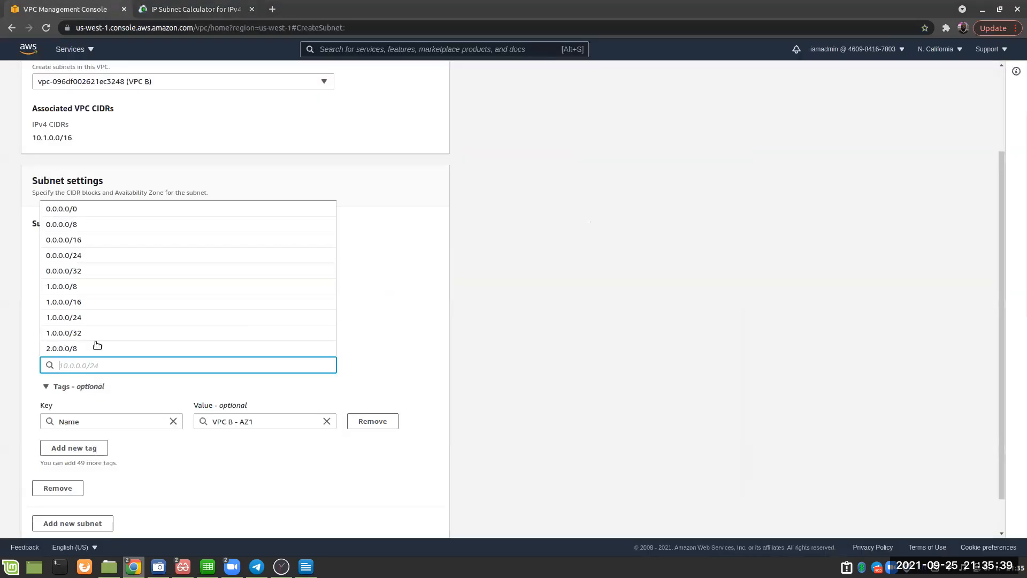
{"action": "type", "text": "1"}
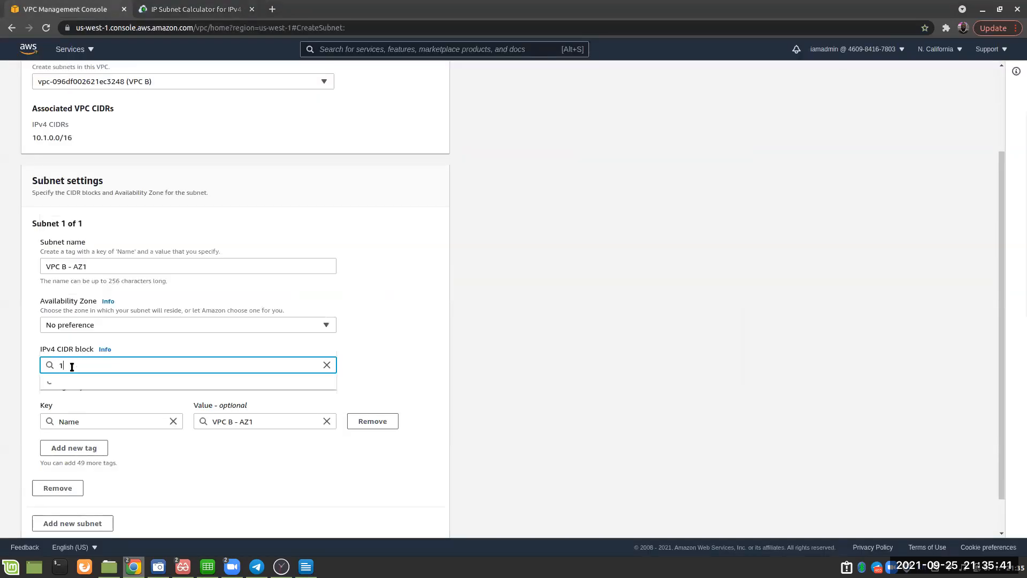
{"action": "type", "text": ".0.0"}
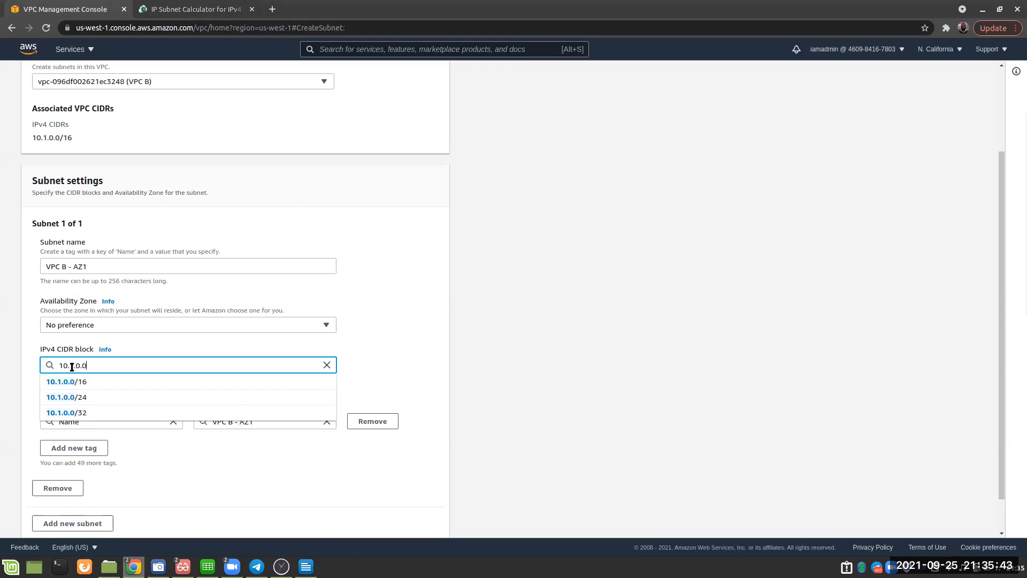
{"action": "left_click", "coordinate": [88, 398]}
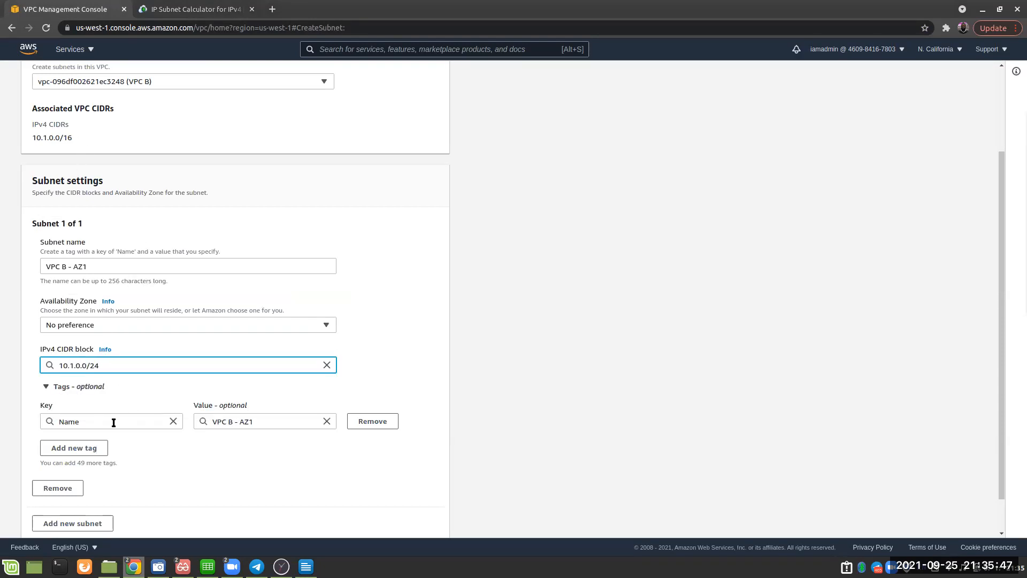
{"action": "scroll", "coordinate": [426, 507], "scroll_direction": "down", "scroll_amount": 1}
{"action": "left_click", "coordinate": [421, 519]}
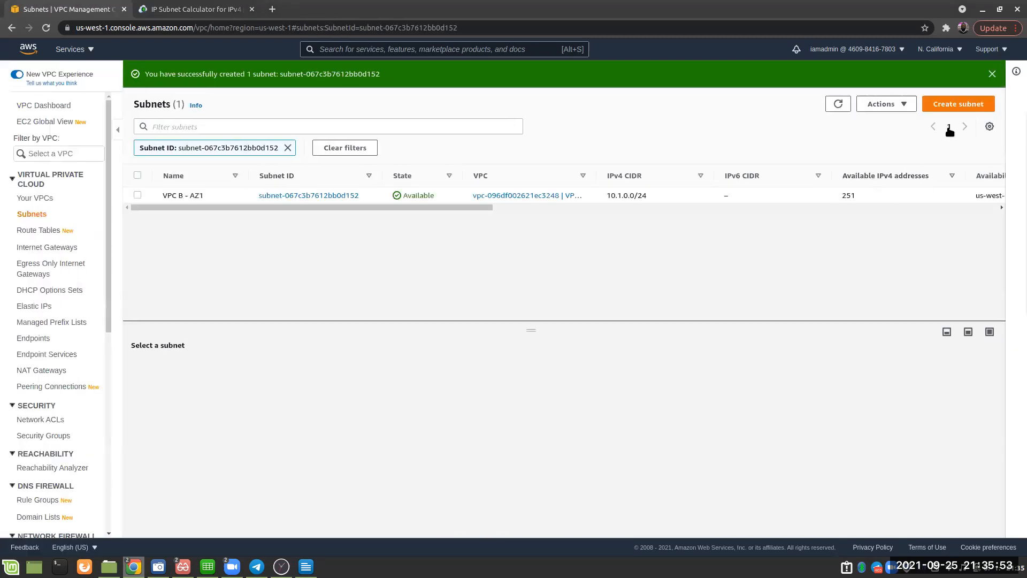
{"action": "left_click", "coordinate": [958, 104]}
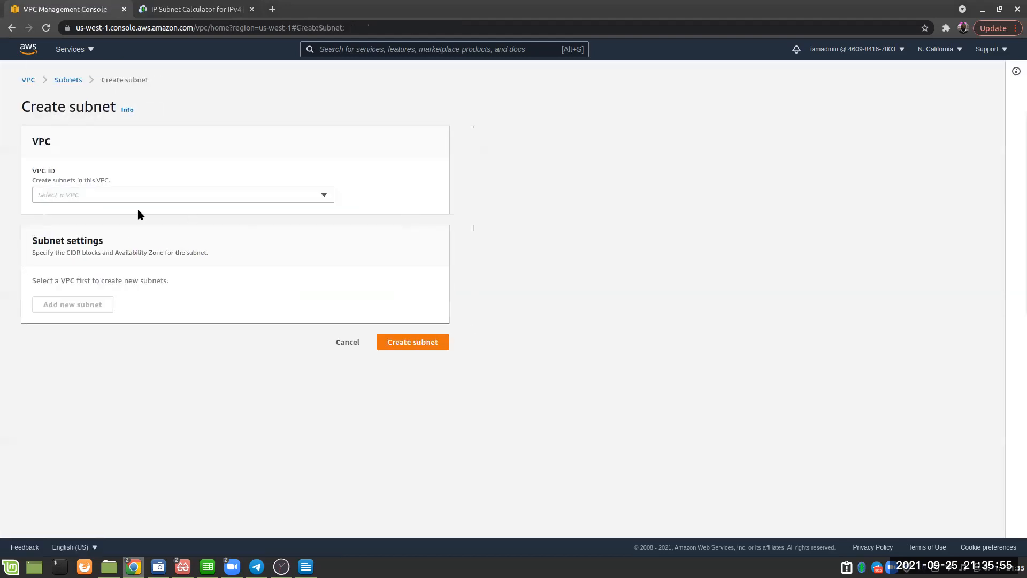
{"action": "left_click", "coordinate": [69, 193]}
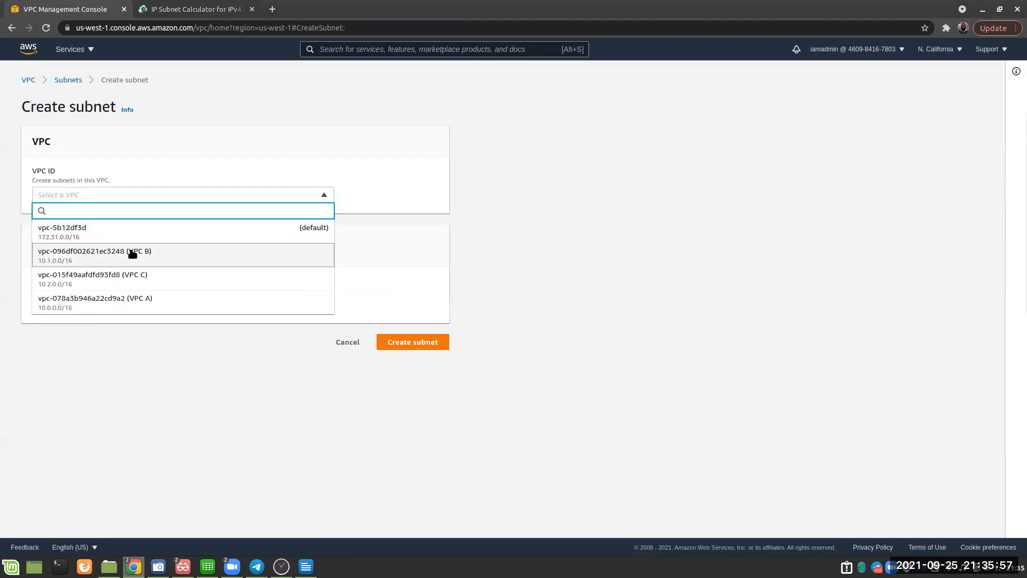
{"action": "left_click", "coordinate": [131, 256]}
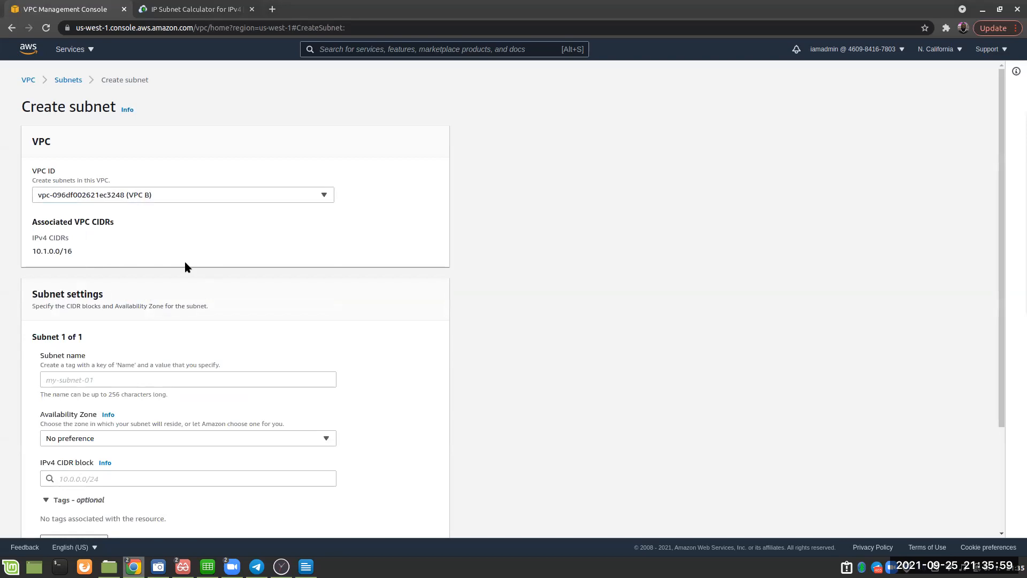
{"action": "left_click", "coordinate": [56, 379]}
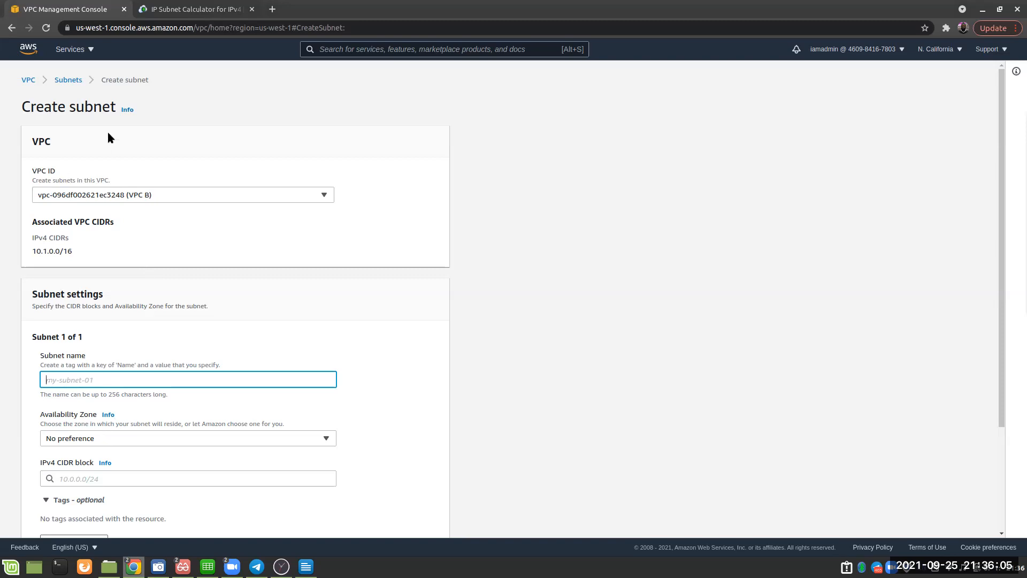
Return to the full subnet list and open the details of the VPC B - AZ1 subnet
{"action": "left_click", "coordinate": [66, 81]}
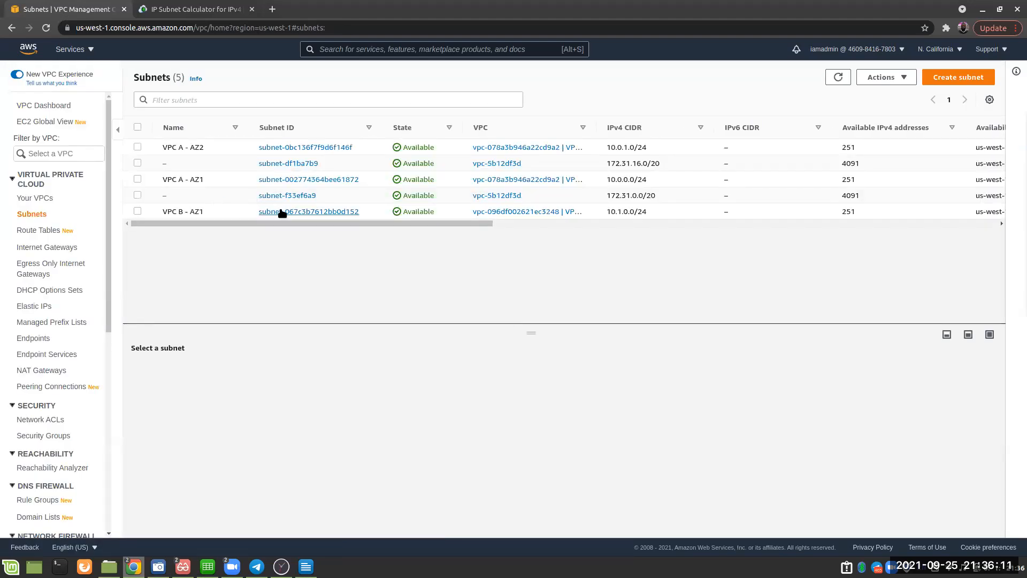
{"action": "left_click", "coordinate": [282, 212]}
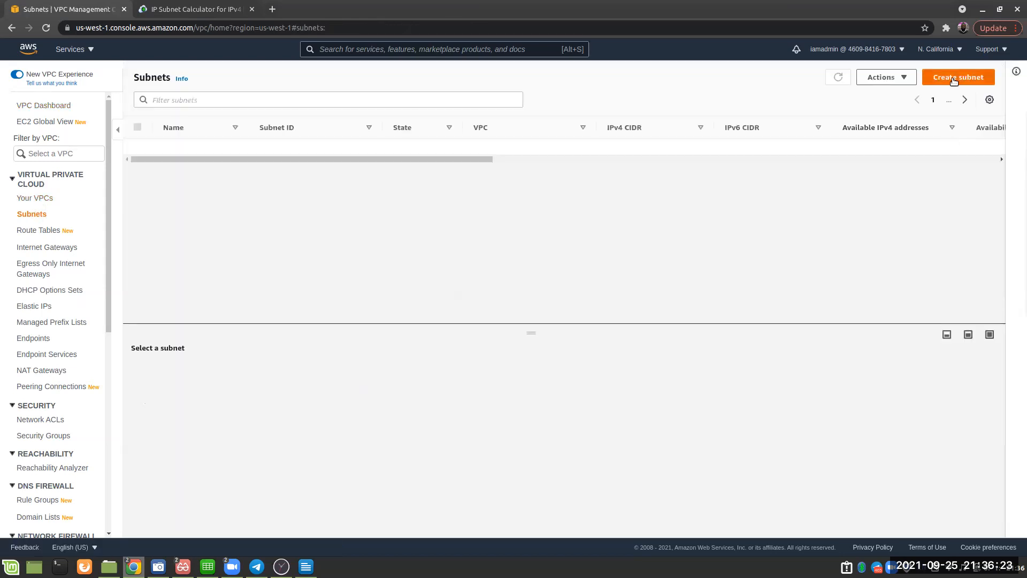
Start a new subnet in VPC B named VPC B - AZ2 and place it in availability zone us-west-1c
{"action": "left_click", "coordinate": [958, 77]}
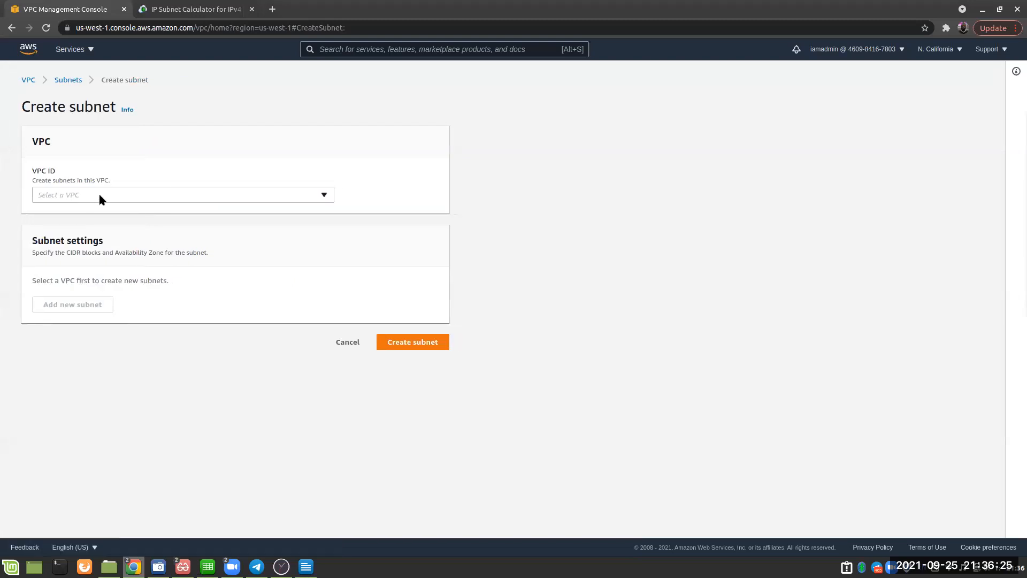
{"action": "left_click", "coordinate": [101, 196]}
{"action": "left_click", "coordinate": [135, 252]}
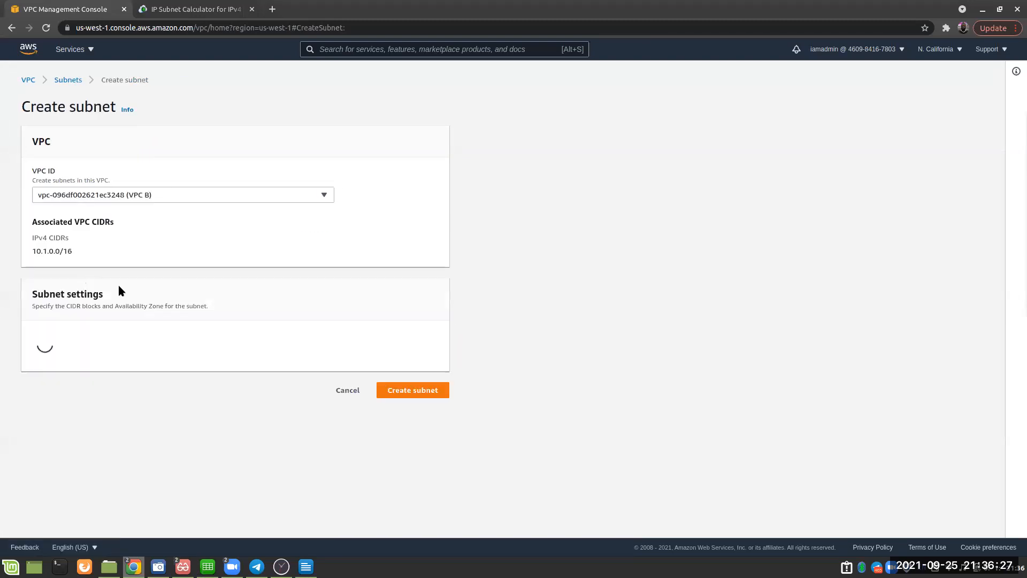
{"action": "left_click", "coordinate": [57, 381]}
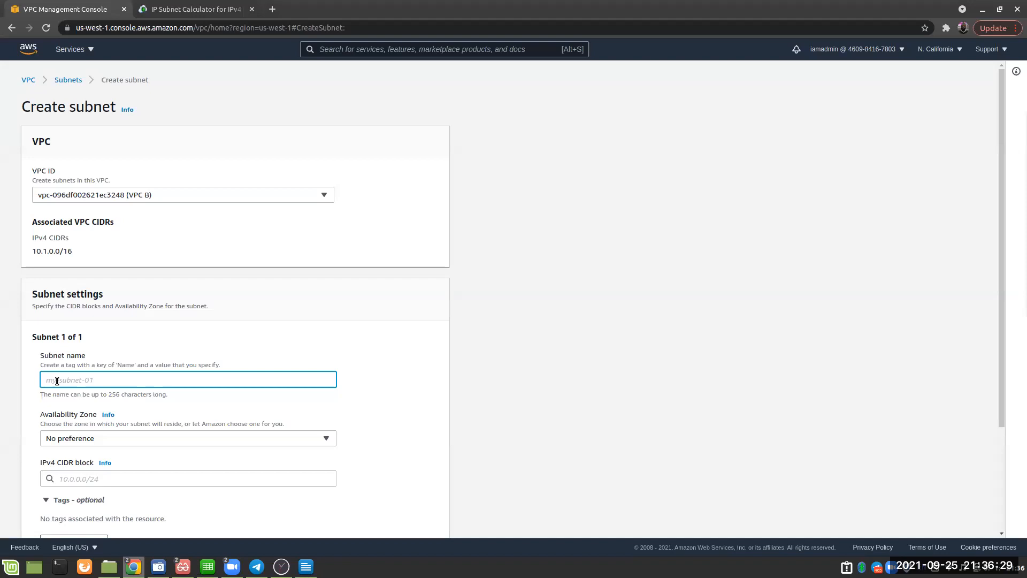
{"action": "type", "text": "VPC B - AZ2"}
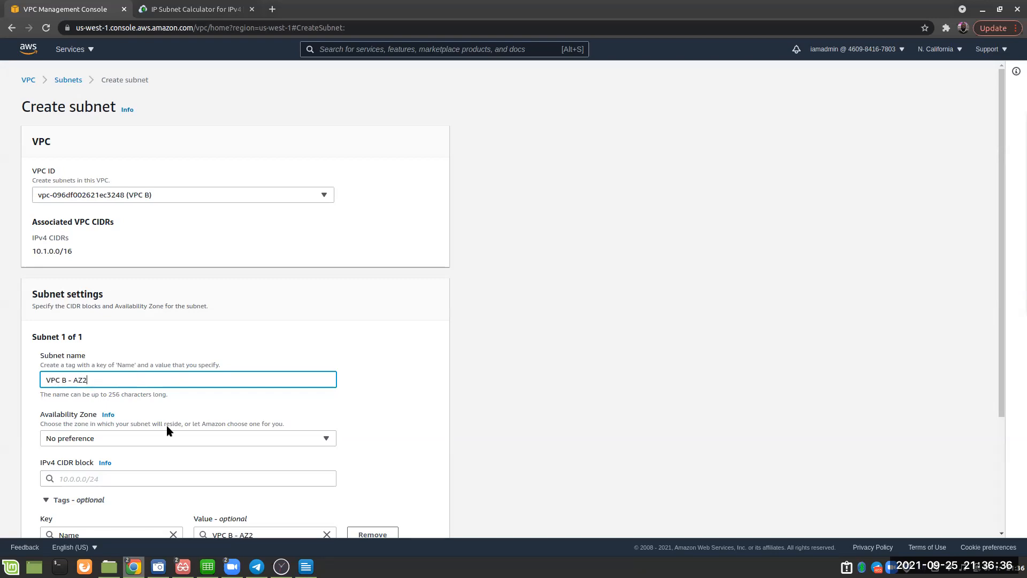
{"action": "left_click", "coordinate": [141, 438]}
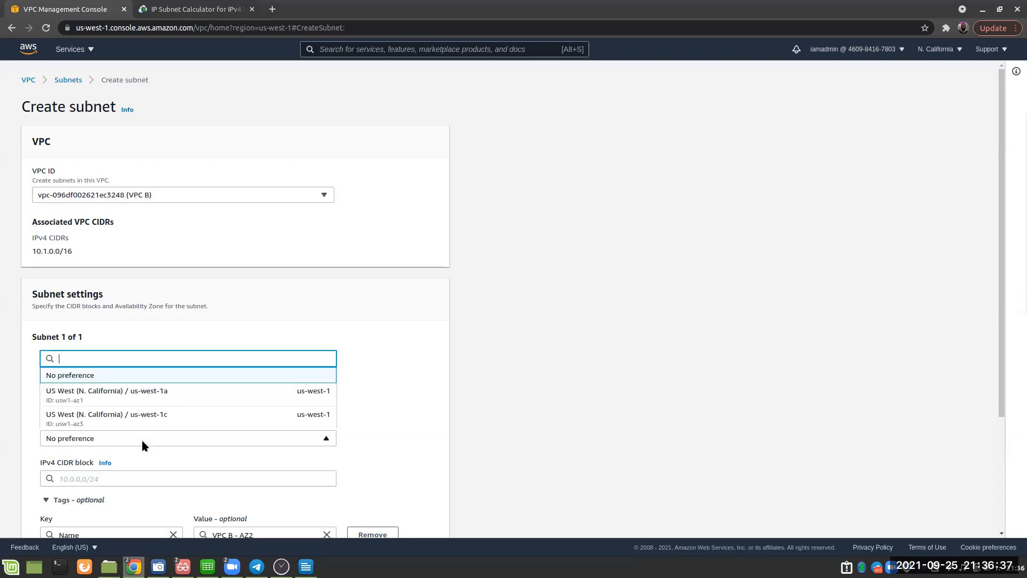
{"action": "left_click", "coordinate": [167, 416]}
Check the second subnet address in the subnet calculator, set the IPv4 CIDR block to 10.1.1.0/24 and create the VPC B - AZ2 subnet
{"action": "scroll", "coordinate": [170, 417], "scroll_direction": "down", "scroll_amount": 5}
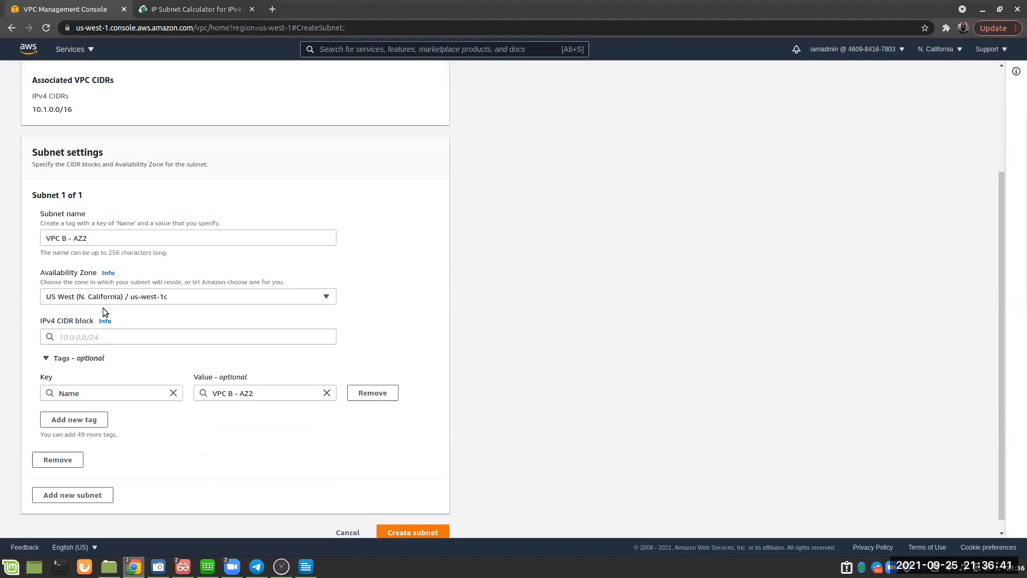
{"action": "left_click", "coordinate": [71, 337]}
{"action": "type", "text": "10"}
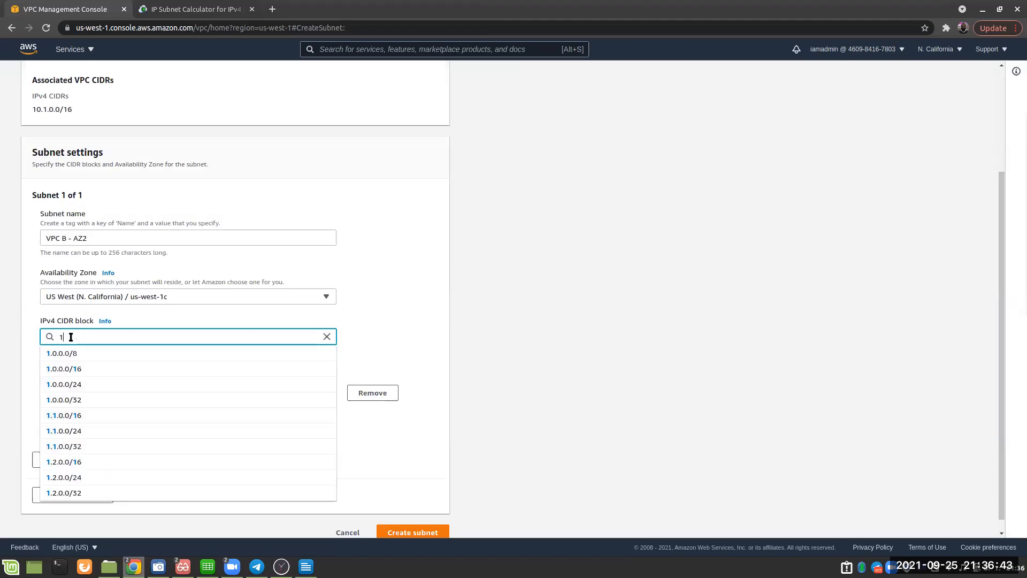
{"action": "left_click", "coordinate": [195, 9]}
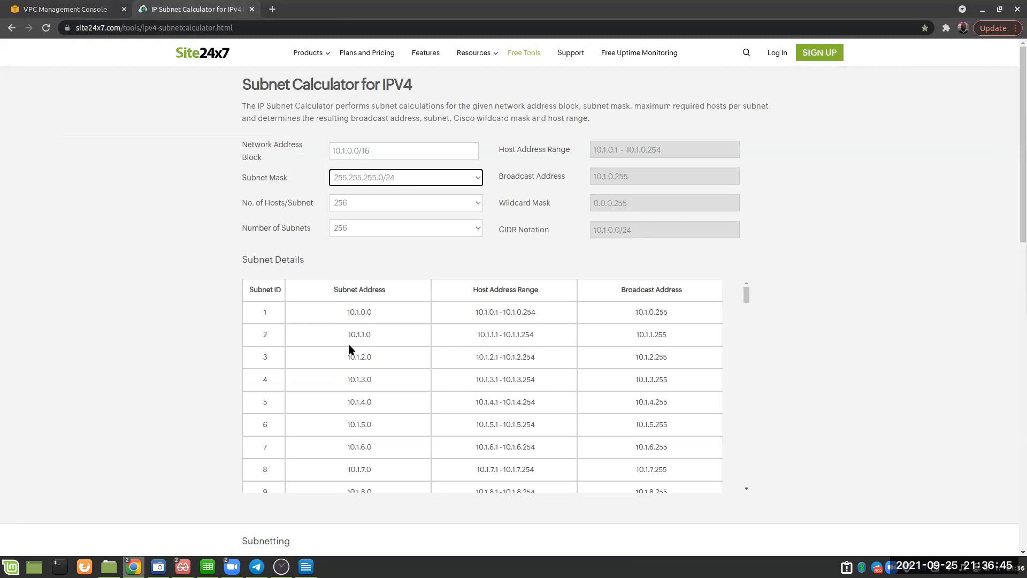
{"action": "left_click", "coordinate": [63, 9]}
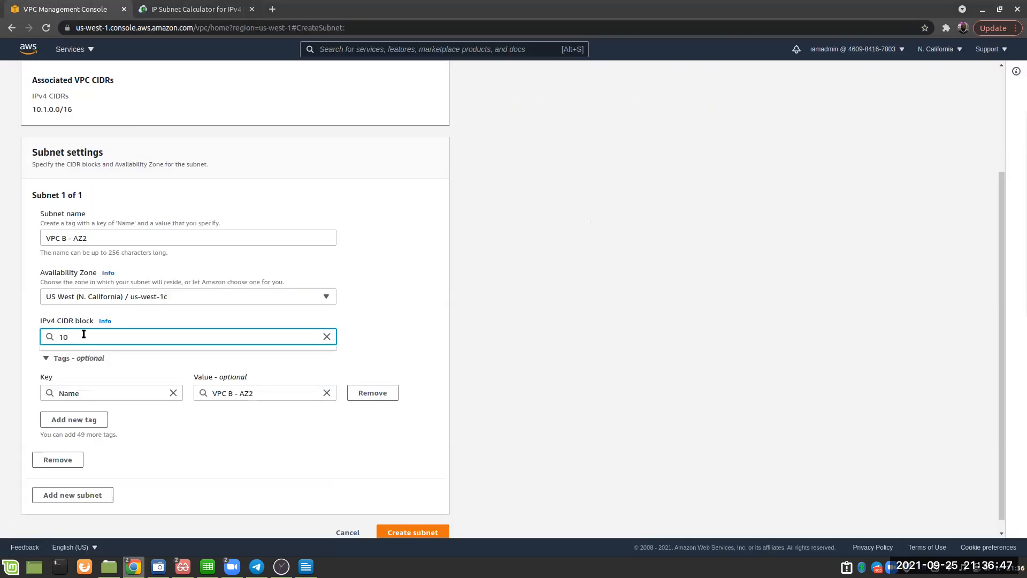
{"action": "type", "text": ".1.1.0"}
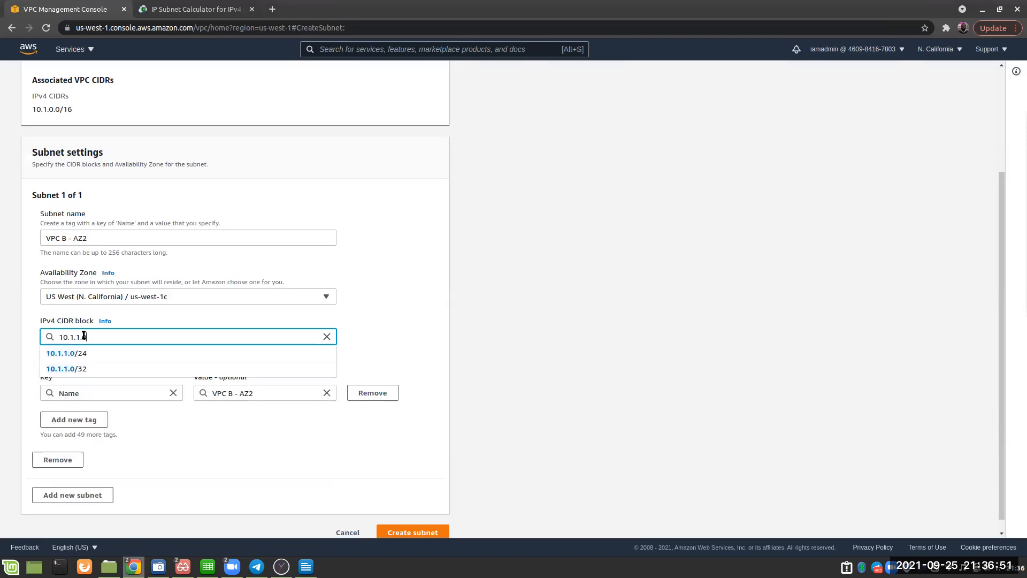
{"action": "left_click", "coordinate": [102, 353]}
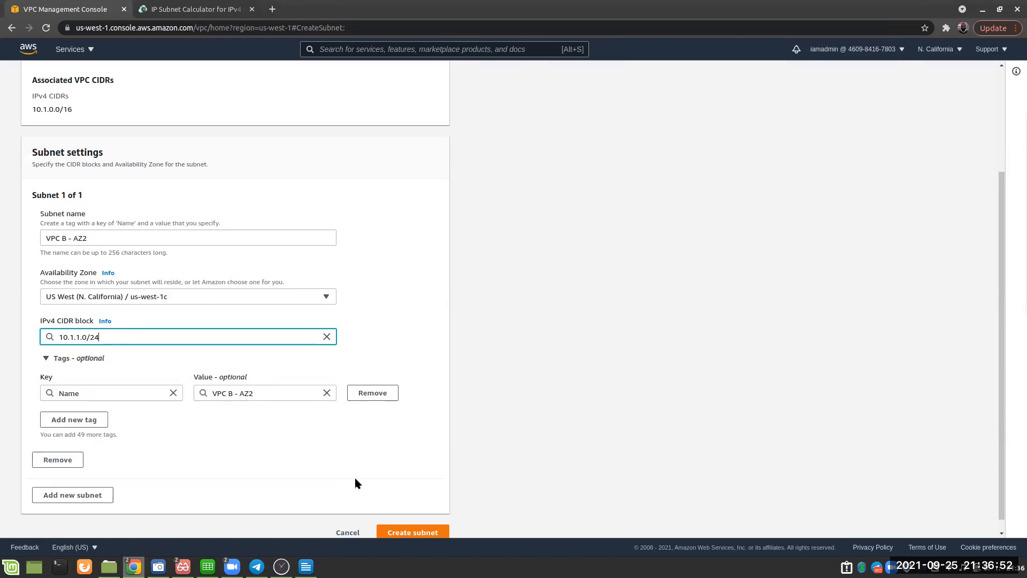
{"action": "scroll", "coordinate": [431, 509], "scroll_direction": "down", "scroll_amount": 1}
{"action": "left_click", "coordinate": [429, 514]}
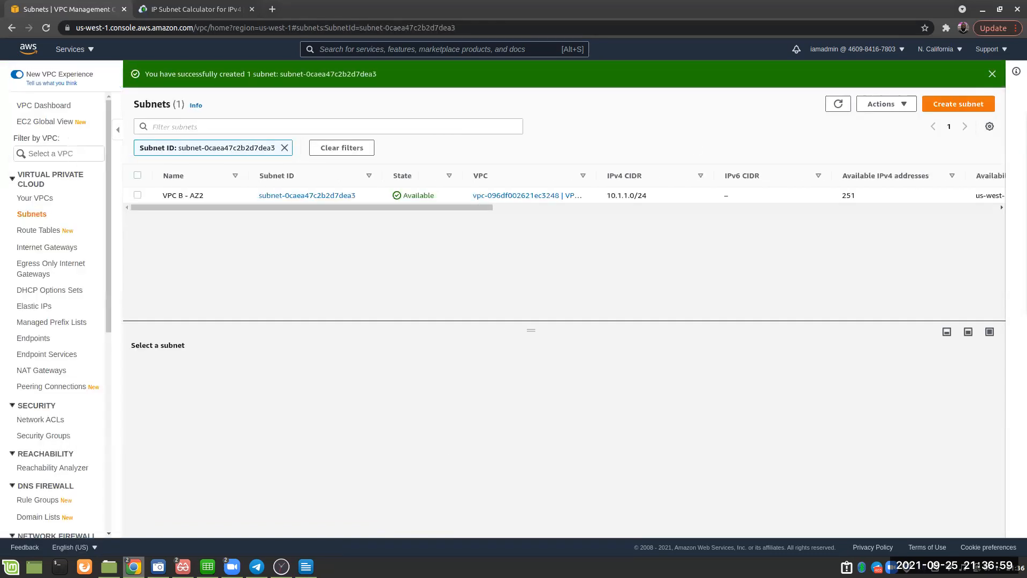
Start creating a new subnet in VPC C
{"action": "left_click", "coordinate": [970, 105]}
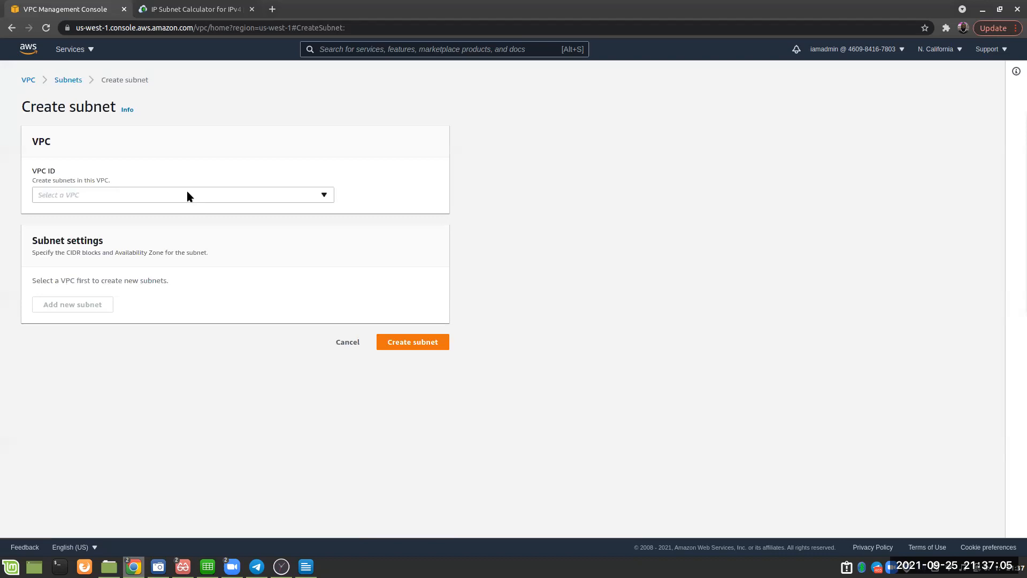
{"action": "left_click", "coordinate": [186, 196]}
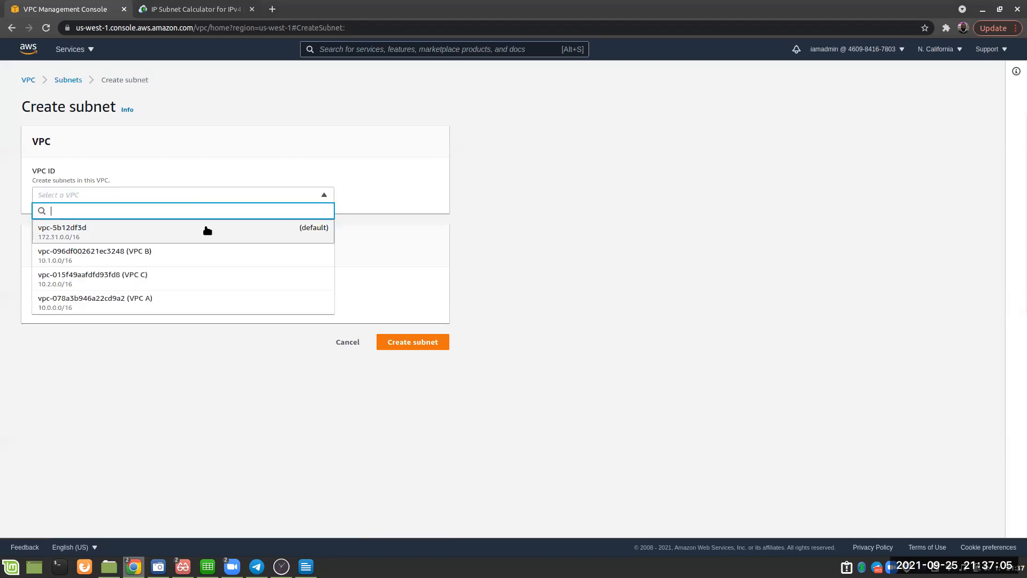
{"action": "left_click", "coordinate": [131, 273]}
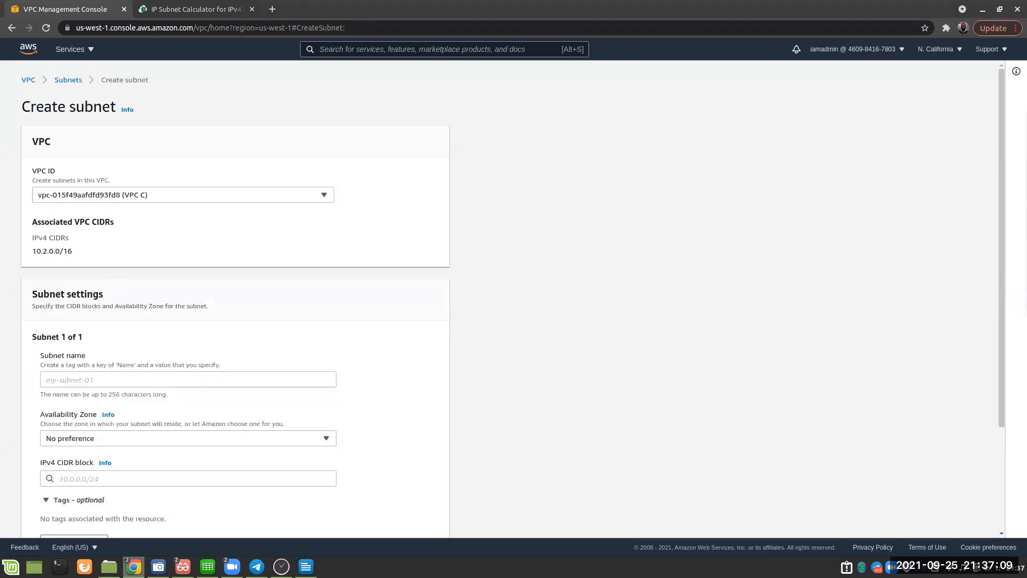
Switch to the subnet calculator and check VPC C's address ranges in the PDF diagram
{"action": "left_click", "coordinate": [192, 9]}
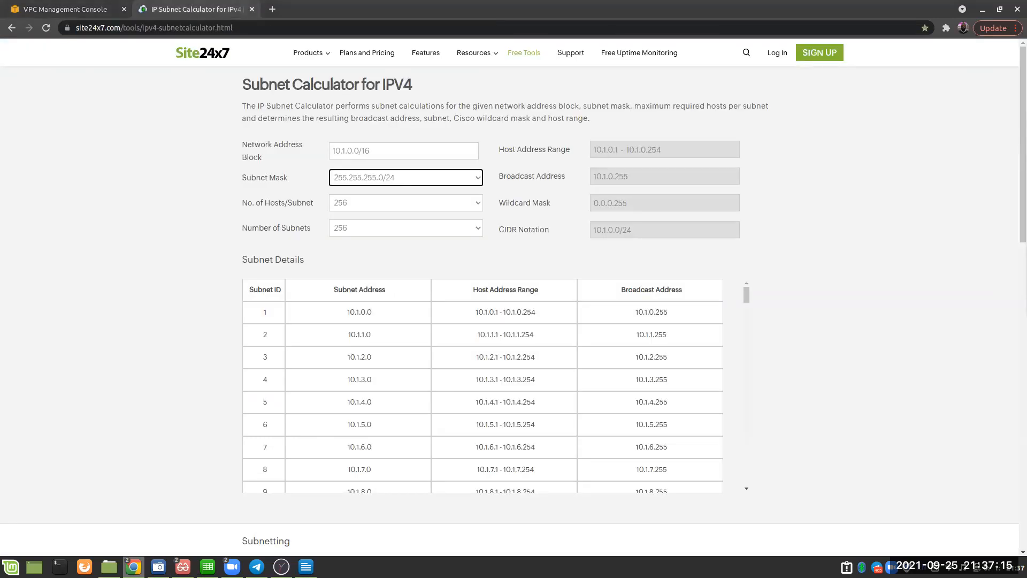
{"action": "left_click_drag", "start_coordinate": [1026, 57], "coordinate": [731, 5]}
{"action": "scroll", "coordinate": [544, 448], "scroll_direction": "down", "scroll_amount": 2}
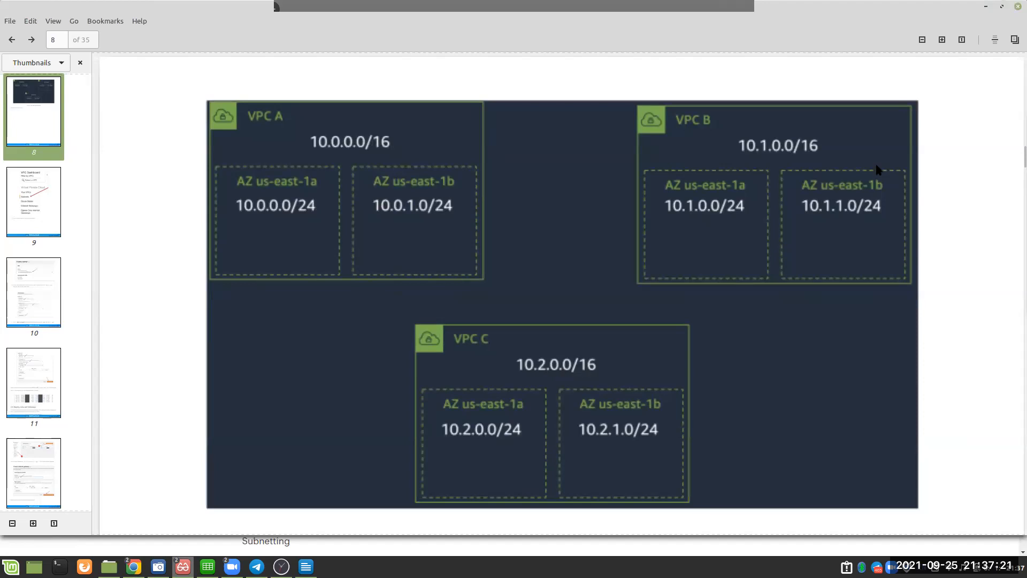
{"action": "left_click_drag", "start_coordinate": [738, 7], "coordinate": [1026, 44]}
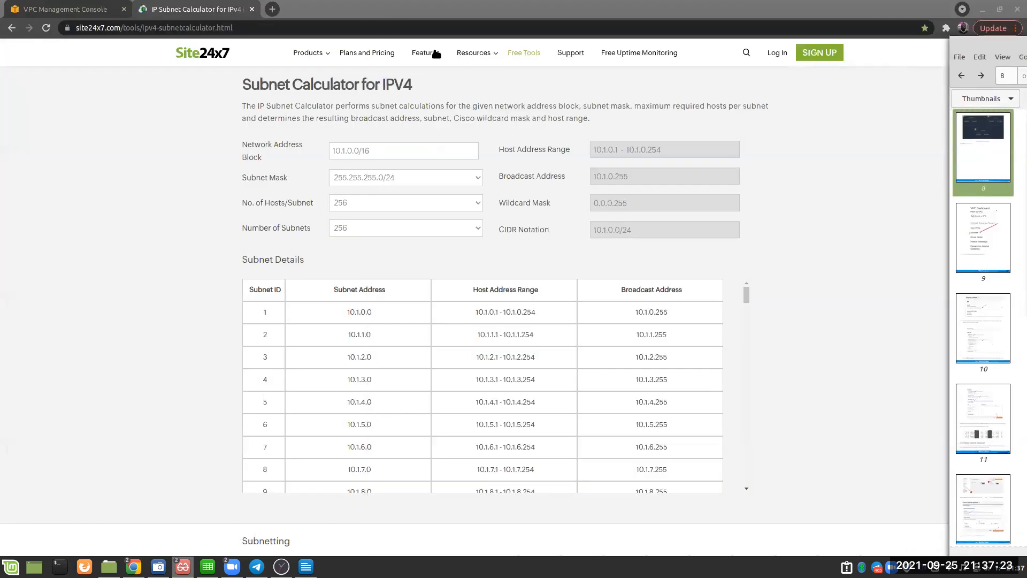
Set the subnet calculator's network address block to 10.2.0.0/16 and its subnet mask to 255.255.255.0/24
{"action": "left_click", "coordinate": [174, 152]}
{"action": "left_click", "coordinate": [345, 152]}
{"action": "key", "text": "BackSpace"}
{"action": "type", "text": "2"}
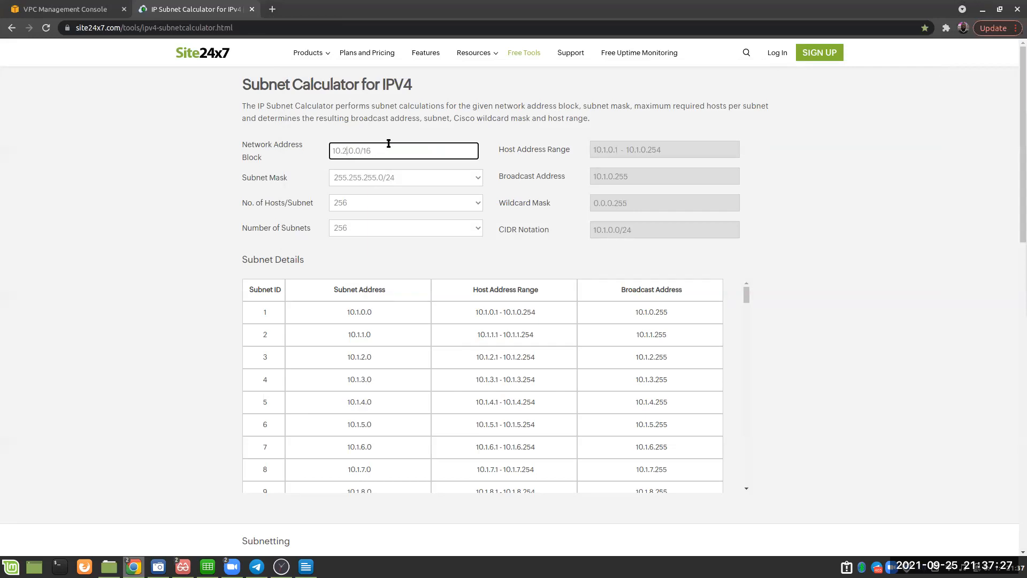
{"action": "left_click", "coordinate": [426, 177]}
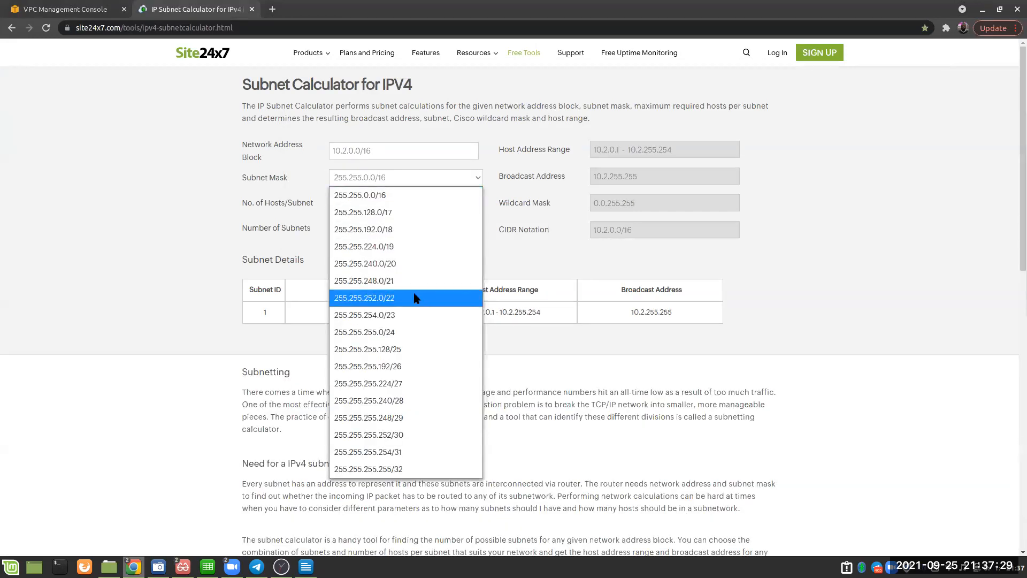
{"action": "left_click", "coordinate": [393, 332]}
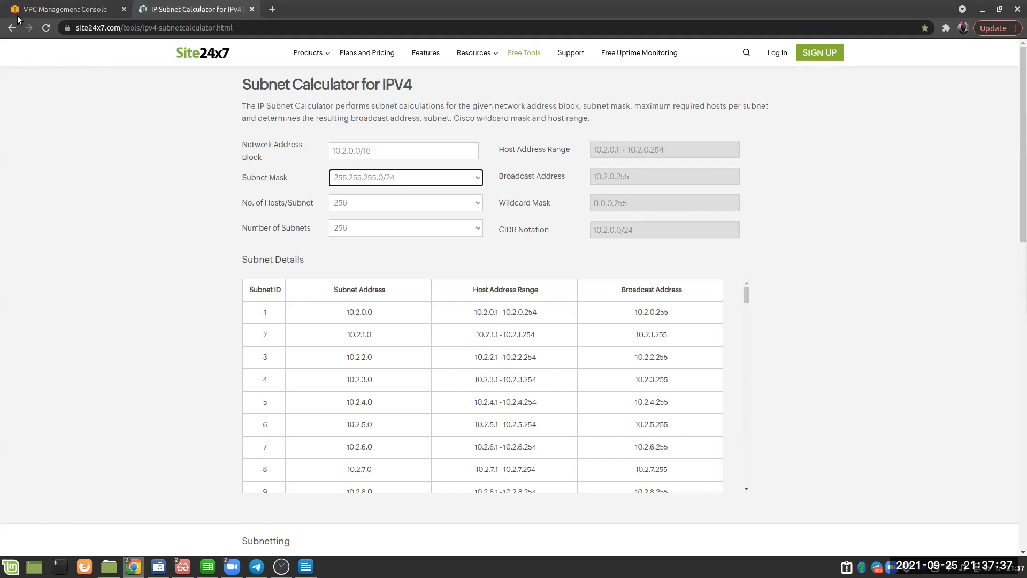
Return to the VPC console, name the new subnet VPC C - AZ1 and set its availability zone to us-west-1a
{"action": "left_click", "coordinate": [40, 10]}
{"action": "scroll", "coordinate": [126, 270], "scroll_direction": "down", "scroll_amount": 2}
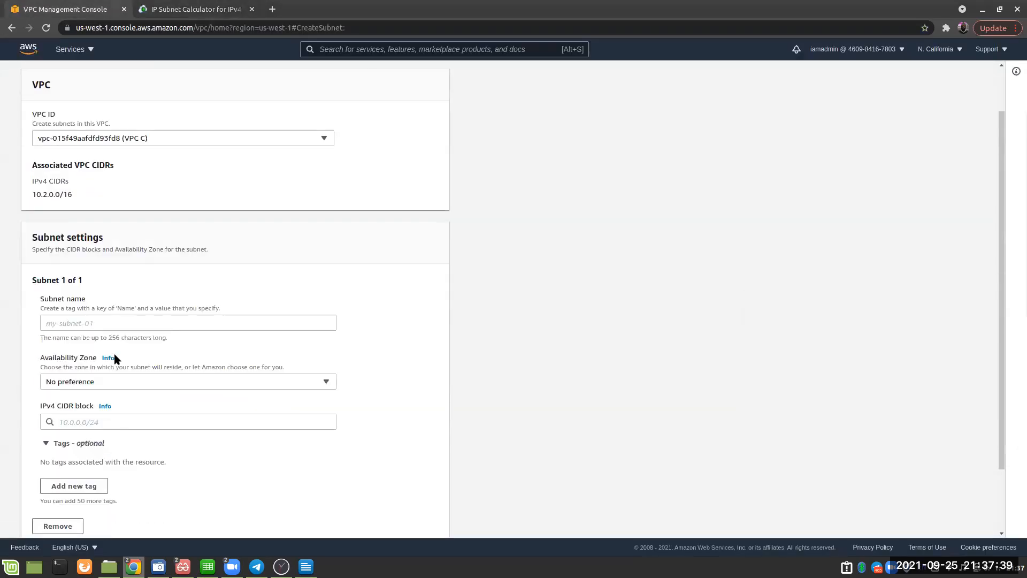
{"action": "left_click", "coordinate": [71, 324]}
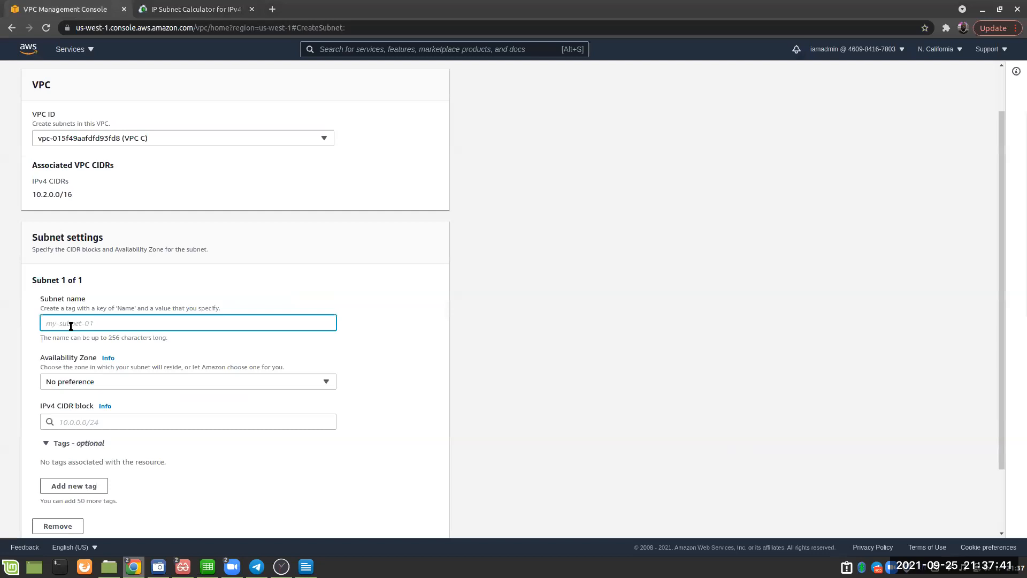
{"action": "type", "text": "VPC C - AZ1"}
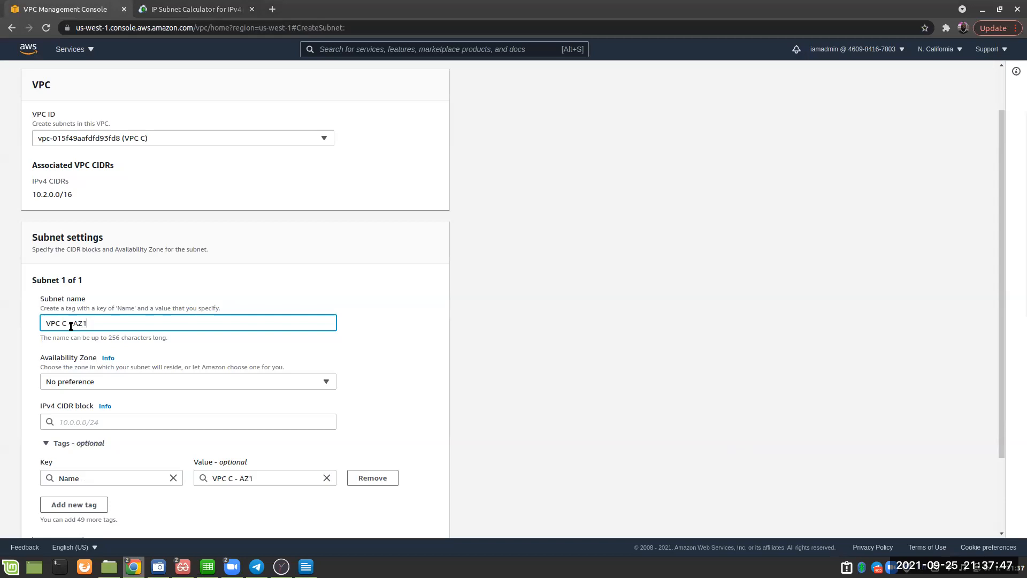
{"action": "left_click", "coordinate": [127, 383]}
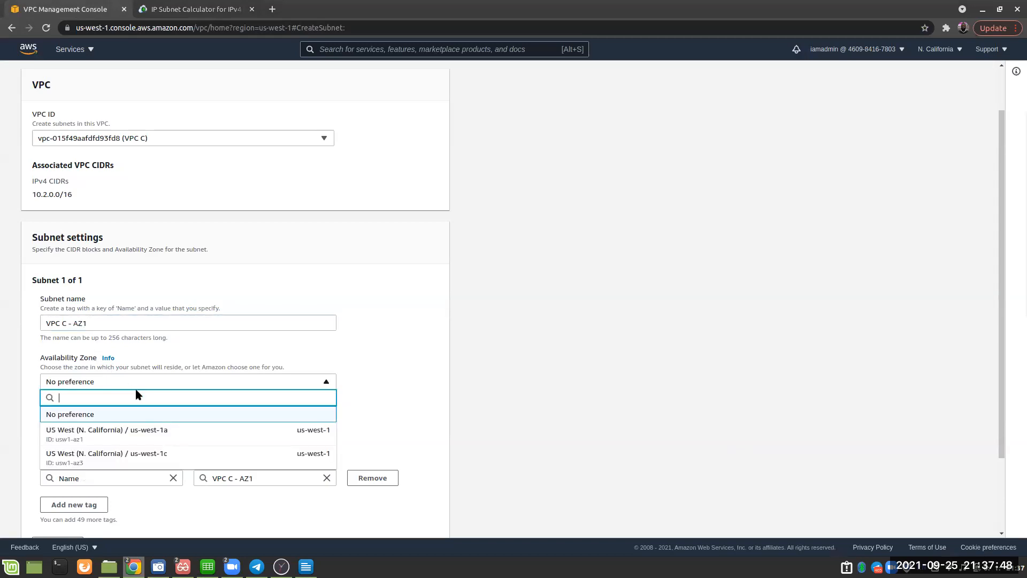
{"action": "left_click", "coordinate": [155, 430]}
{"action": "scroll", "coordinate": [129, 409], "scroll_direction": "down", "scroll_amount": 3}
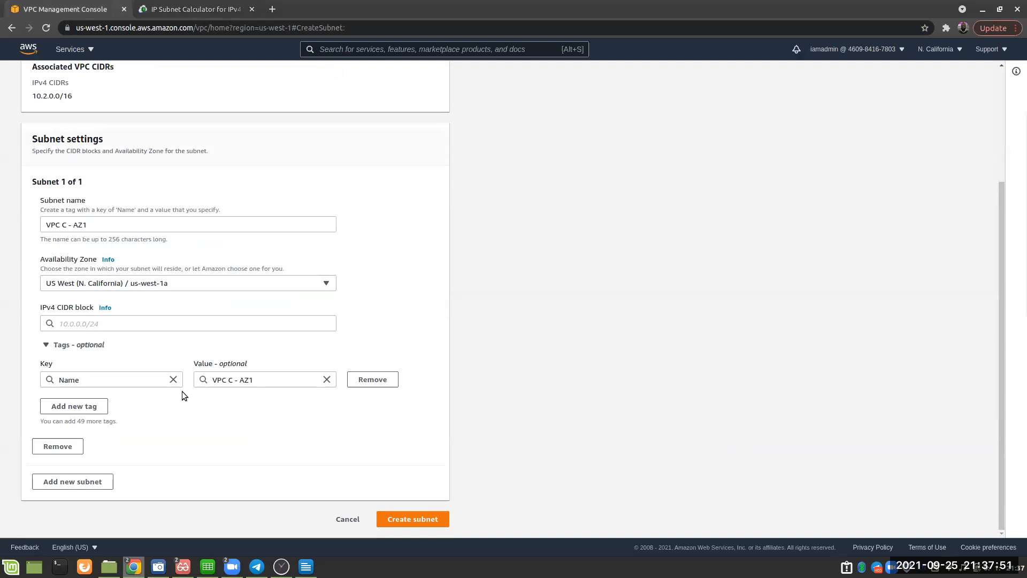
Check the first subnet address in the subnet calculator, set the IPv4 CIDR block to 10.2.0.0/24 and create the VPC C - AZ1 subnet
{"action": "left_click", "coordinate": [82, 324]}
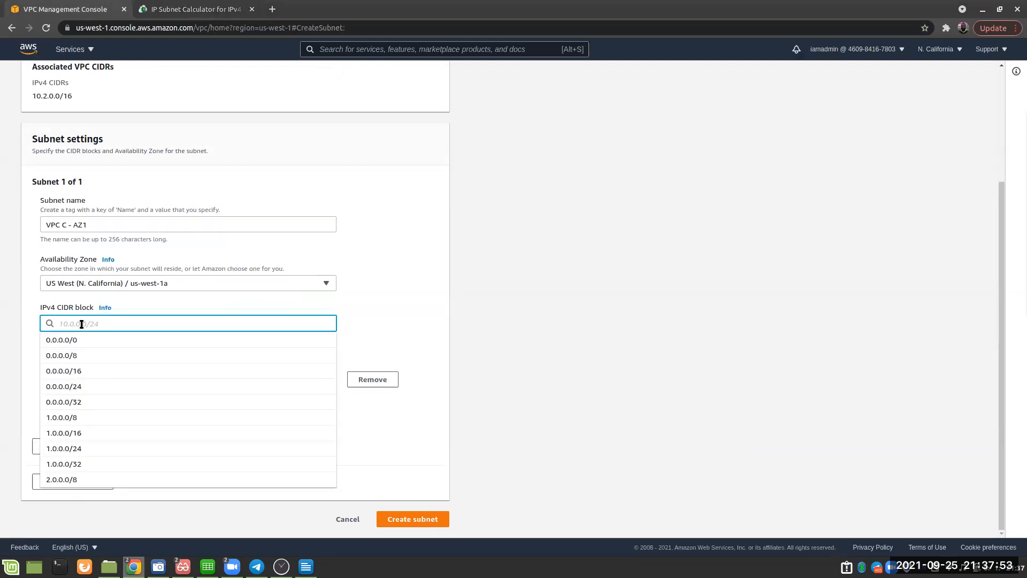
{"action": "type", "text": "10."}
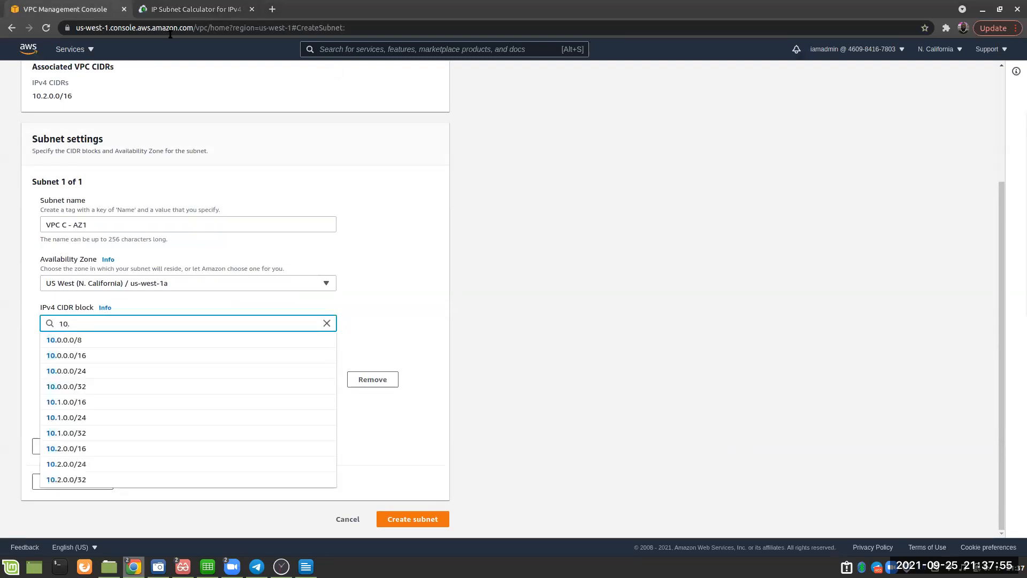
{"action": "left_click", "coordinate": [197, 10]}
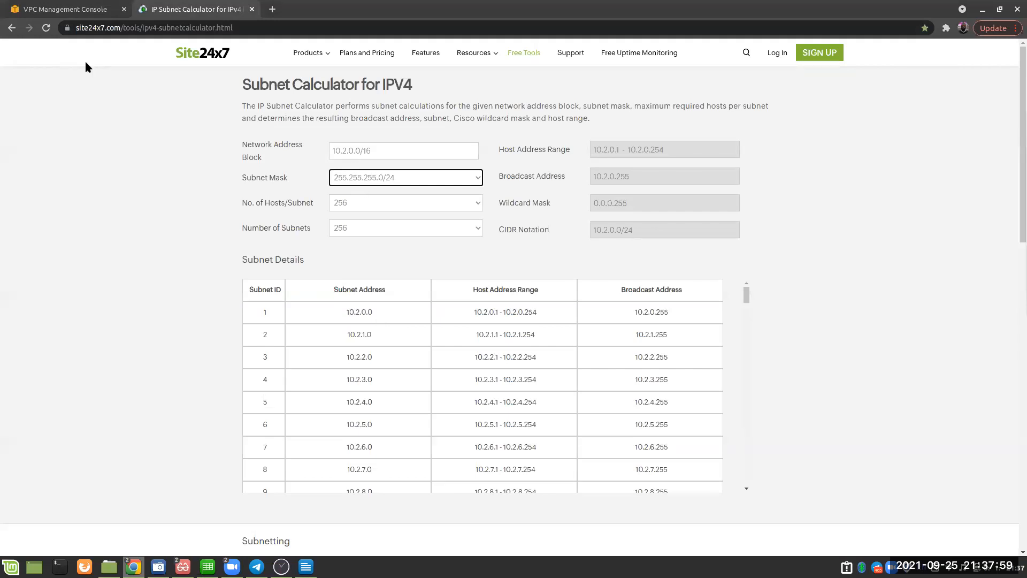
{"action": "left_click", "coordinate": [78, 11]}
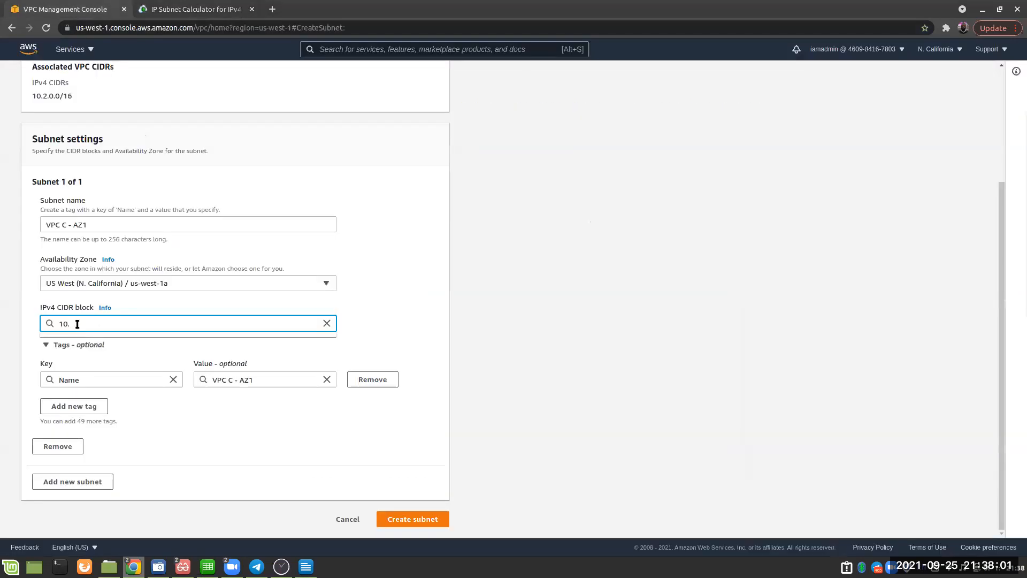
{"action": "type", "text": "2."}
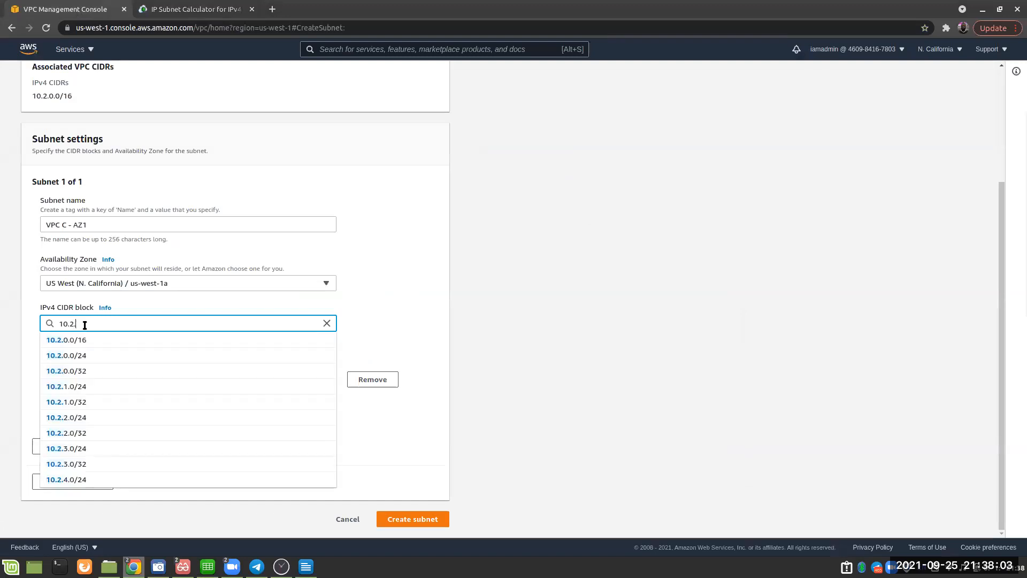
{"action": "left_click", "coordinate": [72, 356]}
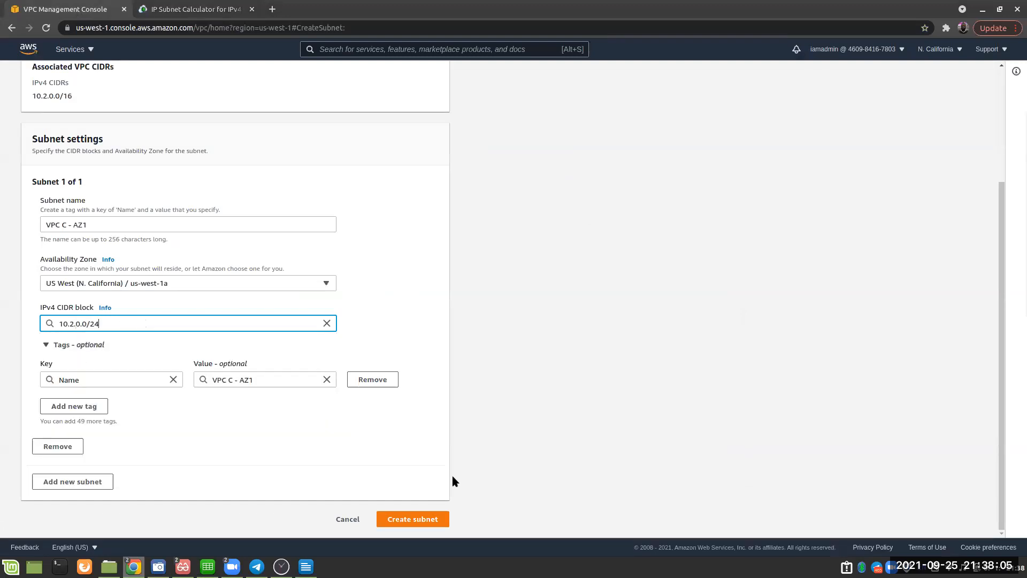
{"action": "left_click", "coordinate": [426, 520]}
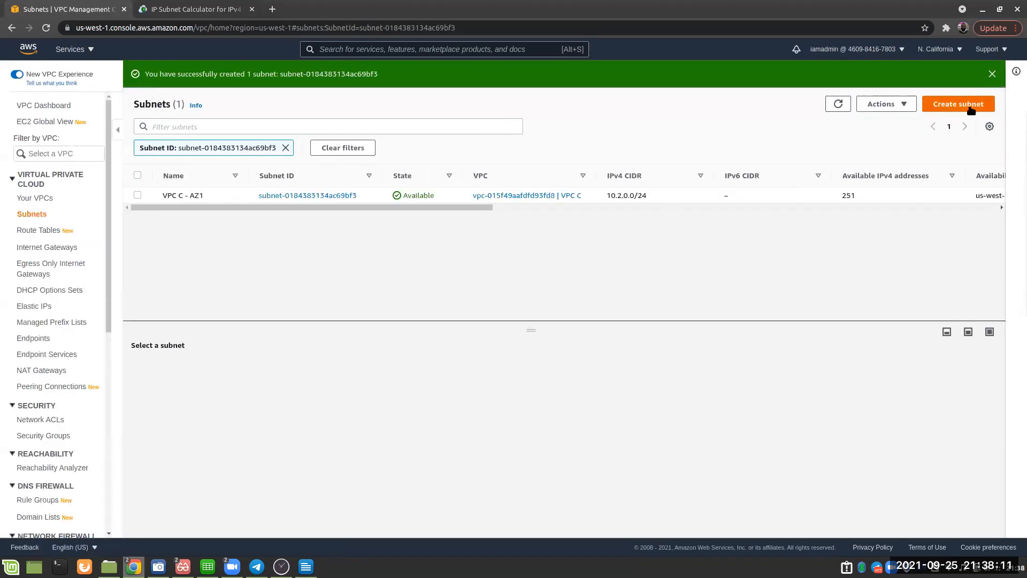
Start creating a second subnet in VPC C
{"action": "left_click", "coordinate": [954, 105]}
{"action": "left_click", "coordinate": [114, 195]}
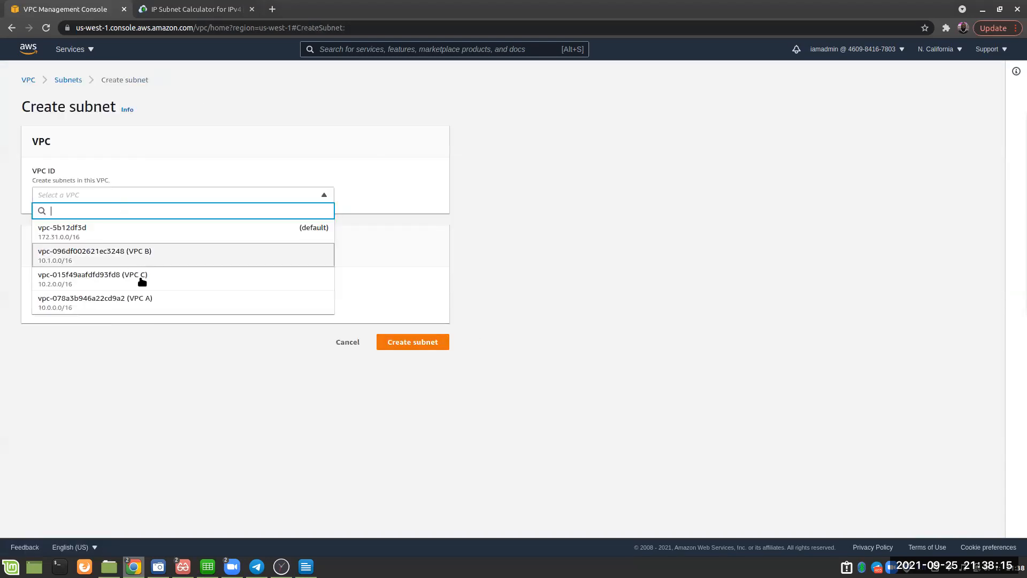
{"action": "left_click", "coordinate": [126, 278]}
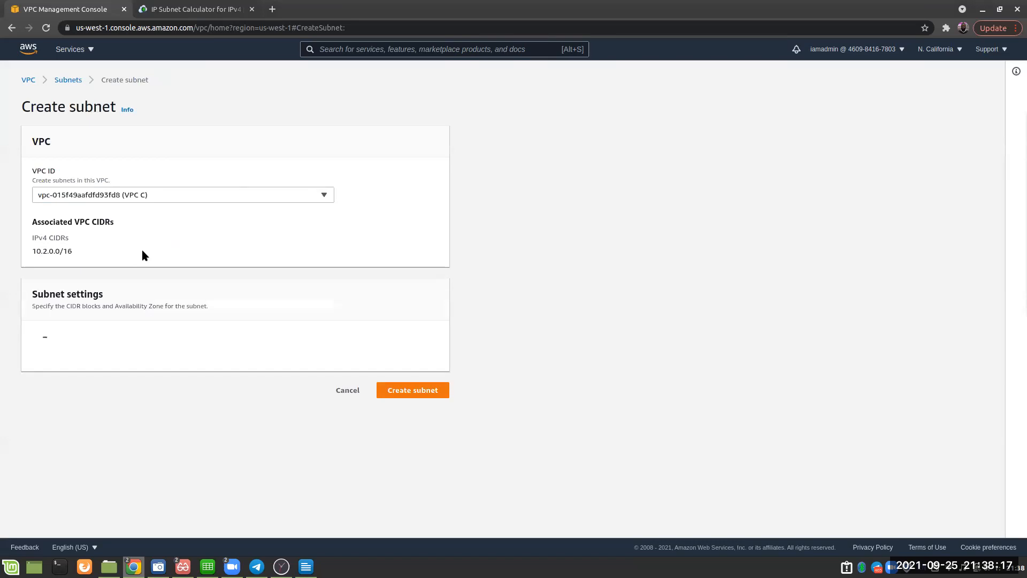
Name the subnet VPC C - AZ2 and set its availability zone to us-west-1c
{"action": "left_click", "coordinate": [64, 381]}
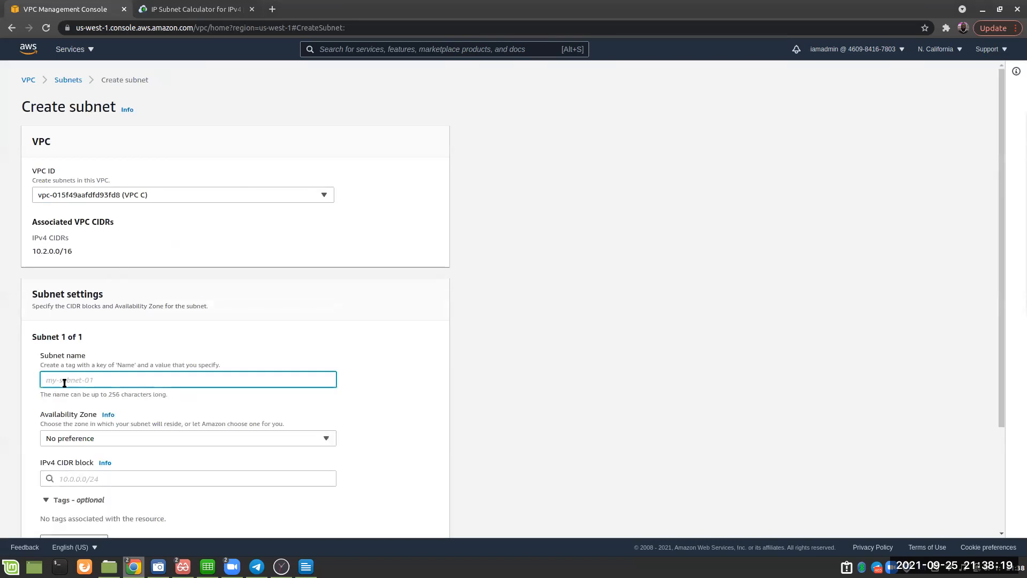
{"action": "type", "text": "VPC"}
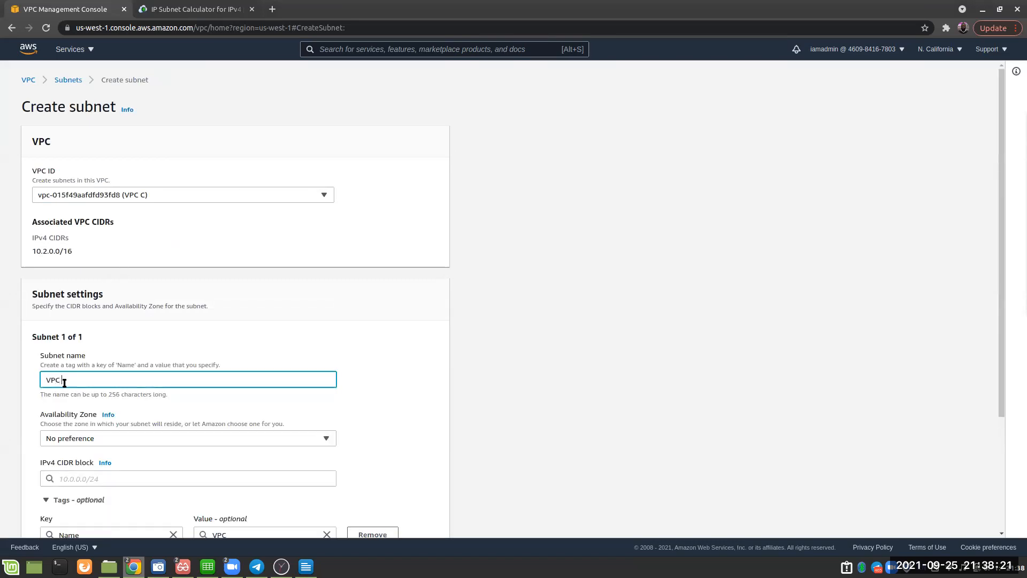
{"action": "type", "text": " C - AZ2"}
{"action": "scroll", "coordinate": [107, 377], "scroll_direction": "down", "scroll_amount": 2}
{"action": "left_click", "coordinate": [112, 325]}
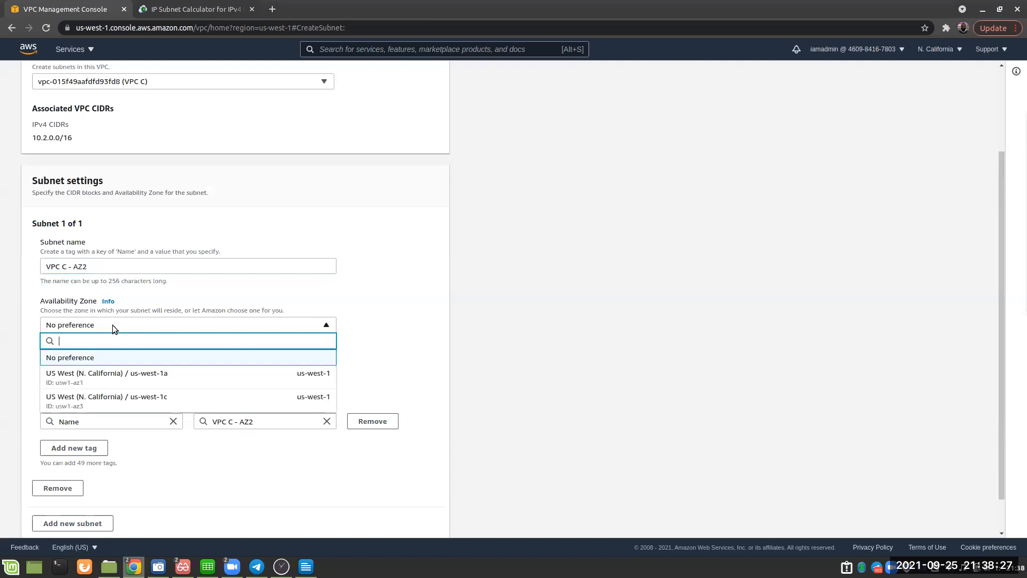
{"action": "left_click", "coordinate": [155, 398]}
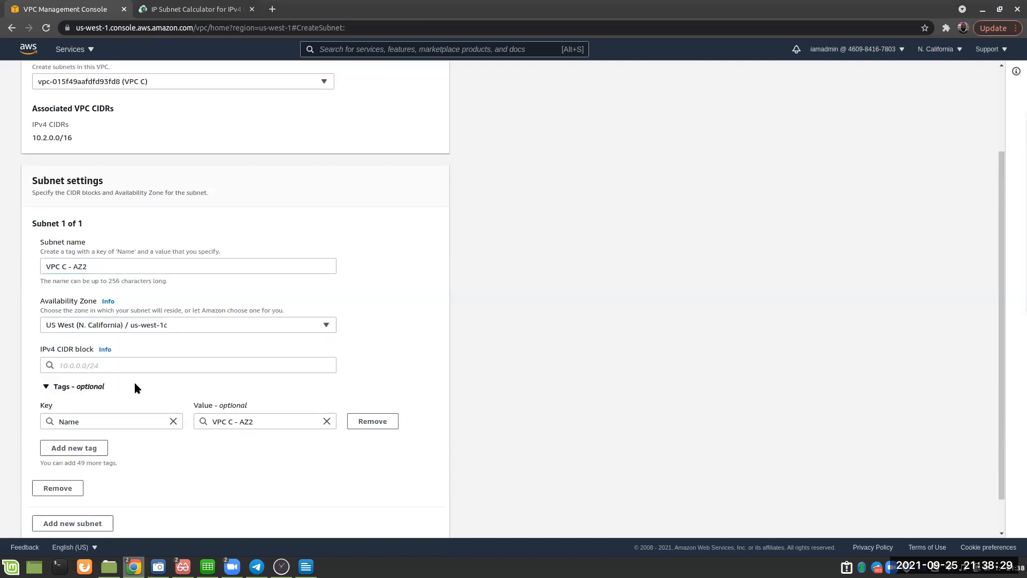
Set the IPv4 CIDR block to 10.2.1.0/24 and create the VPC C - AZ2 subnet
{"action": "scroll", "coordinate": [133, 380], "scroll_direction": "down", "scroll_amount": 1}
{"action": "left_click", "coordinate": [70, 324]}
{"action": "type", "text": "10.2.1"}
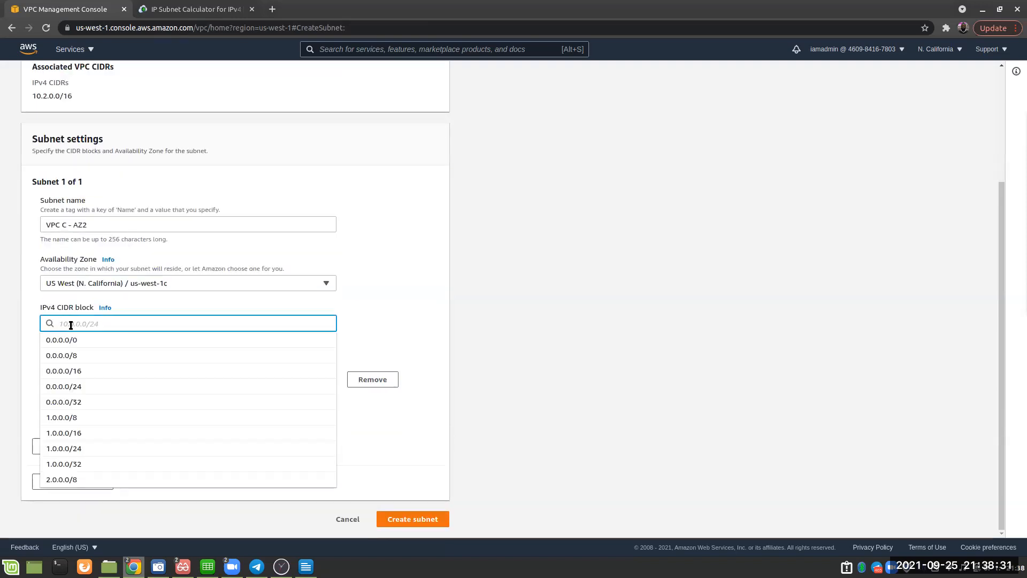
{"action": "type", "text": ".0"}
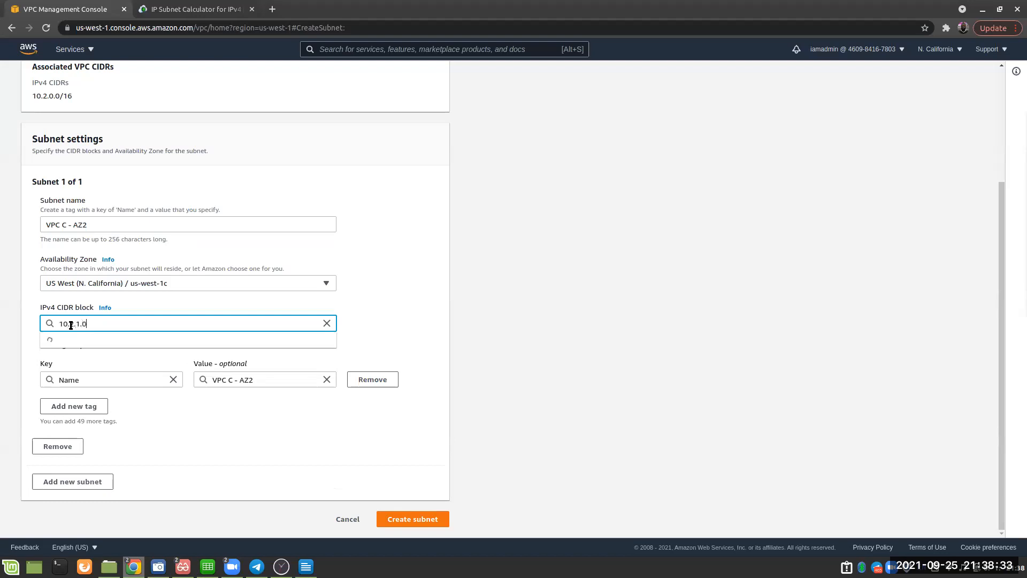
{"action": "left_click", "coordinate": [88, 341]}
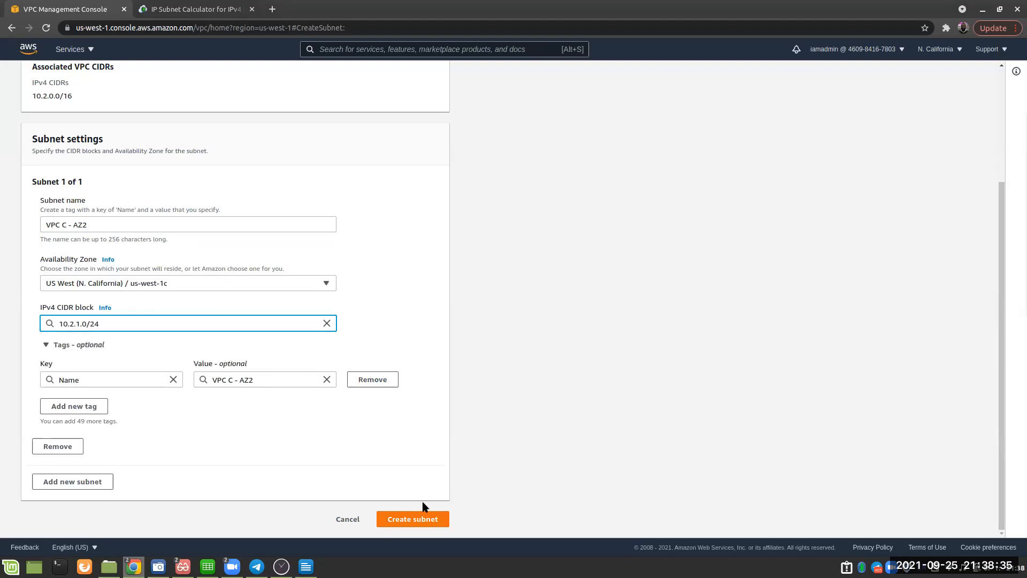
{"action": "left_click", "coordinate": [399, 523]}
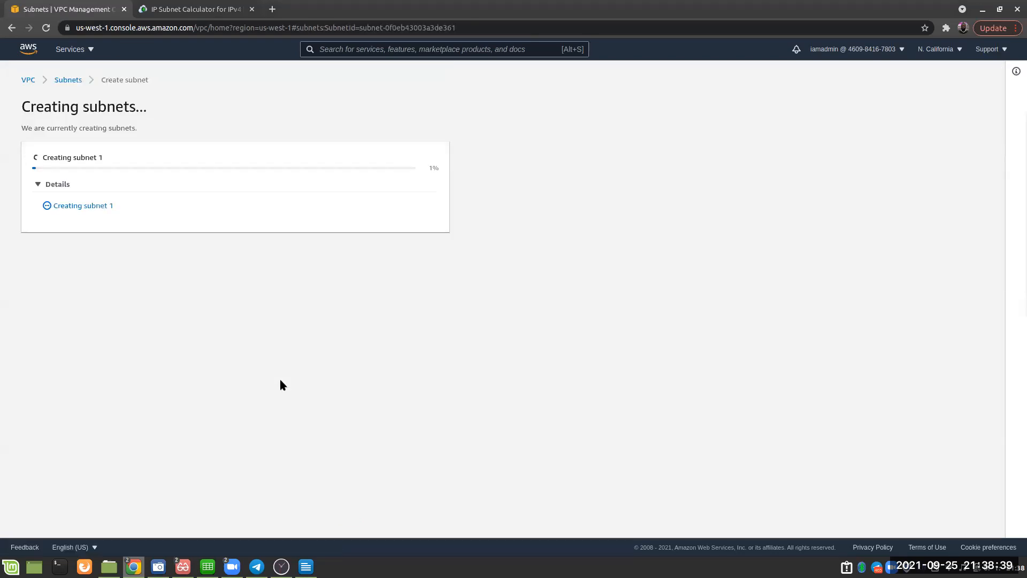
Review the subnet allocation diagram in the lab PDF, and display all subnets in the VPC console for comparison
{"action": "left_click_drag", "start_coordinate": [1026, 27], "coordinate": [632, 22]}
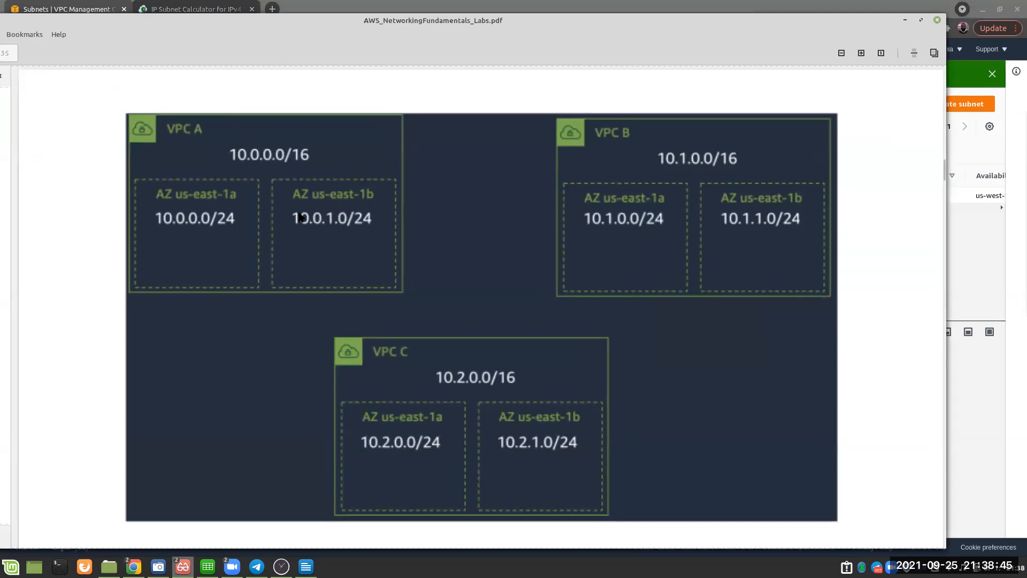
{"action": "scroll", "coordinate": [439, 345], "scroll_direction": "down", "scroll_amount": 4}
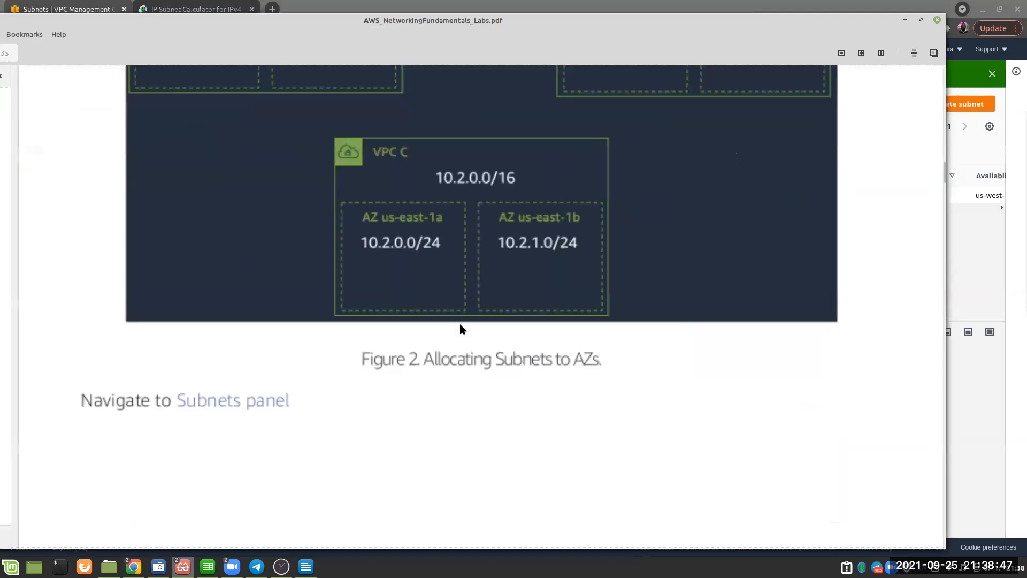
{"action": "scroll", "coordinate": [410, 264], "scroll_direction": "down", "scroll_amount": 1}
{"action": "scroll", "coordinate": [411, 266], "scroll_direction": "down", "scroll_amount": 3}
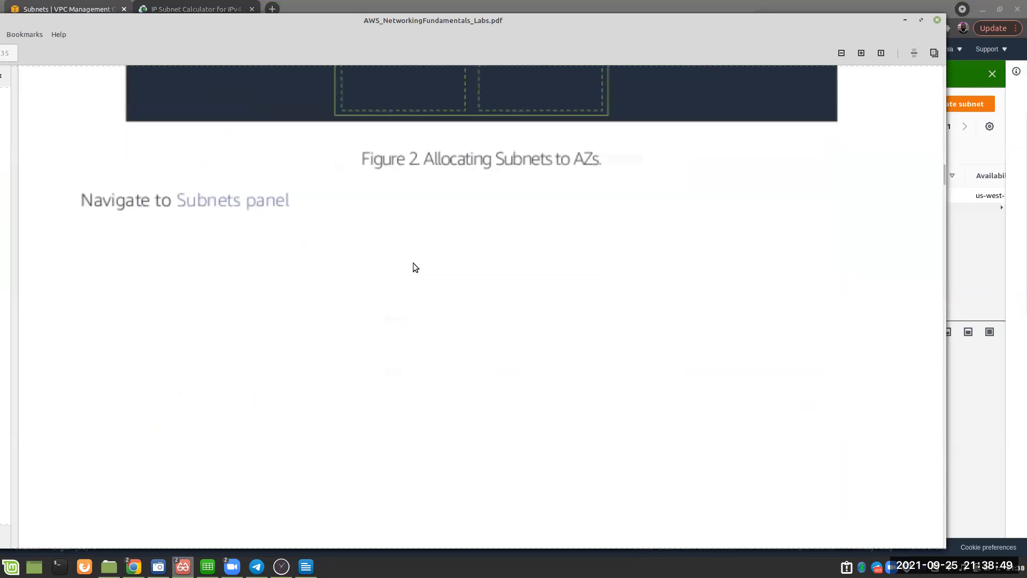
{"action": "scroll", "coordinate": [438, 284], "scroll_direction": "up", "scroll_amount": 2}
{"action": "scroll", "coordinate": [484, 274], "scroll_direction": "up", "scroll_amount": 3}
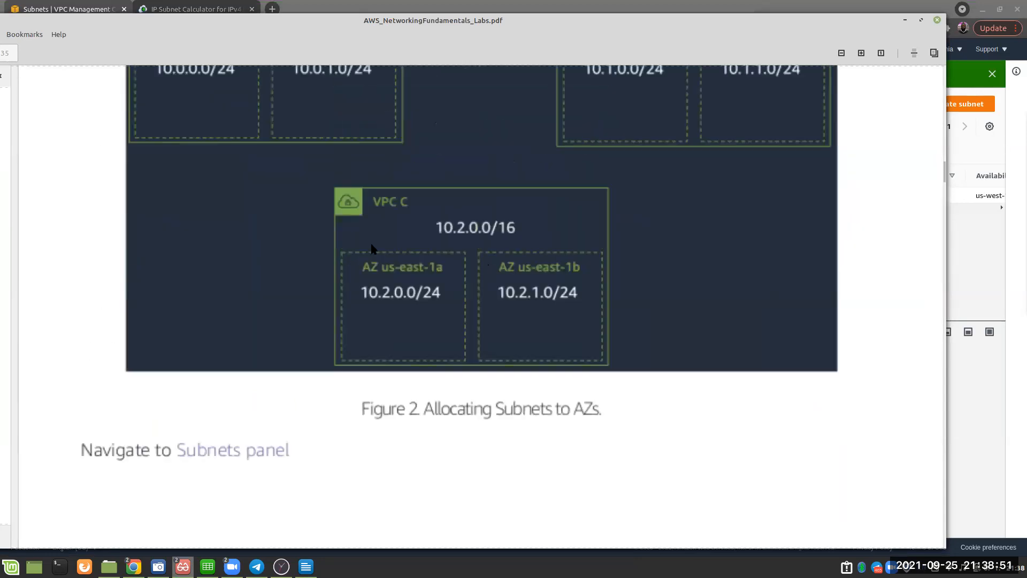
{"action": "scroll", "coordinate": [374, 248], "scroll_direction": "up", "scroll_amount": 4}
{"action": "scroll", "coordinate": [258, 214], "scroll_direction": "down", "scroll_amount": 1}
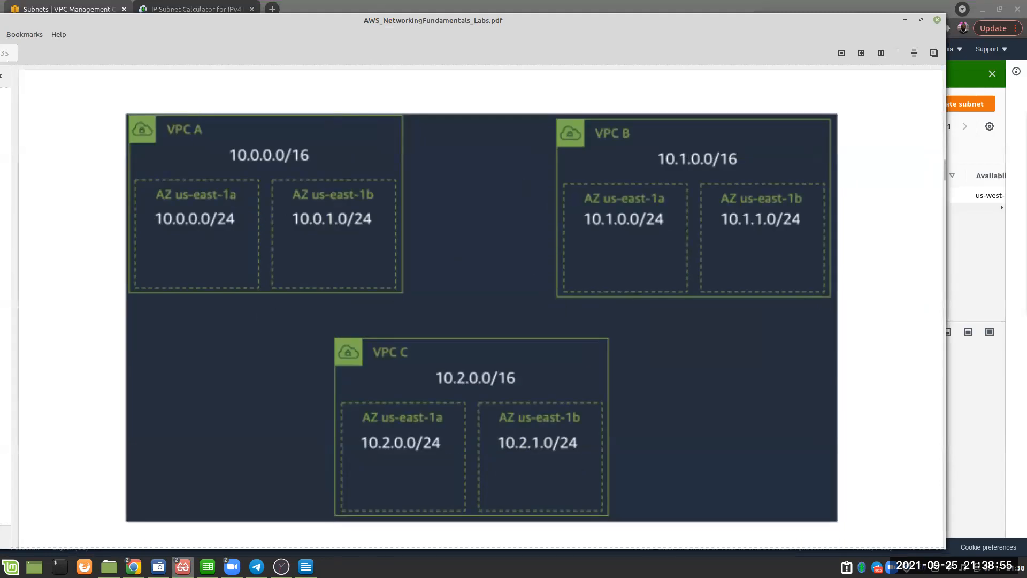
{"action": "left_click_drag", "start_coordinate": [405, 22], "coordinate": [0, 22]}
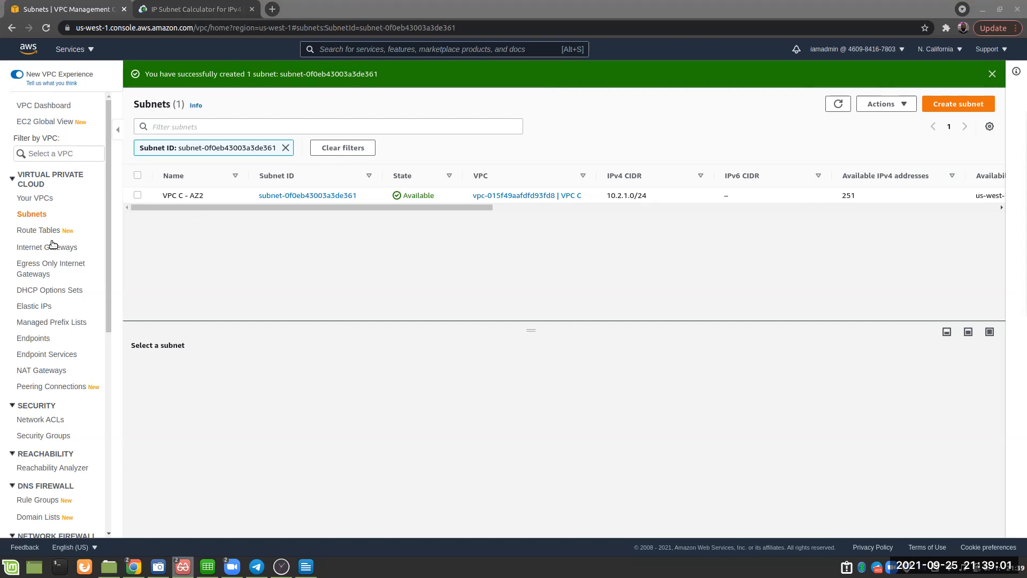
{"action": "left_click", "coordinate": [38, 216]}
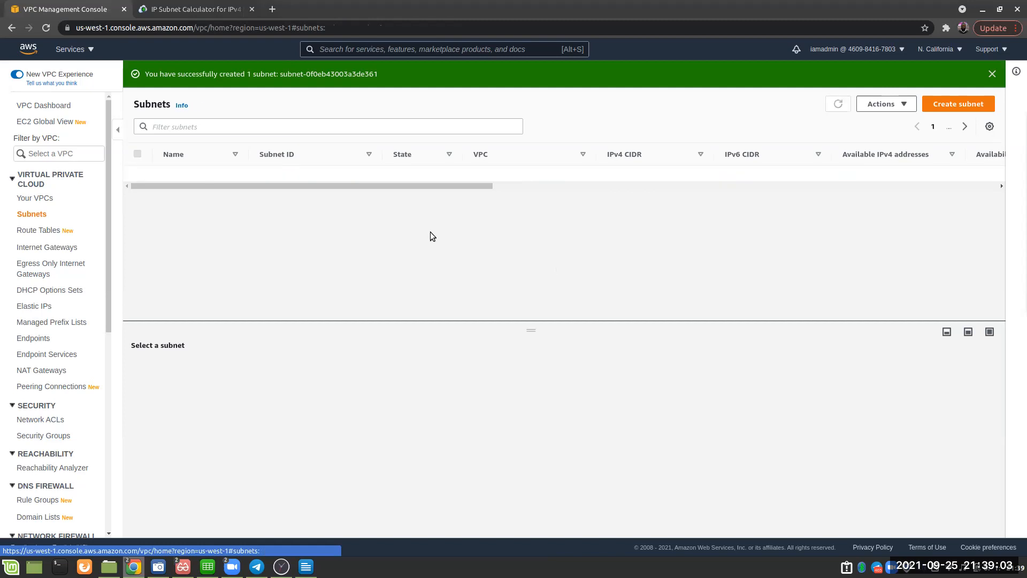
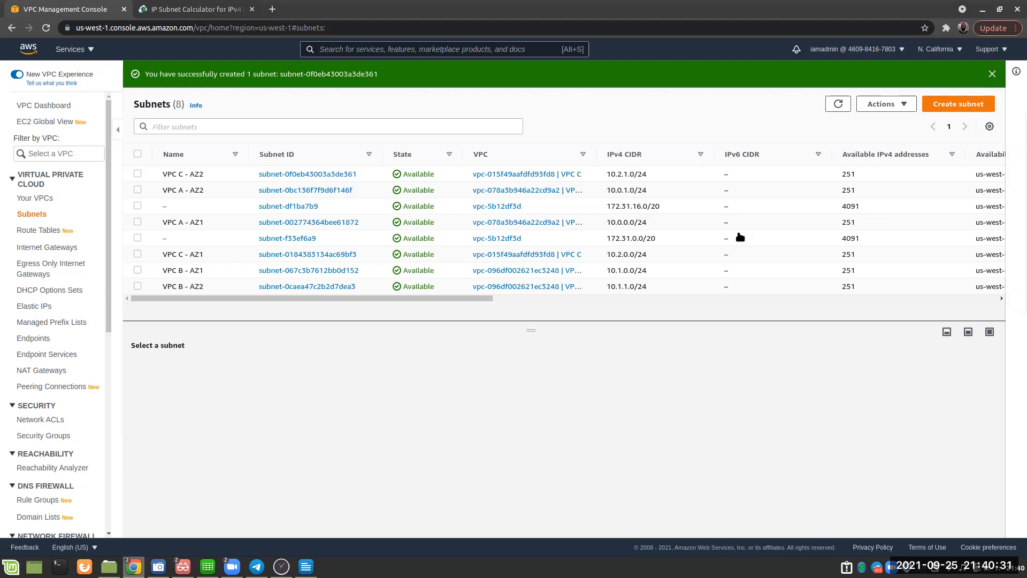
Switch to the LibreOffice Writer notes and examine the 10.0.0.0/16 address, its 255.255.0.0 mask and the network and host octets
{"action": "left_click", "coordinate": [306, 567]}
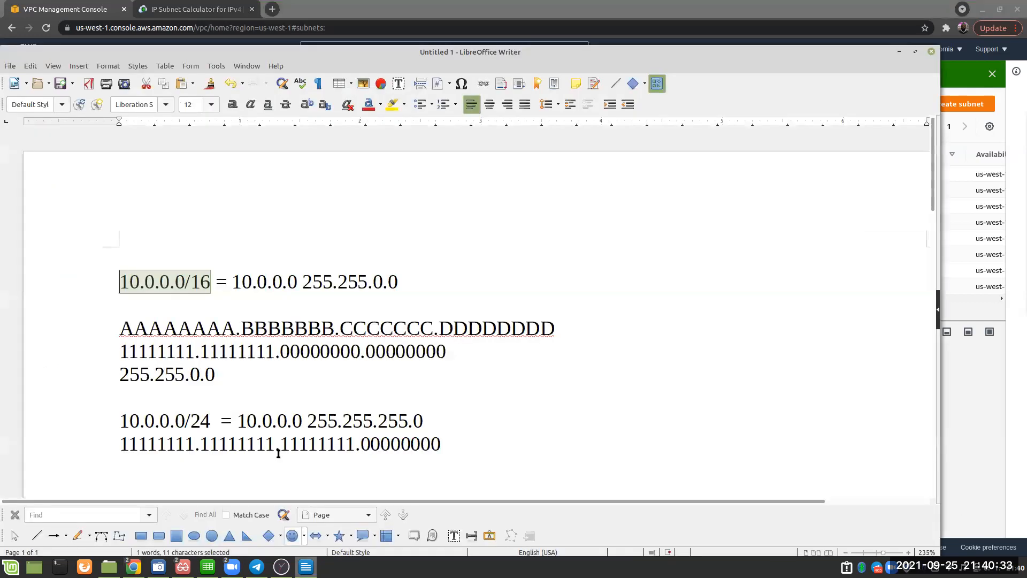
{"action": "left_click", "coordinate": [207, 285]}
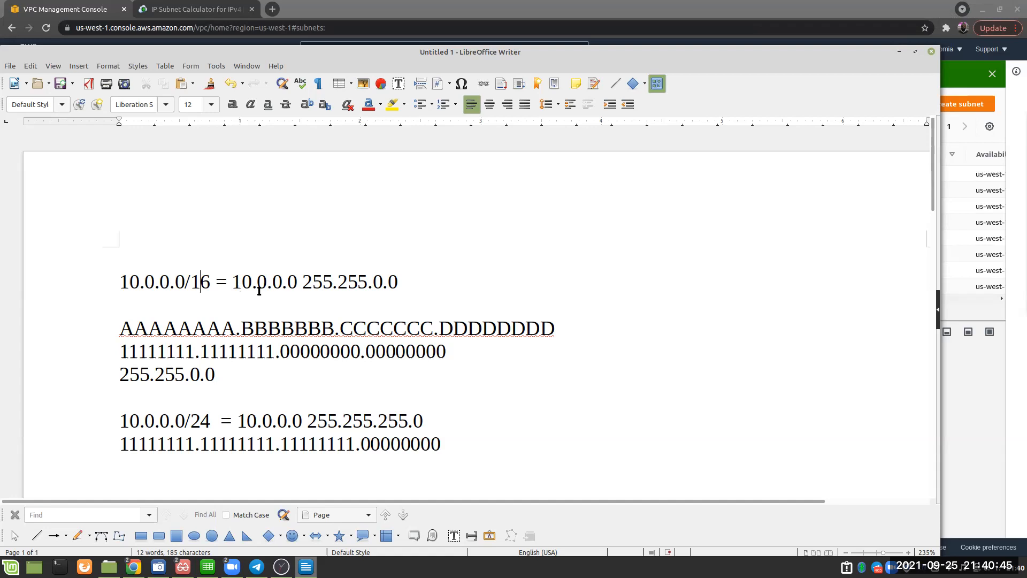
{"action": "left_click_drag", "start_coordinate": [303, 282], "coordinate": [412, 285]}
{"action": "left_click", "coordinate": [323, 282]}
{"action": "left_click_drag", "start_coordinate": [305, 281], "coordinate": [409, 284]}
{"action": "left_click_drag", "start_coordinate": [184, 282], "coordinate": [106, 273]}
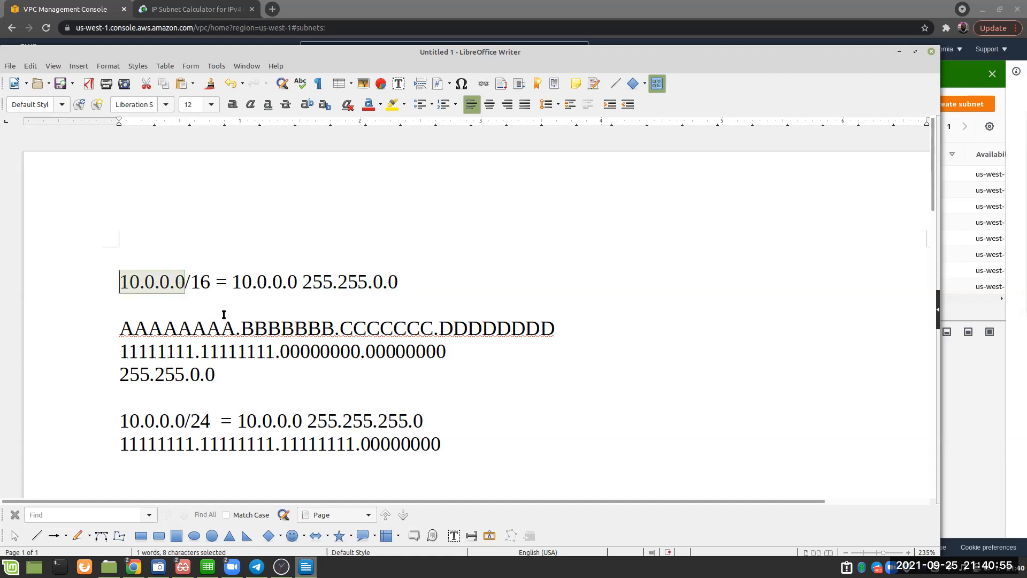
{"action": "left_click_drag", "start_coordinate": [333, 330], "coordinate": [88, 315]}
{"action": "left_click_drag", "start_coordinate": [344, 331], "coordinate": [566, 330]}
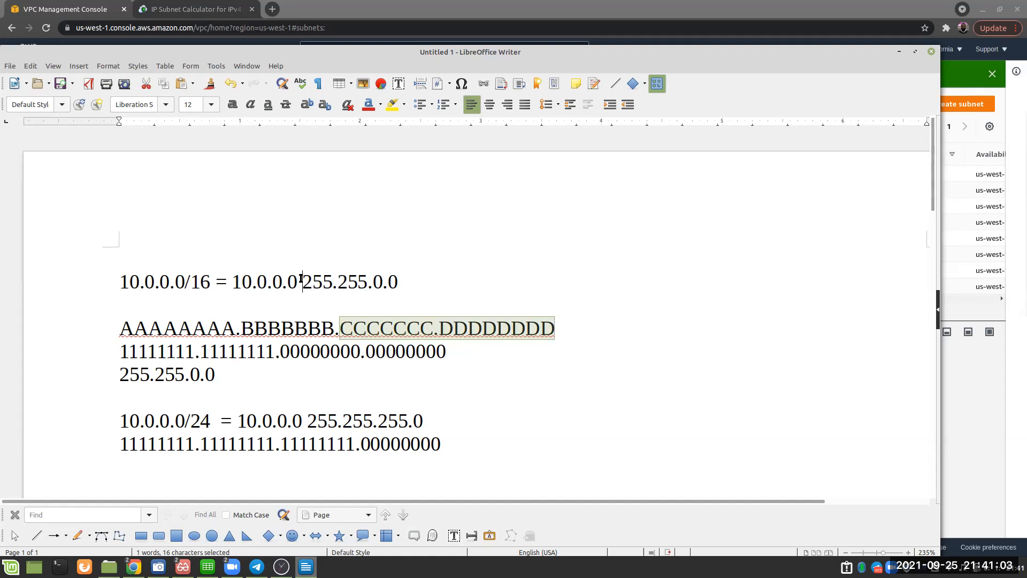
{"action": "left_click", "coordinate": [300, 281]}
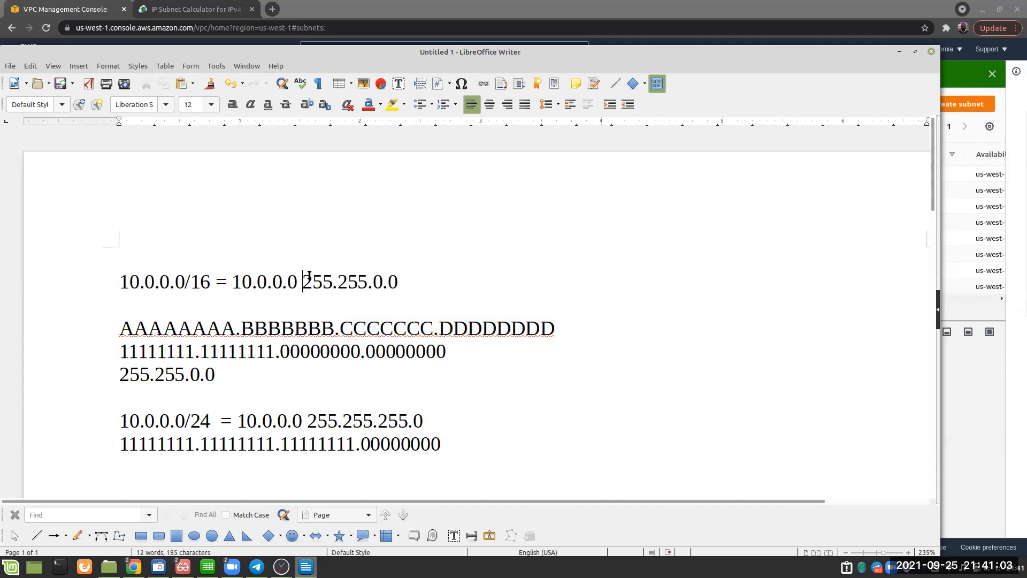
Switch to the VPC console in Chrome and create an internet gateway named VPC A - IGW
{"action": "left_click", "coordinate": [41, 5]}
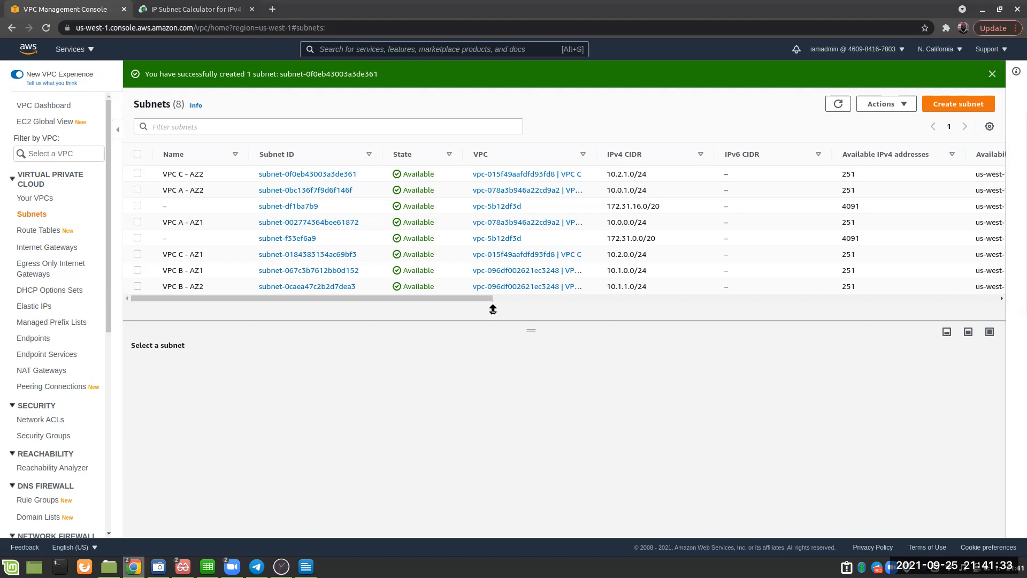
{"action": "left_click", "coordinate": [47, 248]}
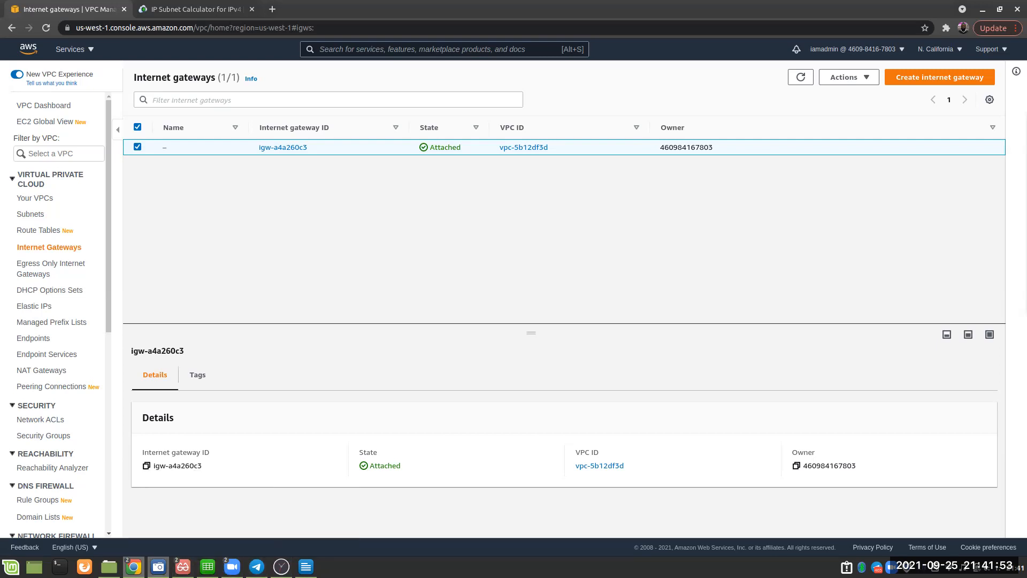
{"action": "mouse_move", "coordinate": [256, 567]}
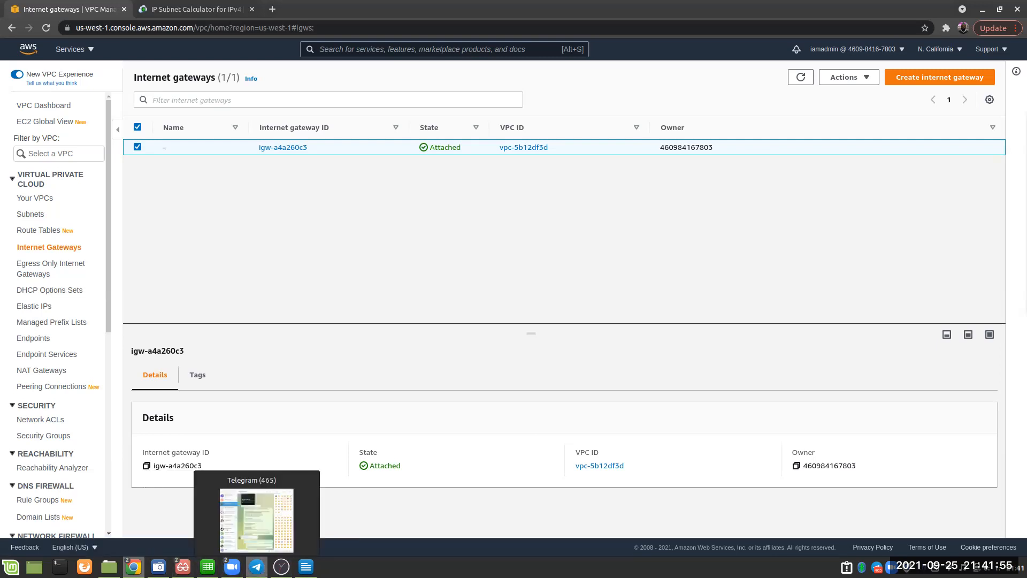
{"action": "left_click", "coordinate": [917, 79]}
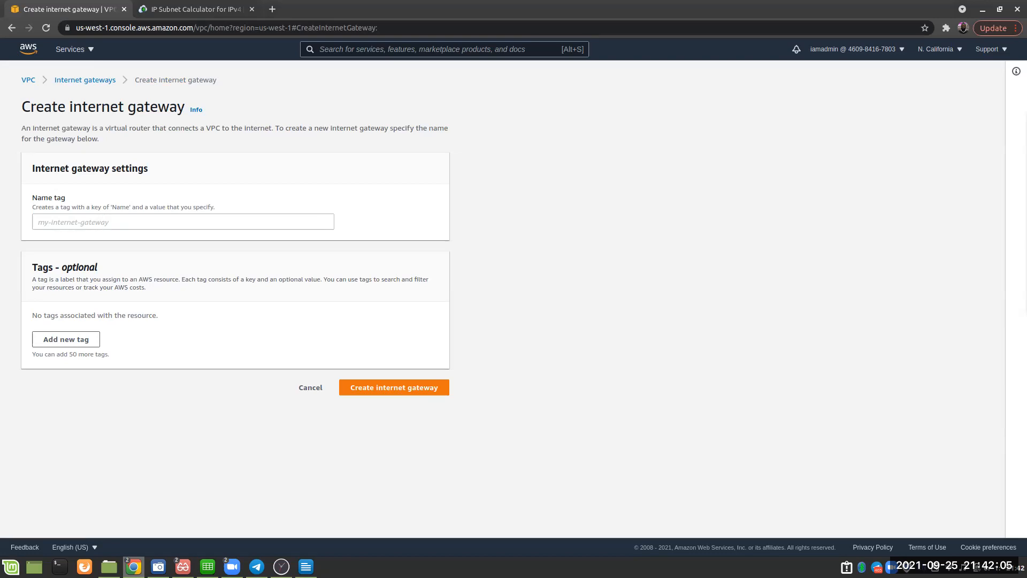
{"action": "left_click", "coordinate": [44, 222]}
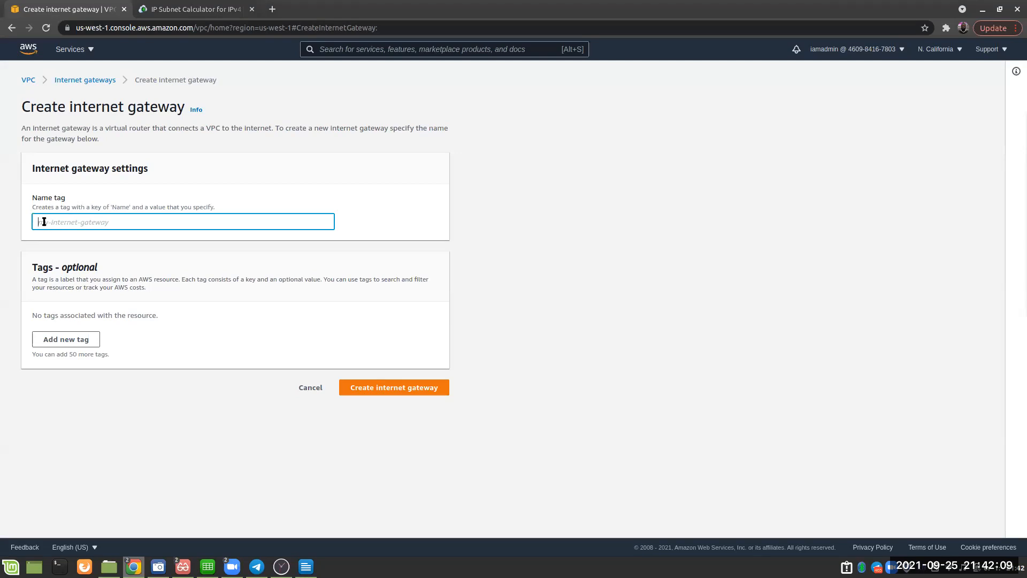
{"action": "type", "text": "VPC"}
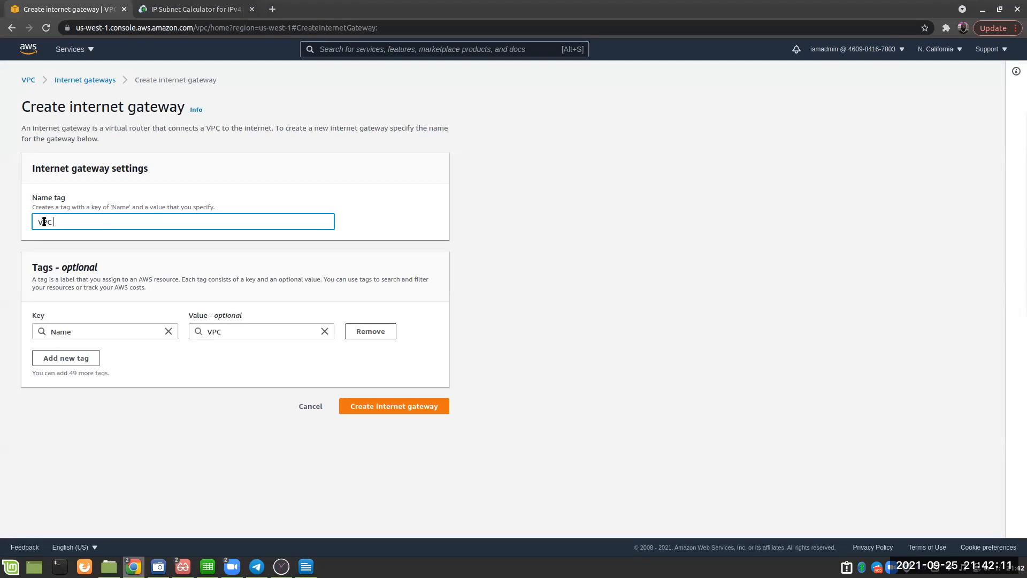
{"action": "type", "text": " A - IGW"}
{"action": "left_click", "coordinate": [263, 334]}
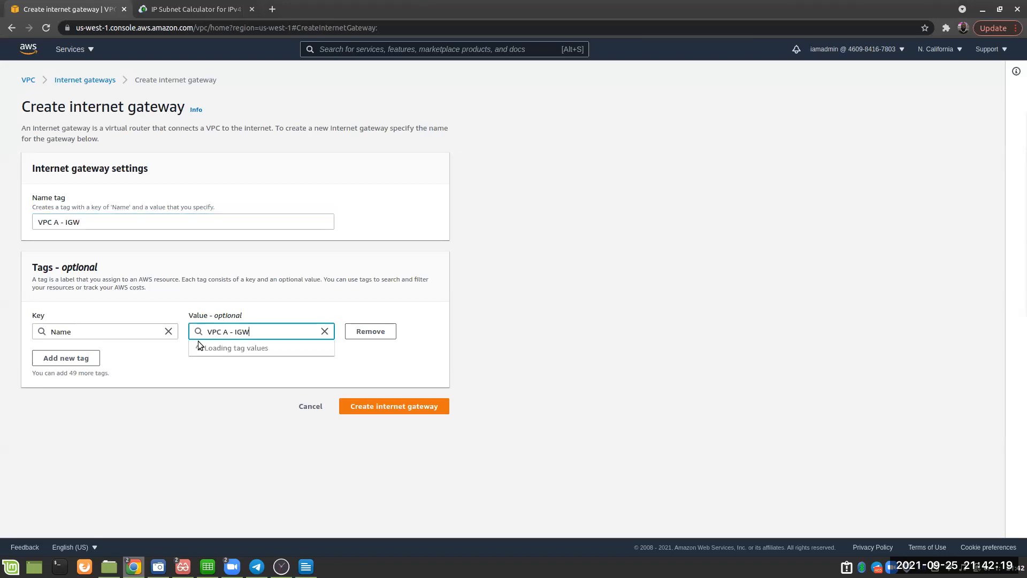
{"action": "left_click", "coordinate": [95, 335]}
{"action": "left_click", "coordinate": [98, 410]}
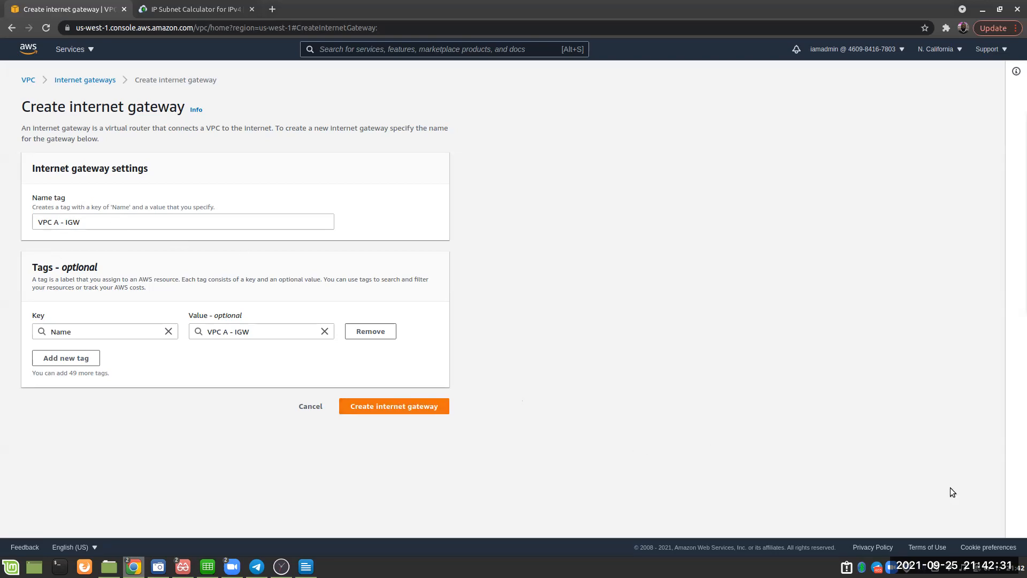
{"action": "left_click", "coordinate": [435, 410]}
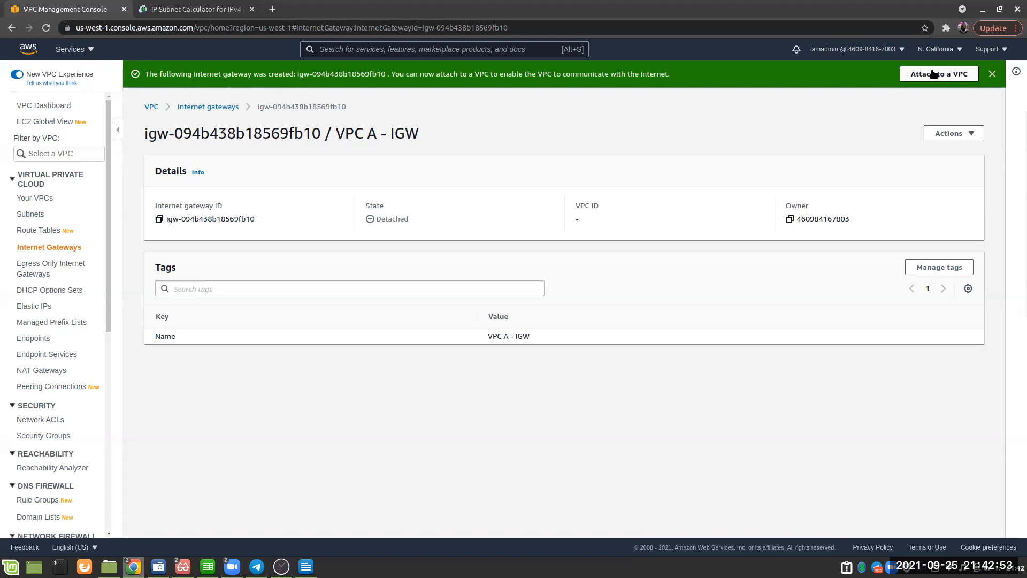
Attach the VPC A - IGW internet gateway to VPC A
{"action": "left_click", "coordinate": [972, 134]}
{"action": "left_click", "coordinate": [944, 151]}
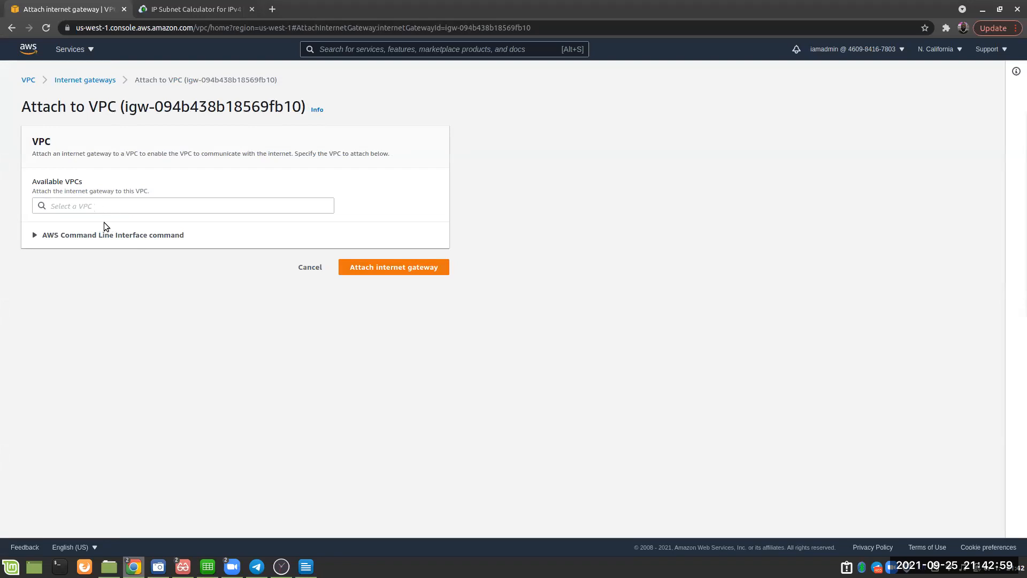
{"action": "left_click", "coordinate": [110, 206]}
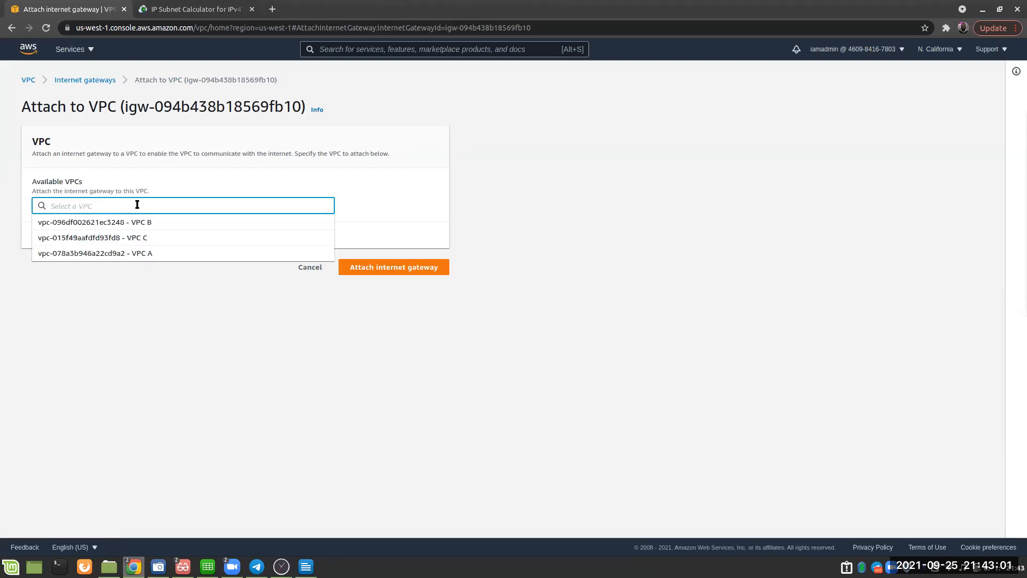
{"action": "left_click", "coordinate": [146, 255]}
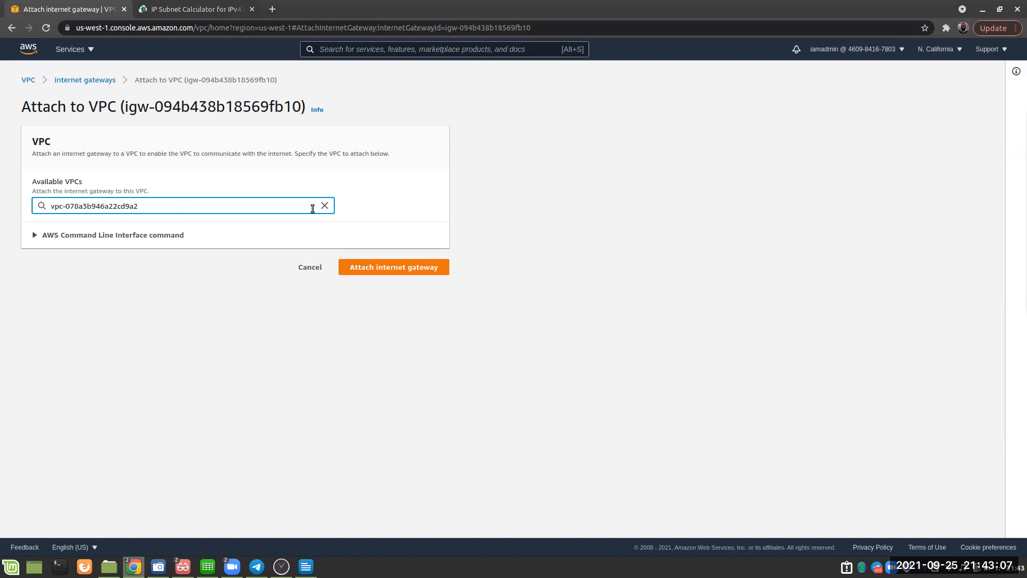
{"action": "left_click", "coordinate": [160, 210]}
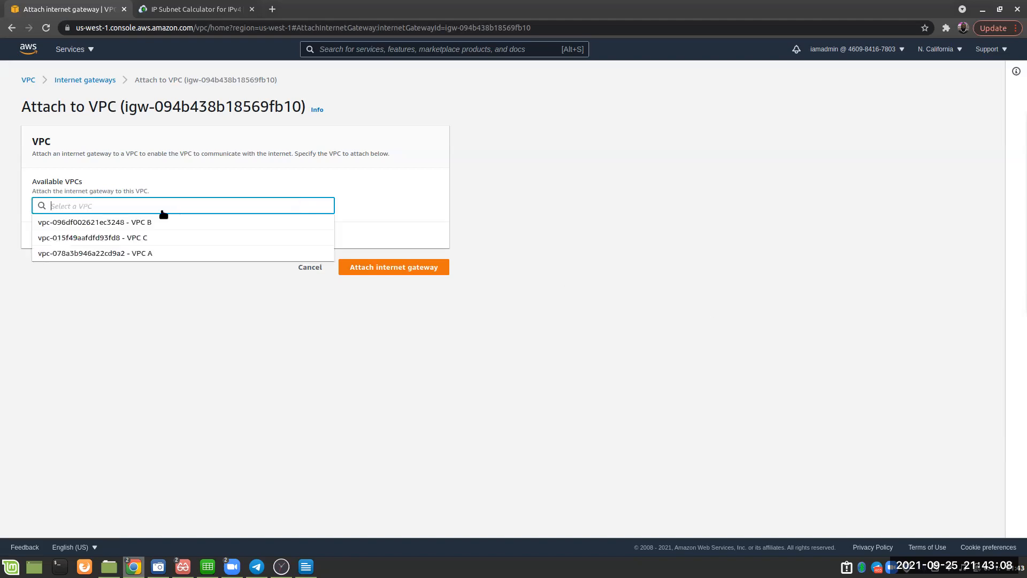
{"action": "left_click", "coordinate": [152, 253]}
{"action": "left_click", "coordinate": [330, 204]}
{"action": "left_click", "coordinate": [154, 254]}
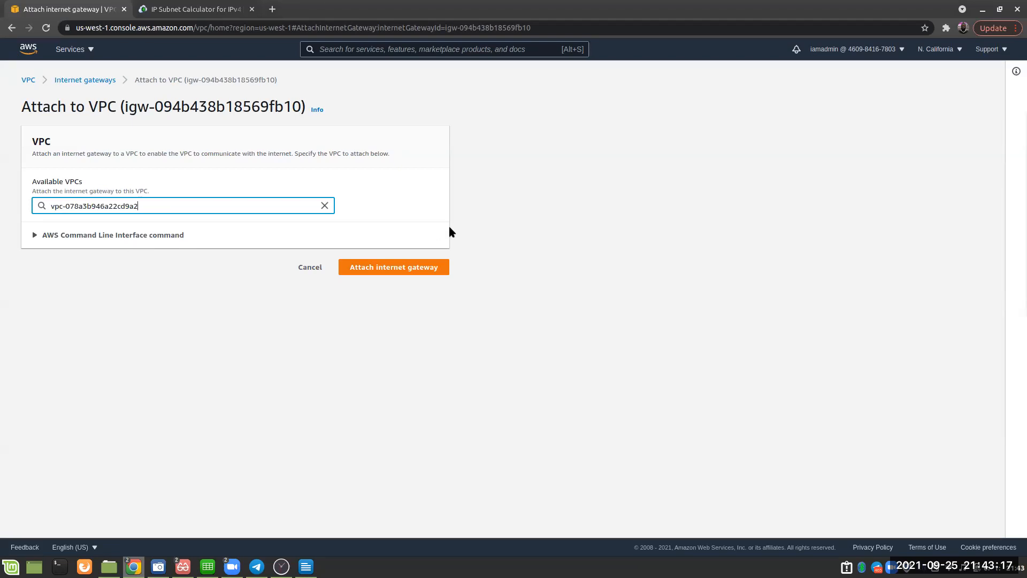
{"action": "left_click", "coordinate": [378, 268]}
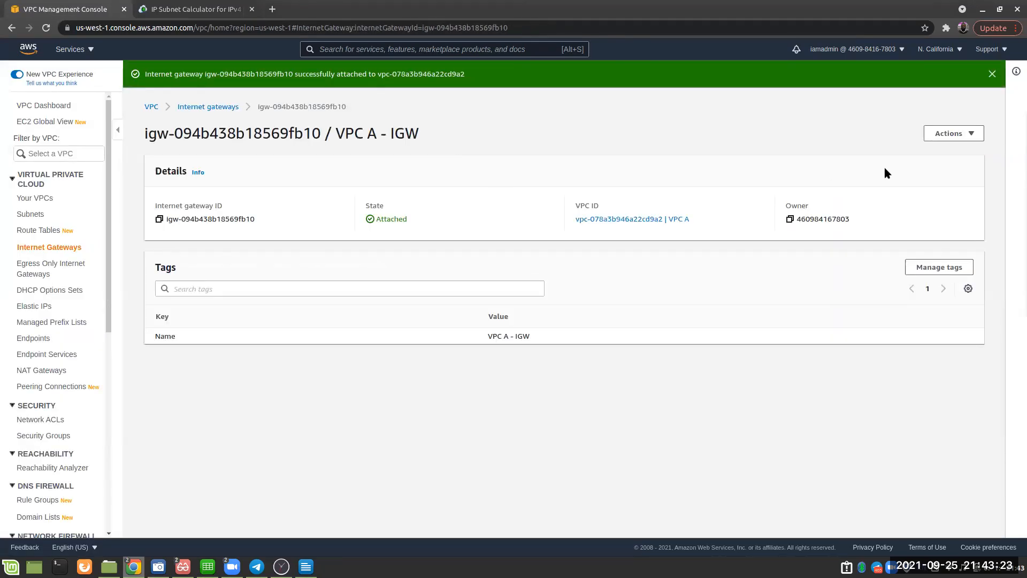
Create another internet gateway with the name tag VPC B - IGW
{"action": "left_click", "coordinate": [61, 248]}
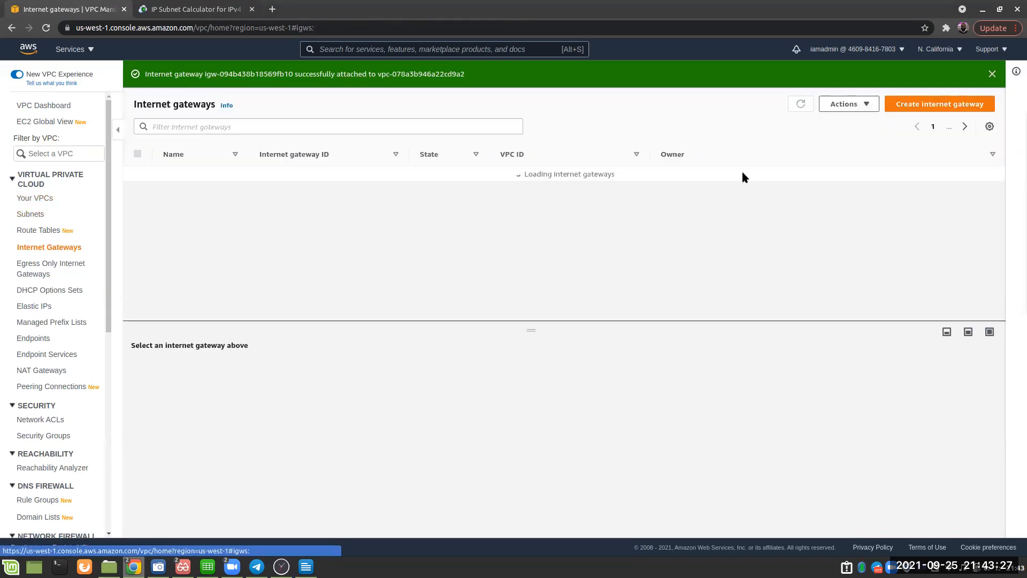
{"action": "left_click", "coordinate": [951, 108]}
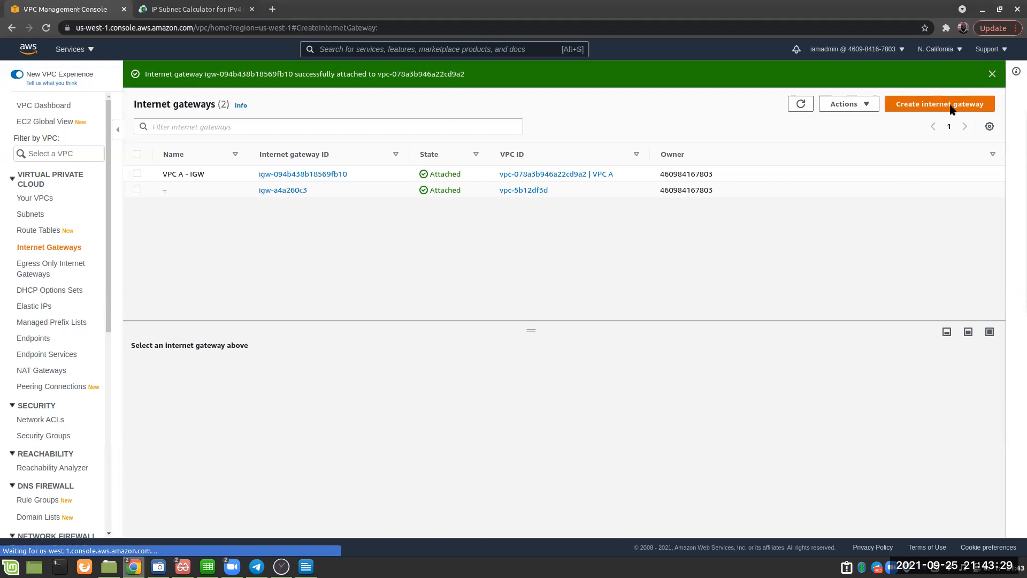
{"action": "left_click", "coordinate": [60, 221]}
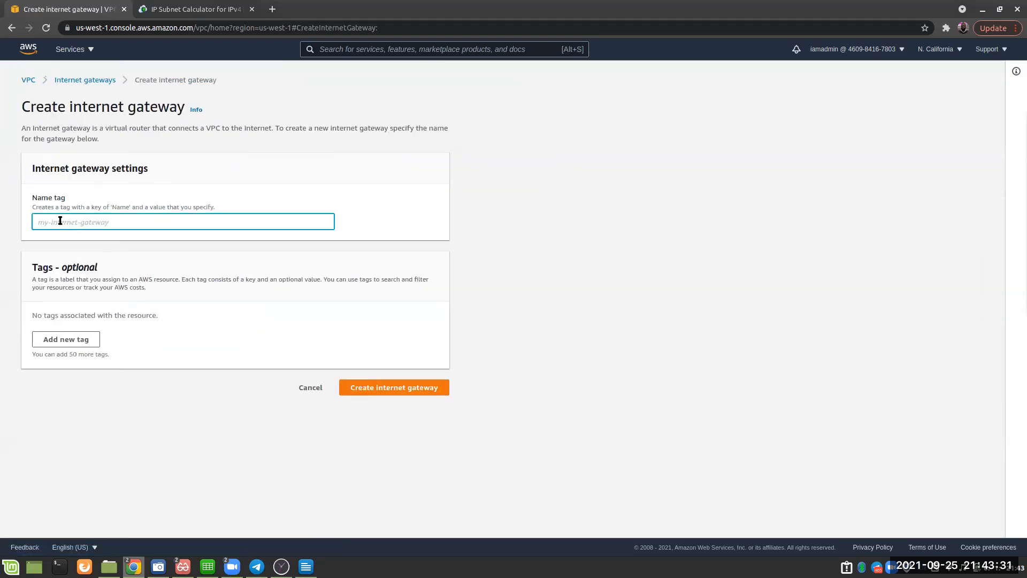
{"action": "type", "text": "VPC"}
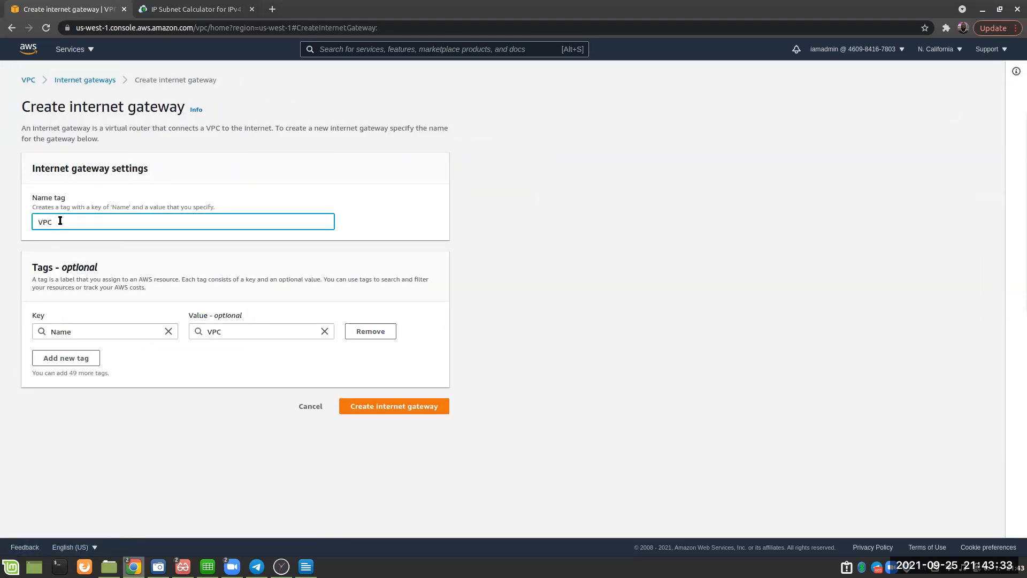
{"action": "type", "text": " B - IGW"}
{"action": "left_click", "coordinate": [413, 412]}
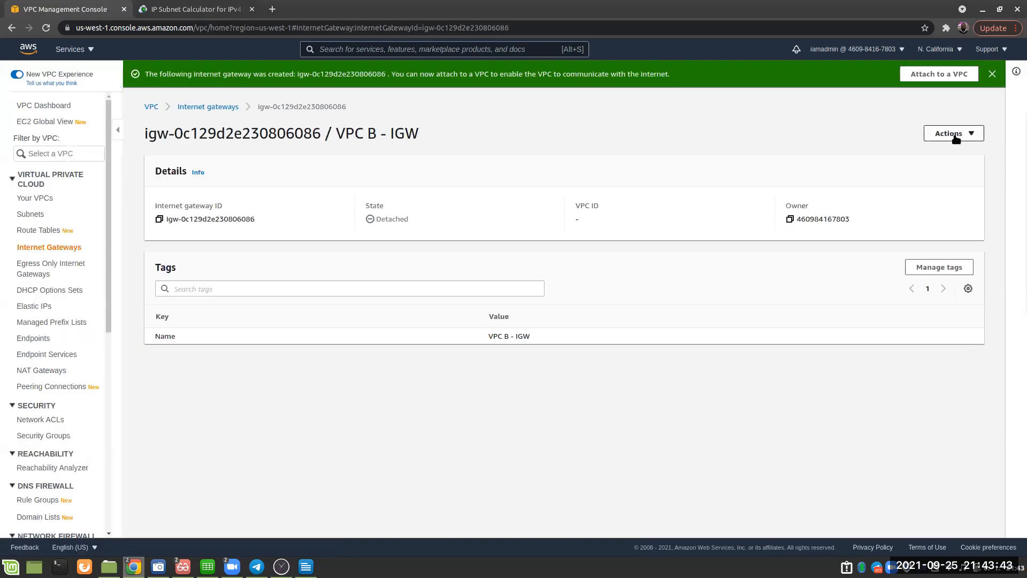
Attach the VPC B - IGW internet gateway to VPC B
{"action": "left_click", "coordinate": [960, 136]}
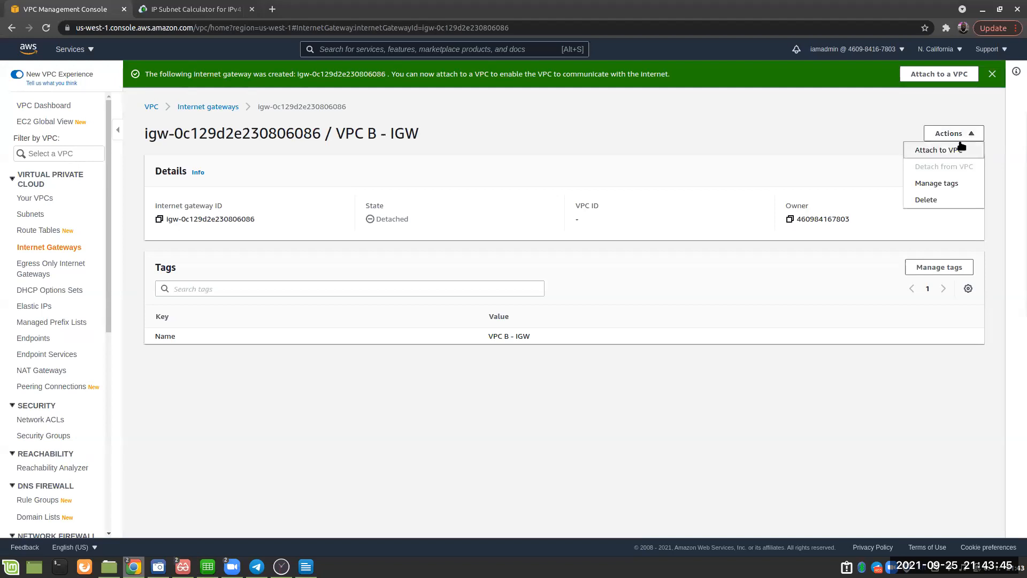
{"action": "left_click", "coordinate": [962, 149]}
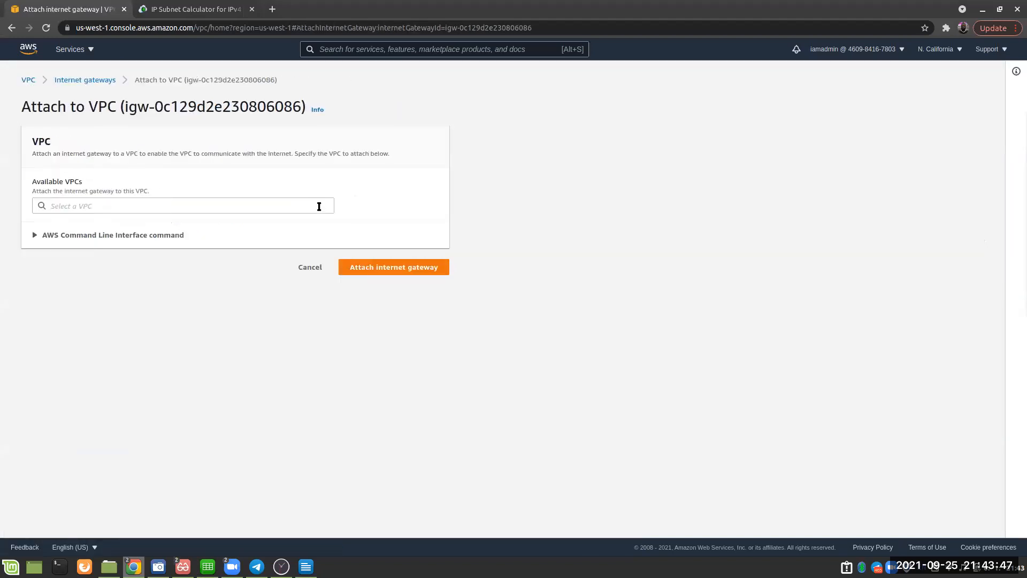
{"action": "left_click", "coordinate": [236, 204]}
{"action": "left_click", "coordinate": [150, 222]}
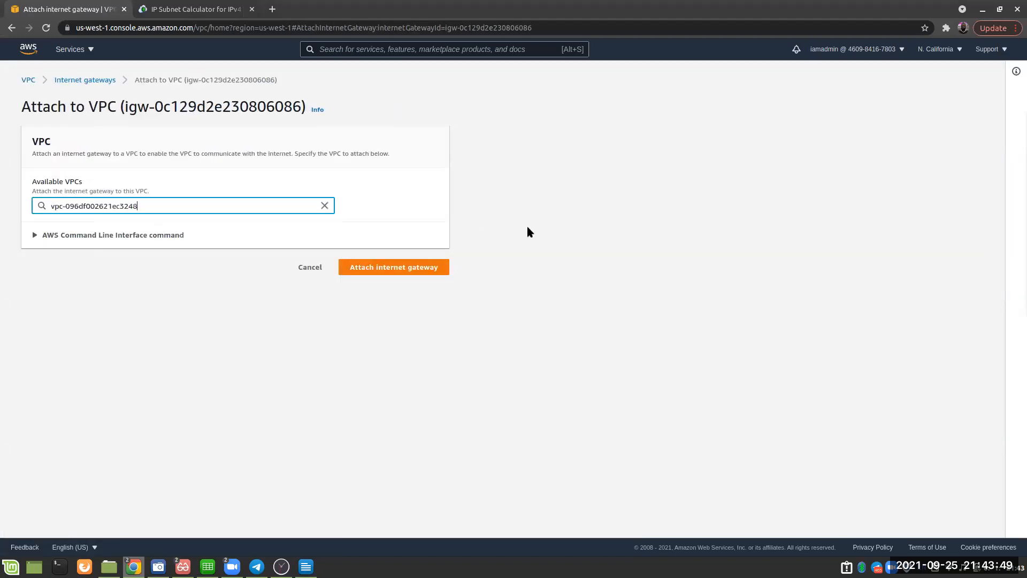
{"action": "left_click", "coordinate": [383, 266]}
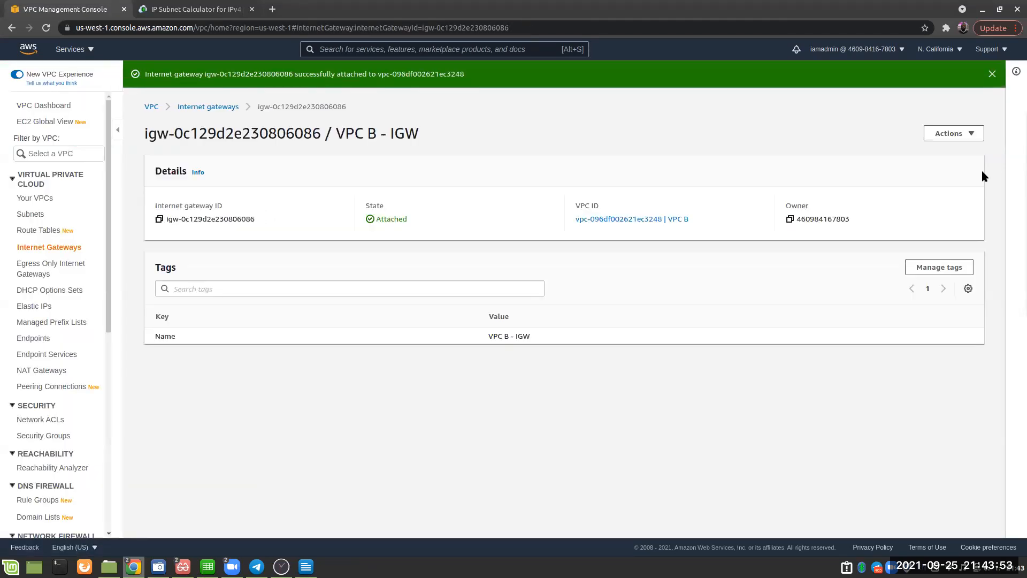
Create a third internet gateway with the name tag VPC C - IGW
{"action": "left_click", "coordinate": [48, 247]}
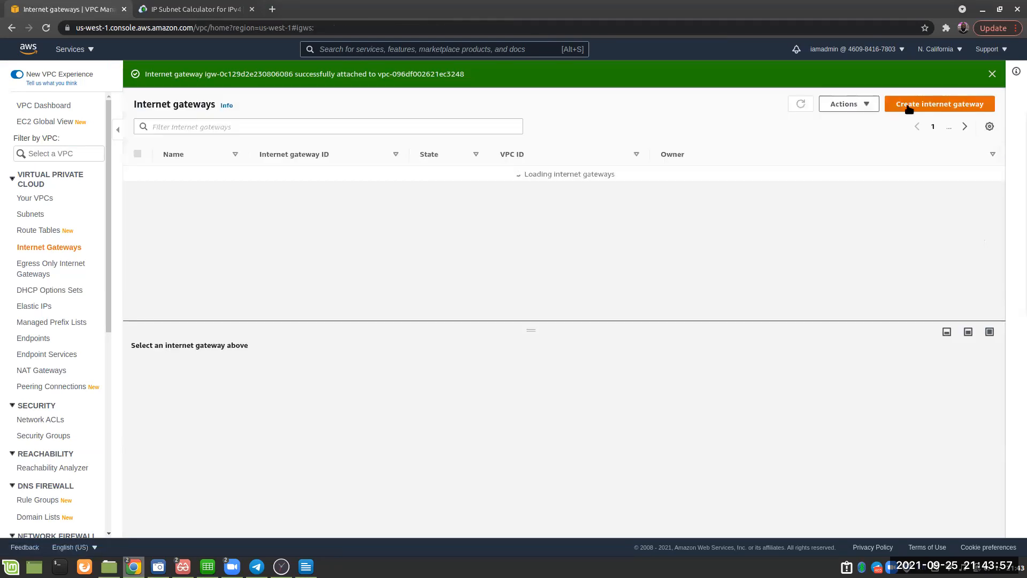
{"action": "left_click", "coordinate": [909, 105]}
{"action": "left_click", "coordinate": [71, 220]}
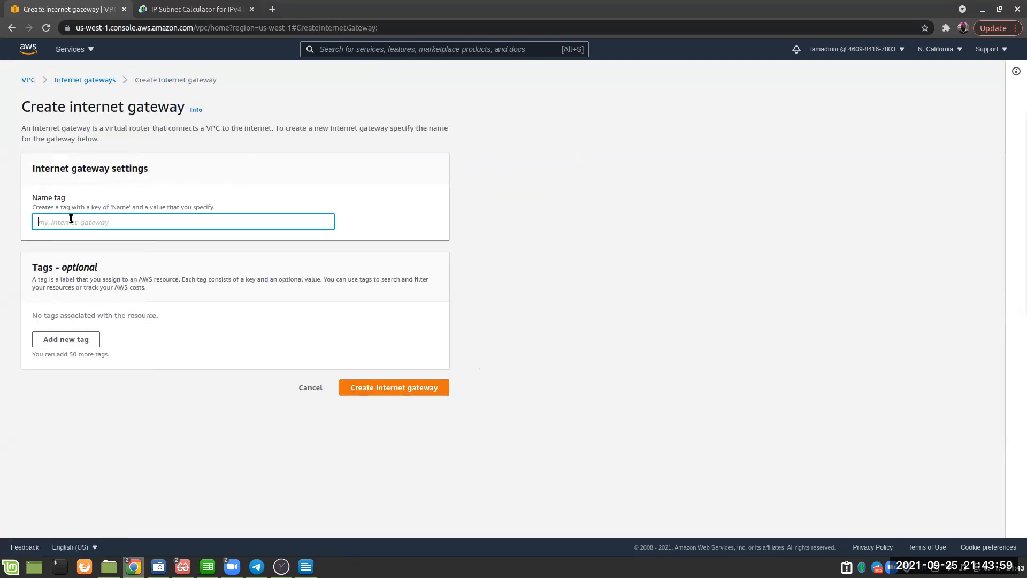
{"action": "type", "text": "VPC"}
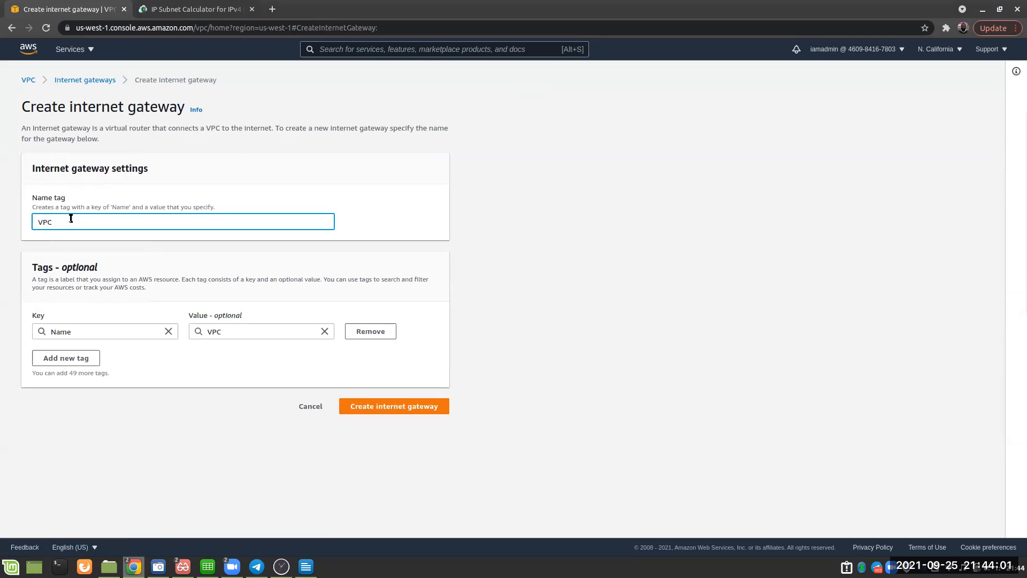
{"action": "type", "text": " C - IGW"}
{"action": "left_click", "coordinate": [408, 413]}
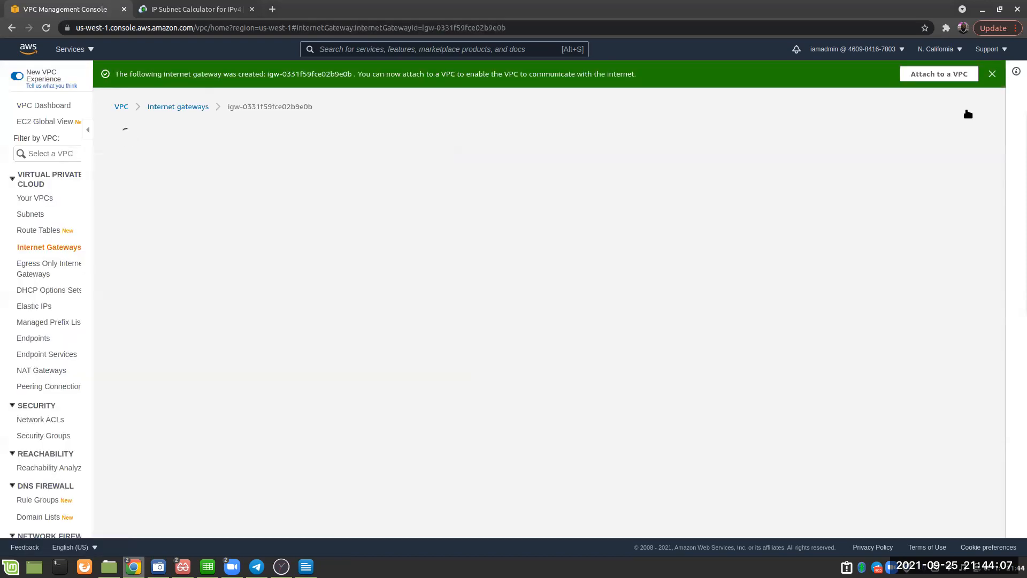
Attach the VPC C - IGW internet gateway to VPC C
{"action": "left_click", "coordinate": [972, 133]}
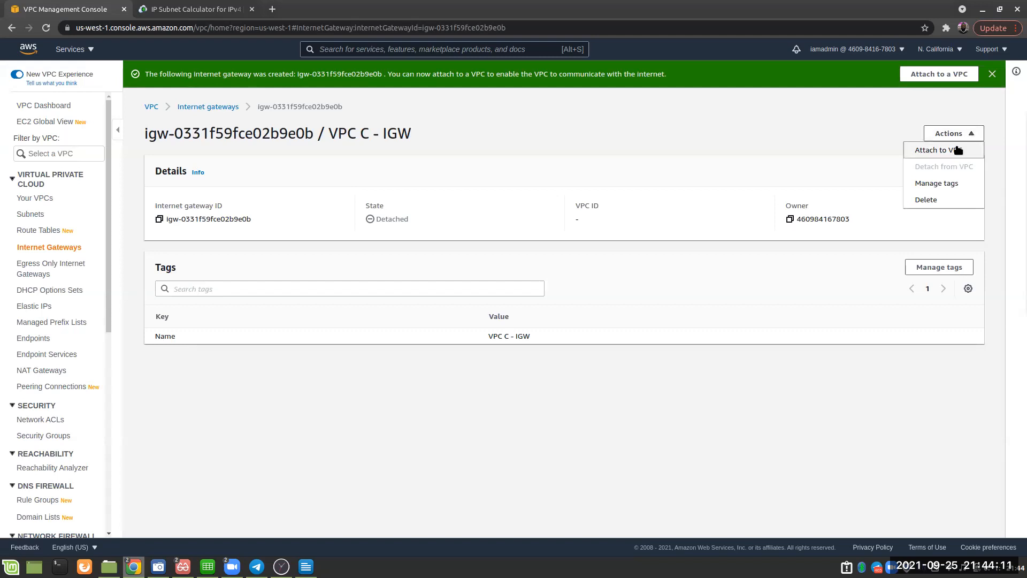
{"action": "left_click", "coordinate": [957, 151]}
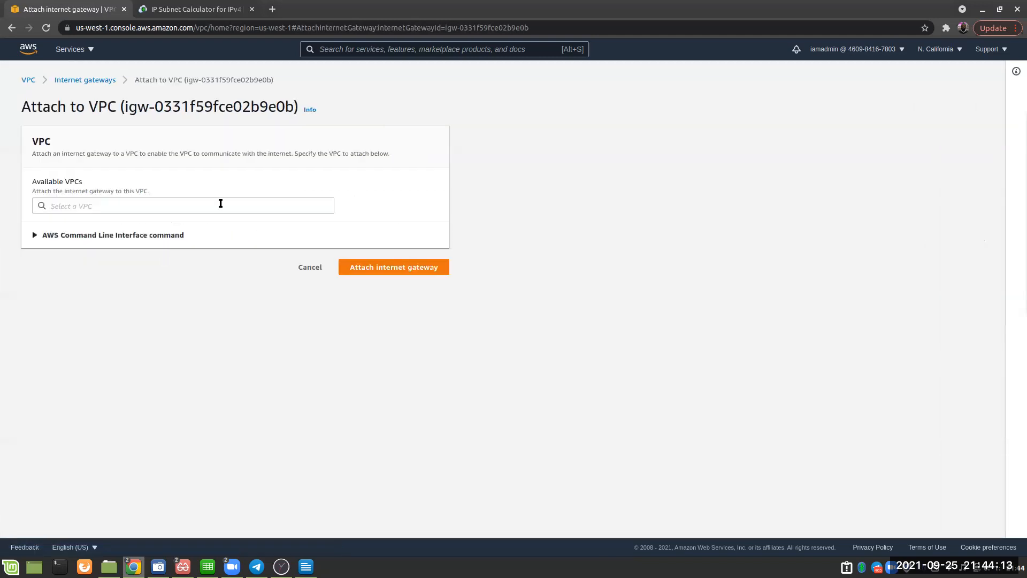
{"action": "left_click", "coordinate": [161, 208]}
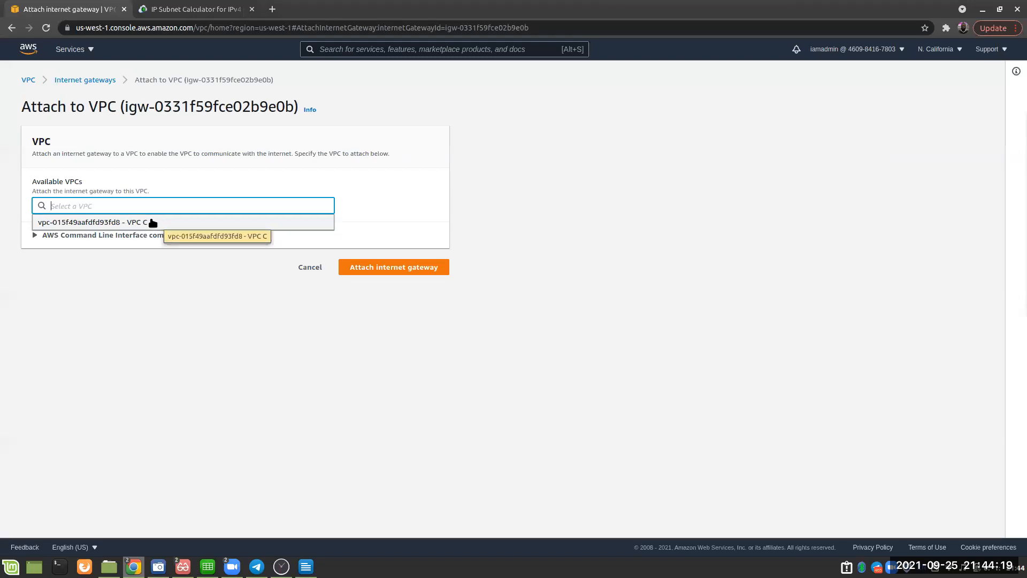
{"action": "left_click", "coordinate": [153, 223]}
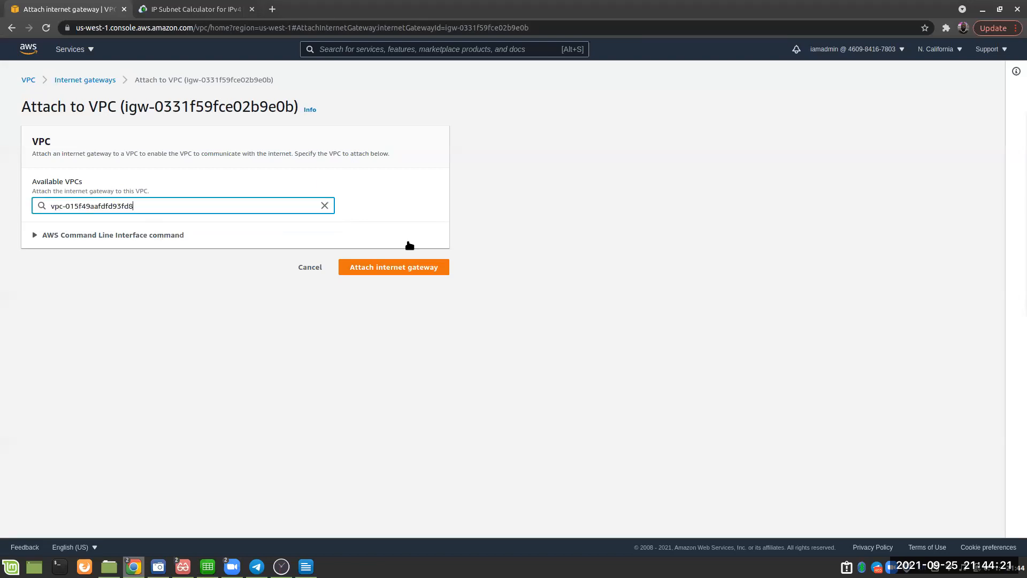
{"action": "left_click", "coordinate": [394, 270]}
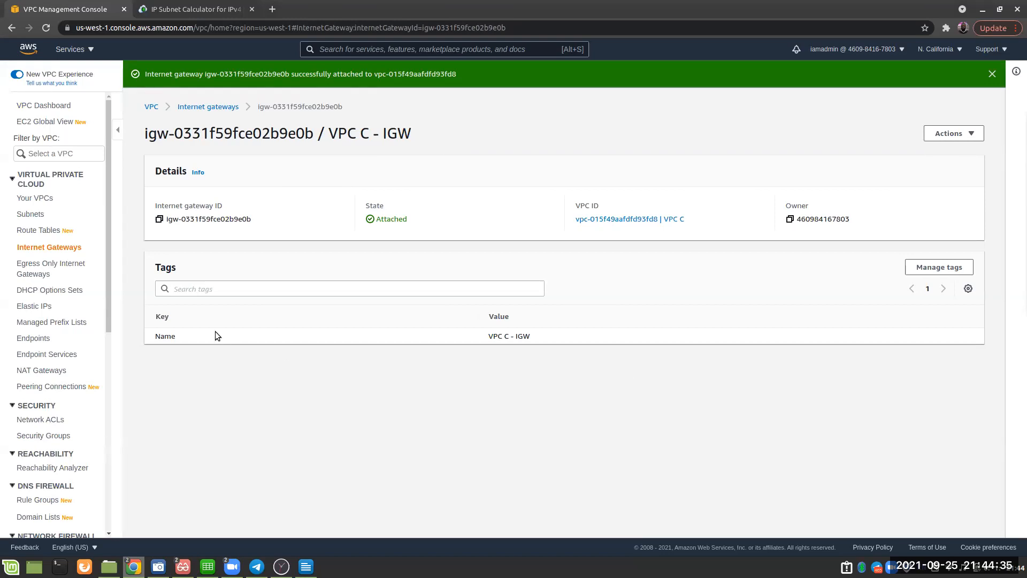
Display the list of route tables and widen its VPC column enough to read the full VPC names
{"action": "left_click", "coordinate": [39, 230]}
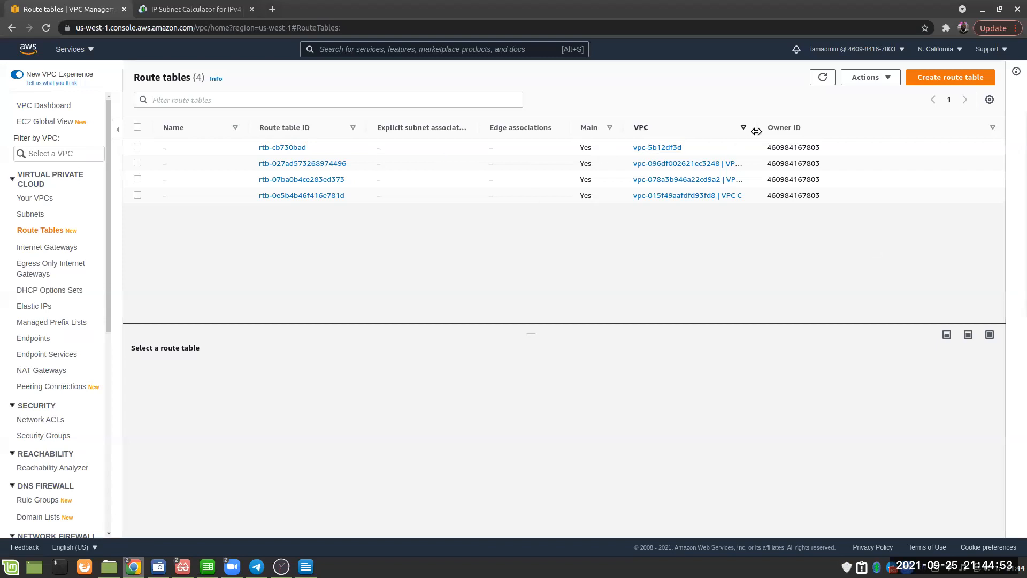
{"action": "left_click_drag", "start_coordinate": [758, 128], "coordinate": [792, 129]}
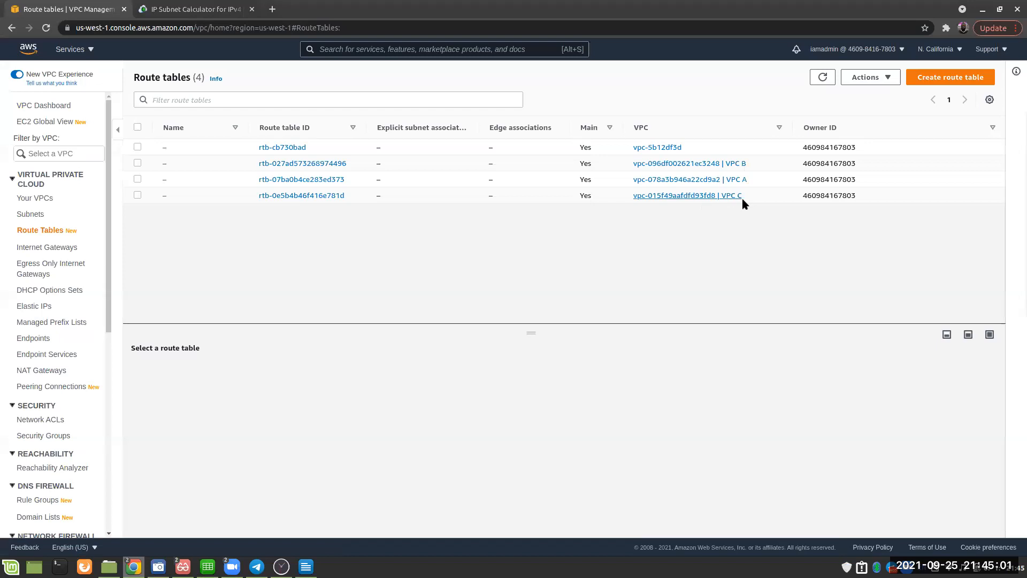
Name the route table belonging to VPC A "VPC A Route Table"
{"action": "mouse_move", "coordinate": [163, 179]}
{"action": "left_click", "coordinate": [174, 181]}
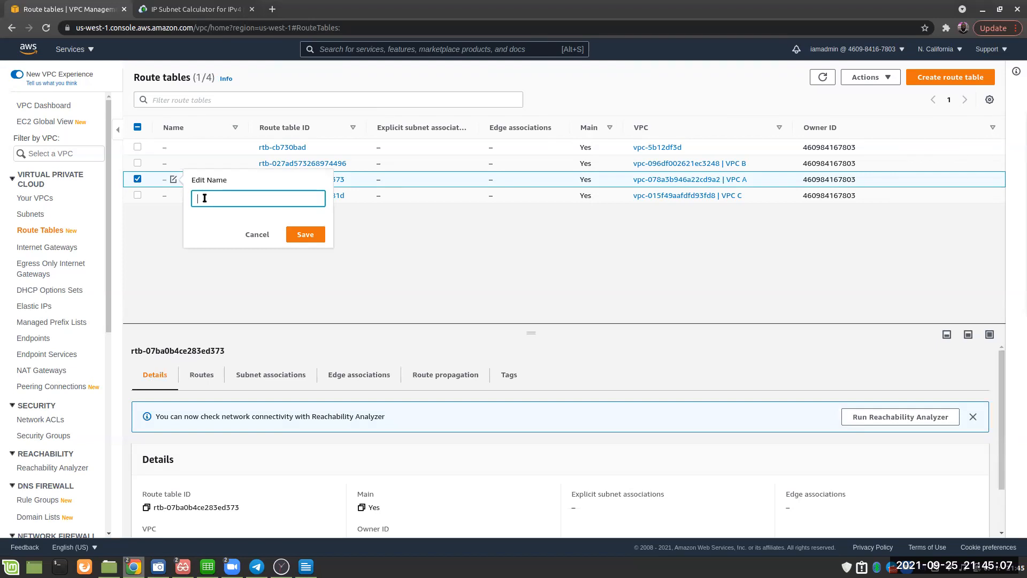
{"action": "type", "text": "VPC A Rozut"}
{"action": "key", "text": "BackSpace"}
{"action": "key", "text": "BackSpace"}
{"action": "type", "text": "ute Table"}
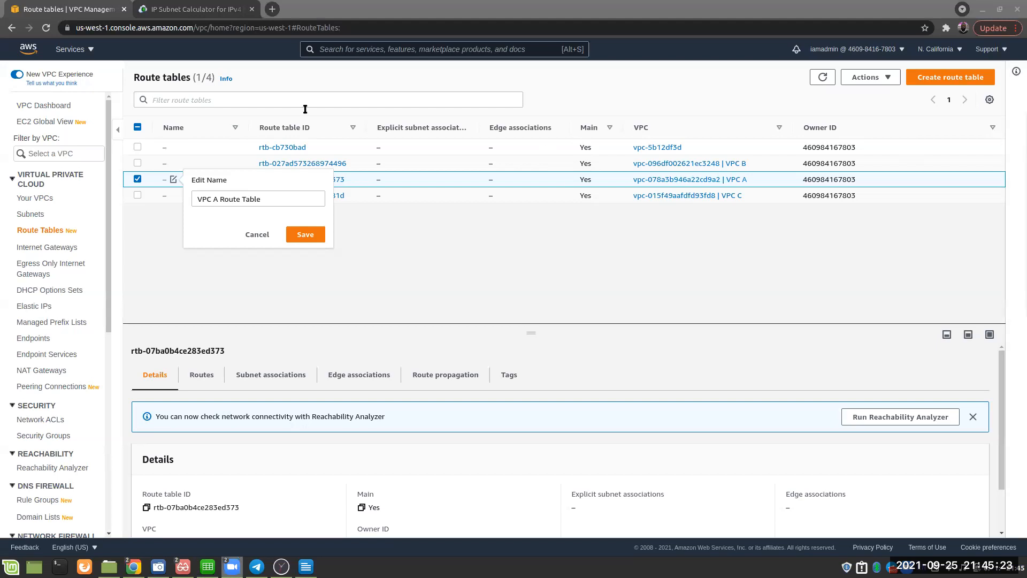
{"action": "left_click", "coordinate": [304, 234]}
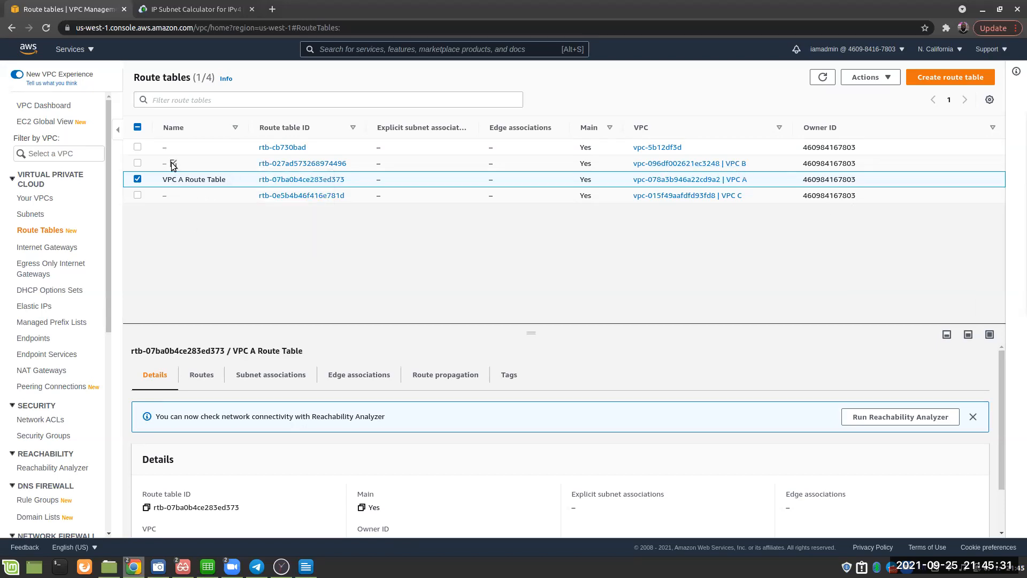
Name the route table belonging to VPC B "VPC B Route Table"
{"action": "left_click", "coordinate": [174, 164]}
{"action": "type", "text": "VPC "}
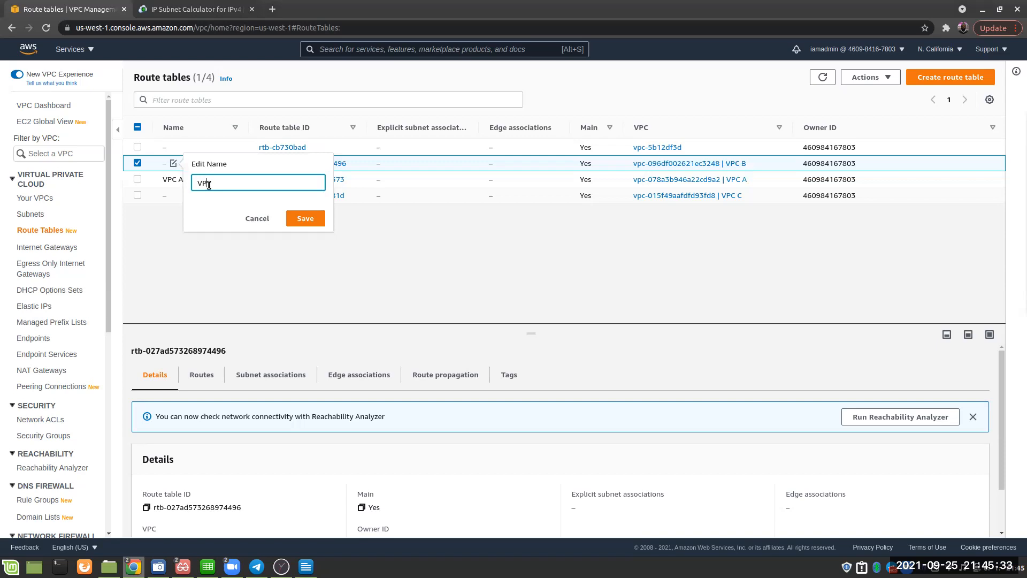
{"action": "type", "text": "R Route"}
{"action": "key", "text": "BackSpace"}
{"action": "key", "text": "BackSpace"}
{"action": "key", "text": "BackSpace"}
{"action": "key", "text": "BackSpace"}
{"action": "type", "text": "B Route Table"}
{"action": "left_click", "coordinate": [306, 219]}
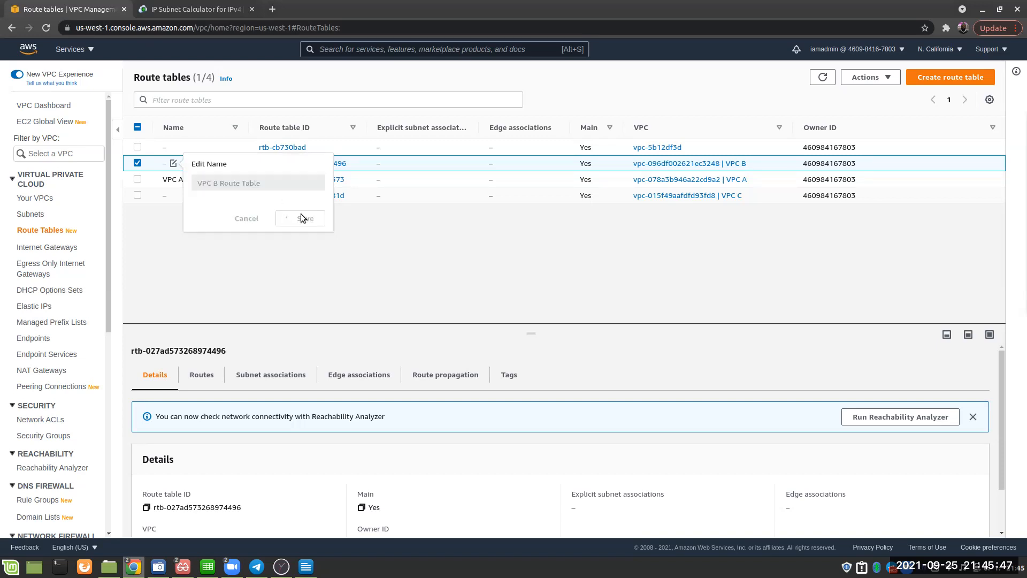
Name the route table belonging to VPC C "VPC C Route Table"
{"action": "left_click", "coordinate": [173, 196]}
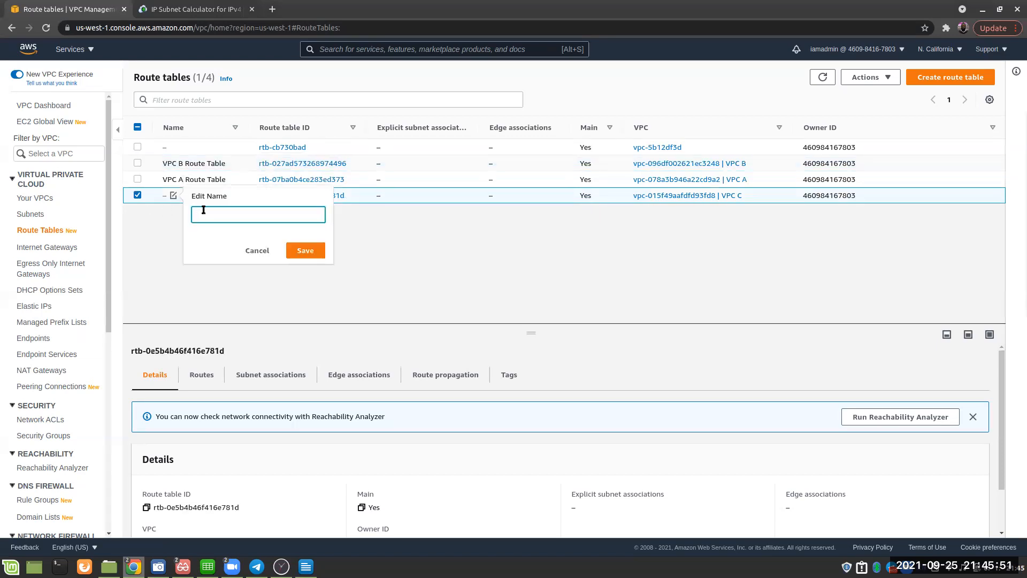
{"action": "type", "text": "VPC C Route Table"}
{"action": "left_click", "coordinate": [309, 251]}
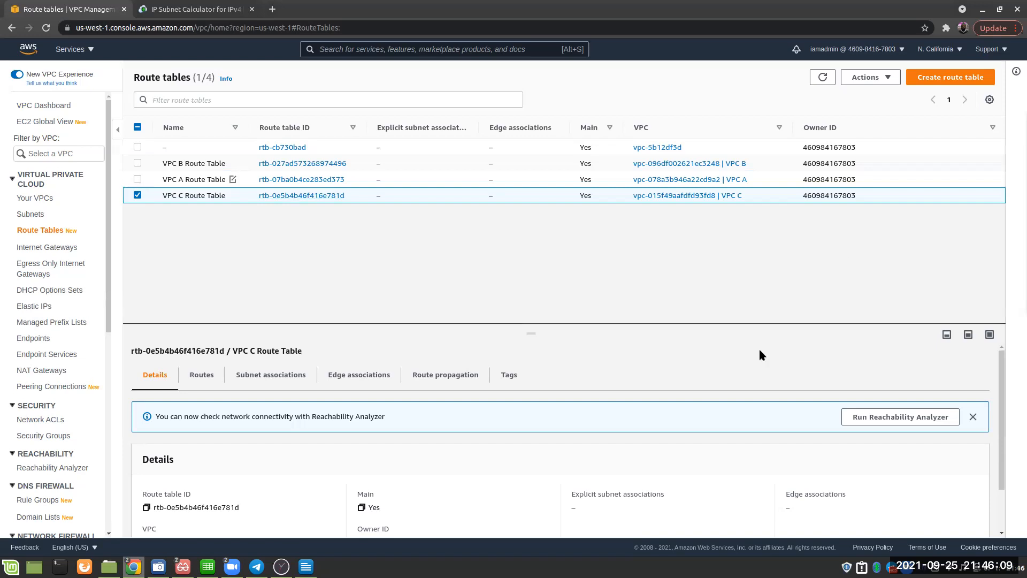
Edit the routes of VPC A Route Table and add a new route with destination 0.0.0.0/0
{"action": "left_click", "coordinate": [138, 195]}
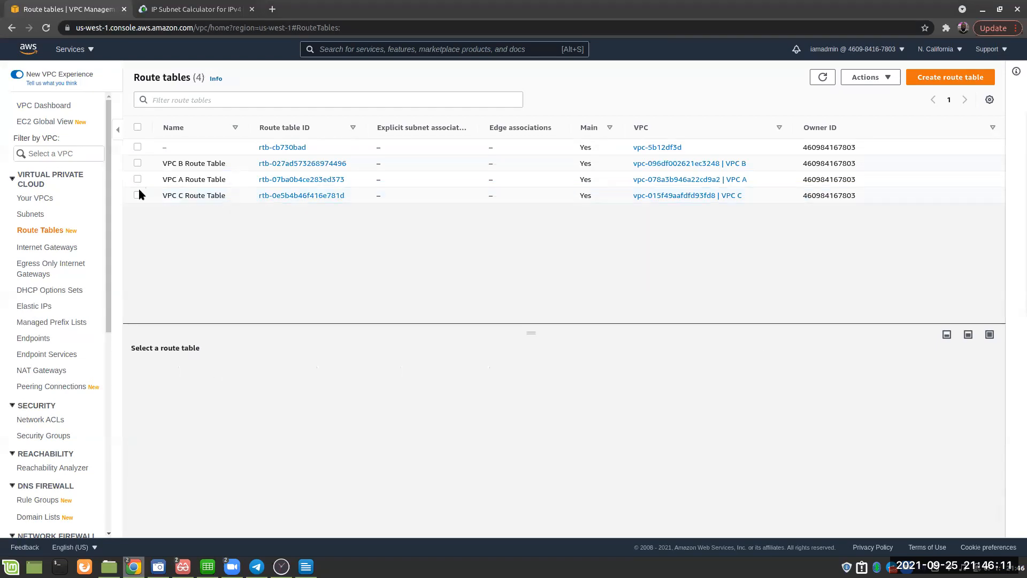
{"action": "left_click", "coordinate": [137, 179]}
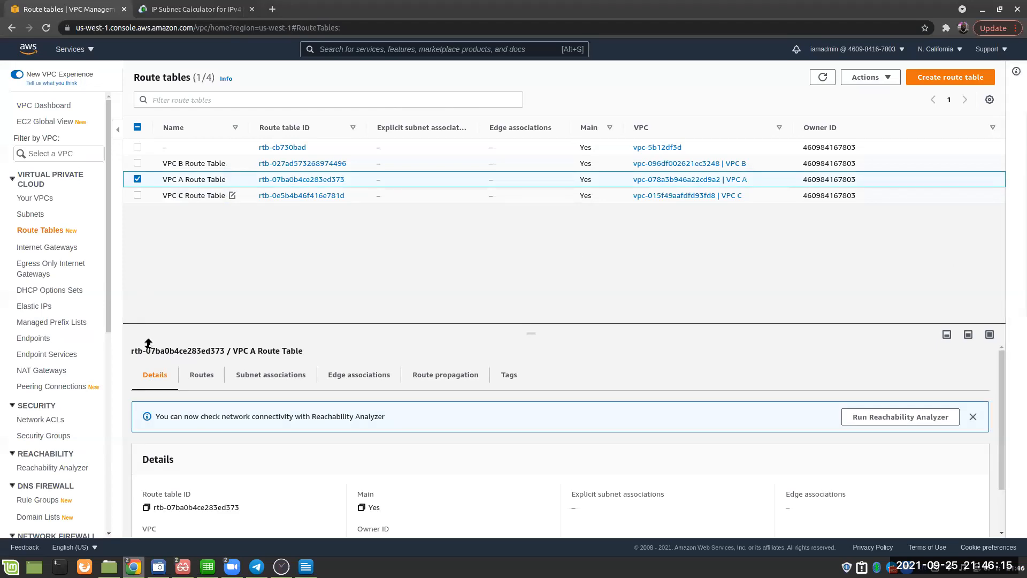
{"action": "left_click", "coordinate": [202, 376]}
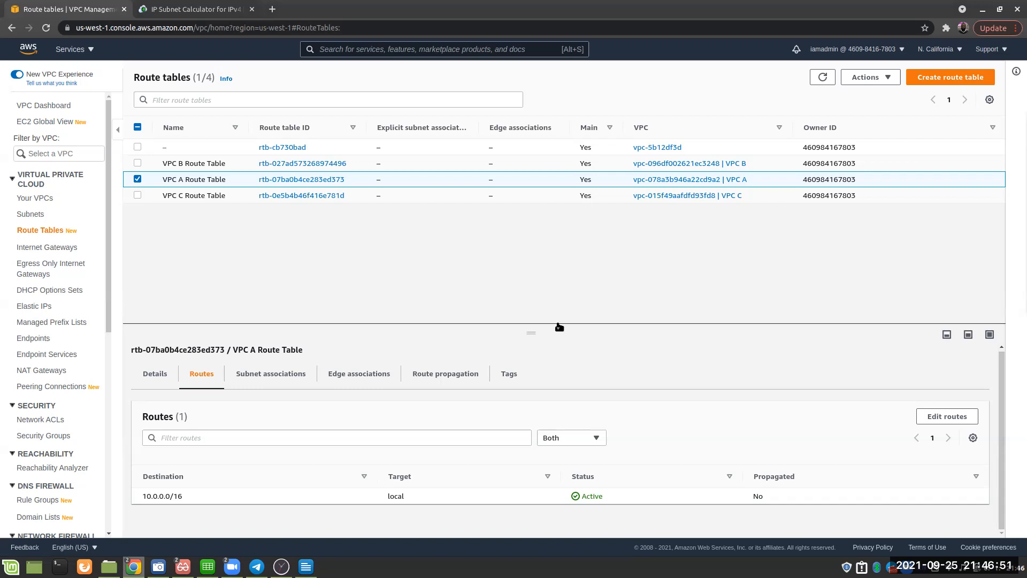
{"action": "left_click", "coordinate": [938, 419]}
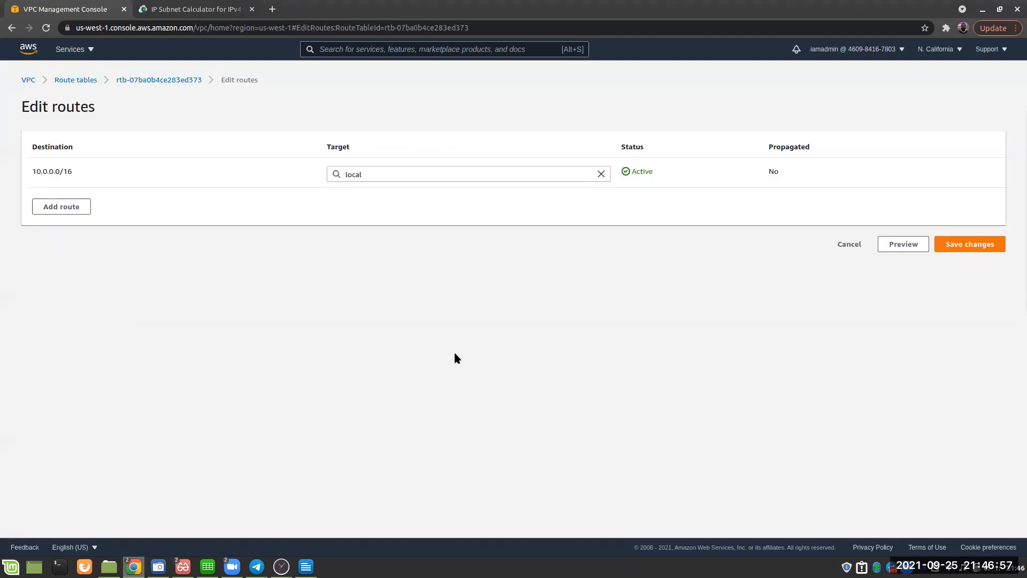
{"action": "left_click", "coordinate": [52, 208]}
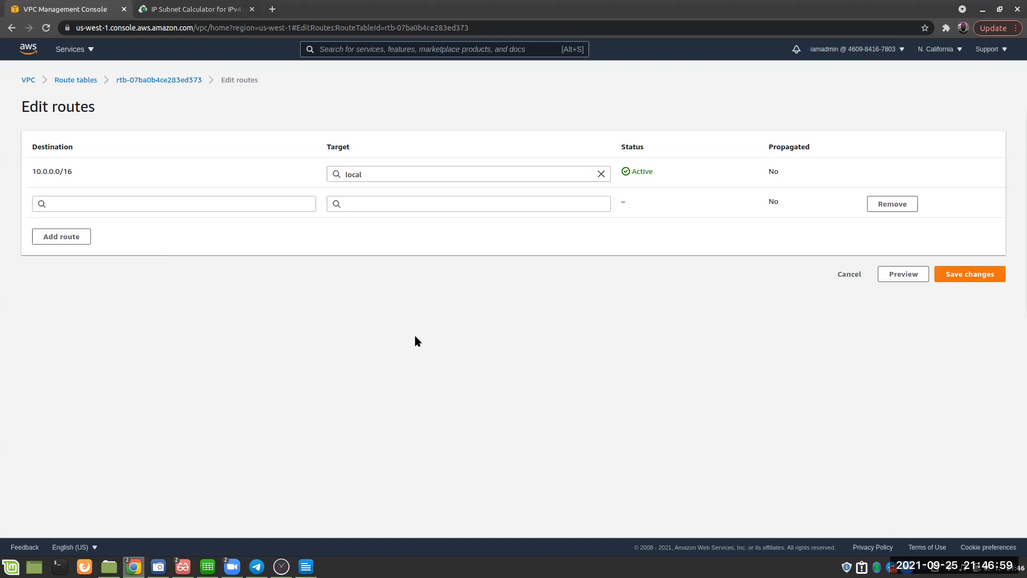
{"action": "left_click", "coordinate": [80, 202]}
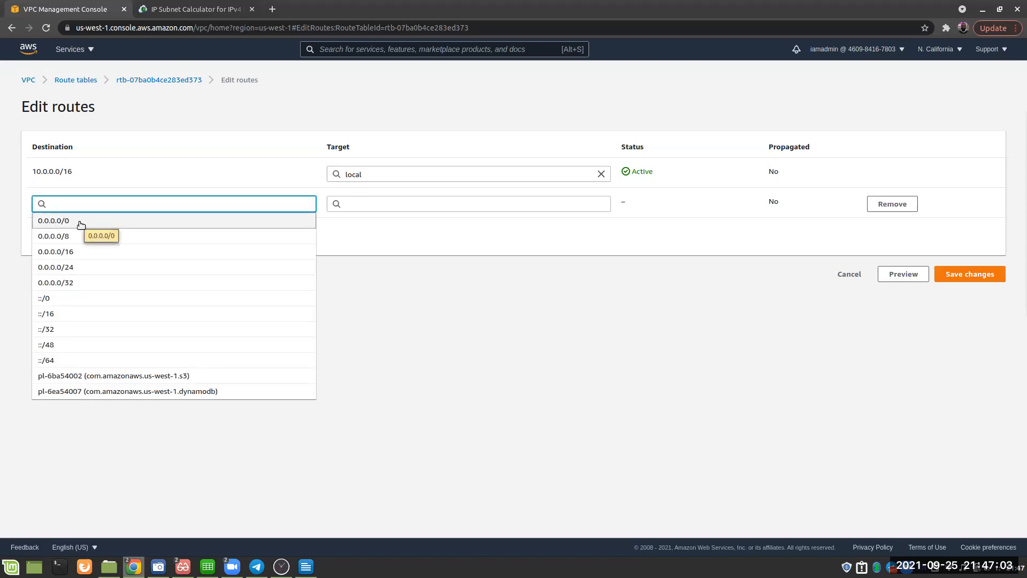
{"action": "left_click", "coordinate": [83, 222]}
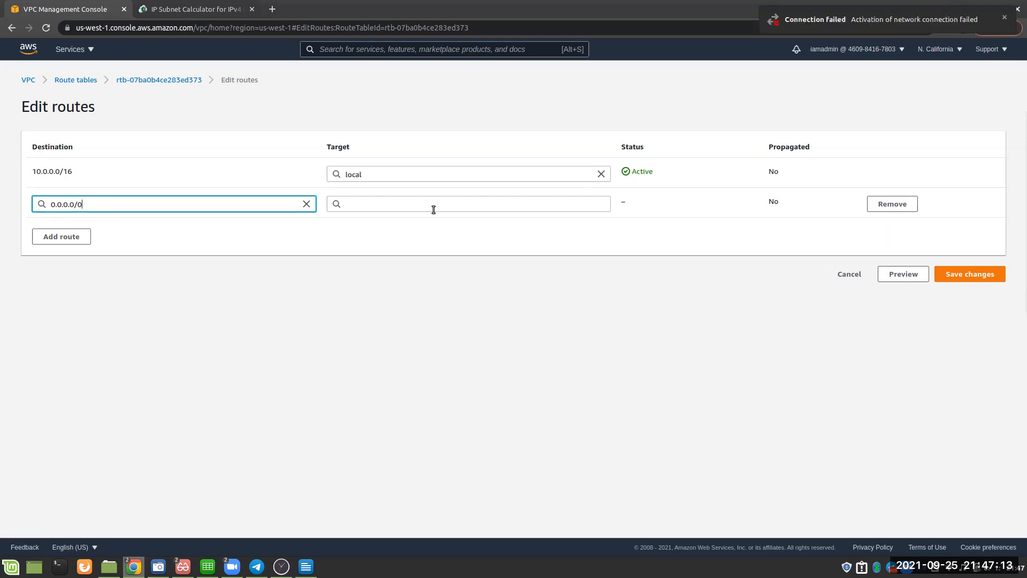
Target the new 0.0.0.0/0 route at the VPC A - IGW internet gateway and save the route changes
{"action": "left_click", "coordinate": [468, 208]}
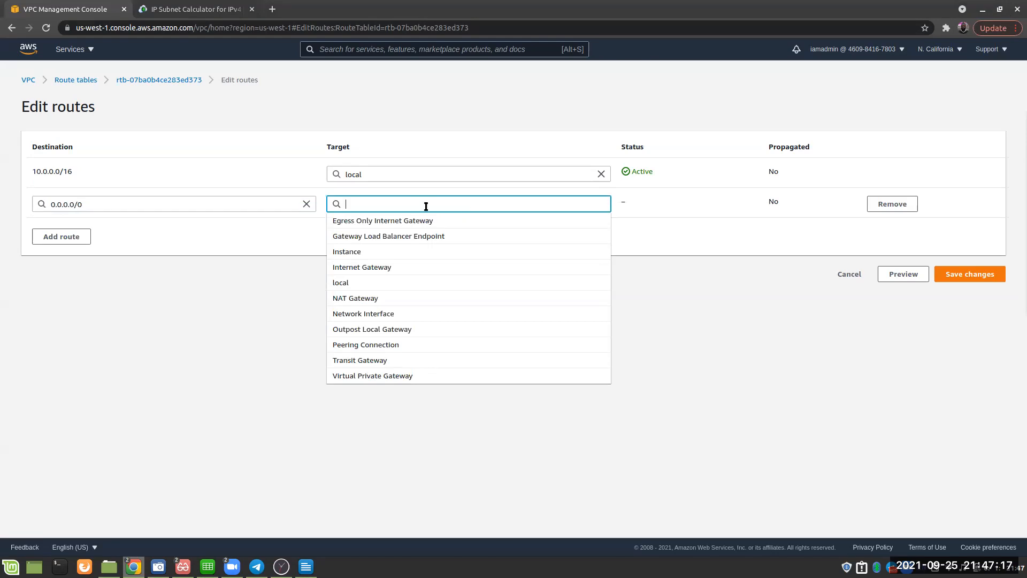
{"action": "left_click", "coordinate": [443, 267]}
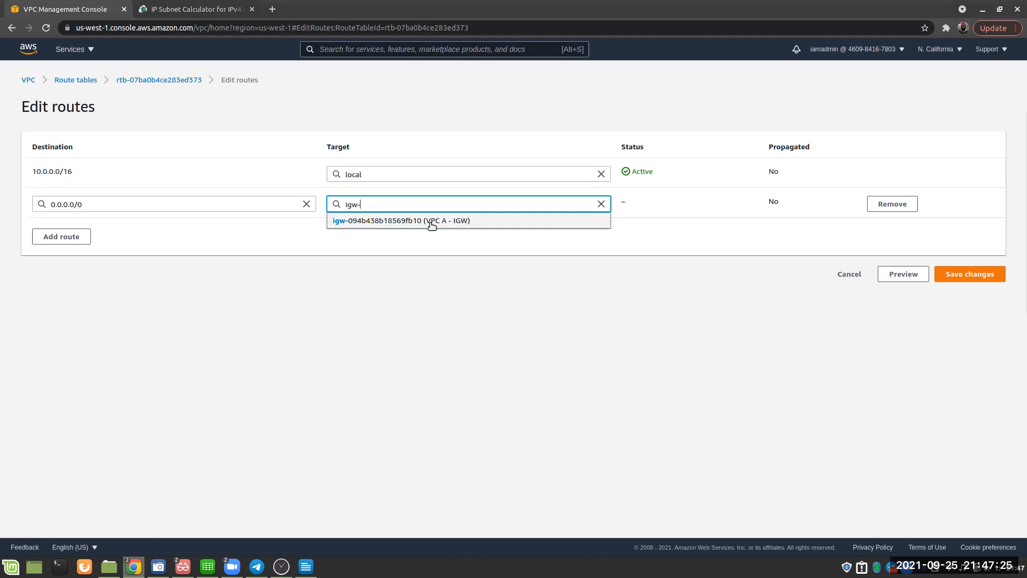
{"action": "left_click", "coordinate": [431, 224]}
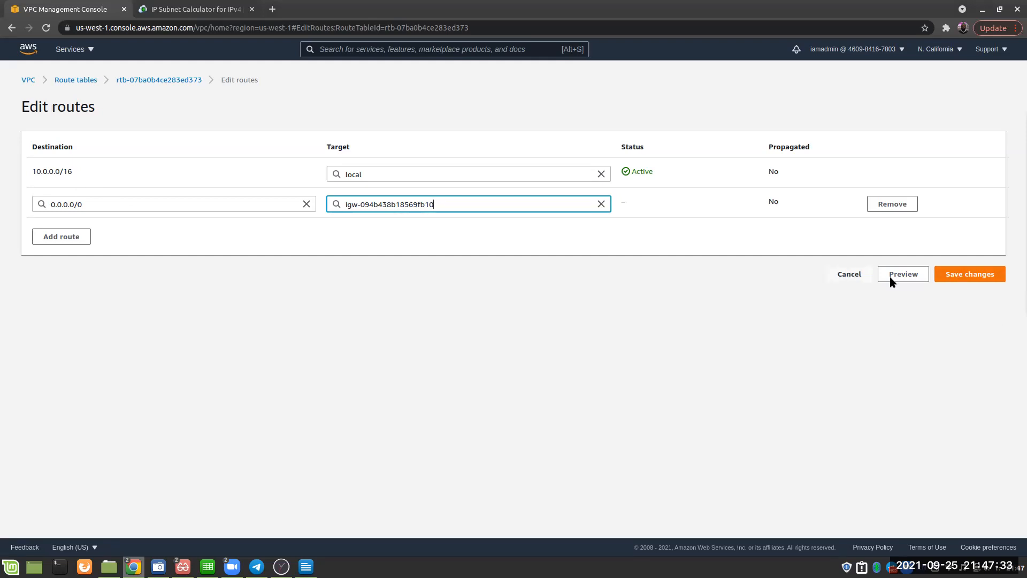
{"action": "left_click", "coordinate": [986, 282]}
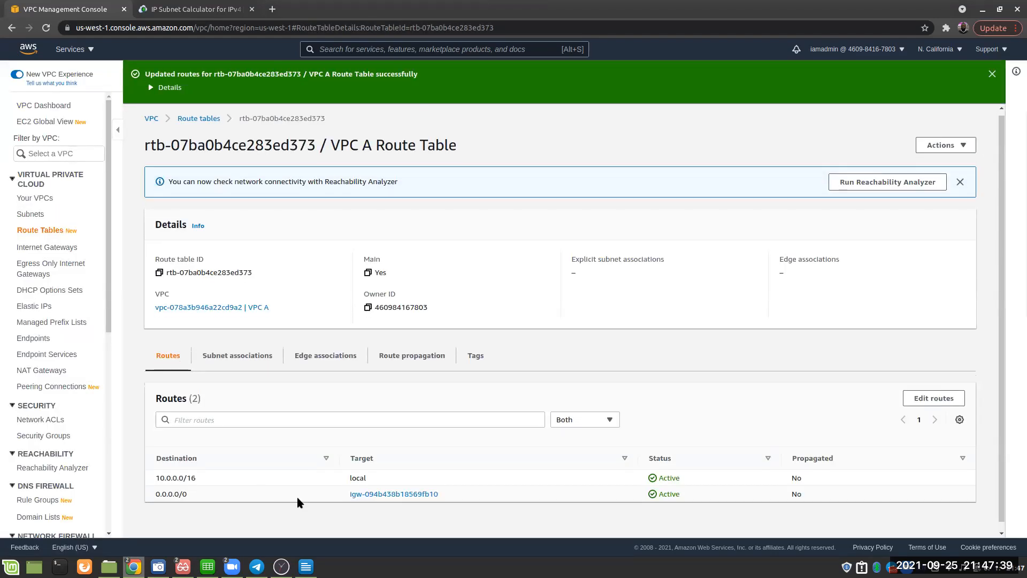
{"action": "scroll", "coordinate": [296, 496], "scroll_direction": "down", "scroll_amount": 1}
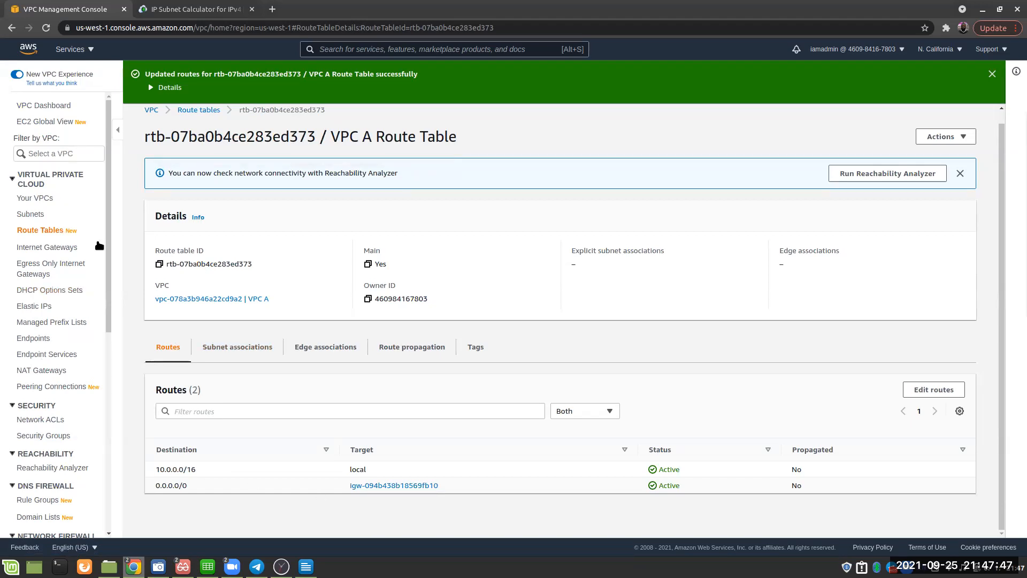
Return to the list of route tables and display the routes of VPC B Route Table
{"action": "left_click", "coordinate": [29, 231]}
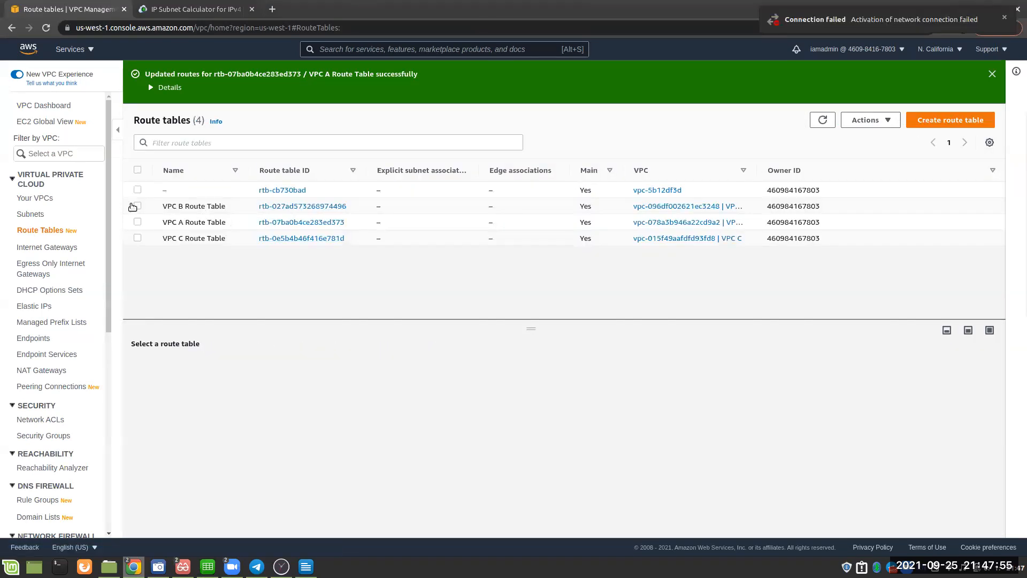
{"action": "left_click", "coordinate": [148, 211]}
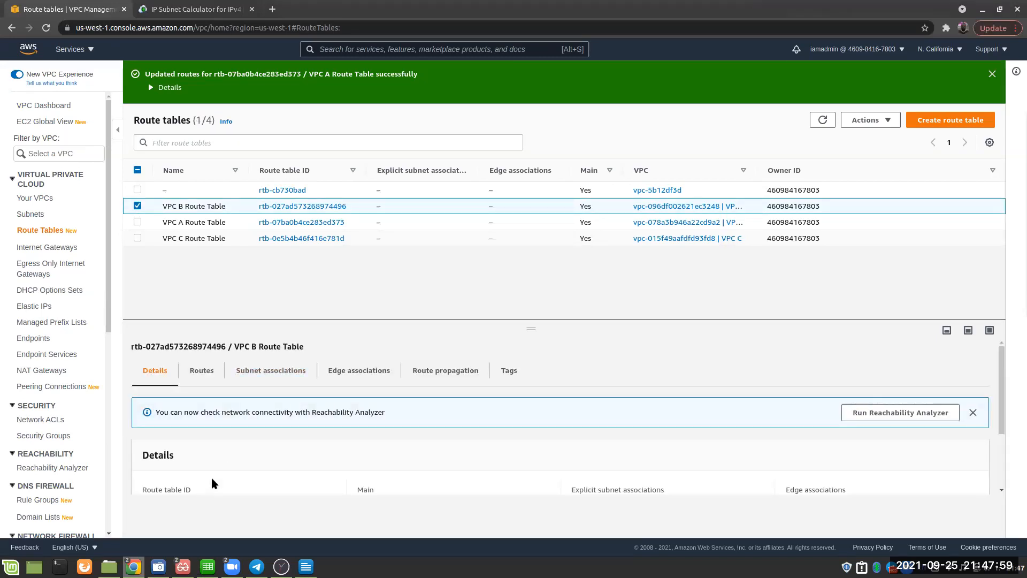
{"action": "left_click", "coordinate": [201, 370]}
{"action": "scroll", "coordinate": [253, 438], "scroll_direction": "down", "scroll_amount": 1}
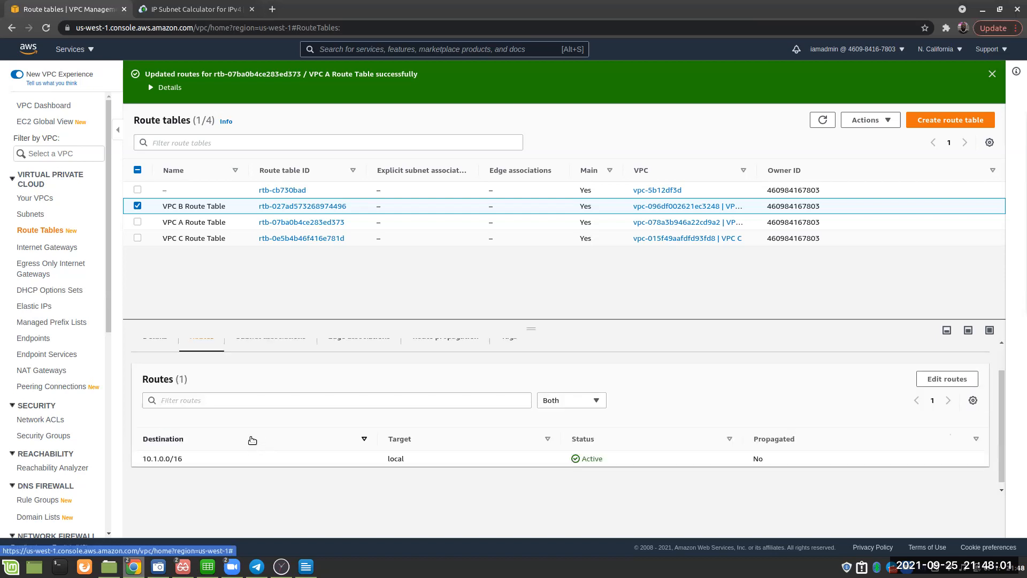
Add a 0.0.0.0/0 route to the VPC B Route Table targeting the VPC B - IGW internet gateway, and save it
{"action": "left_click", "coordinate": [918, 379]}
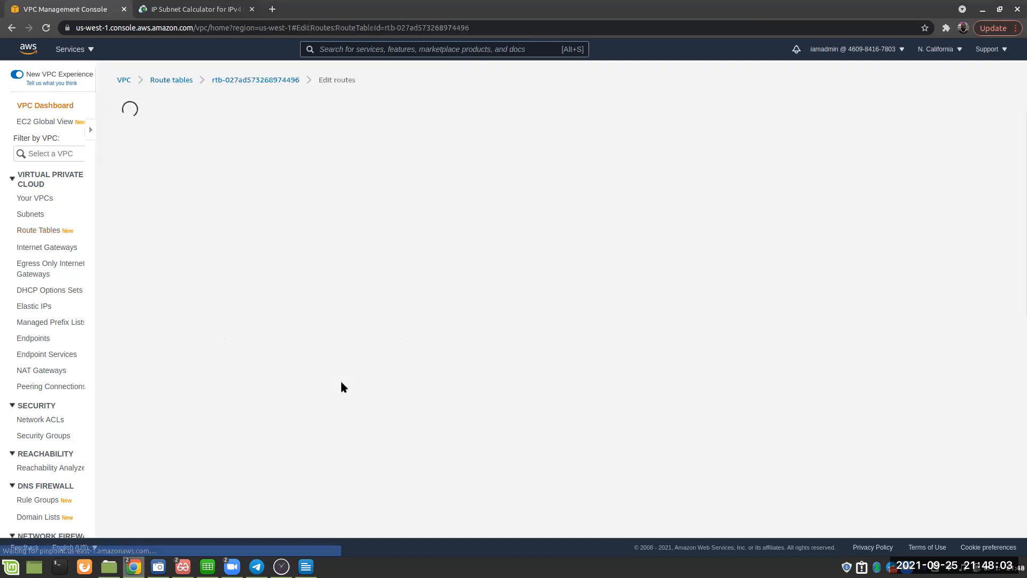
{"action": "left_click", "coordinate": [74, 205]}
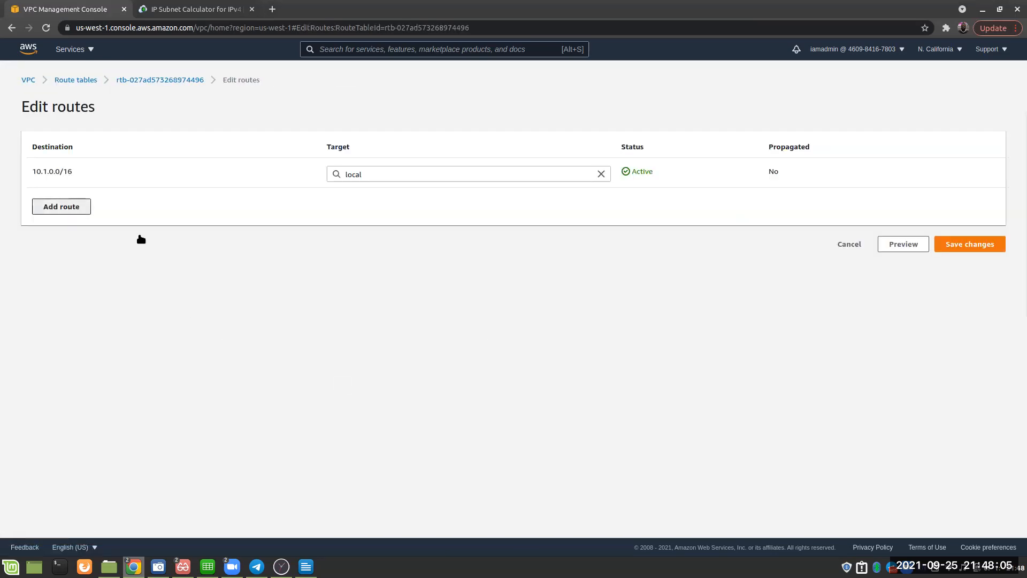
{"action": "left_click", "coordinate": [93, 207]}
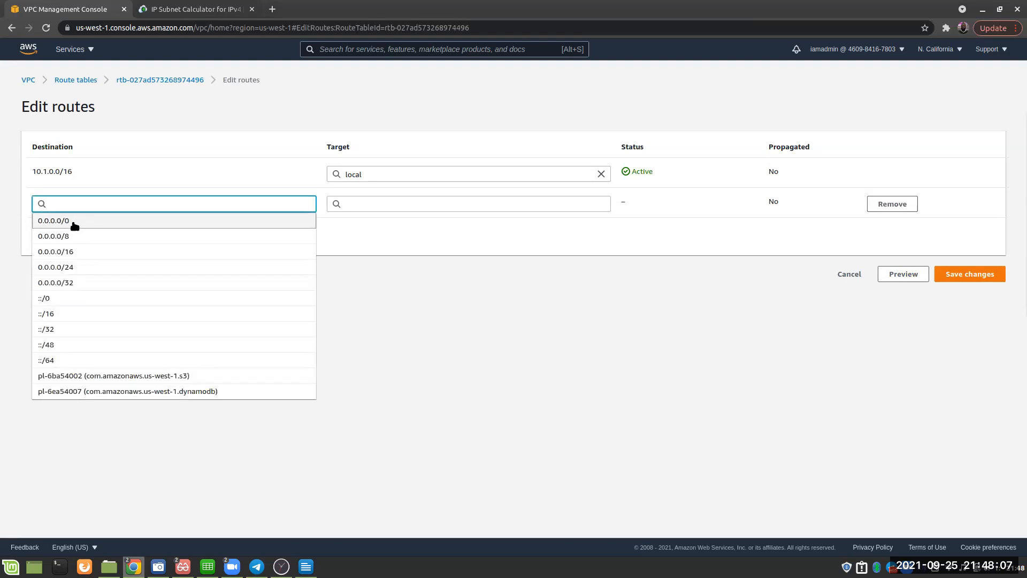
{"action": "left_click", "coordinate": [222, 223]}
{"action": "left_click", "coordinate": [366, 205]}
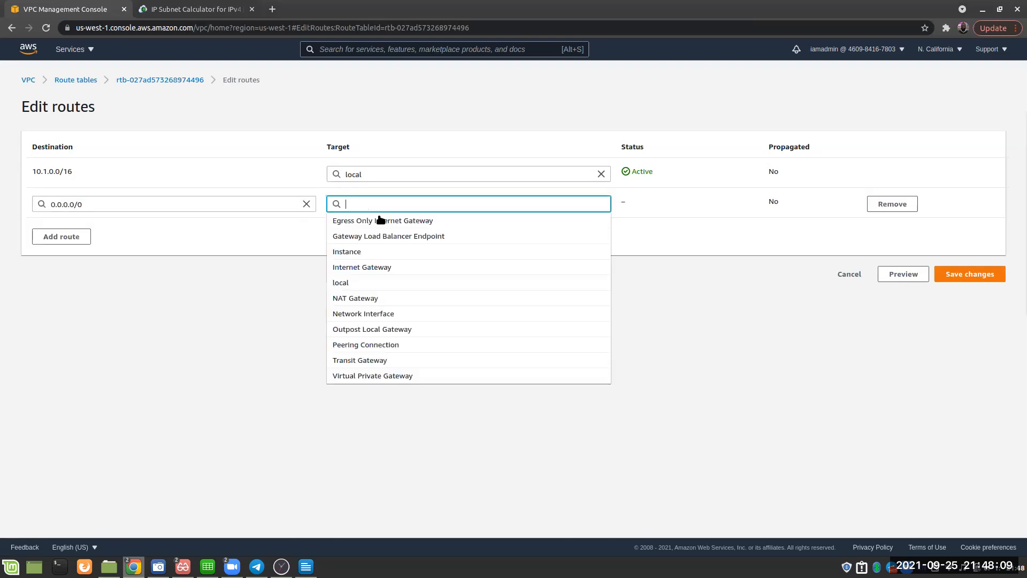
{"action": "left_click", "coordinate": [442, 267]}
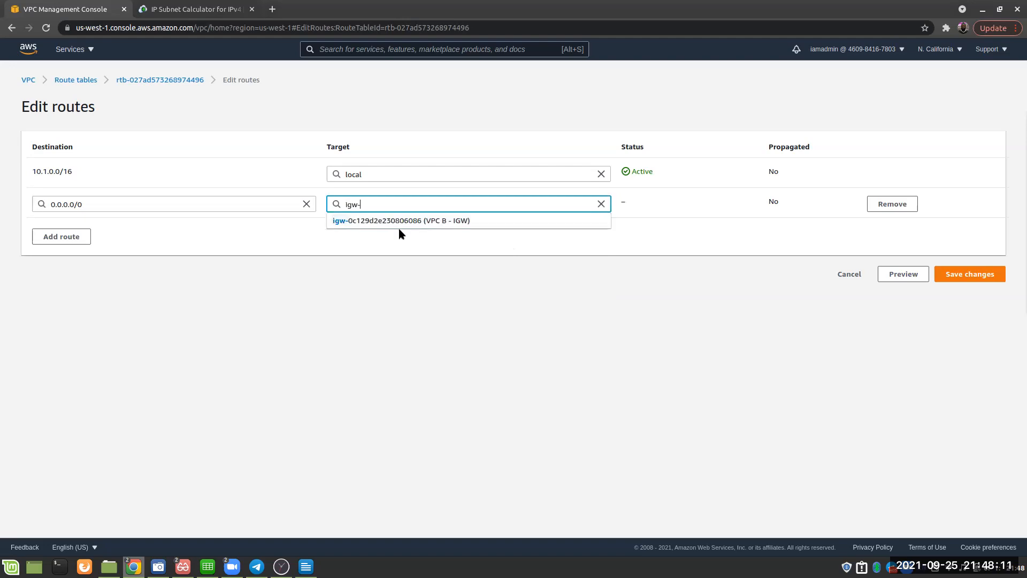
{"action": "left_click", "coordinate": [439, 222]}
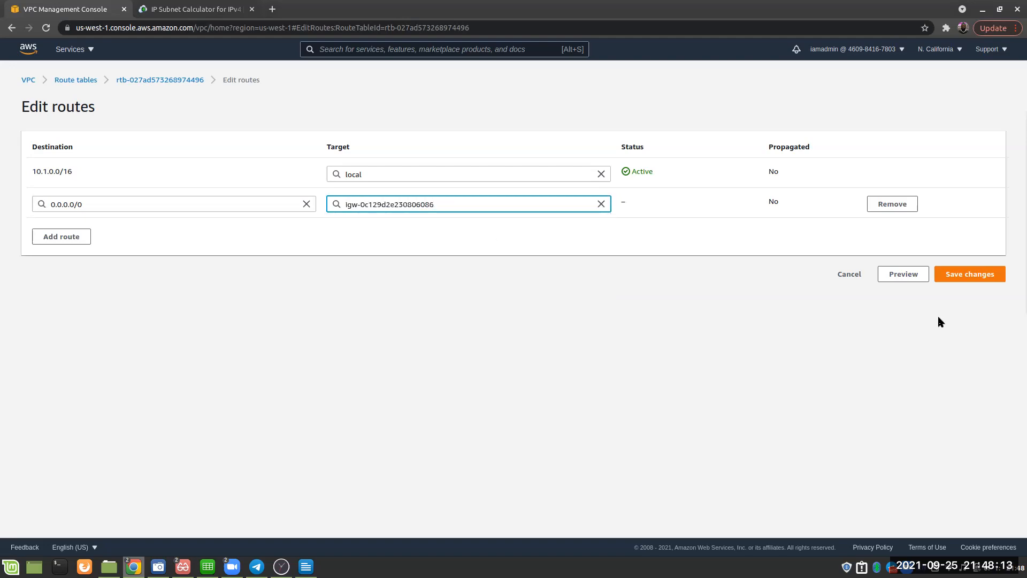
{"action": "left_click", "coordinate": [972, 276]}
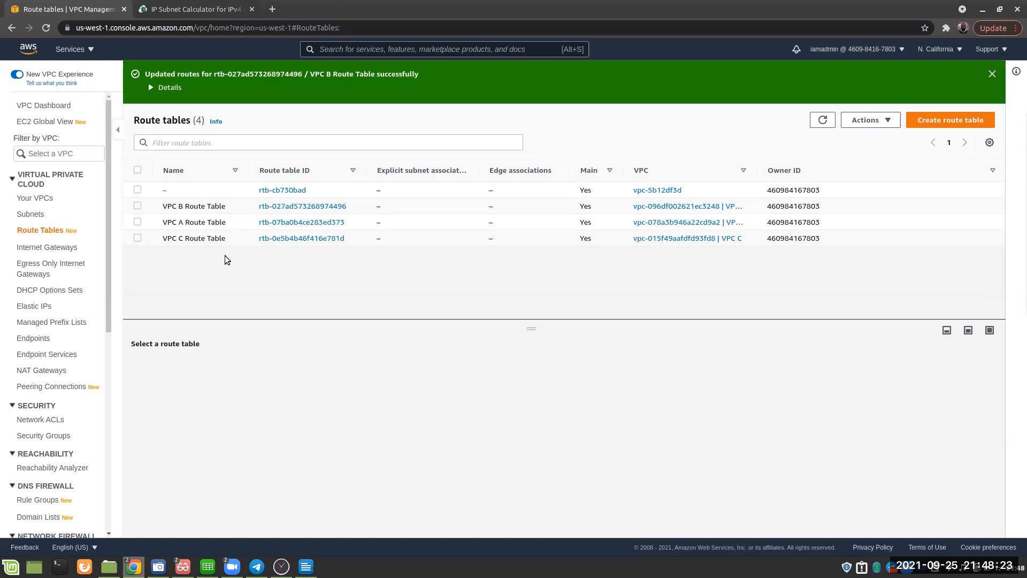
Add a 0.0.0.0/0 route to the VPC C Route Table targeting internet gateway igw-0331f59fce02b9e0b, and save it
{"action": "left_click", "coordinate": [204, 240]}
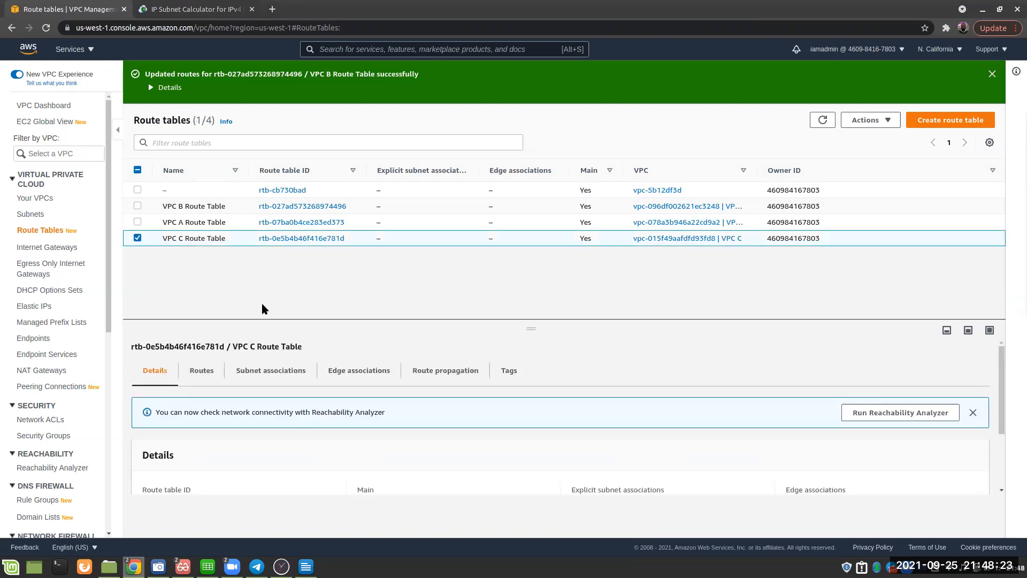
{"action": "left_click", "coordinate": [202, 370]}
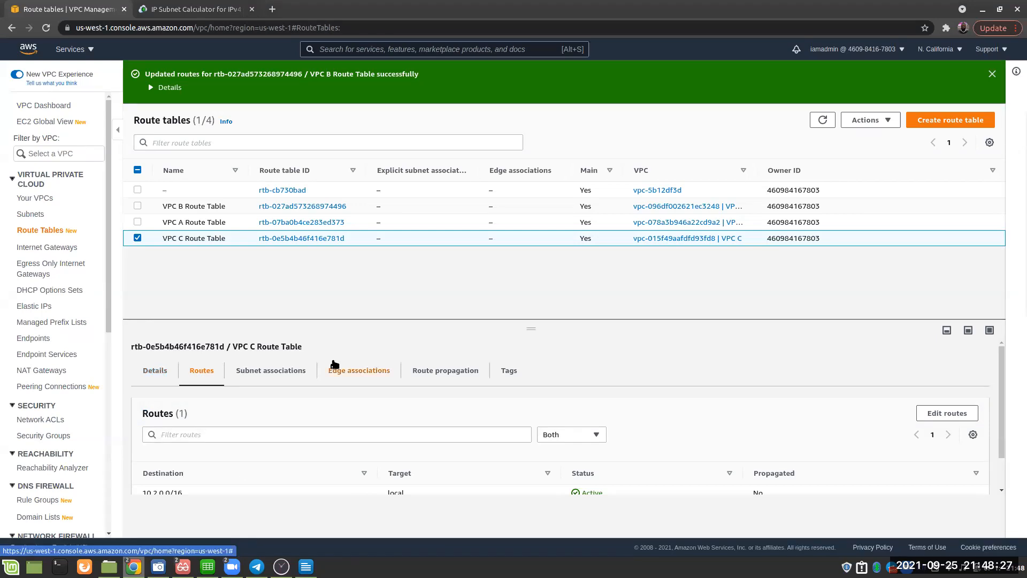
{"action": "scroll", "coordinate": [340, 375], "scroll_direction": "down", "scroll_amount": 1}
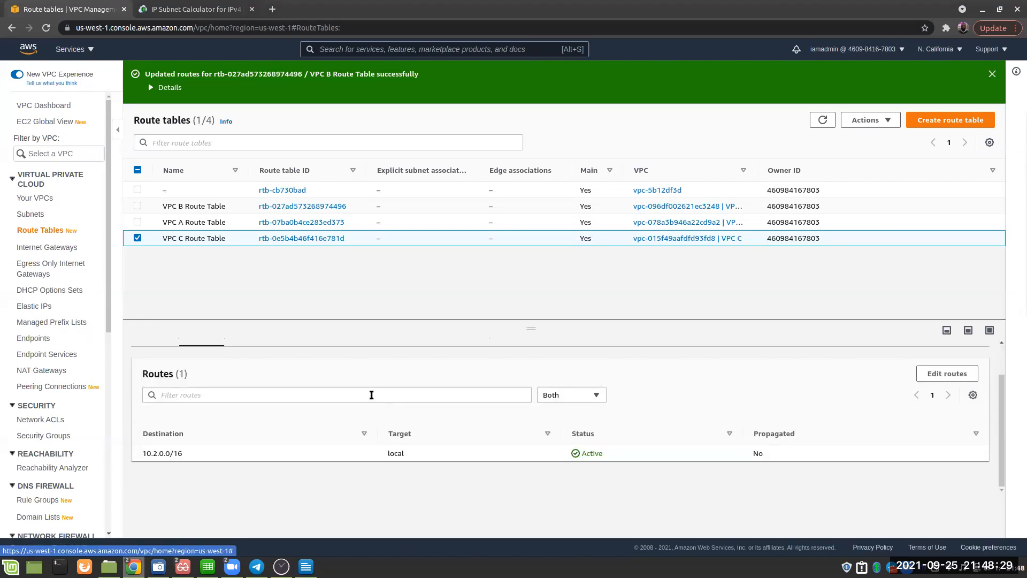
{"action": "left_click", "coordinate": [948, 374]}
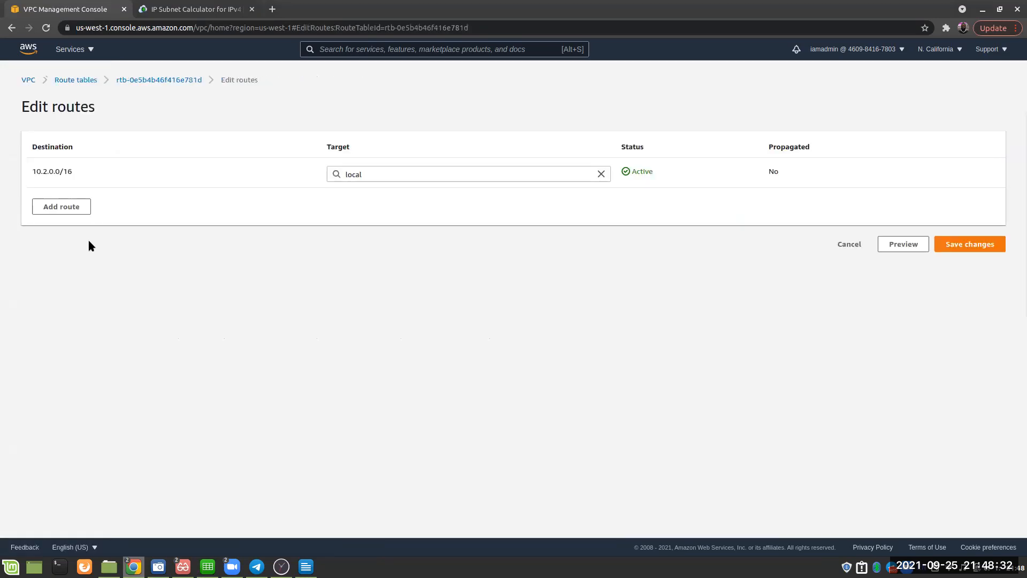
{"action": "left_click", "coordinate": [71, 206]}
{"action": "left_click", "coordinate": [75, 205]}
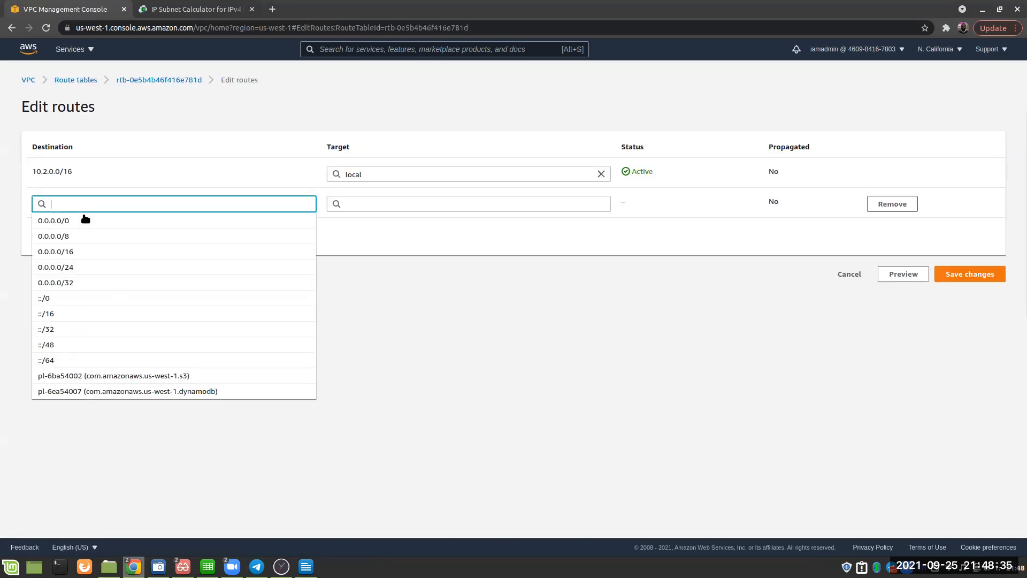
{"action": "left_click", "coordinate": [279, 224]}
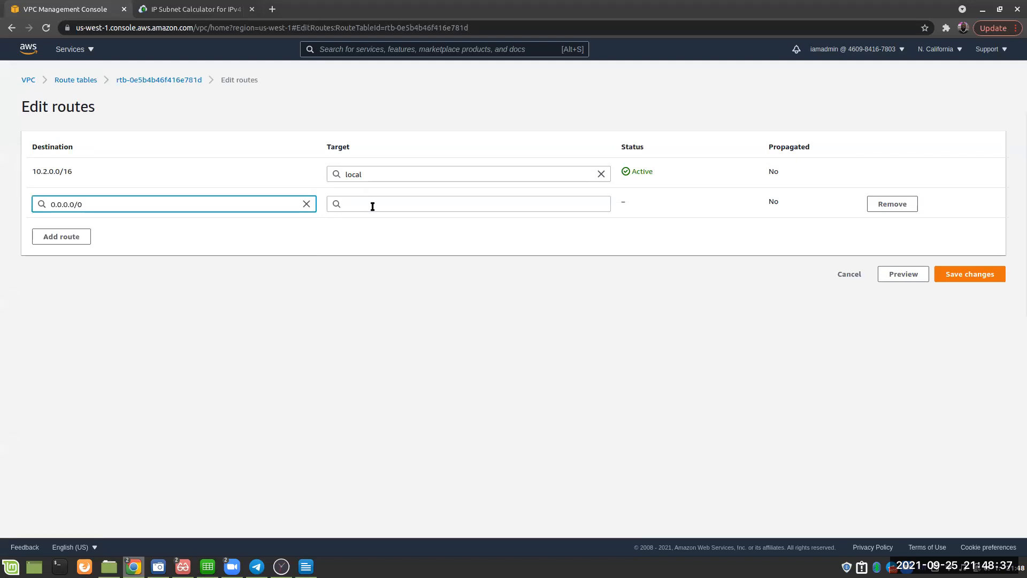
{"action": "left_click", "coordinate": [372, 204]}
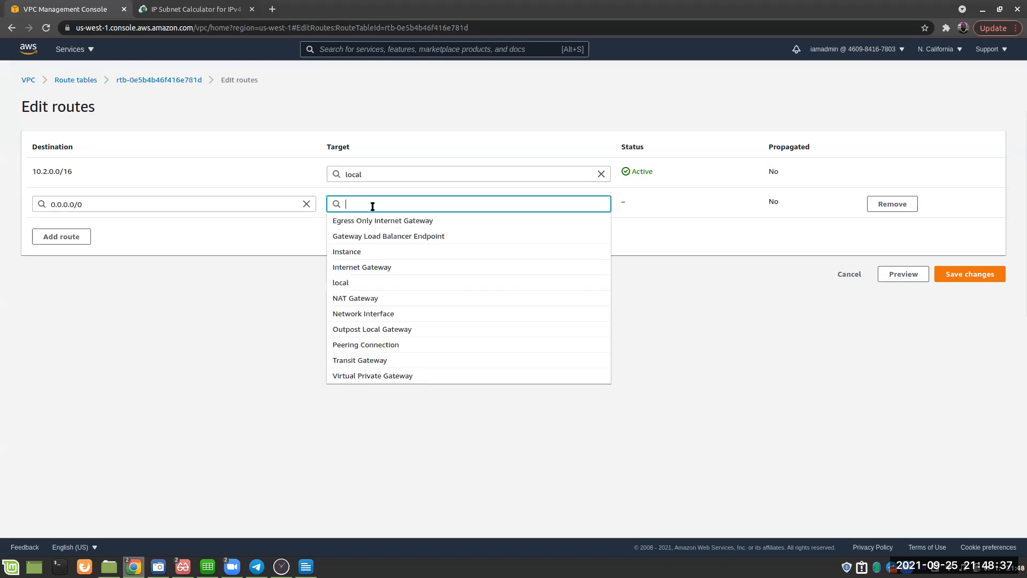
{"action": "left_click", "coordinate": [449, 265]}
{"action": "left_click", "coordinate": [453, 221]}
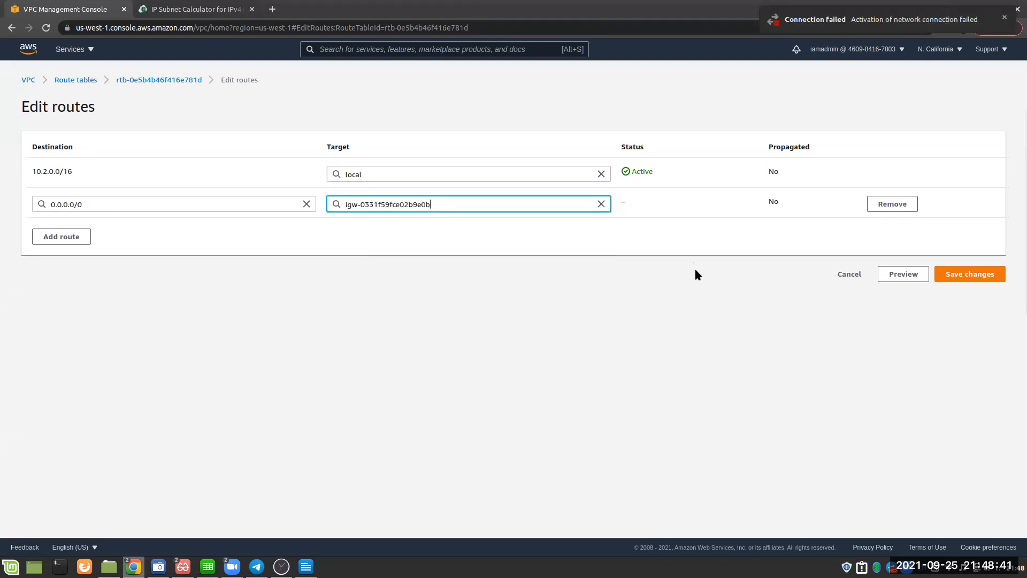
{"action": "left_click", "coordinate": [940, 273]}
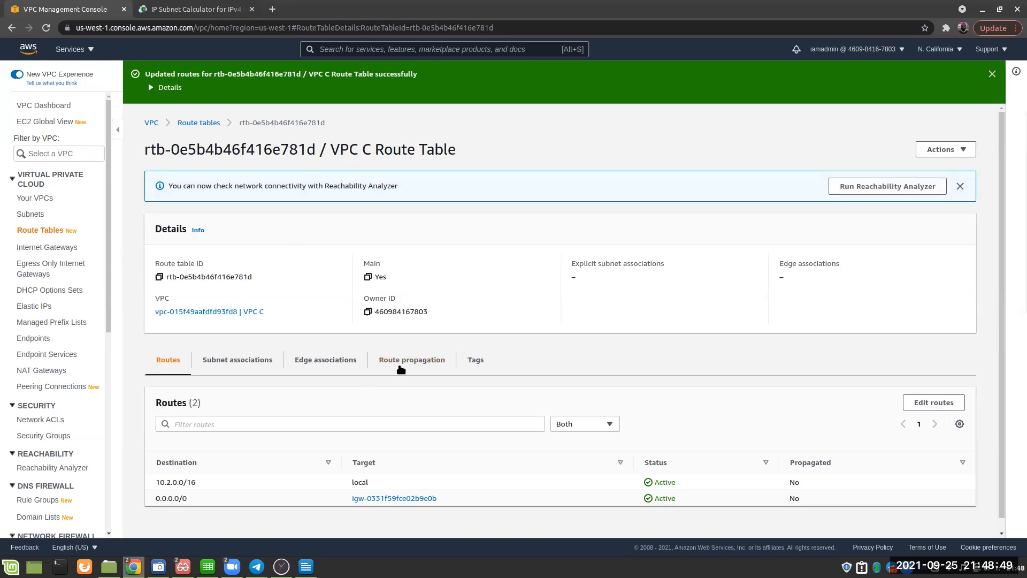
{"action": "scroll", "coordinate": [395, 365], "scroll_direction": "down", "scroll_amount": 1}
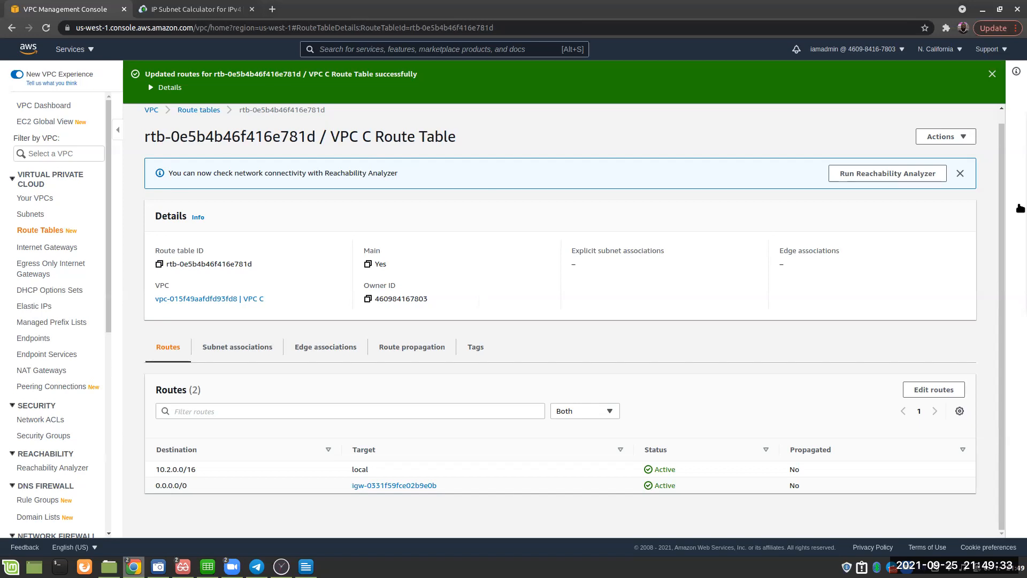
Go to the EC2 dashboard and start launching a new instance
{"action": "key", "text": "alt+Tab"}
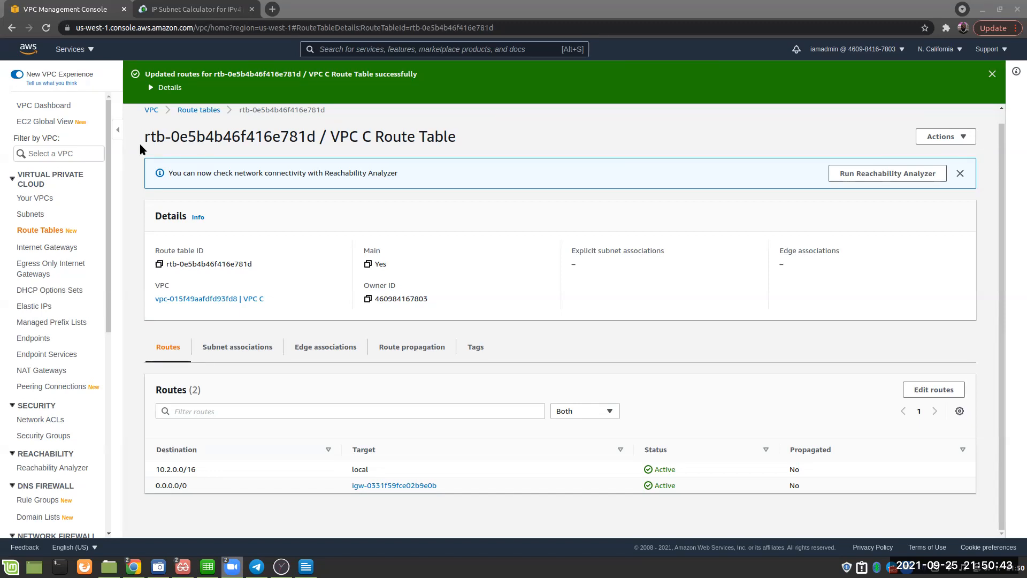
{"action": "left_click", "coordinate": [72, 52]}
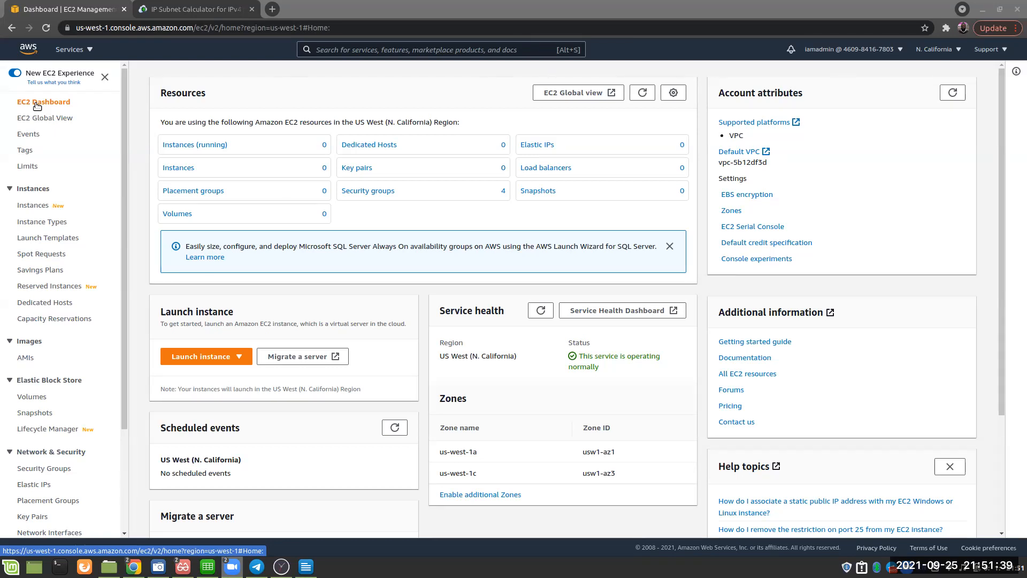
{"action": "left_click", "coordinate": [70, 50]}
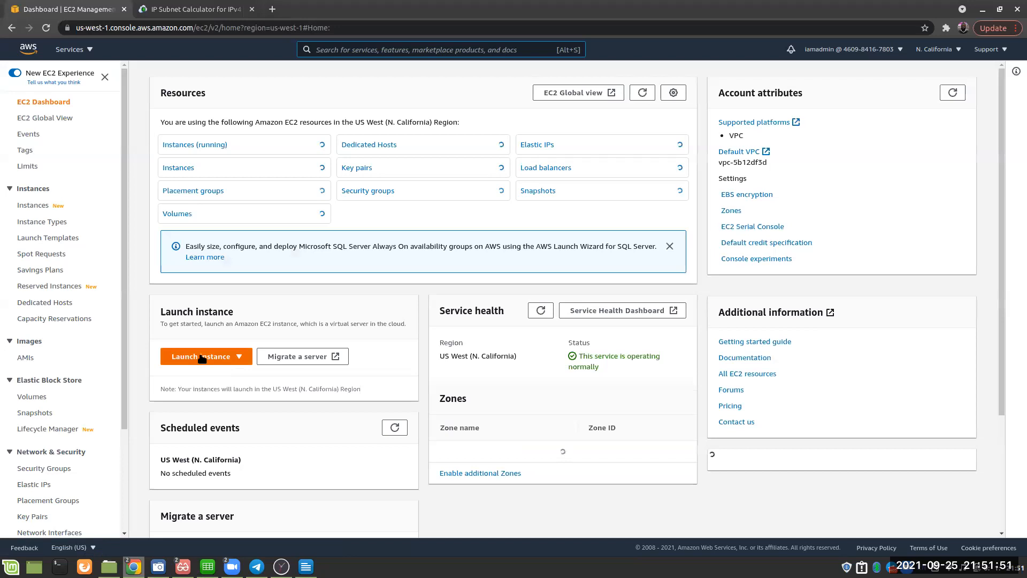
{"action": "left_click", "coordinate": [238, 357]}
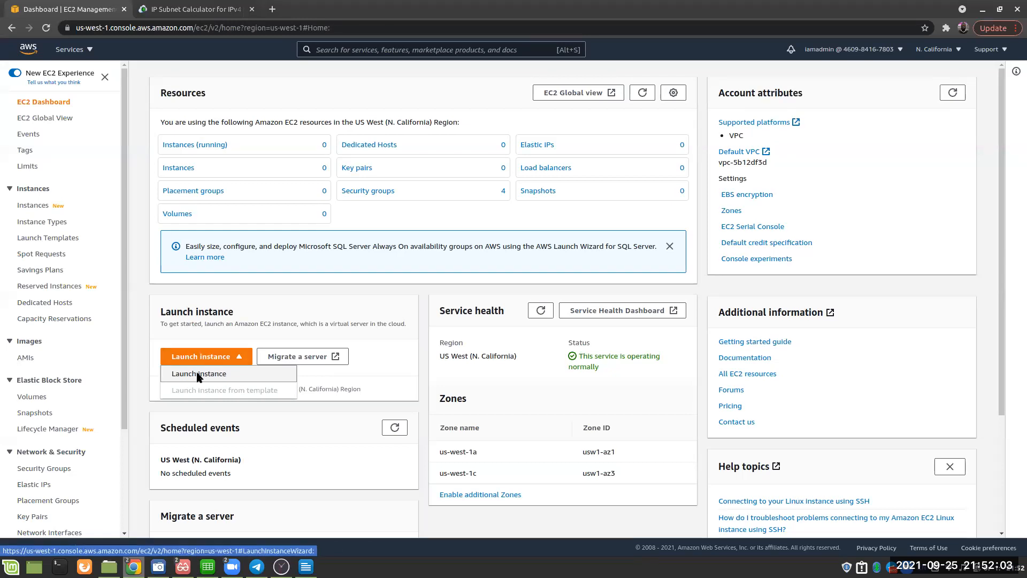
{"action": "left_click", "coordinate": [199, 375]}
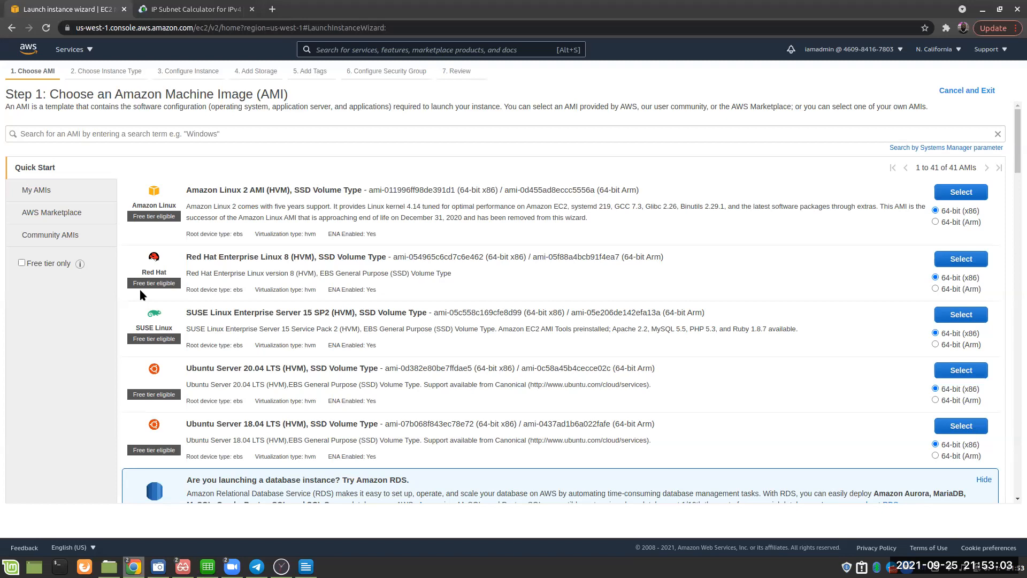
Look through the quick-start Amazon Machine Images, checking the available Linux and Windows options and their free tier eligibility
{"action": "scroll", "coordinate": [140, 289], "scroll_direction": "down", "scroll_amount": 2}
{"action": "scroll", "coordinate": [140, 290], "scroll_direction": "down", "scroll_amount": 8}
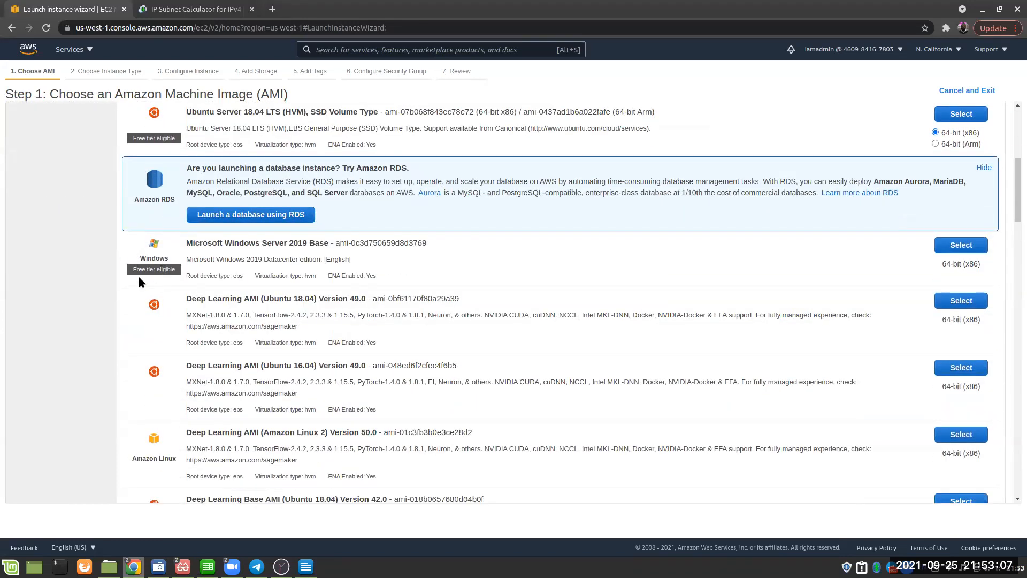
{"action": "scroll", "coordinate": [142, 286], "scroll_direction": "down", "scroll_amount": 1}
{"action": "scroll", "coordinate": [141, 288], "scroll_direction": "down", "scroll_amount": 3}
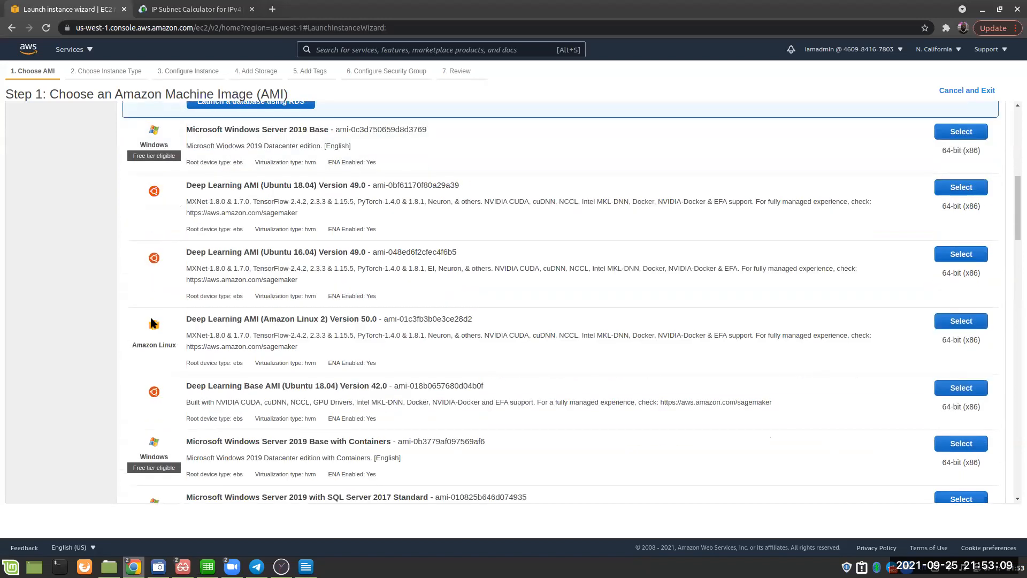
{"action": "scroll", "coordinate": [152, 322], "scroll_direction": "down", "scroll_amount": 5}
{"action": "scroll", "coordinate": [151, 349], "scroll_direction": "down", "scroll_amount": 10}
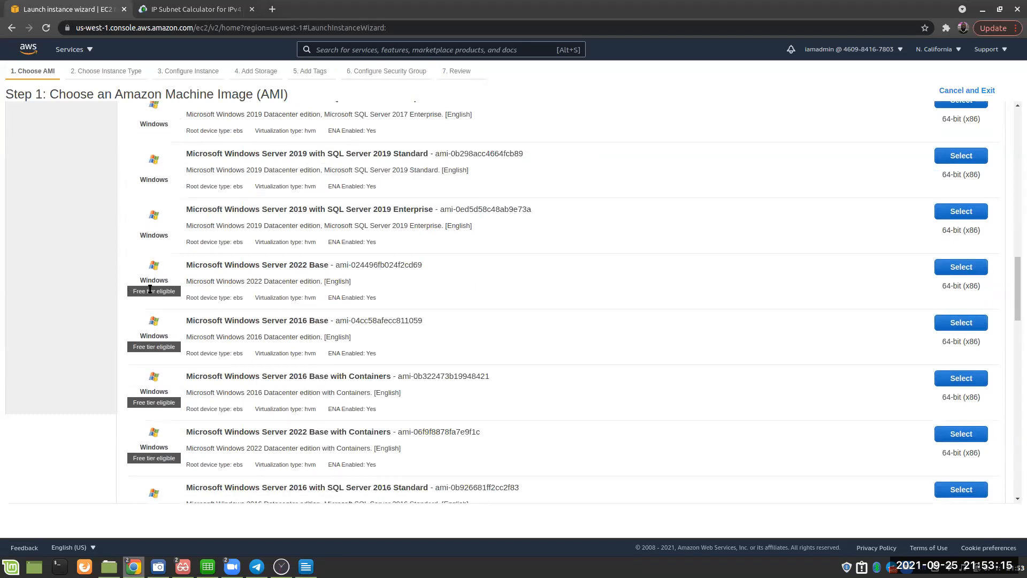
{"action": "scroll", "coordinate": [162, 307], "scroll_direction": "down", "scroll_amount": 5}
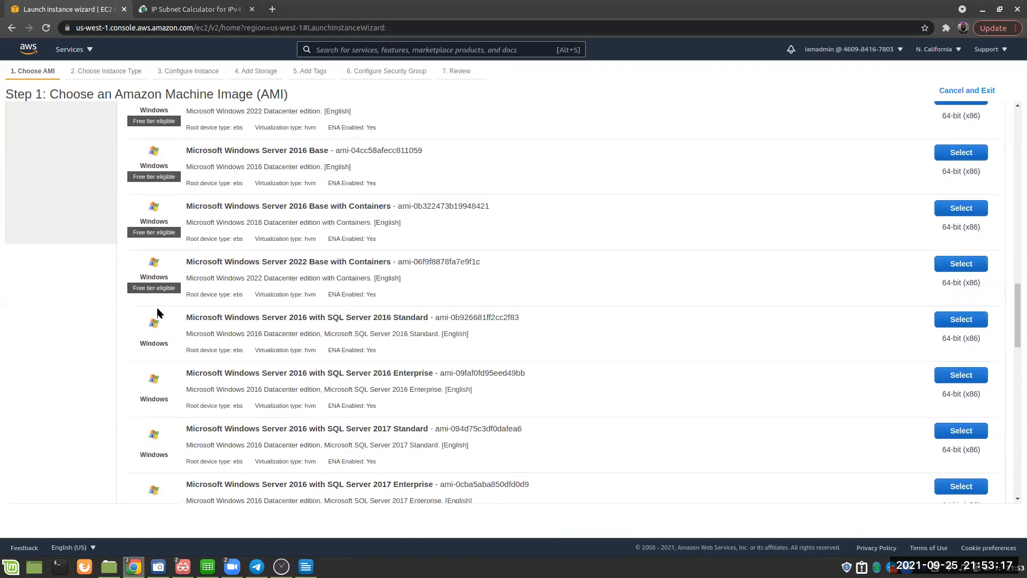
{"action": "scroll", "coordinate": [159, 313], "scroll_direction": "down", "scroll_amount": 5}
{"action": "scroll", "coordinate": [183, 298], "scroll_direction": "up", "scroll_amount": 5}
{"action": "scroll", "coordinate": [159, 327], "scroll_direction": "down", "scroll_amount": 5}
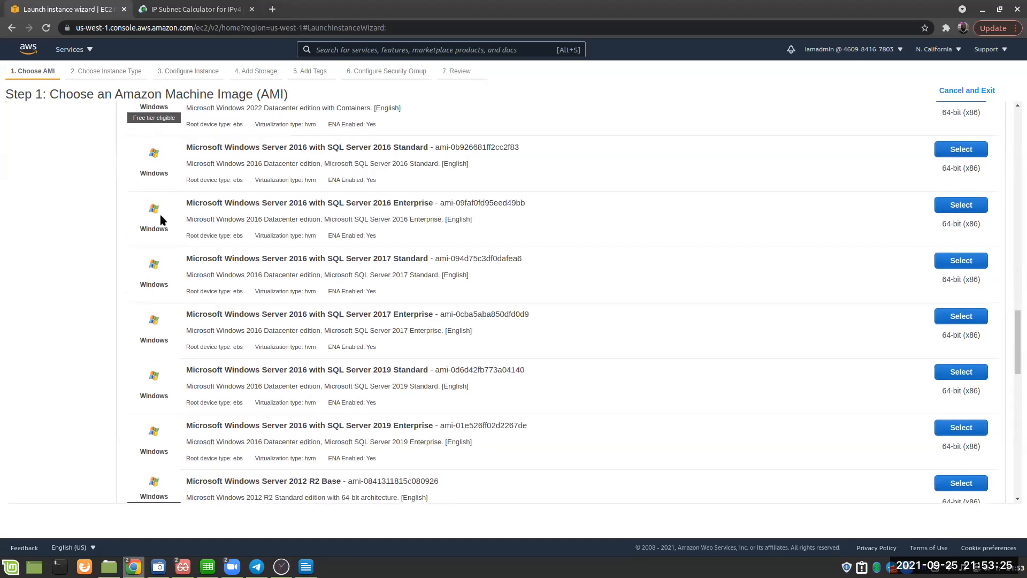
{"action": "scroll", "coordinate": [163, 396], "scroll_direction": "up", "scroll_amount": 10}
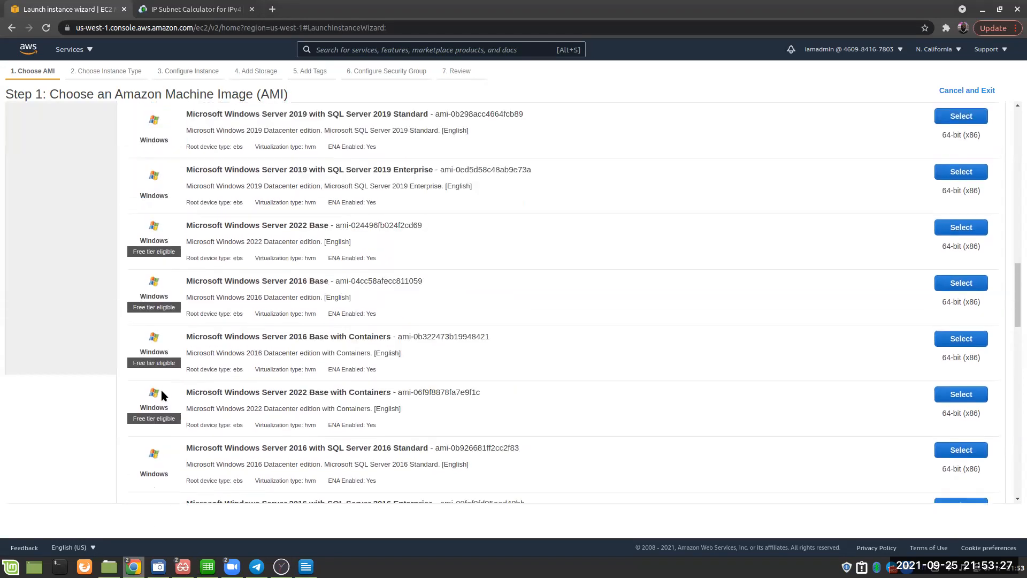
{"action": "scroll", "coordinate": [162, 395], "scroll_direction": "up", "scroll_amount": 7}
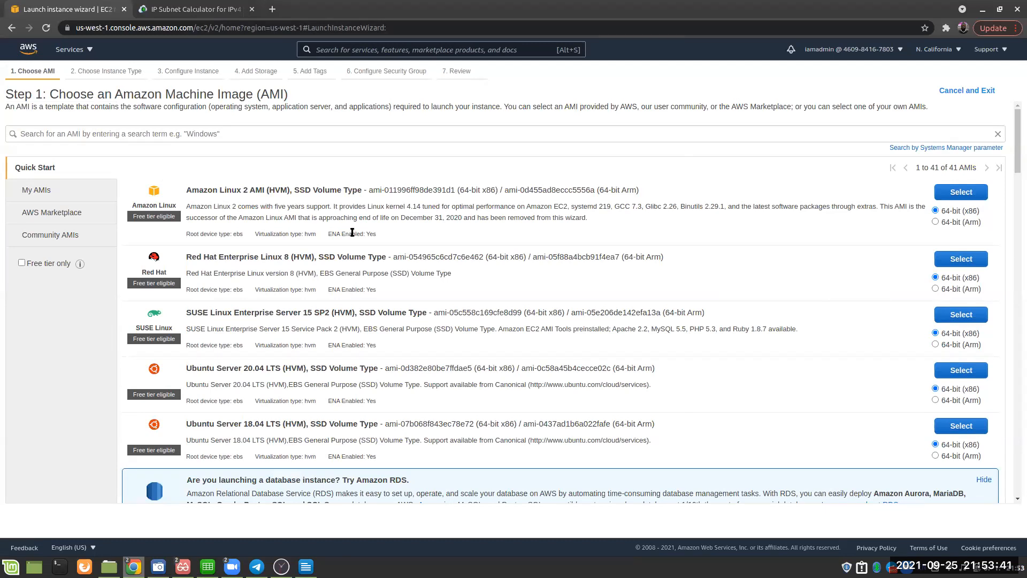
Select the 64-bit (x86) Amazon Linux 2 AMI and choose the t2.micro instance type
{"action": "left_click", "coordinate": [966, 193]}
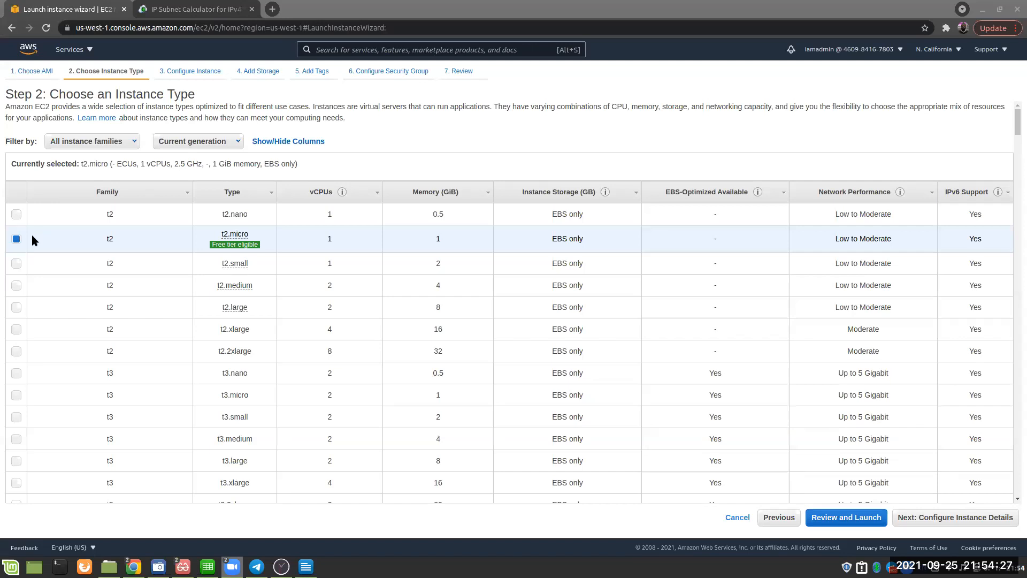
{"action": "left_click", "coordinate": [16, 263]}
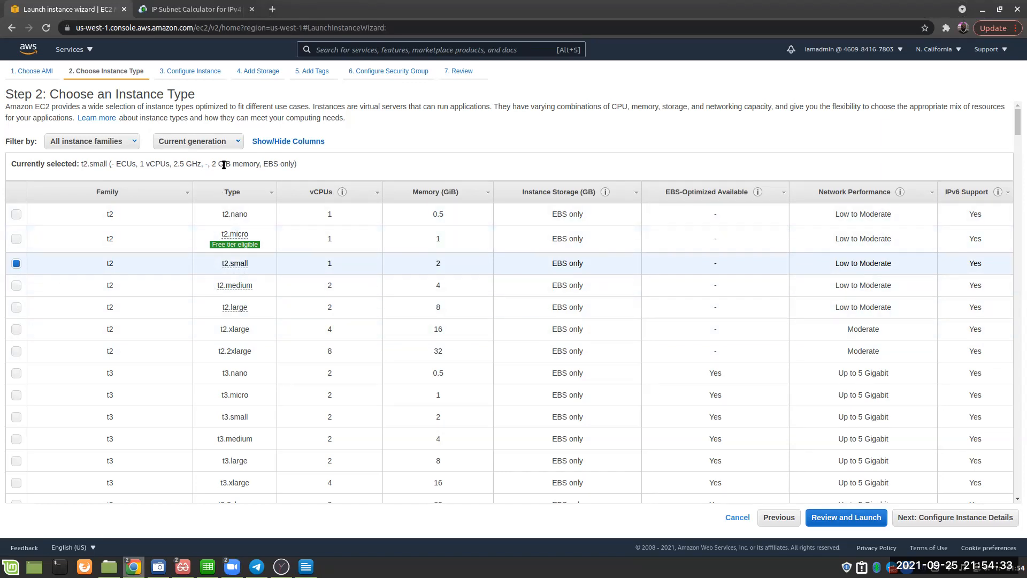
{"action": "left_click", "coordinate": [20, 434]}
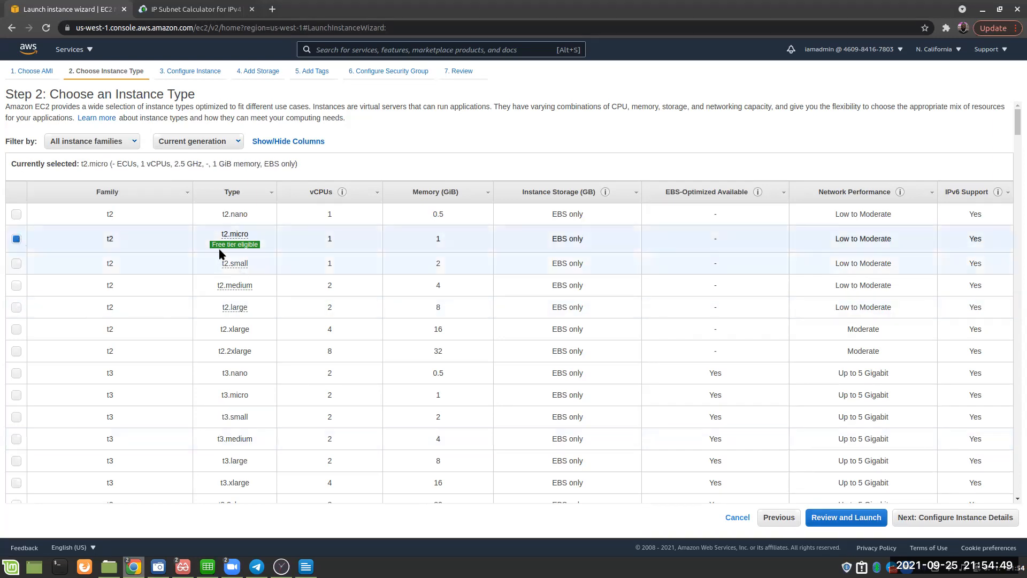
{"action": "mouse_move", "coordinate": [239, 246]}
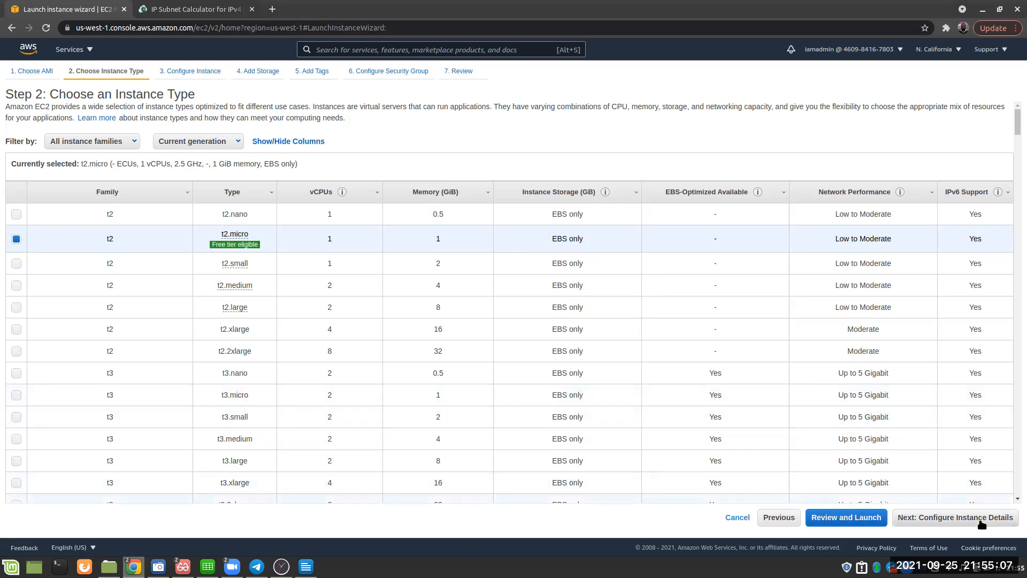
In the instance details, set the network to VPC A and the subnet to VPC A - AZ1 in us-west-1a
{"action": "left_click", "coordinate": [951, 518]}
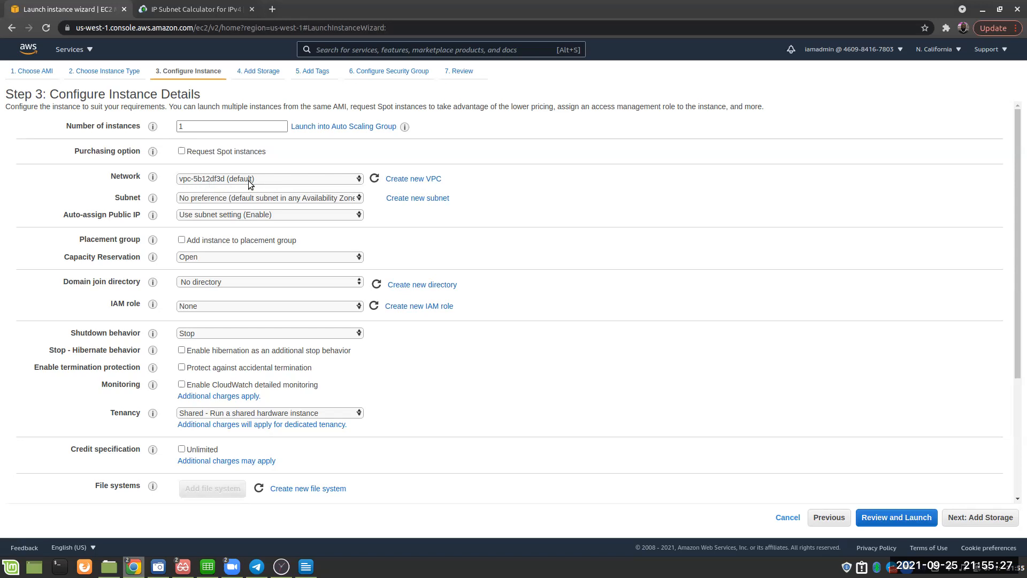
{"action": "left_click", "coordinate": [333, 180]}
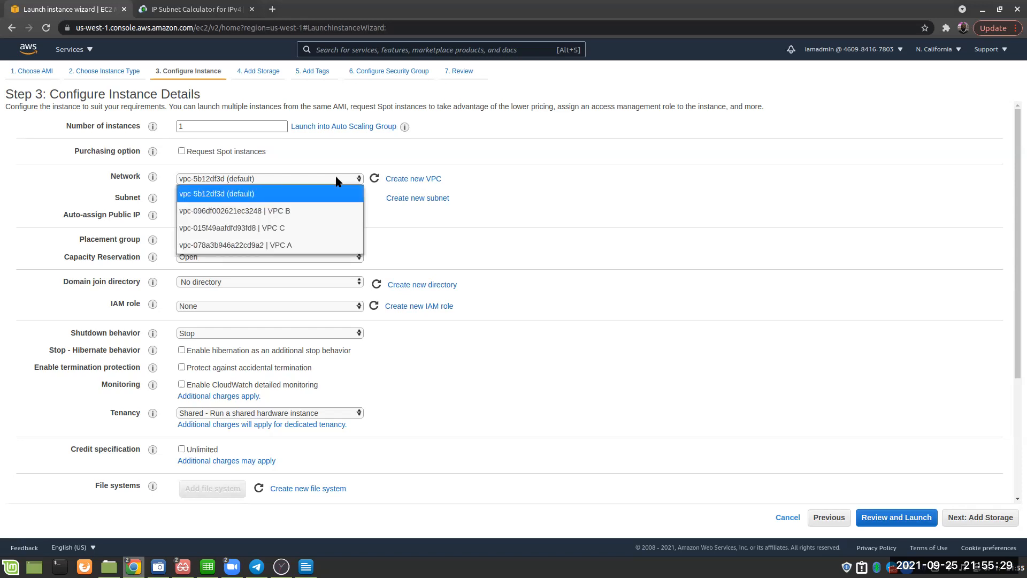
{"action": "left_click", "coordinate": [284, 247]}
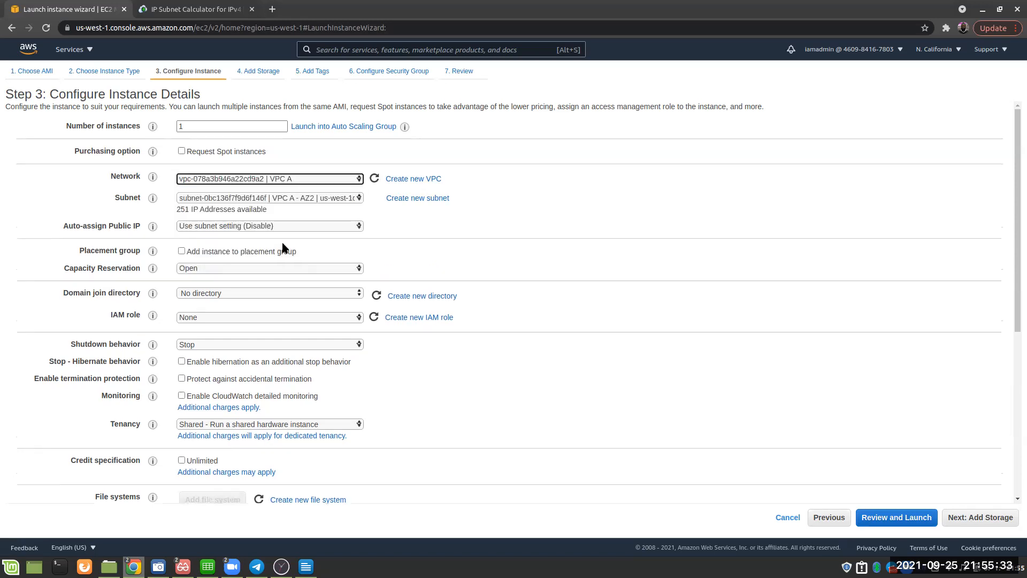
{"action": "left_click", "coordinate": [332, 199]}
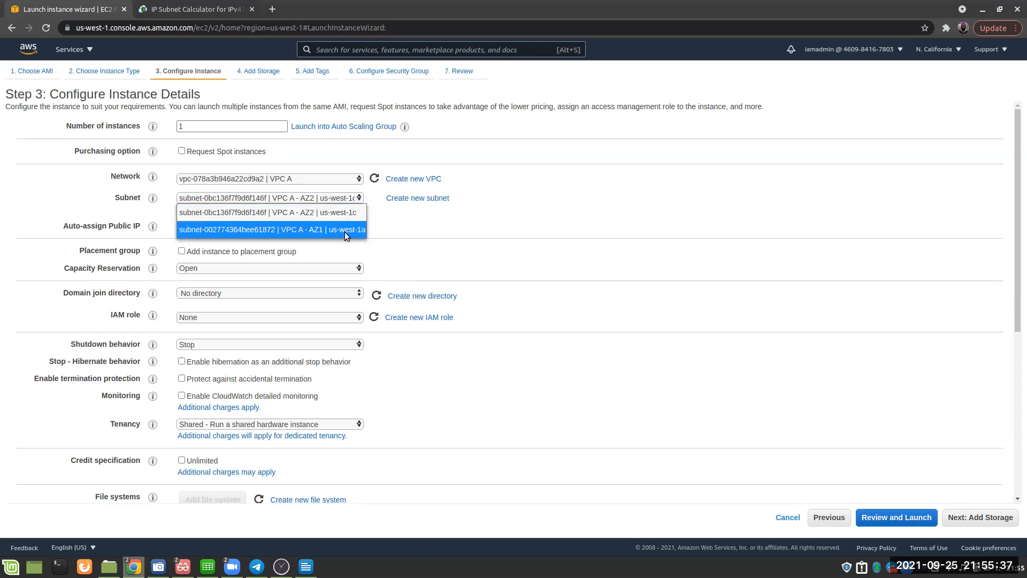
{"action": "left_click", "coordinate": [344, 229]}
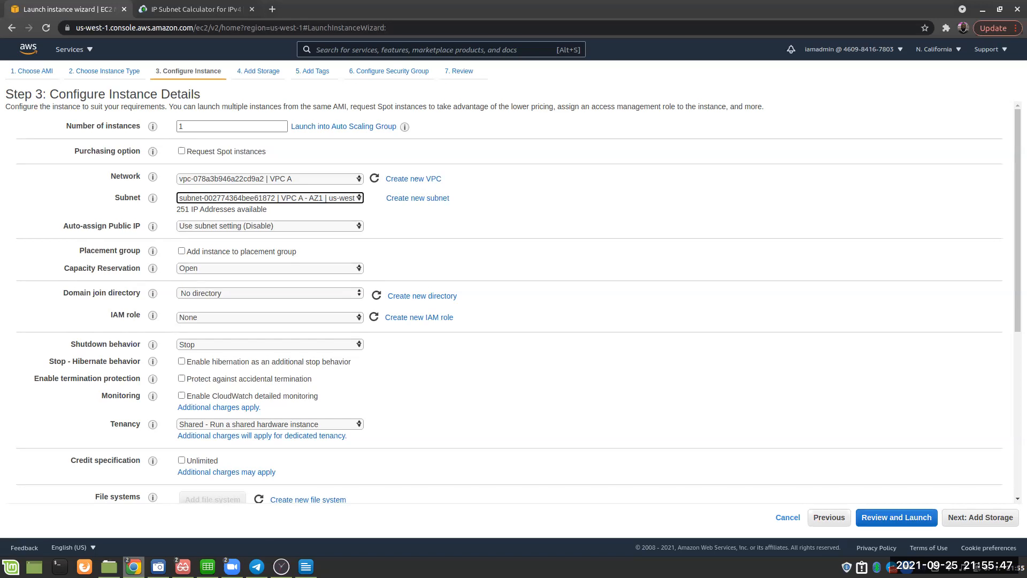
Check the VPC A subnets in the lab document's network diagram, and enable Auto-assign Public IP for the instance
{"action": "key", "text": "alt+Tab"}
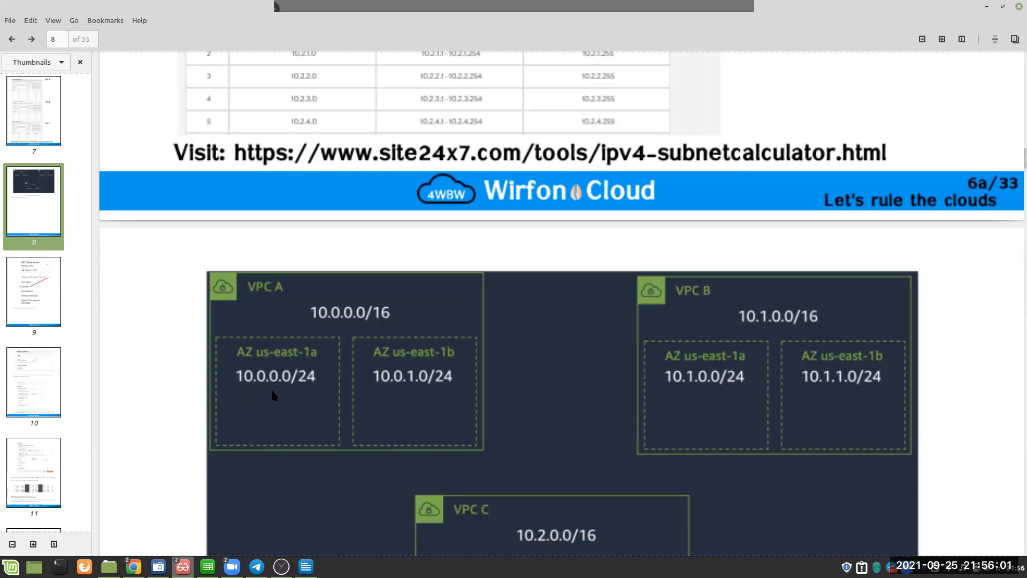
{"action": "left_click_drag", "start_coordinate": [776, 10], "coordinate": [1026, 123]}
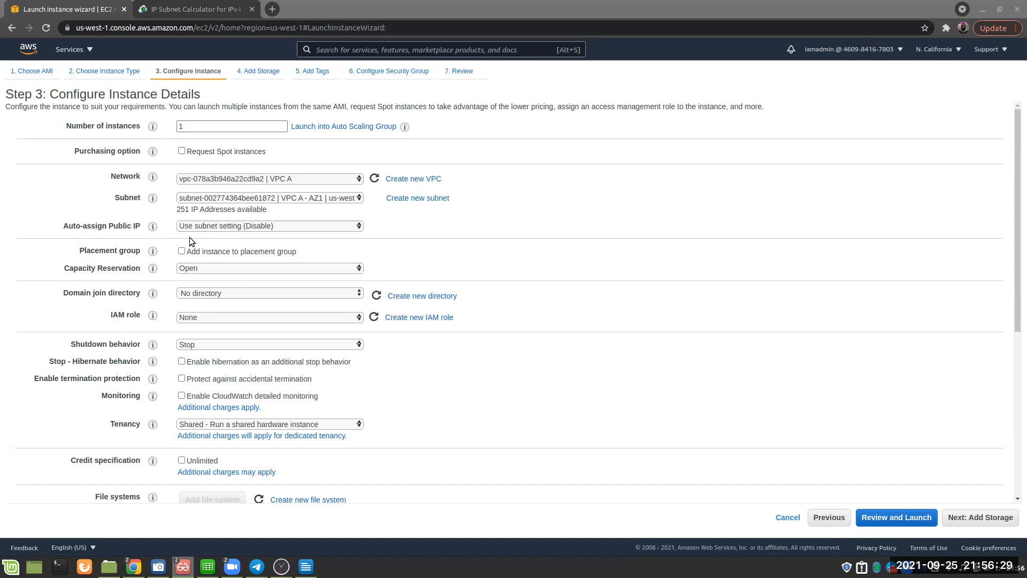
{"action": "left_click", "coordinate": [233, 227]}
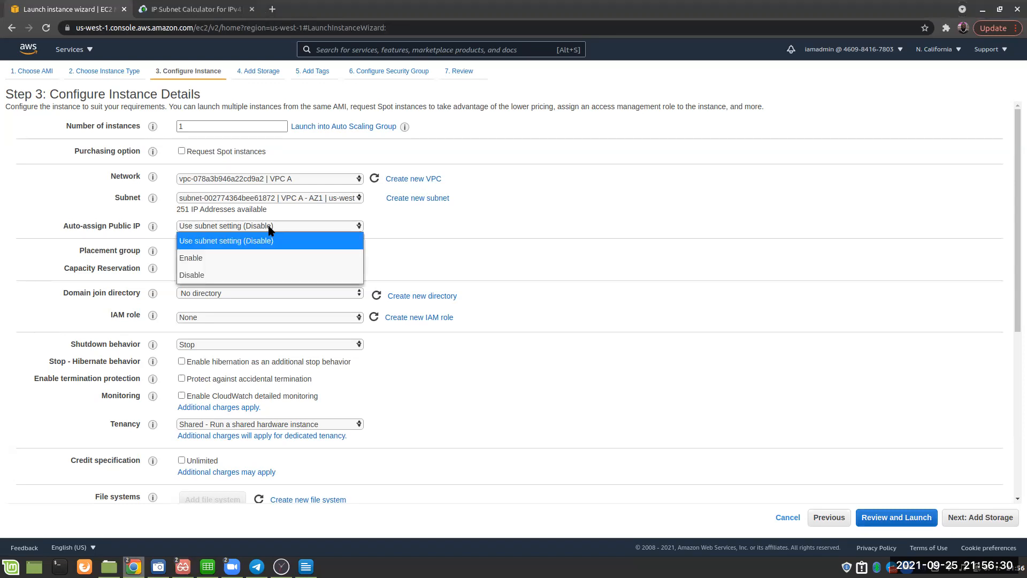
{"action": "left_click", "coordinate": [199, 258]}
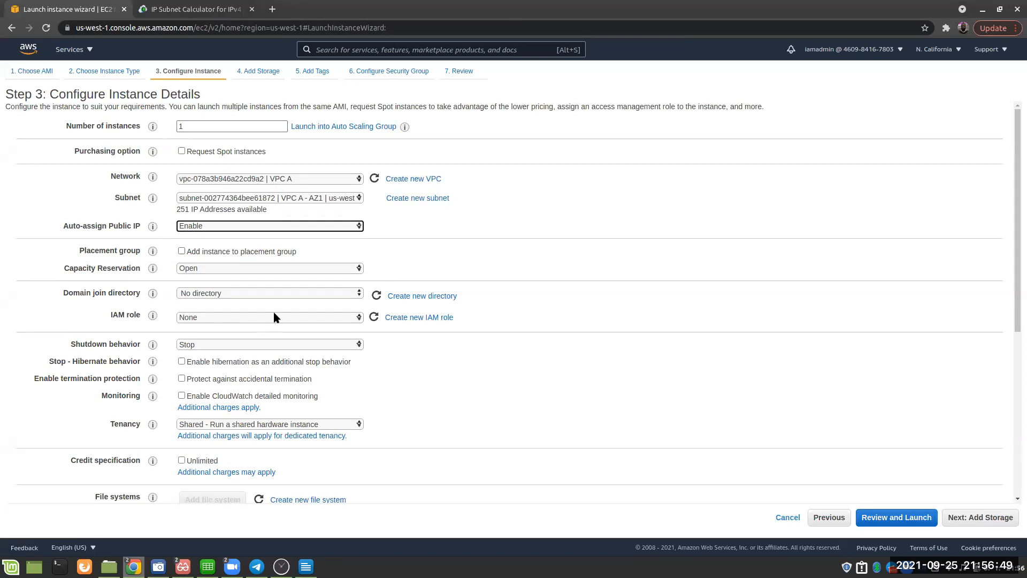
Leave the remaining instance details at their defaults and go straight to the launch review to look over the configuration
{"action": "scroll", "coordinate": [264, 187], "scroll_direction": "down", "scroll_amount": 1}
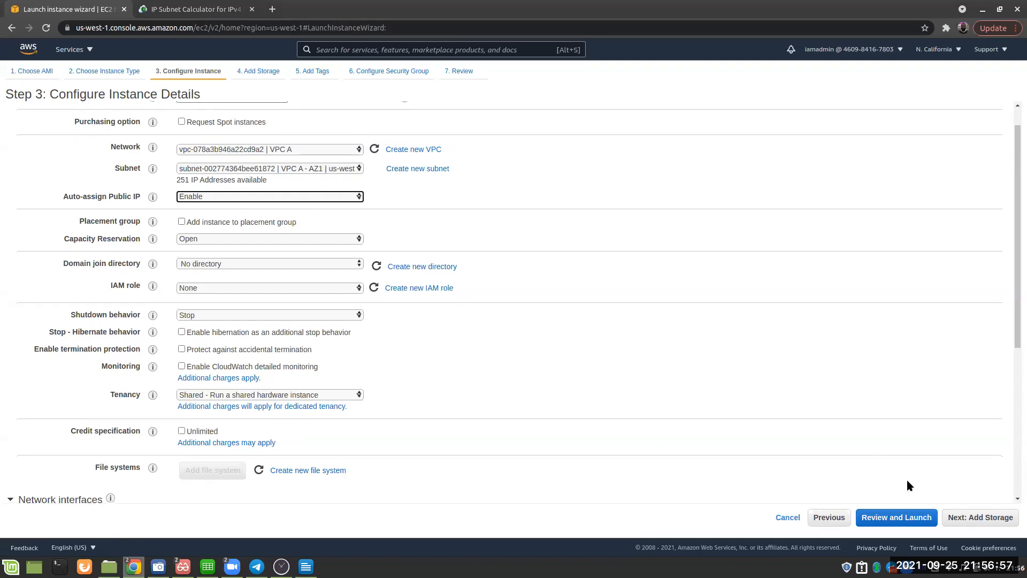
{"action": "scroll", "coordinate": [906, 477], "scroll_direction": "down", "scroll_amount": 2}
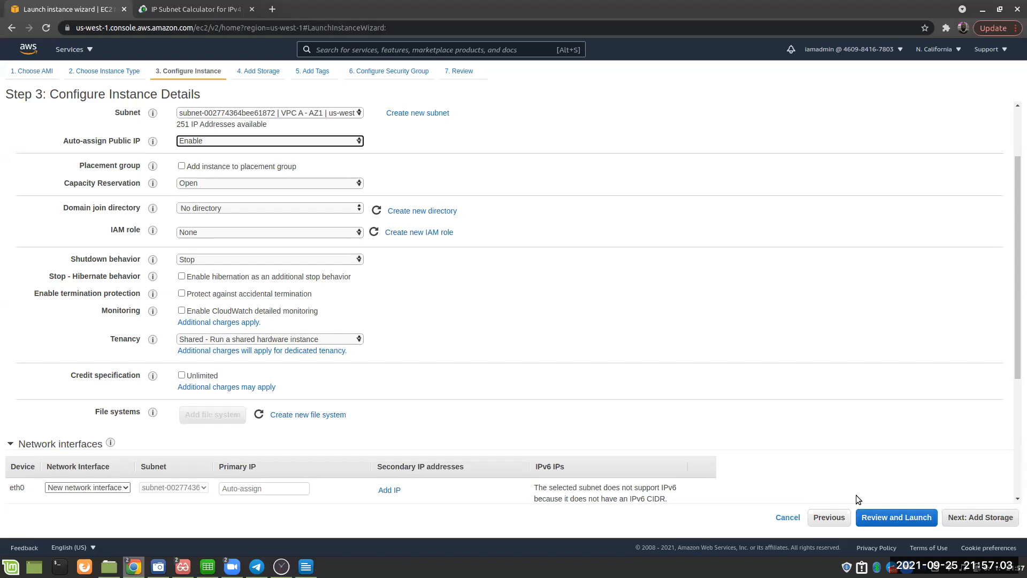
{"action": "left_click", "coordinate": [881, 517]}
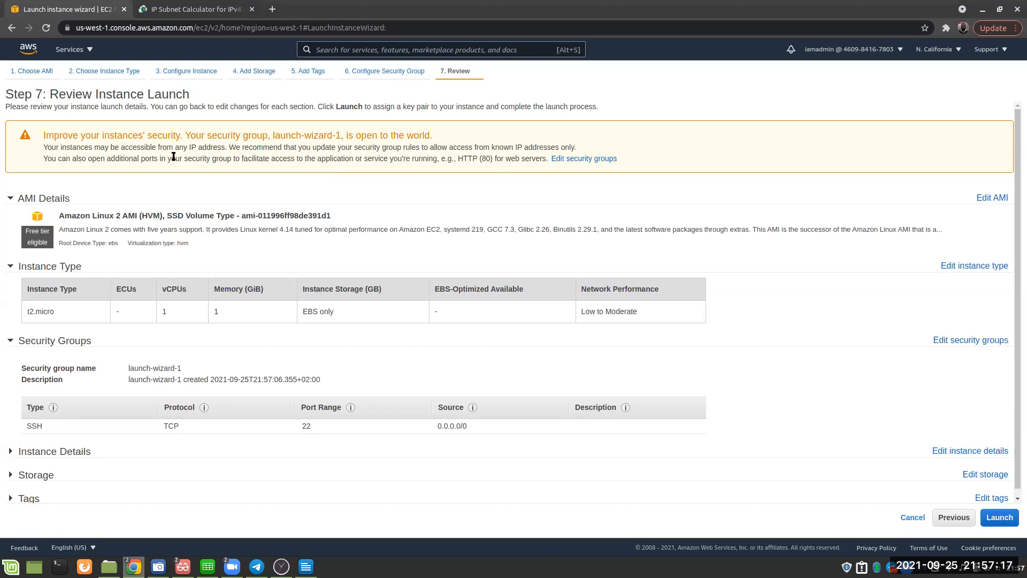
{"action": "scroll", "coordinate": [104, 300], "scroll_direction": "down", "scroll_amount": 1}
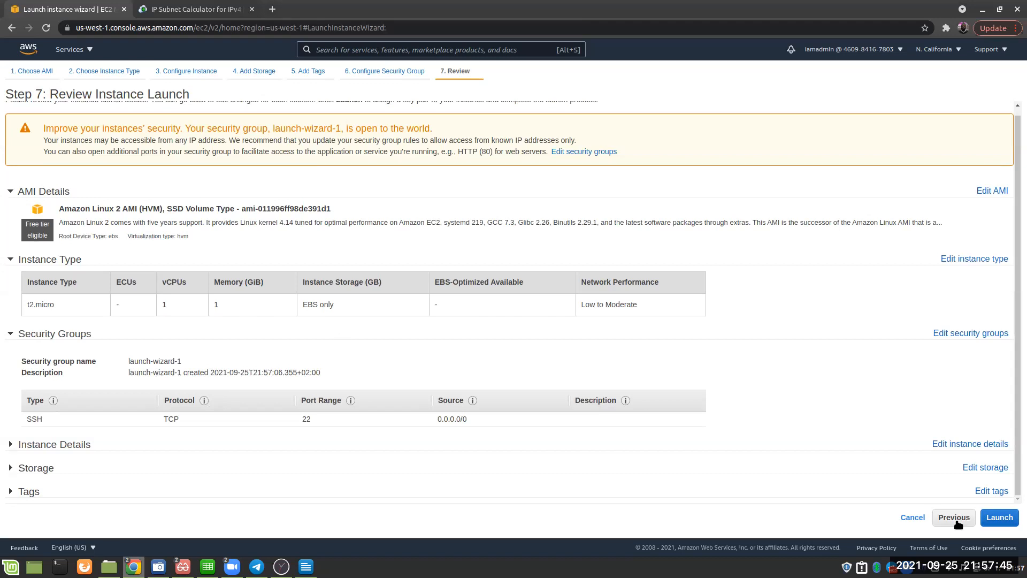
Create a new RSA key pair named Lab1Key, save Lab1Key.pem in the Lab folder, and launch the instance with it
{"action": "left_click", "coordinate": [993, 519]}
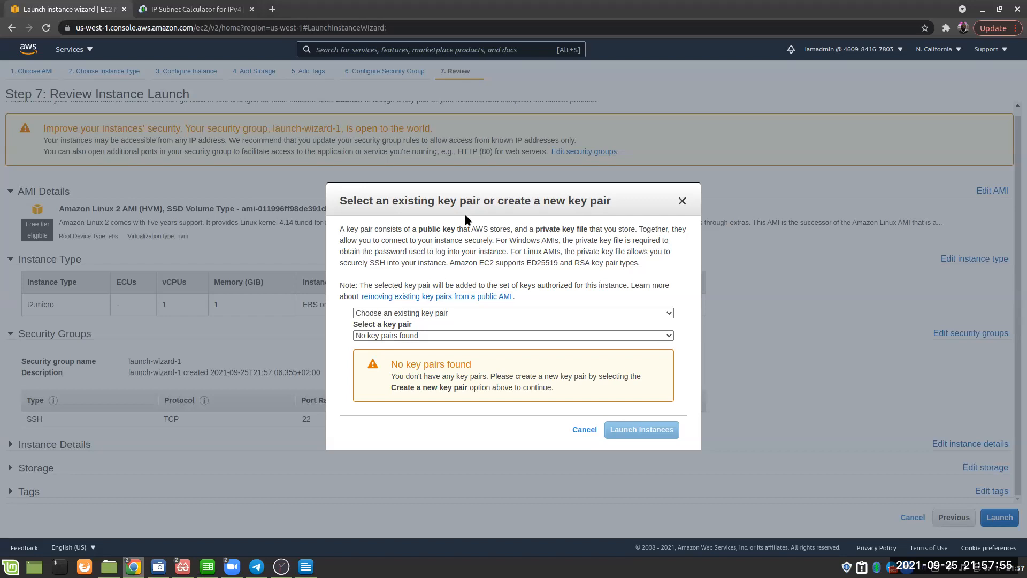
{"action": "left_click", "coordinate": [531, 313]}
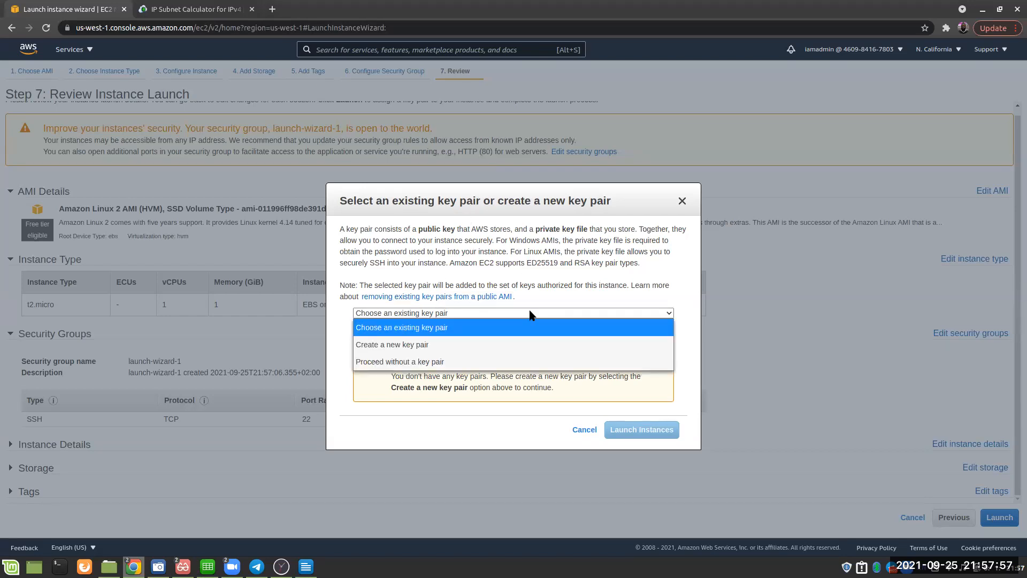
{"action": "left_click", "coordinate": [412, 346]}
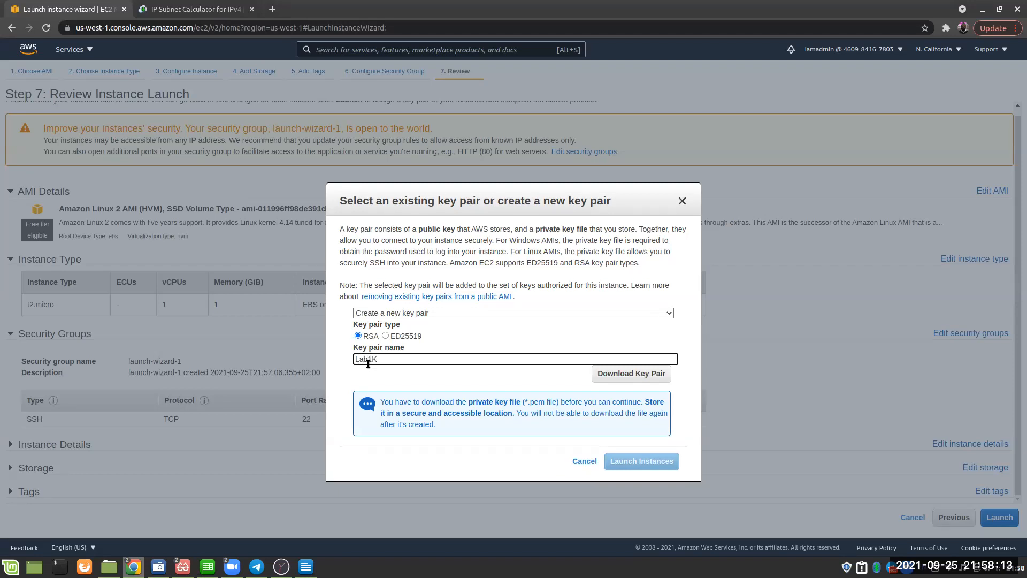
{"action": "left_click", "coordinate": [632, 375]}
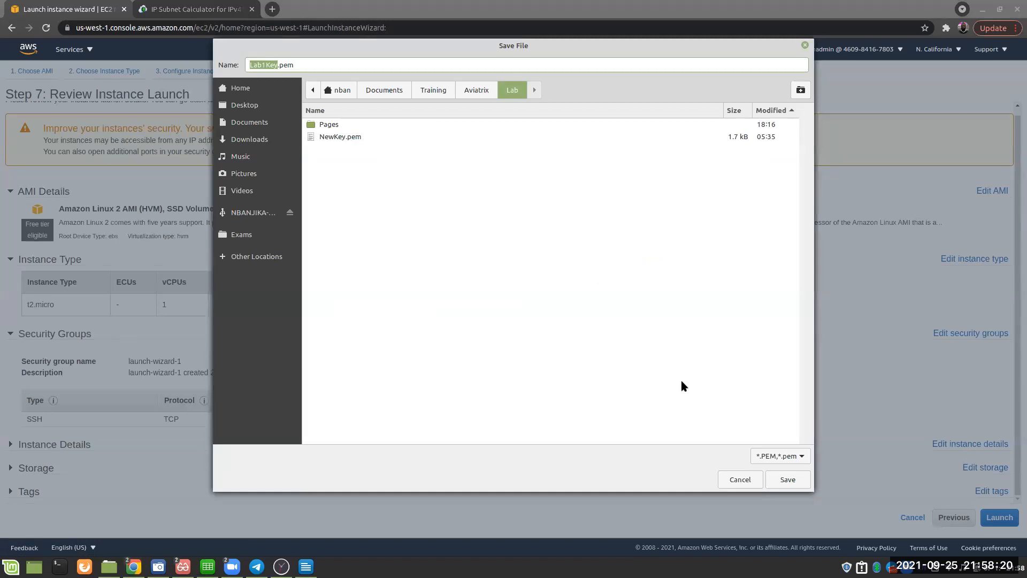
{"action": "left_click", "coordinate": [787, 479]}
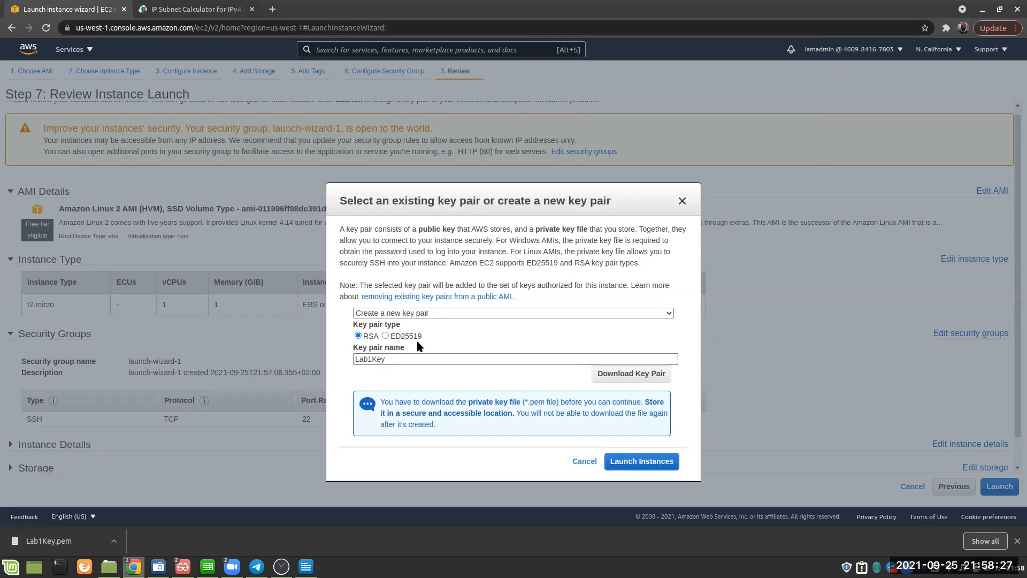
{"action": "left_click", "coordinate": [634, 461]}
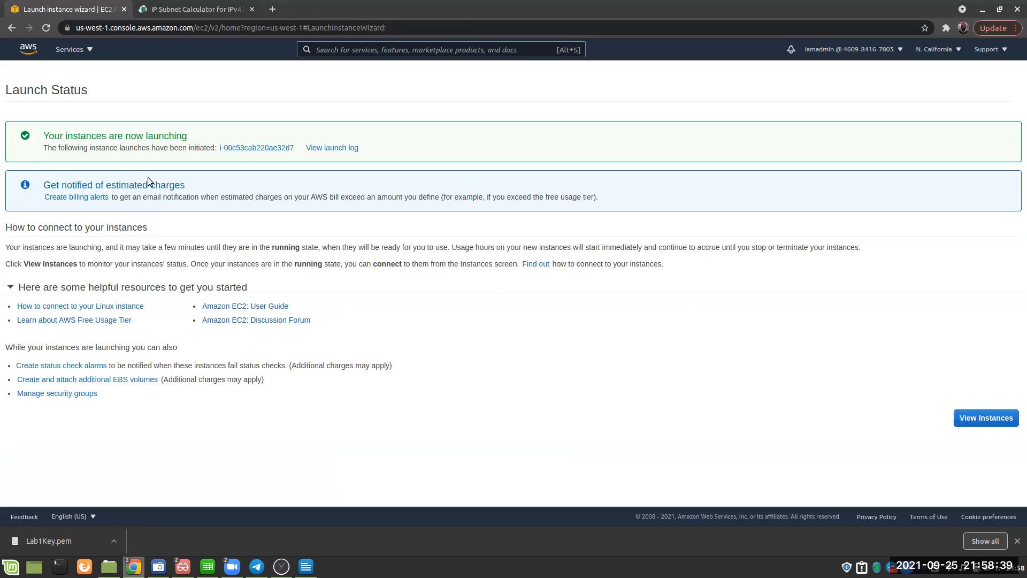
Open the instances list and name the new instance "EC2 VPC A - AZ1"
{"action": "left_click", "coordinate": [985, 418]}
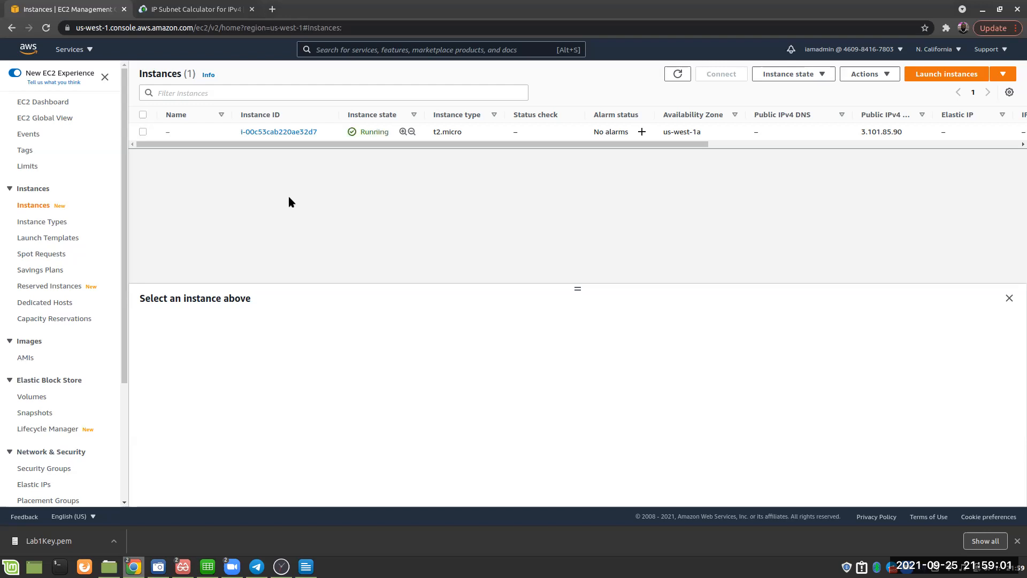
{"action": "left_click", "coordinate": [175, 131]}
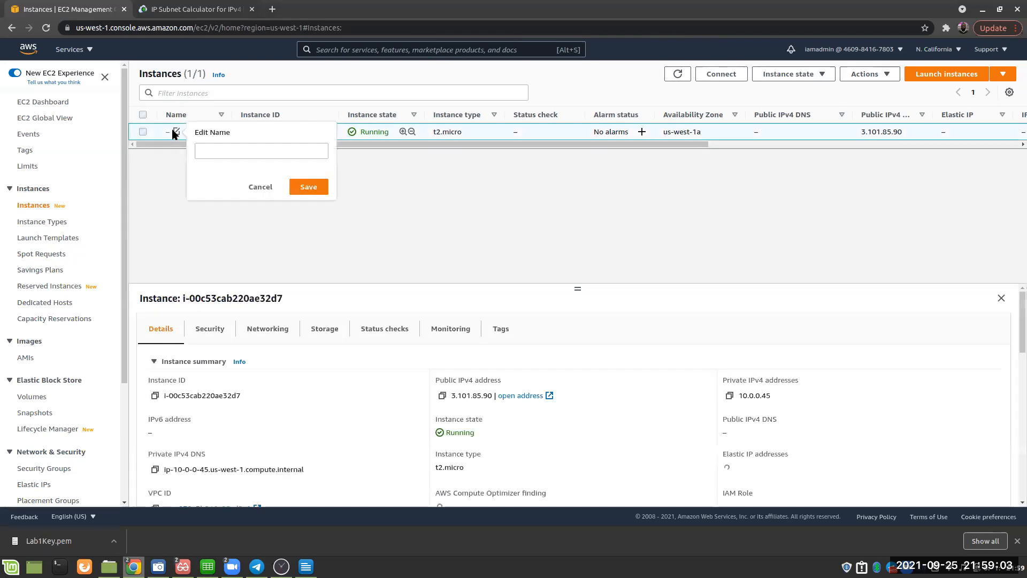
{"action": "left_click", "coordinate": [206, 151]}
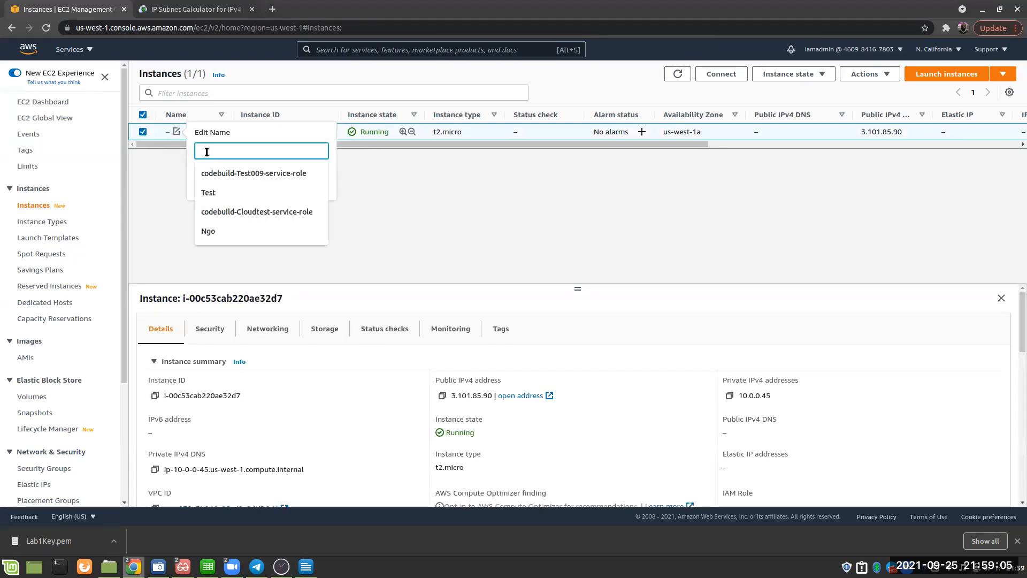
{"action": "type", "text": "EC2"}
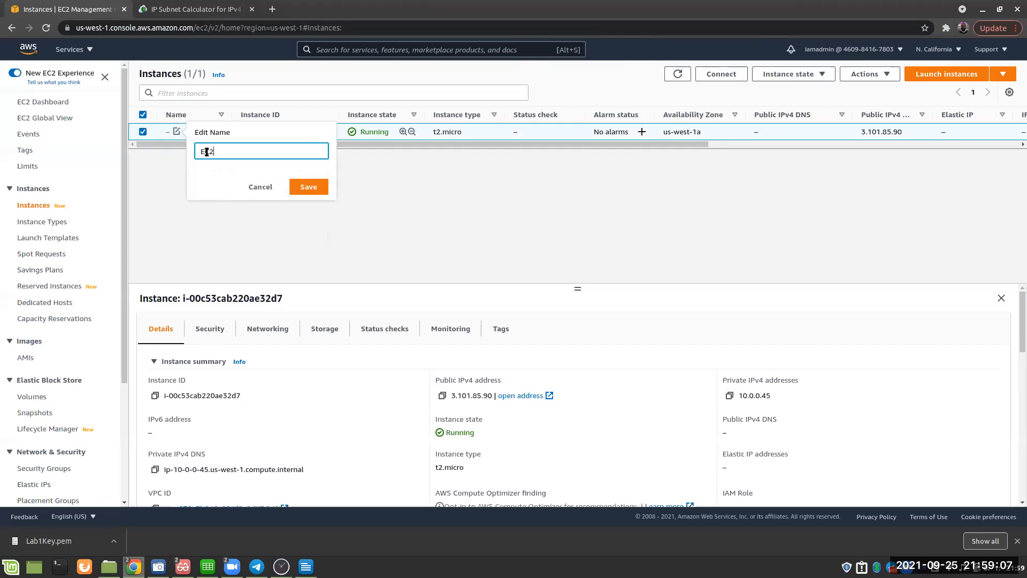
{"action": "type", "text": " VPC A - AZ1"}
{"action": "left_click", "coordinate": [300, 185]}
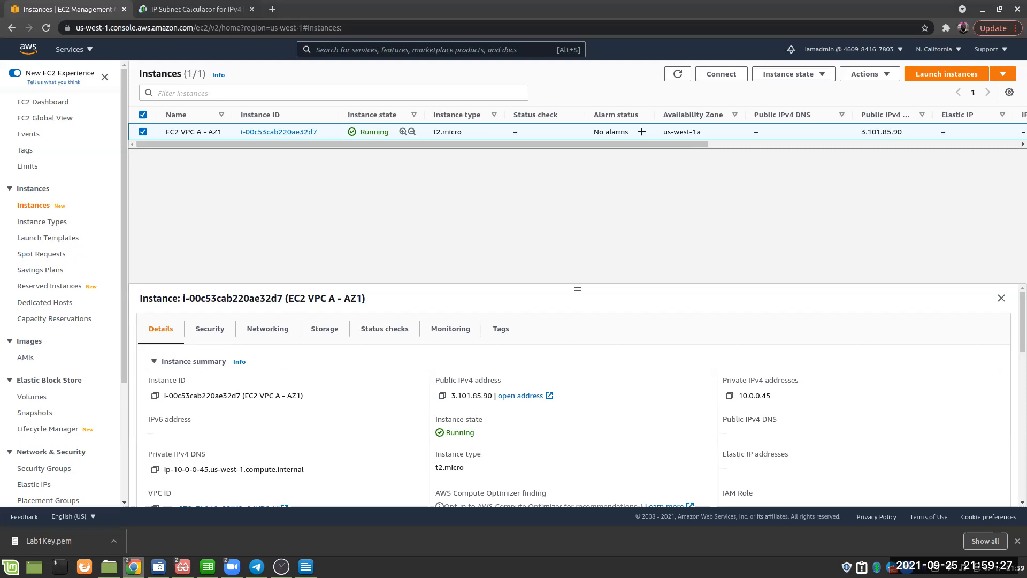
Look through the EC2 VPC A - AZ1 instance's details, including its IP addresses, VPC, subnet, AMI, key pair and placement
{"action": "scroll", "coordinate": [204, 313], "scroll_direction": "down", "scroll_amount": 1}
{"action": "scroll", "coordinate": [203, 313], "scroll_direction": "up", "scroll_amount": 1}
{"action": "scroll", "coordinate": [768, 385], "scroll_direction": "down", "scroll_amount": 1}
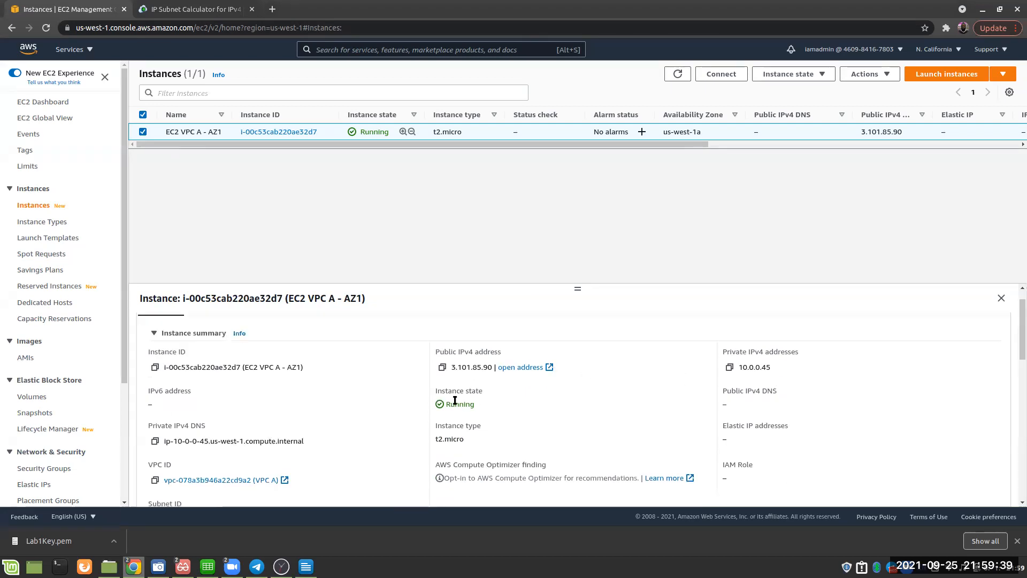
{"action": "scroll", "coordinate": [451, 409], "scroll_direction": "down", "scroll_amount": 1}
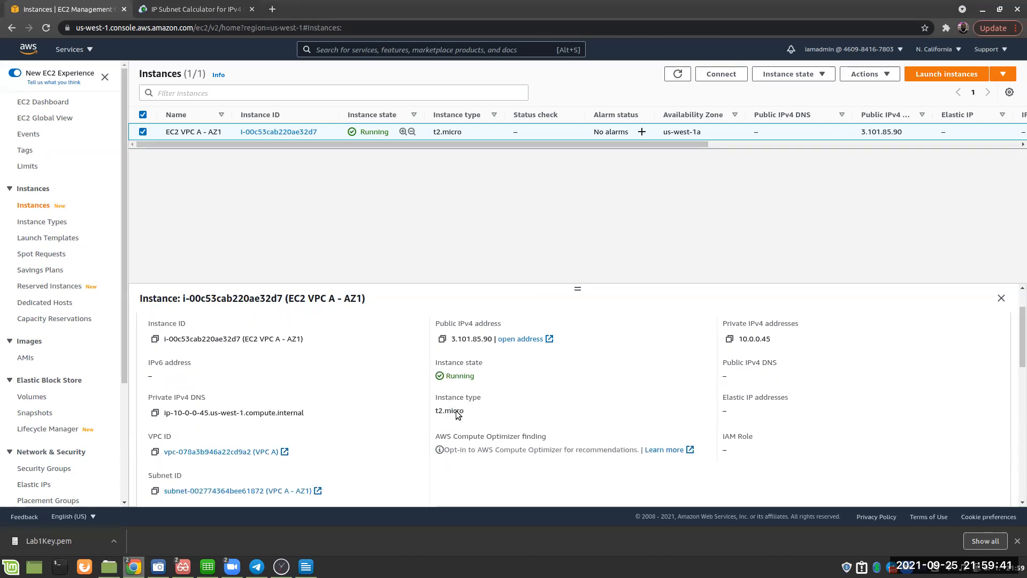
{"action": "scroll", "coordinate": [455, 413], "scroll_direction": "down", "scroll_amount": 2}
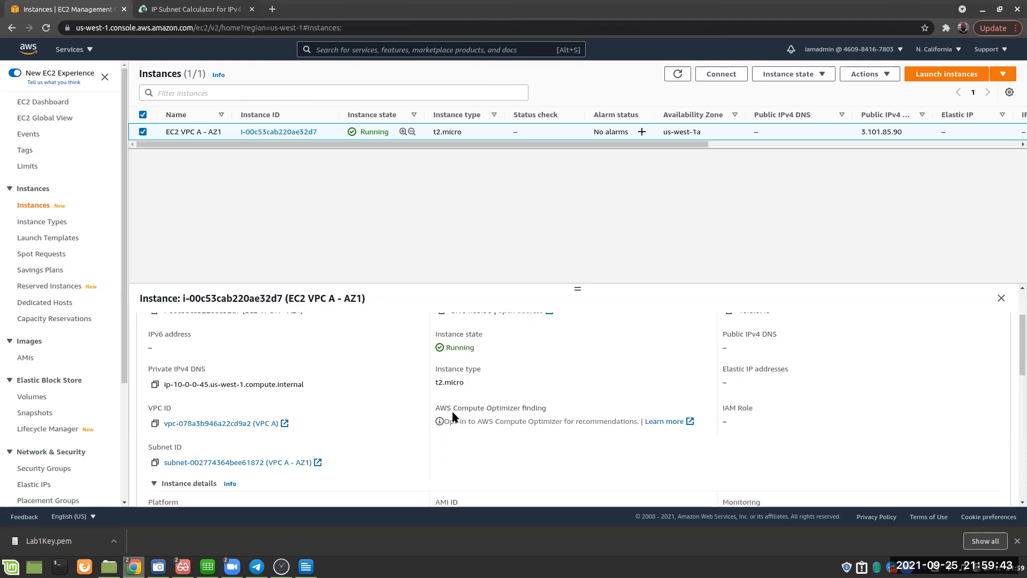
{"action": "scroll", "coordinate": [453, 415], "scroll_direction": "down", "scroll_amount": 4}
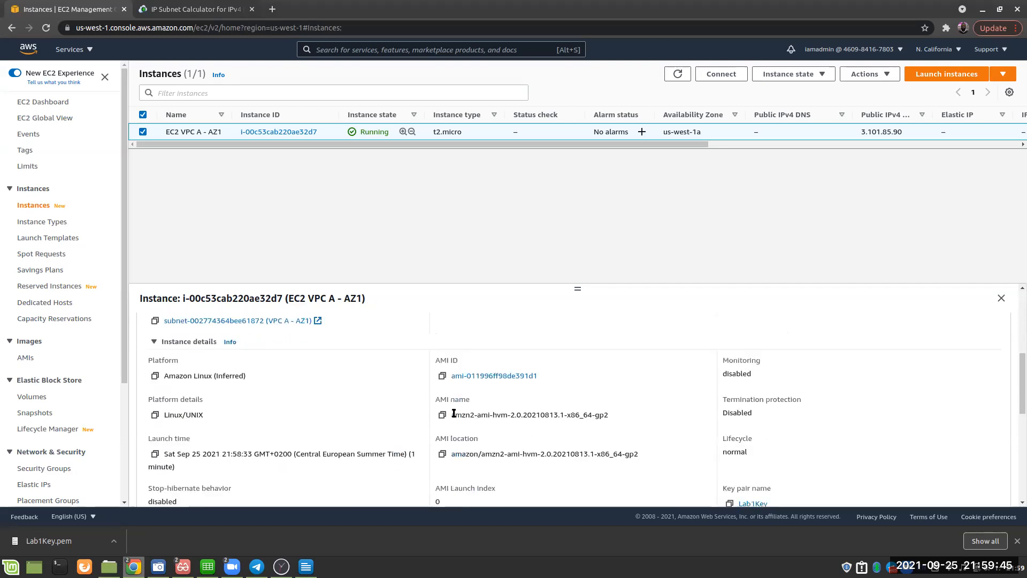
{"action": "scroll", "coordinate": [453, 412], "scroll_direction": "down", "scroll_amount": 6}
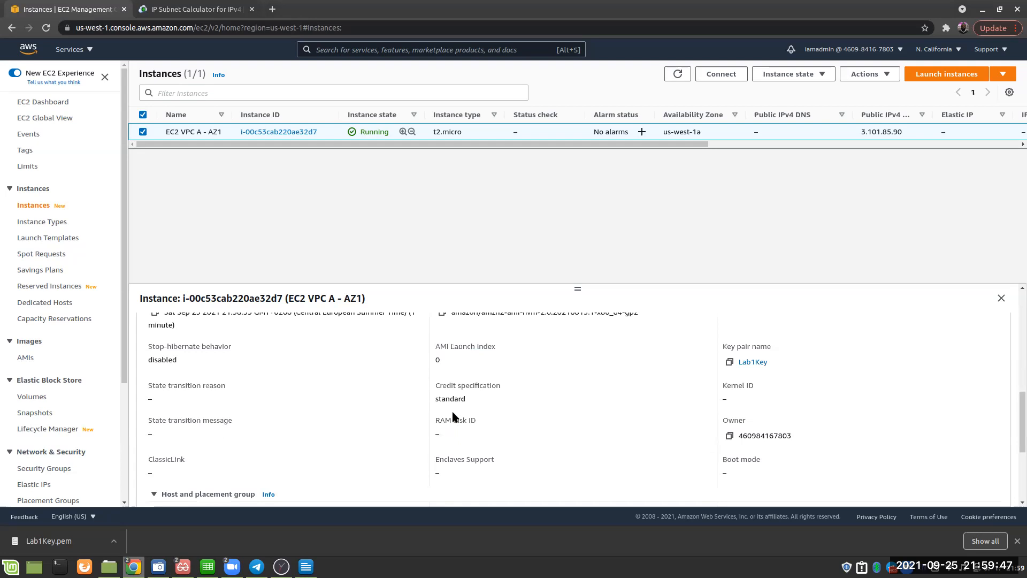
{"action": "scroll", "coordinate": [452, 411], "scroll_direction": "down", "scroll_amount": 6}
{"action": "scroll", "coordinate": [453, 415], "scroll_direction": "down", "scroll_amount": 1}
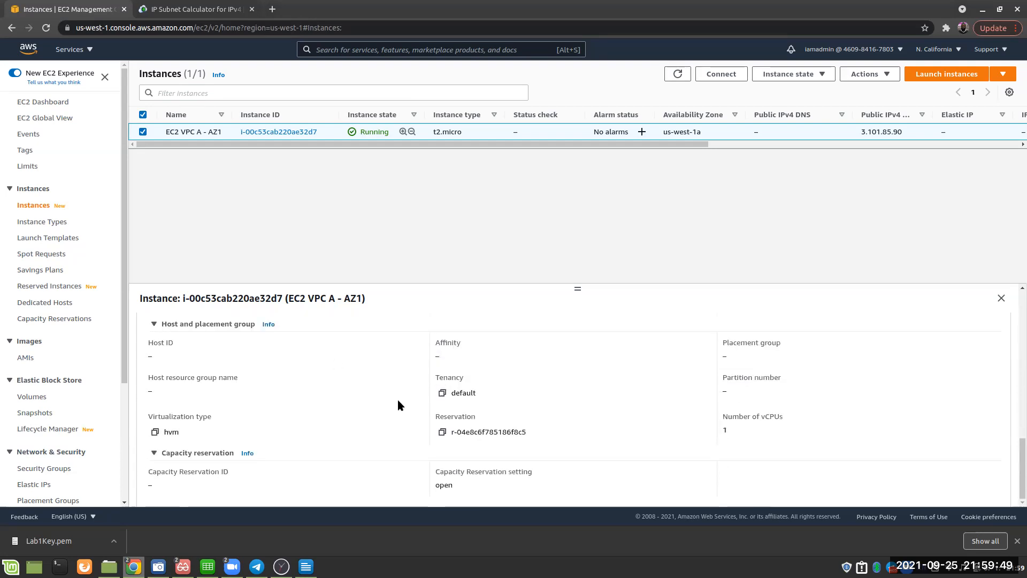
{"action": "scroll", "coordinate": [408, 400], "scroll_direction": "up", "scroll_amount": 17}
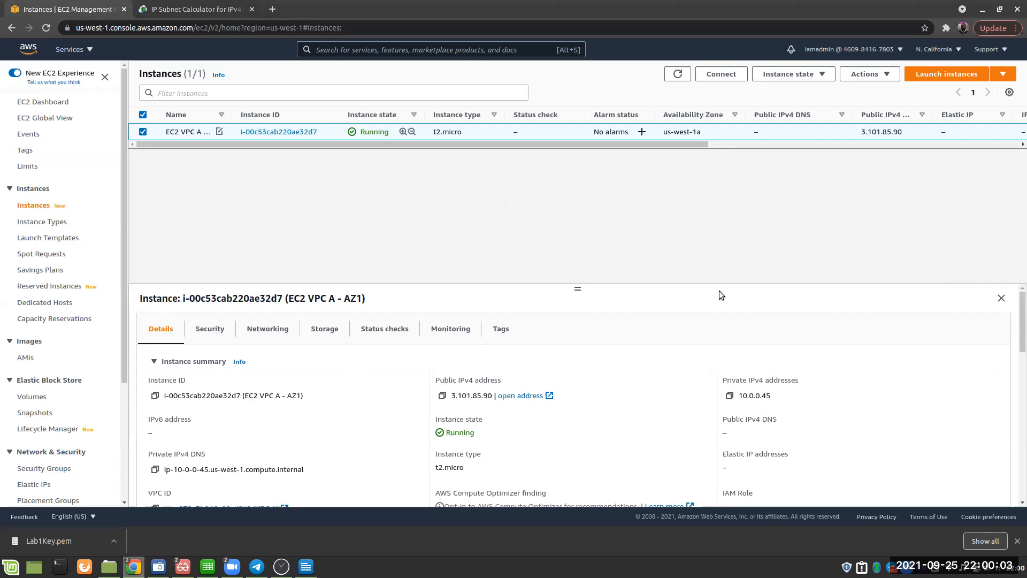
Start launching another instance from the 64-bit (x86) Amazon Linux 2 AMI
{"action": "left_click", "coordinate": [997, 76]}
{"action": "left_click", "coordinate": [923, 91]}
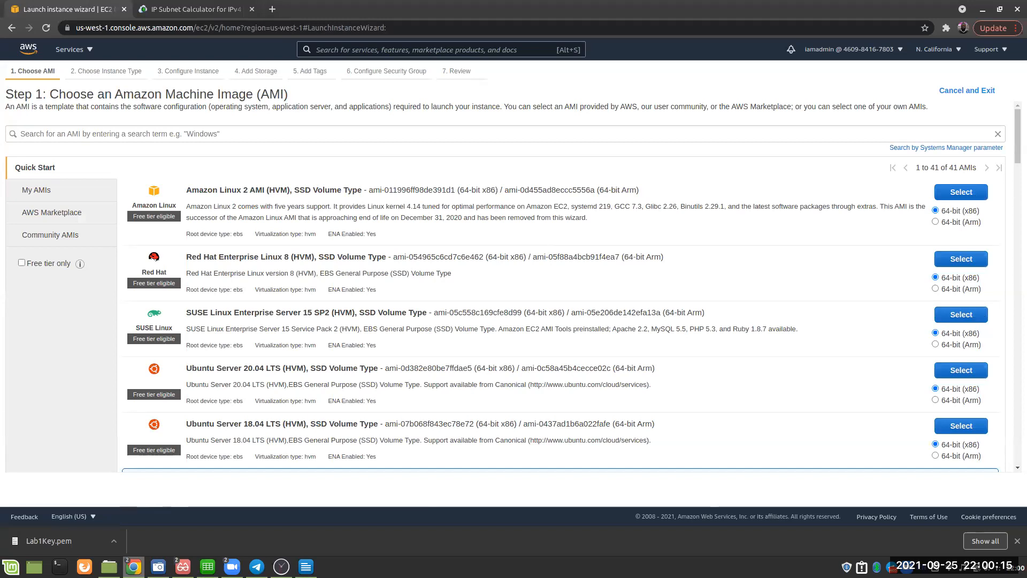
{"action": "left_click", "coordinate": [961, 191]}
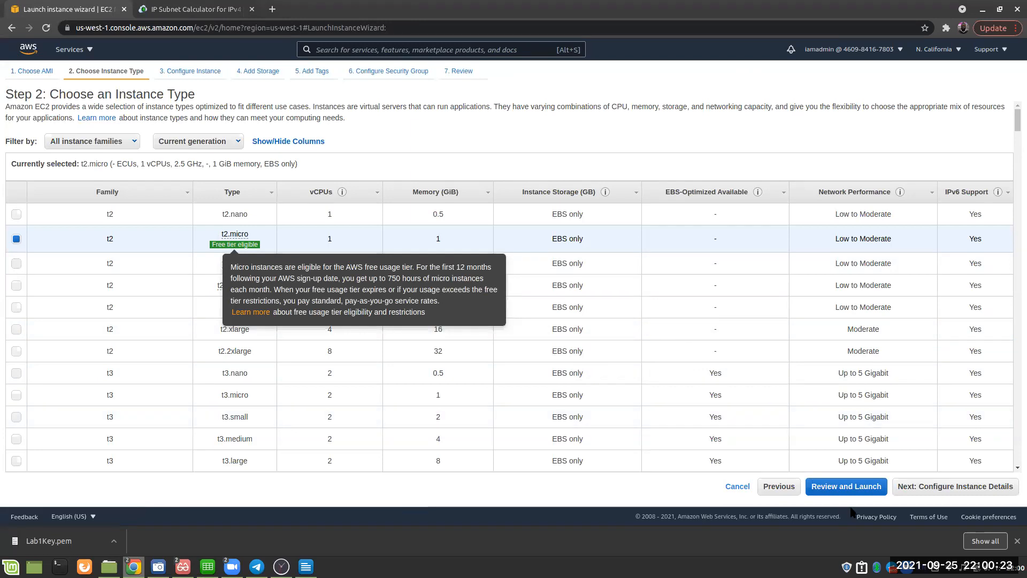
Keep the t2.micro type and configure the instance for VPC B, subnet VPC B - AZ1, with auto-assign public IP enabled
{"action": "left_click", "coordinate": [953, 494]}
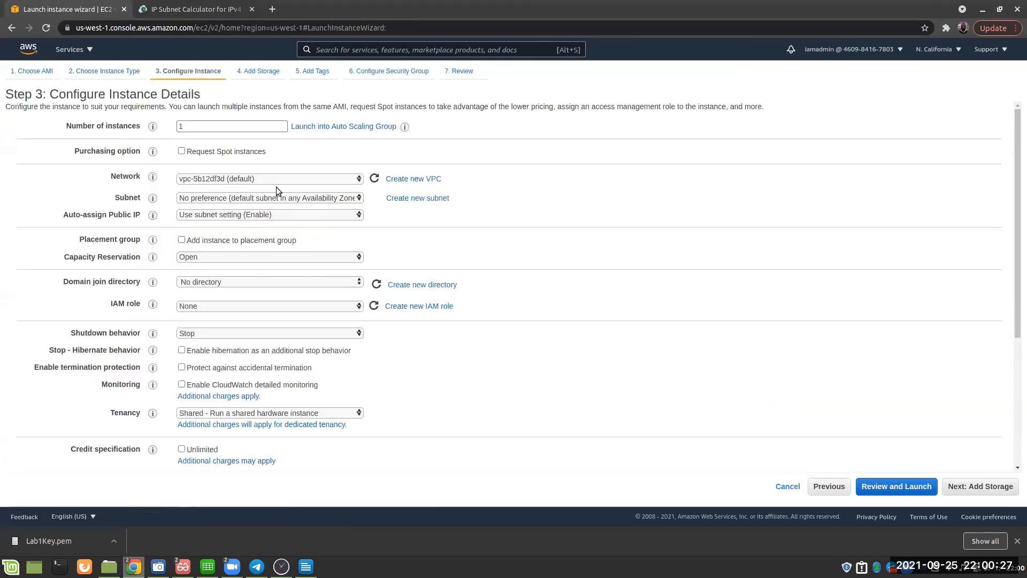
{"action": "left_click", "coordinate": [294, 180]}
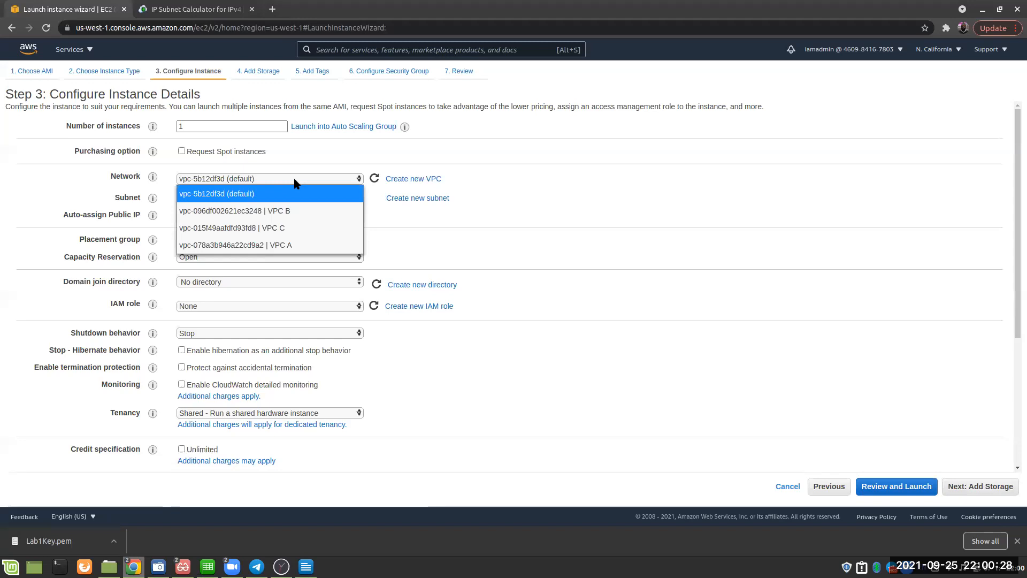
{"action": "left_click", "coordinate": [300, 212]}
{"action": "left_click", "coordinate": [329, 199]}
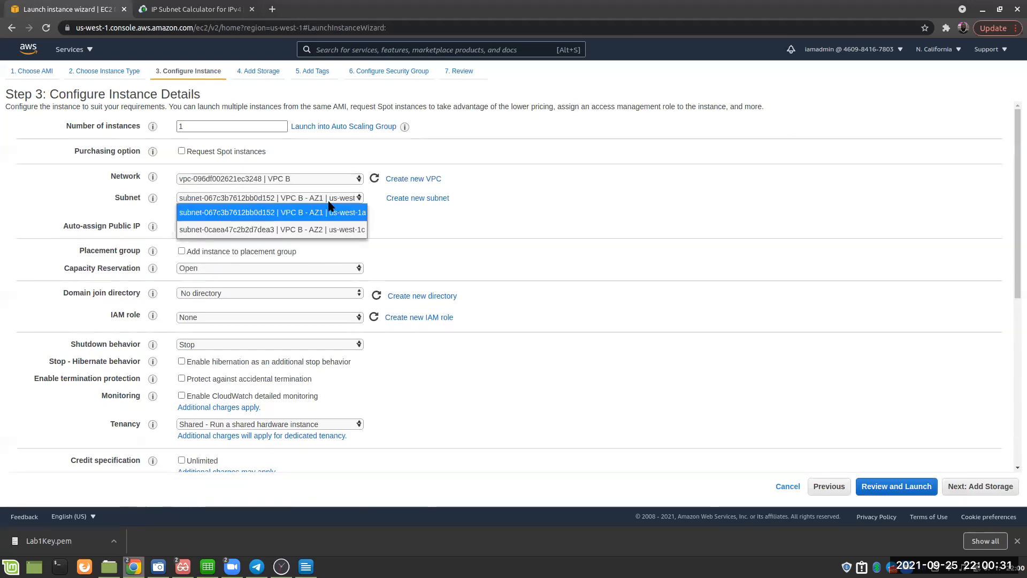
{"action": "left_click", "coordinate": [318, 215]}
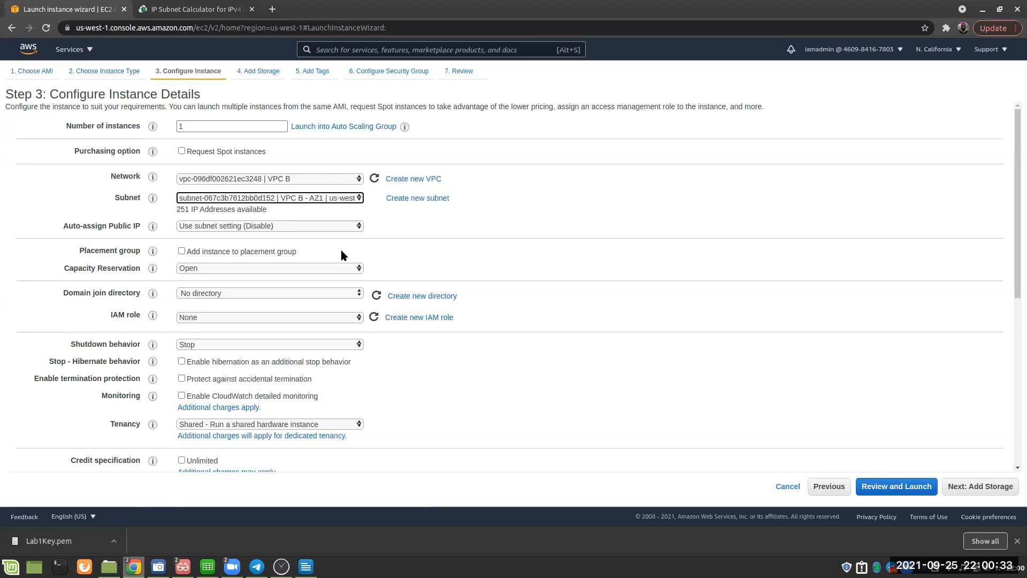
{"action": "left_click", "coordinate": [212, 227]}
{"action": "left_click", "coordinate": [205, 257]}
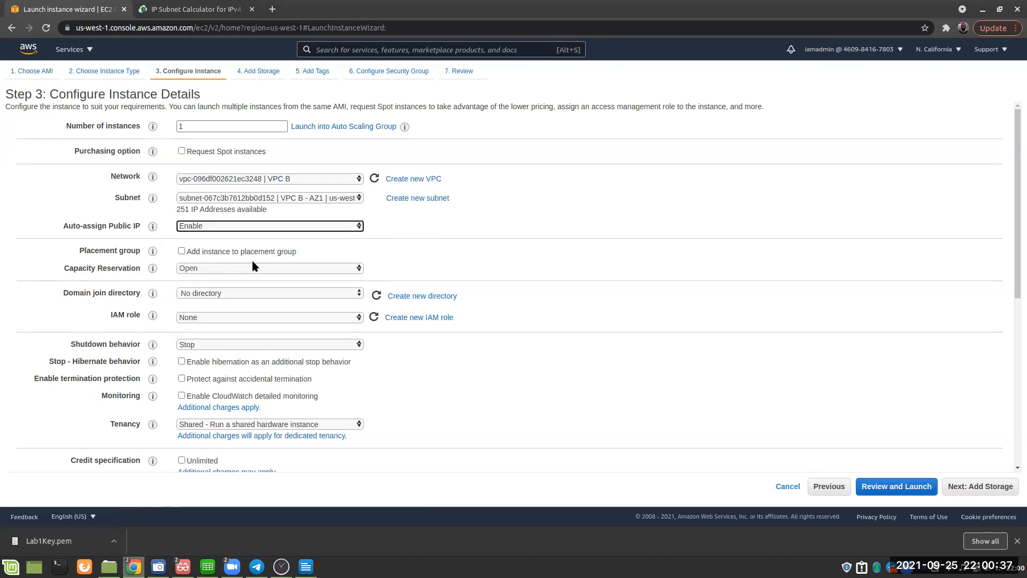
Check the remaining instance settings and launch the VPC B instance with the existing Lab1Key key pair, acknowledging access to its private key file
{"action": "scroll", "coordinate": [415, 388], "scroll_direction": "down", "scroll_amount": 1}
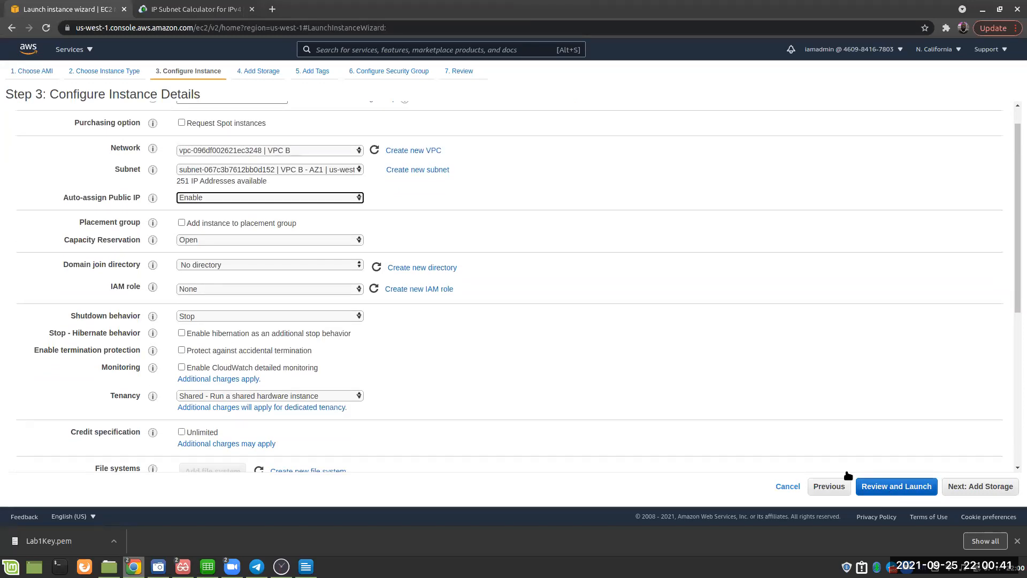
{"action": "scroll", "coordinate": [402, 370], "scroll_direction": "up", "scroll_amount": 1}
{"action": "scroll", "coordinate": [402, 371], "scroll_direction": "down", "scroll_amount": 5}
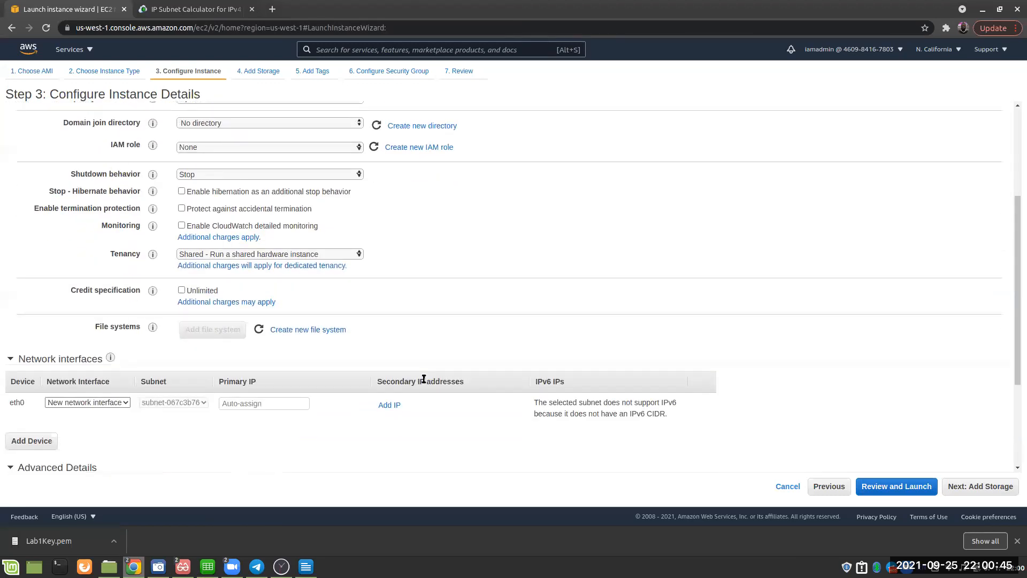
{"action": "scroll", "coordinate": [424, 379], "scroll_direction": "down", "scroll_amount": 4}
{"action": "scroll", "coordinate": [696, 433], "scroll_direction": "down", "scroll_amount": 1}
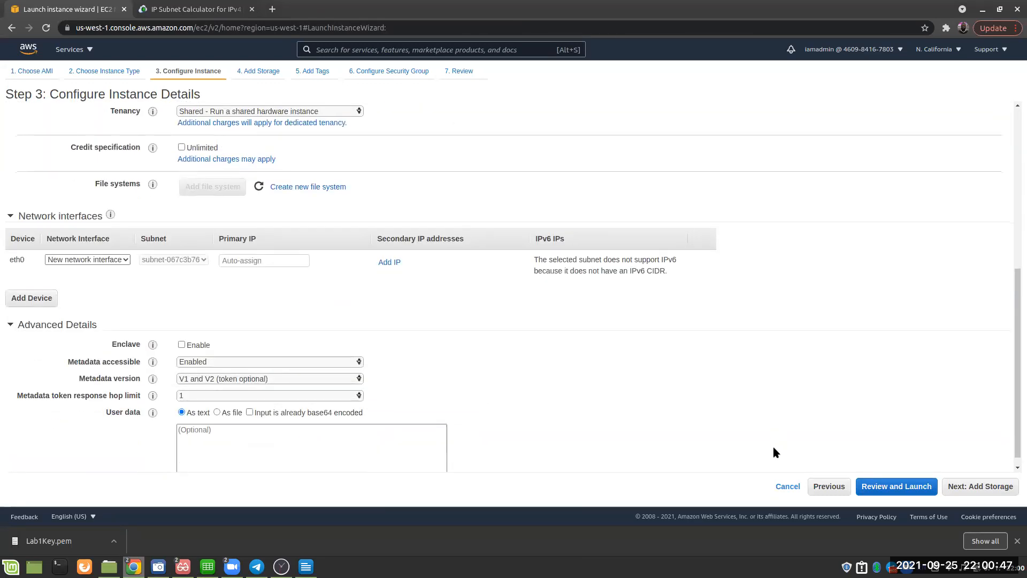
{"action": "left_click", "coordinate": [888, 486]}
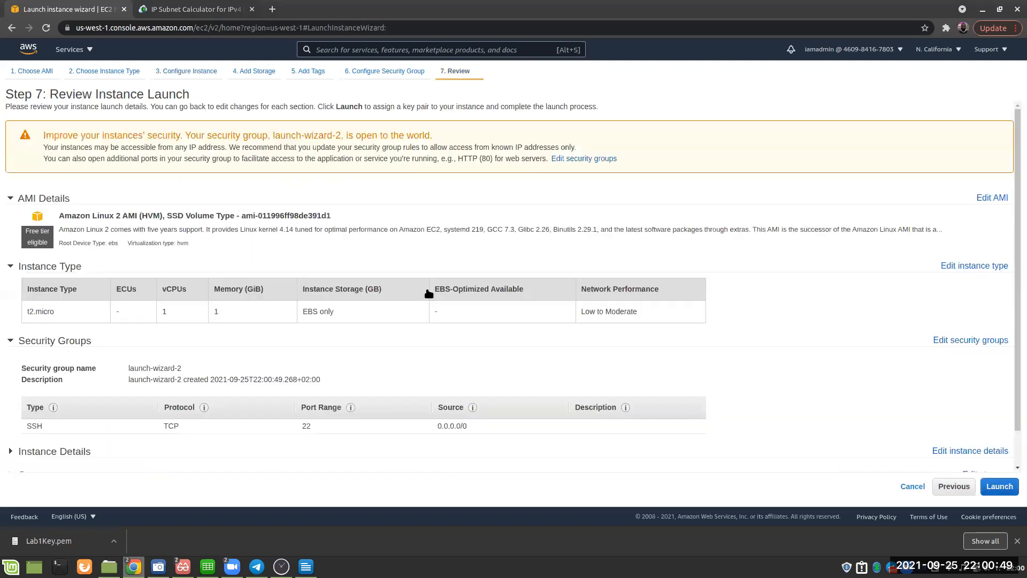
{"action": "left_click", "coordinate": [1004, 486]}
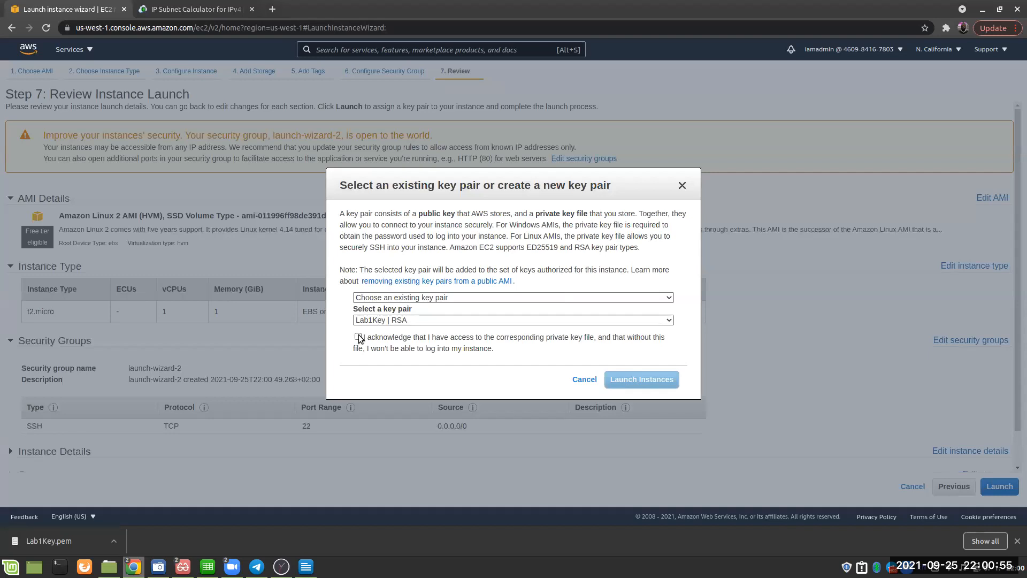
{"action": "left_click", "coordinate": [362, 335]}
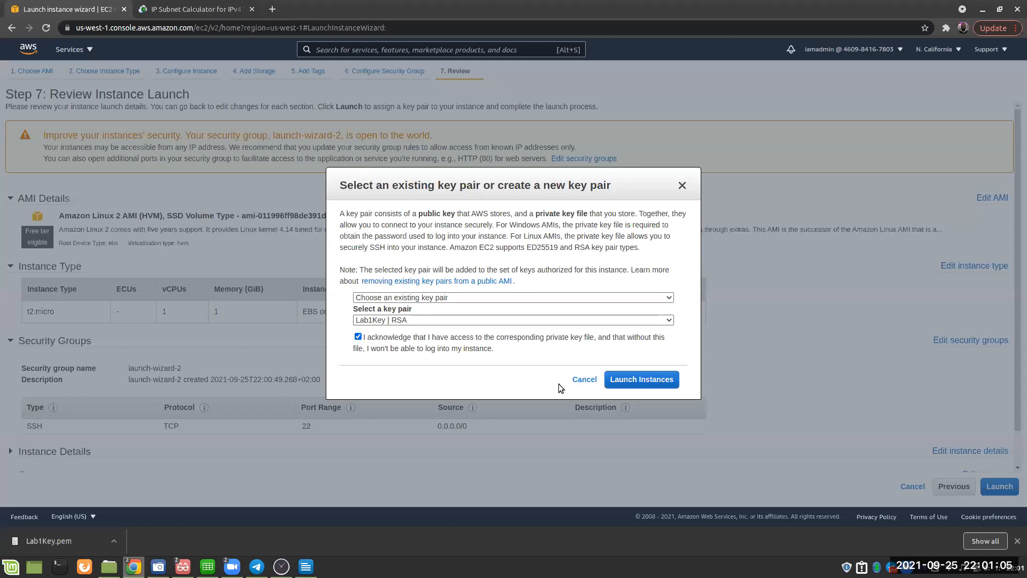
{"action": "left_click", "coordinate": [646, 381]}
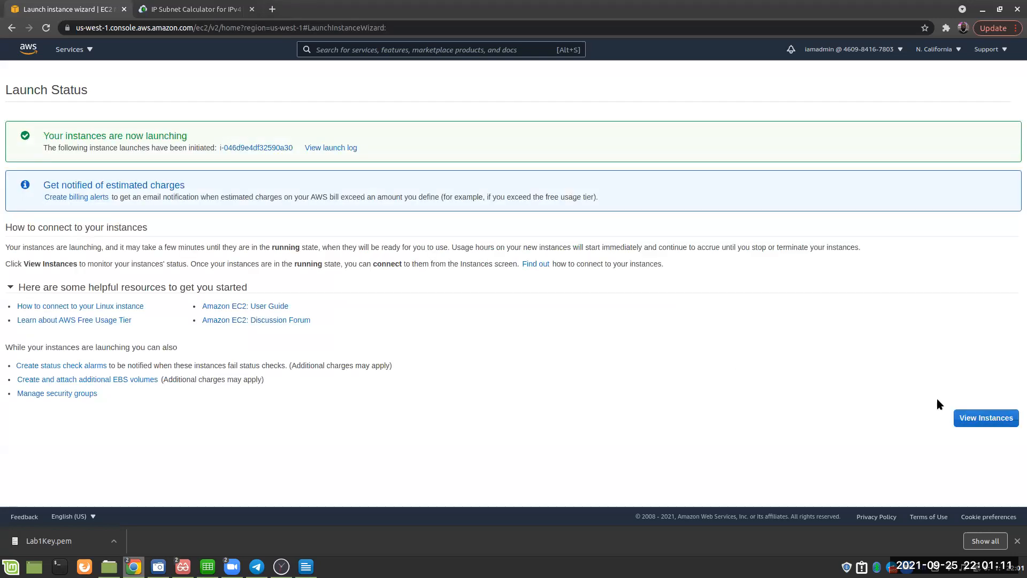
Open the instances list and name the new VPC B instance "EC2 VPC - A1"
{"action": "left_click", "coordinate": [983, 422]}
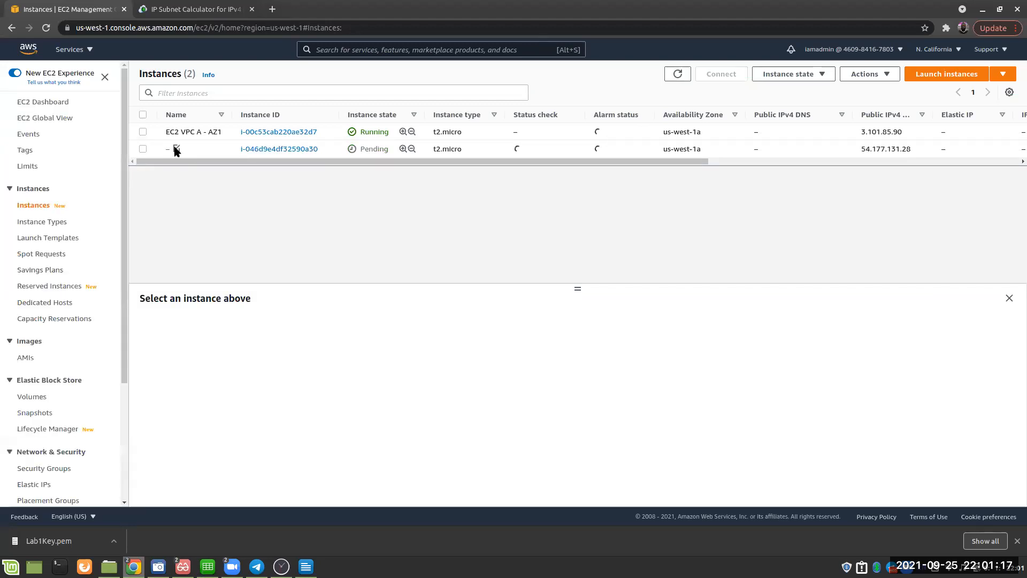
{"action": "left_click", "coordinate": [176, 148]}
{"action": "left_click", "coordinate": [213, 166]}
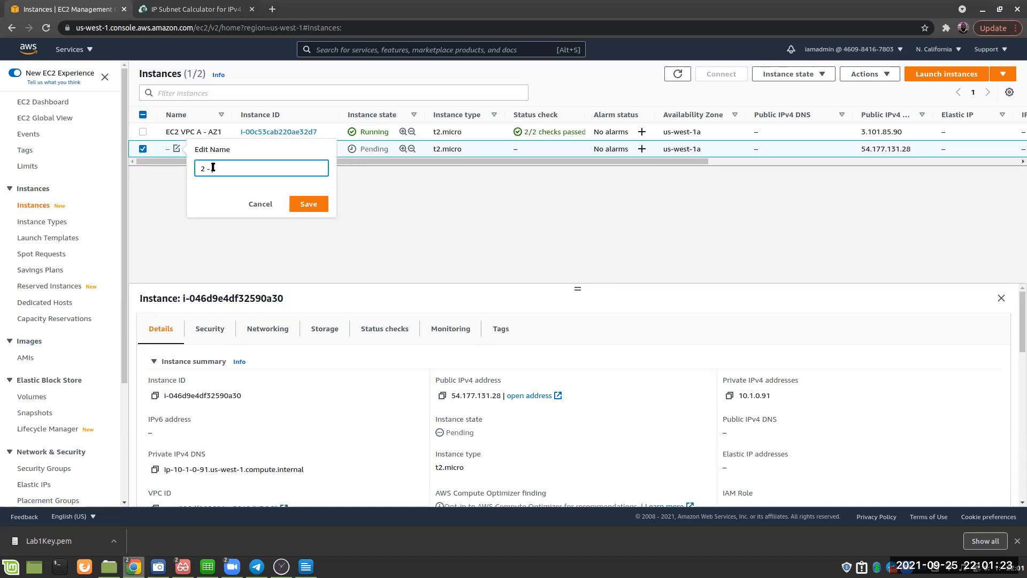
{"action": "type", "text": "E"}
{"action": "type", "text": "C B - AZ1"}
{"action": "key", "text": "BackSpace"}
{"action": "key", "text": "BackSpace"}
{"action": "key", "text": "BackSpace"}
{"action": "type", "text": "V"}
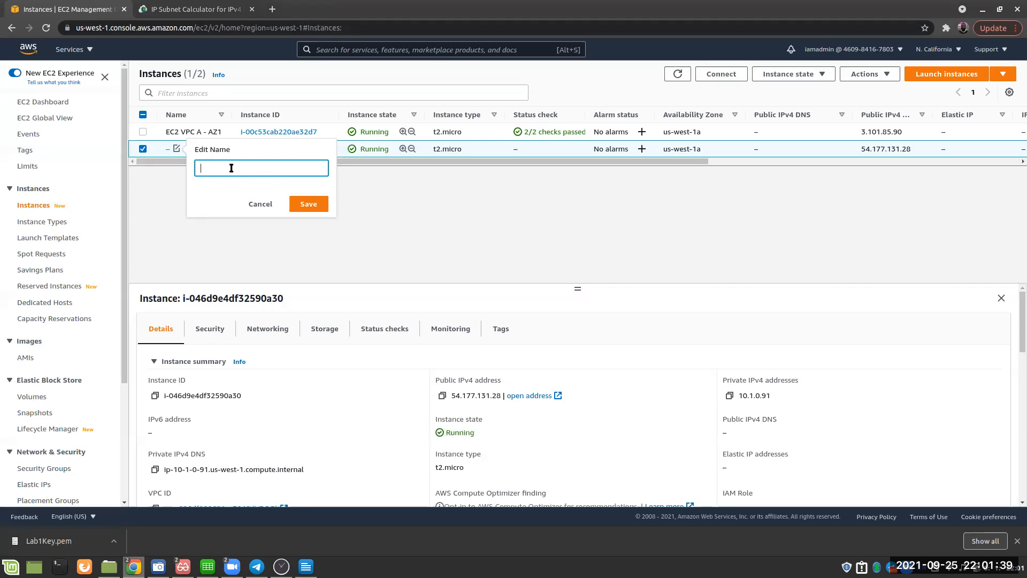
{"action": "type", "text": "EC2 VP"}
{"action": "type", "text": "C - A1"}
{"action": "left_click", "coordinate": [309, 204]}
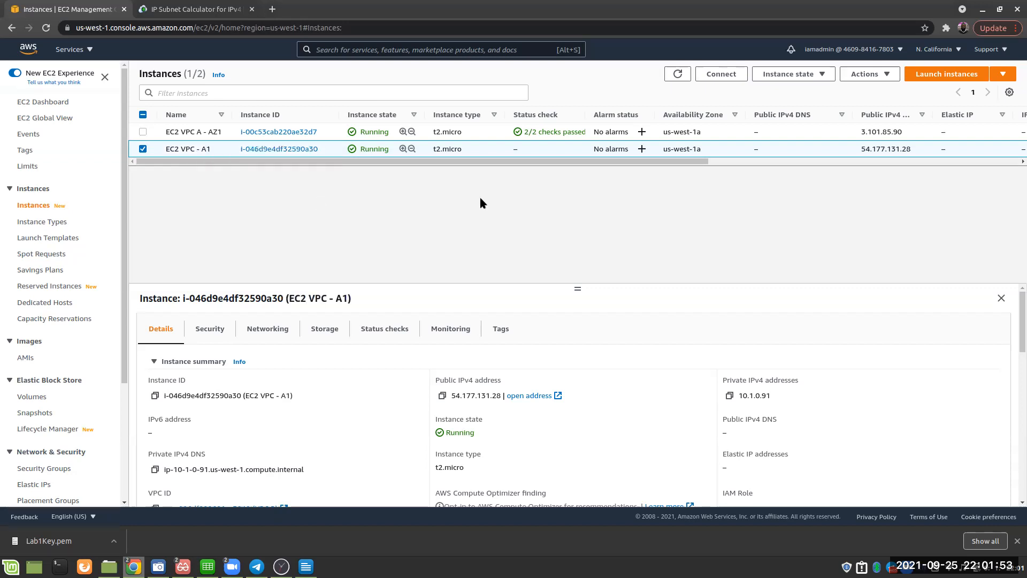
Start launching another instance from the Amazon Linux 2 AMI with the t2.micro type, up to the instance details
{"action": "left_click", "coordinate": [1003, 75]}
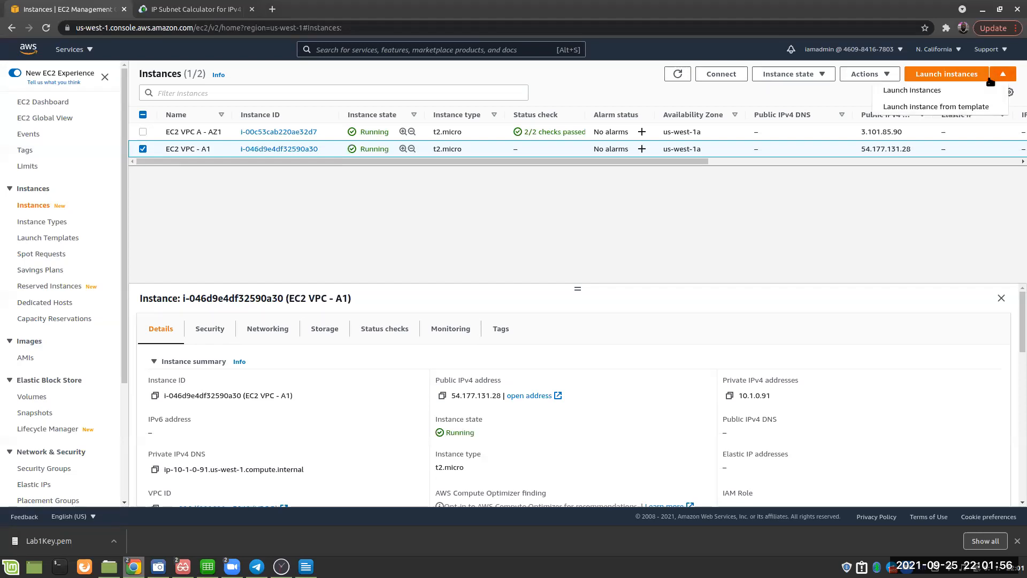
{"action": "left_click", "coordinate": [940, 91]}
{"action": "left_click", "coordinate": [961, 192]}
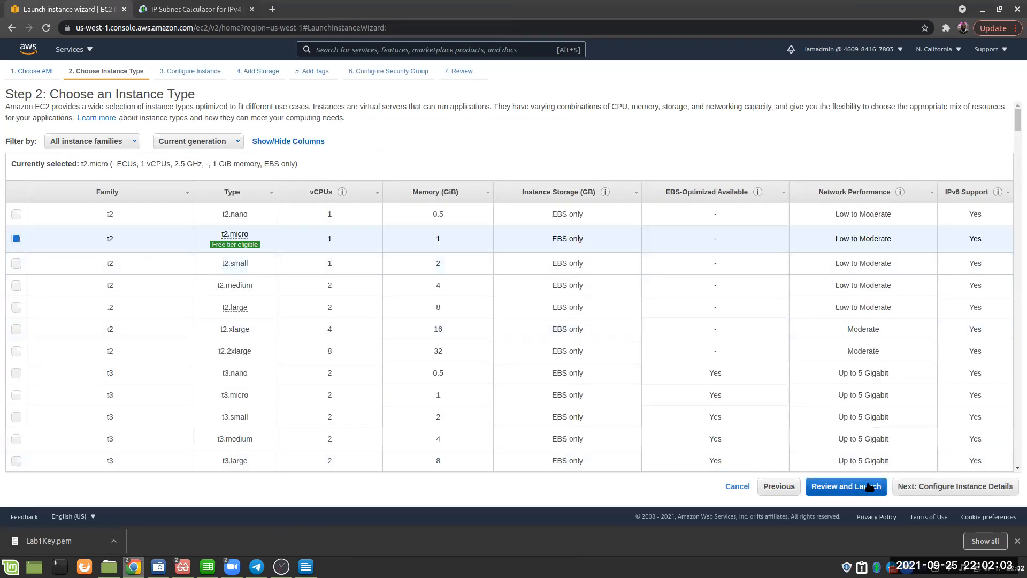
{"action": "left_click", "coordinate": [908, 483]}
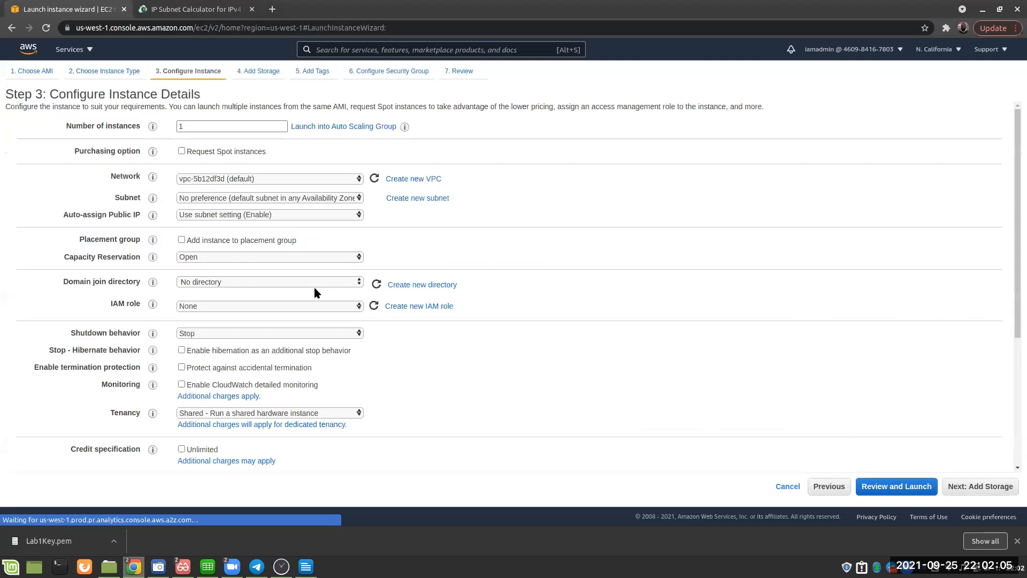
Set the instance's network to VPC C and its subnet to VPC C - AZ1, and enable auto-assign public IP
{"action": "left_click", "coordinate": [260, 179]}
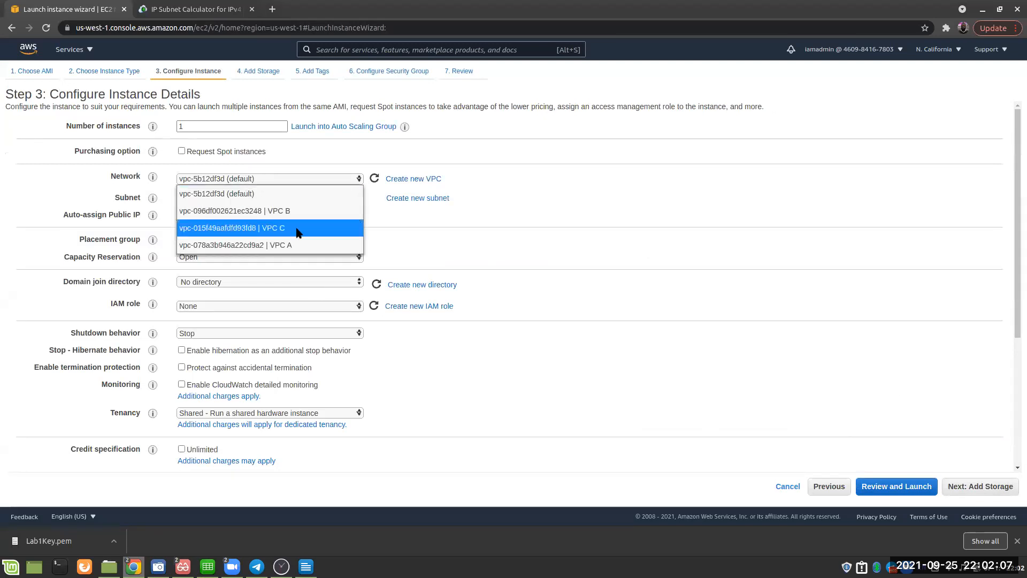
{"action": "left_click", "coordinate": [280, 230]}
{"action": "left_click", "coordinate": [303, 200]}
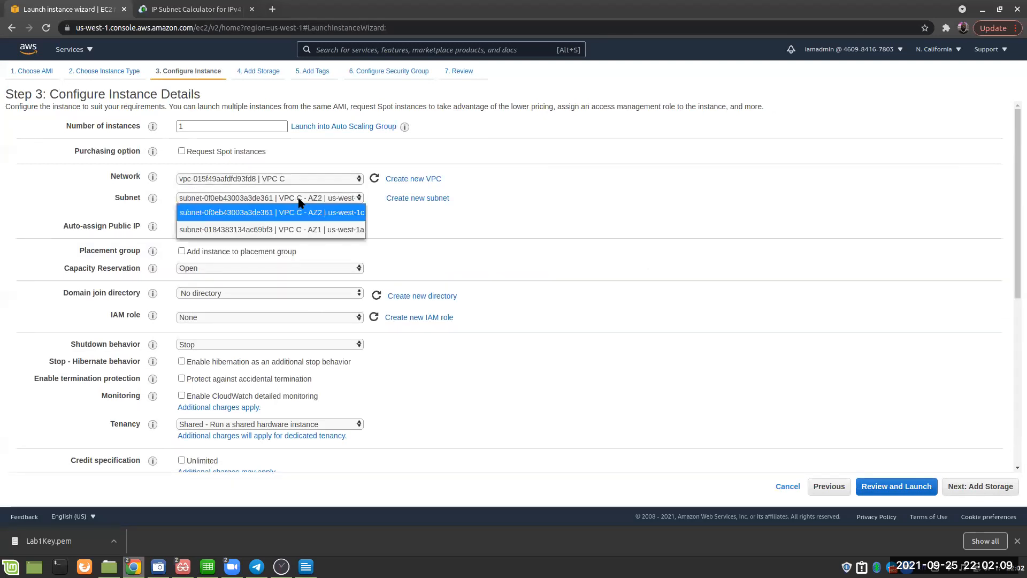
{"action": "left_click", "coordinate": [319, 229]}
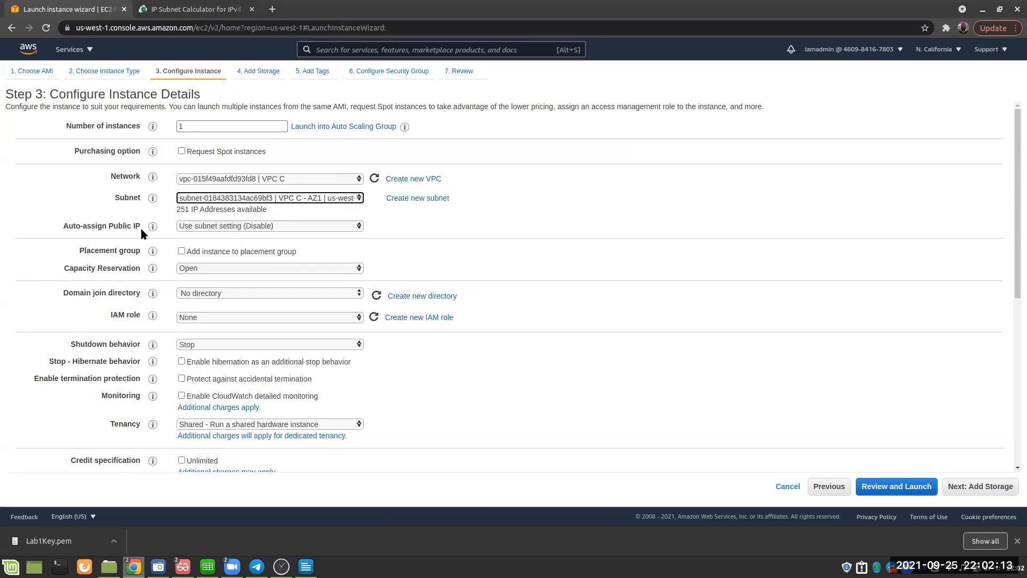
{"action": "left_click", "coordinate": [213, 229]}
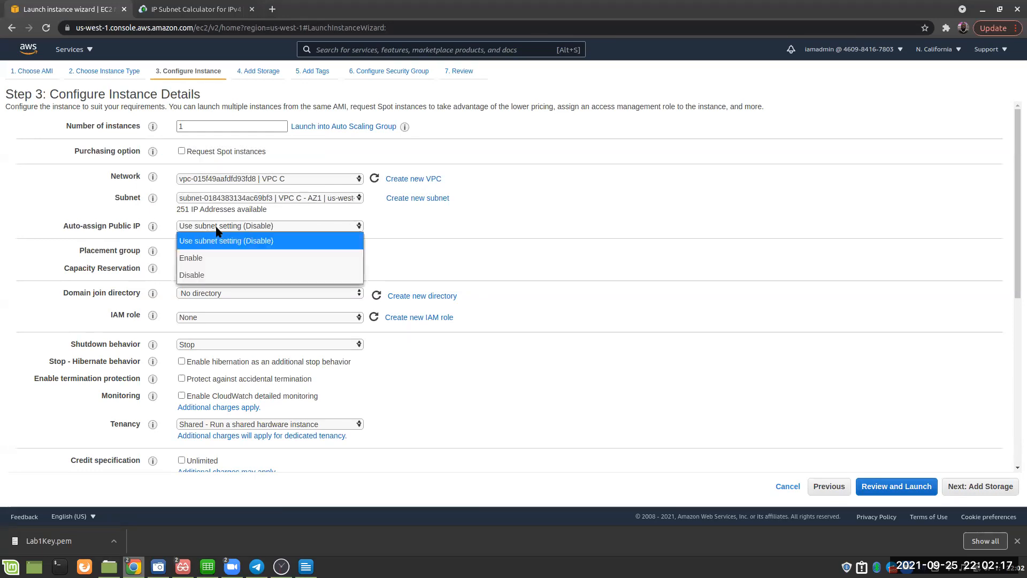
{"action": "left_click", "coordinate": [204, 257]}
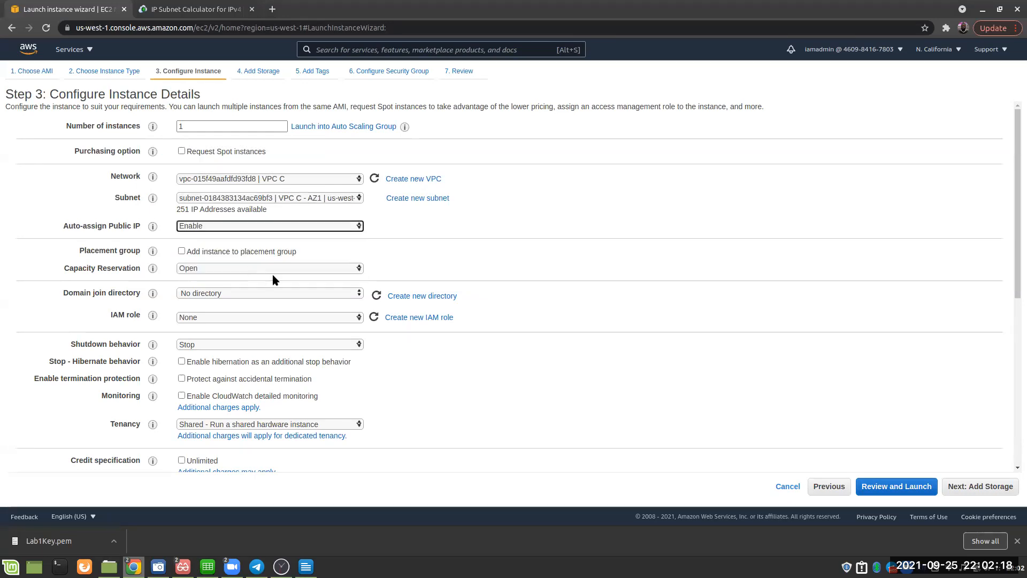
Launch the VPC C instance with the existing Lab1Key key pair, acknowledging access to the private key file
{"action": "left_click", "coordinate": [914, 486]}
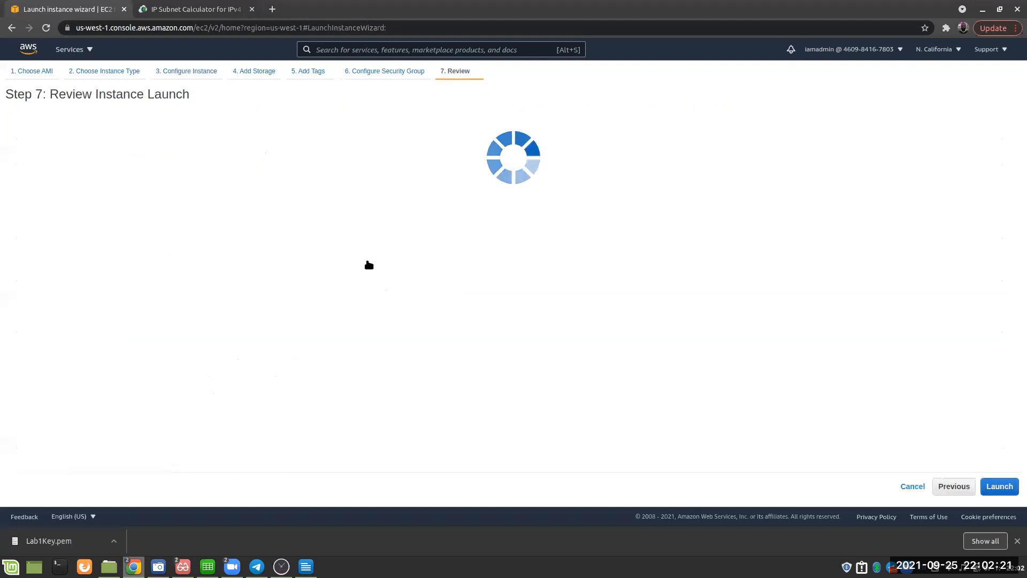
{"action": "left_click", "coordinate": [1009, 486]}
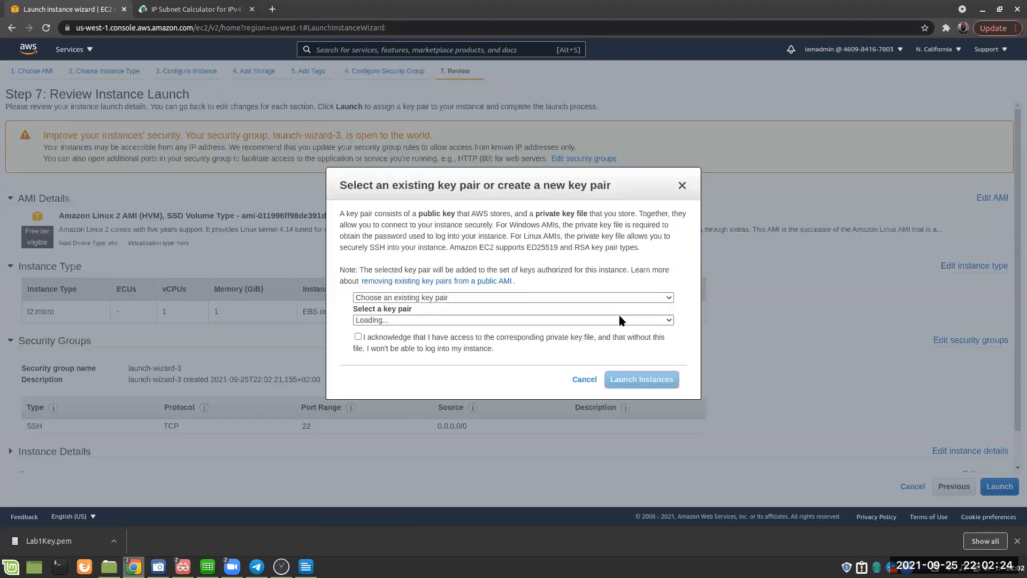
{"action": "left_click", "coordinate": [358, 337]}
{"action": "left_click", "coordinate": [660, 385]}
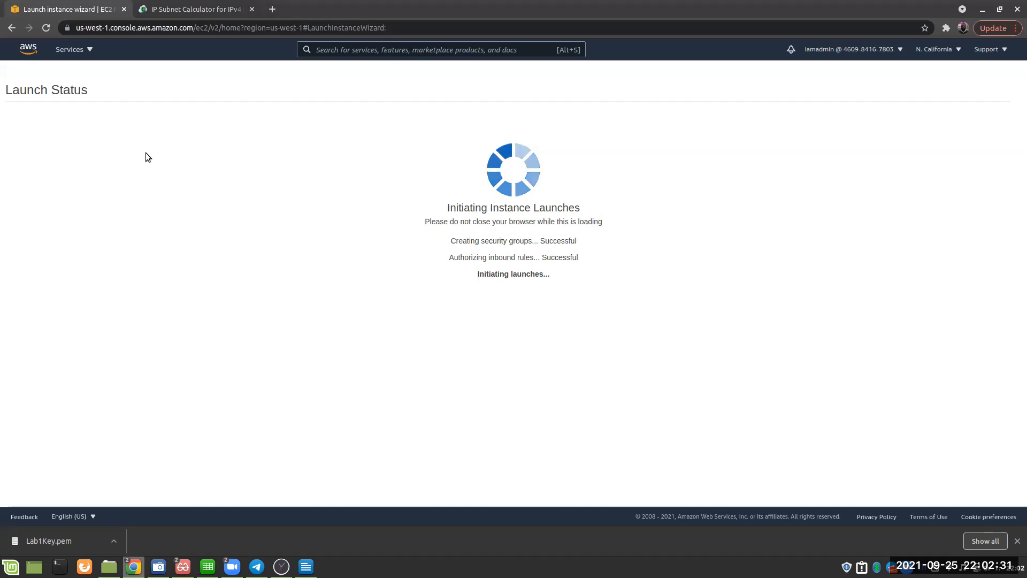
Open the instances list and name the newly launched VPC C instance "EC2 VPC C - AZ1"
{"action": "left_click", "coordinate": [987, 418]}
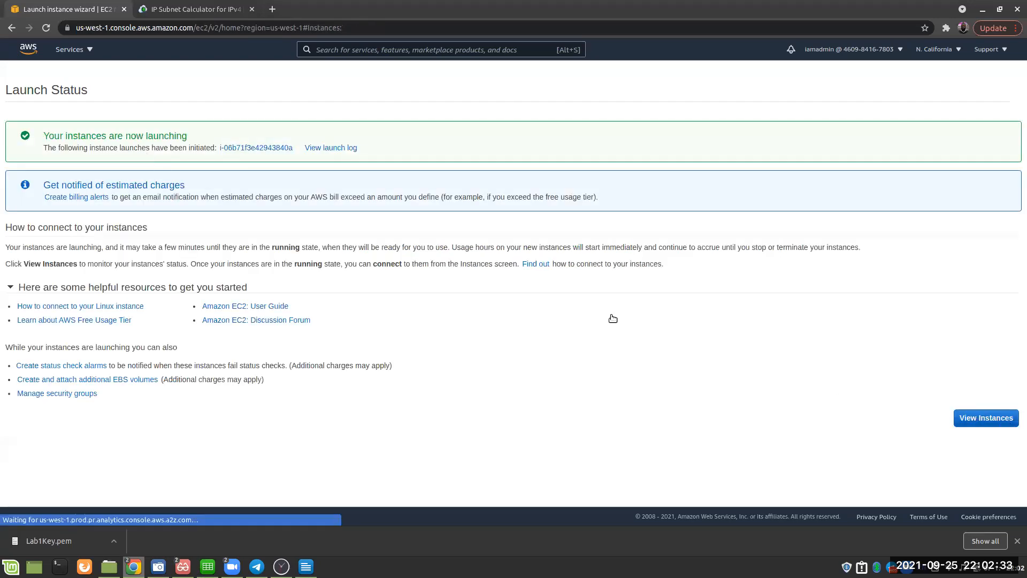
{"action": "mouse_move", "coordinate": [205, 167]}
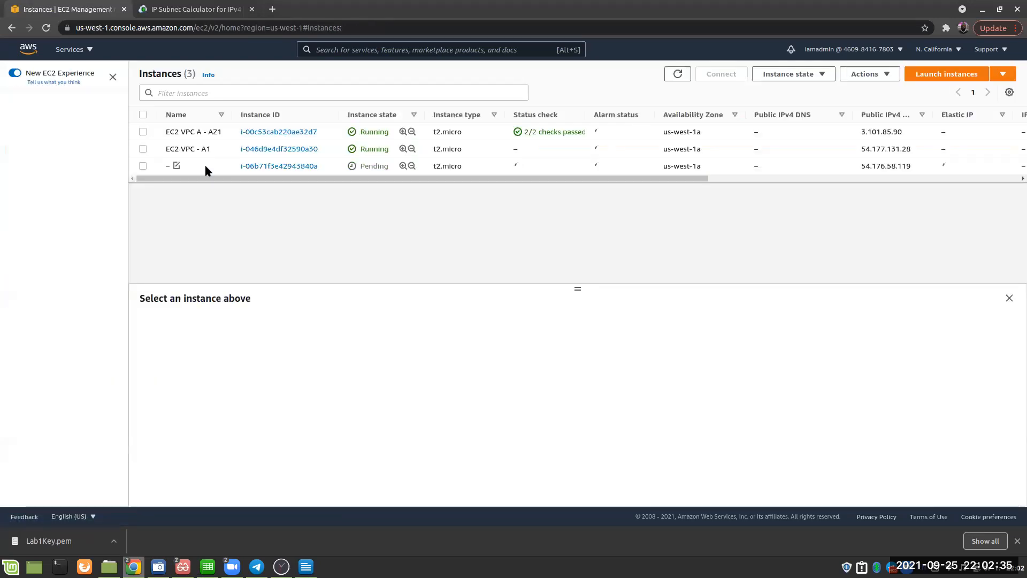
{"action": "left_click", "coordinate": [177, 165]}
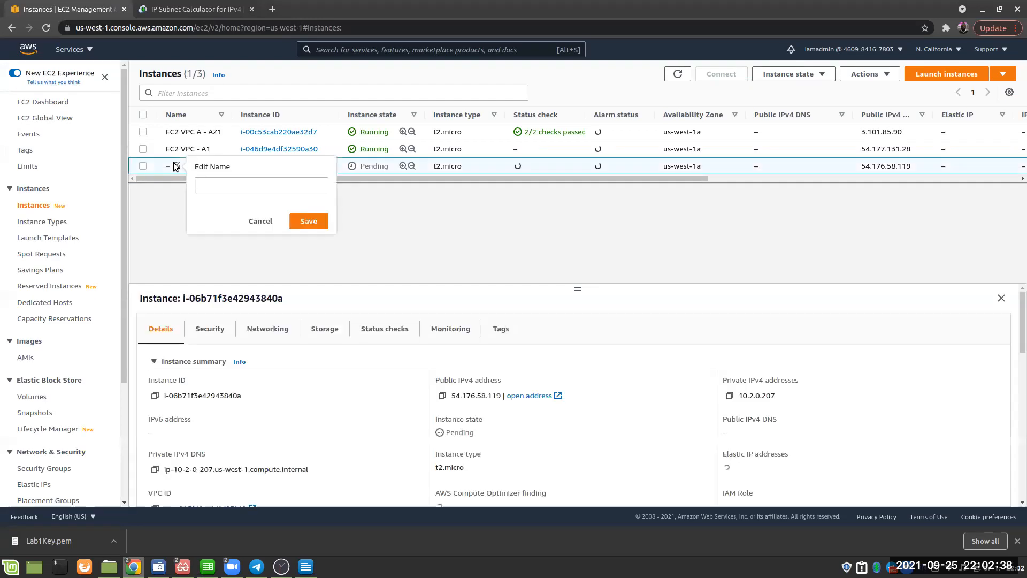
{"action": "left_click", "coordinate": [213, 186]}
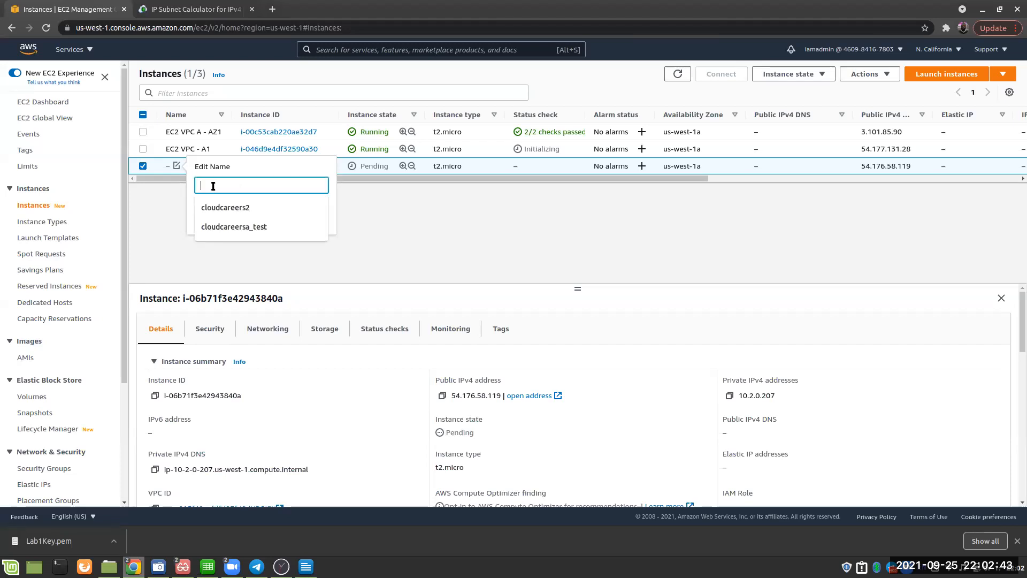
{"action": "type", "text": "EC"}
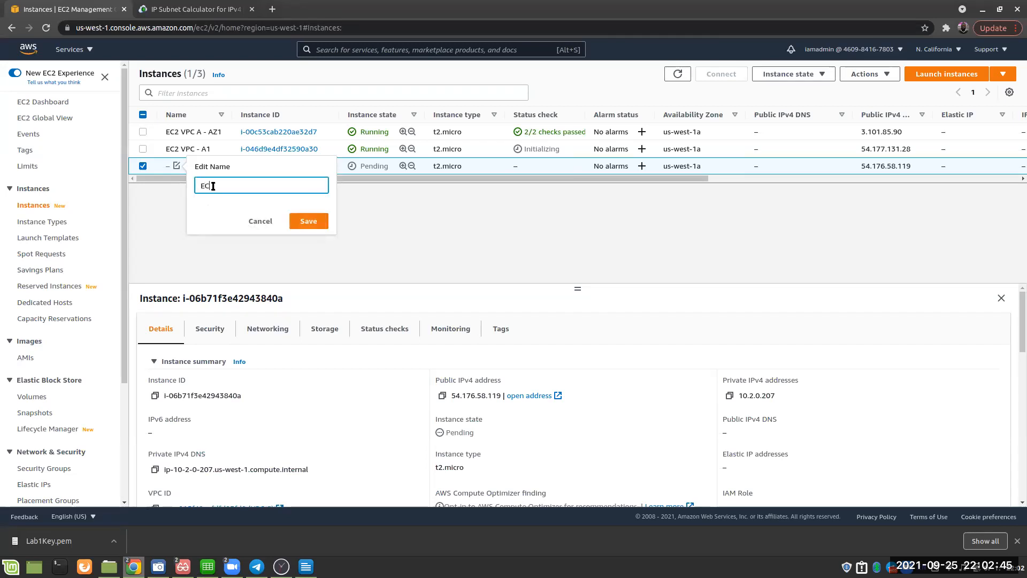
{"action": "key", "text": "BackSpace"}
{"action": "key", "text": "BackSpace"}
{"action": "key", "text": "BackSpace"}
{"action": "key", "text": "BackSpace"}
{"action": "key", "text": "BackSpace"}
{"action": "type", "text": "EC2"}
{"action": "key", "text": "BackSpace"}
{"action": "key", "text": "BackSpace"}
{"action": "key", "text": "BackSpace"}
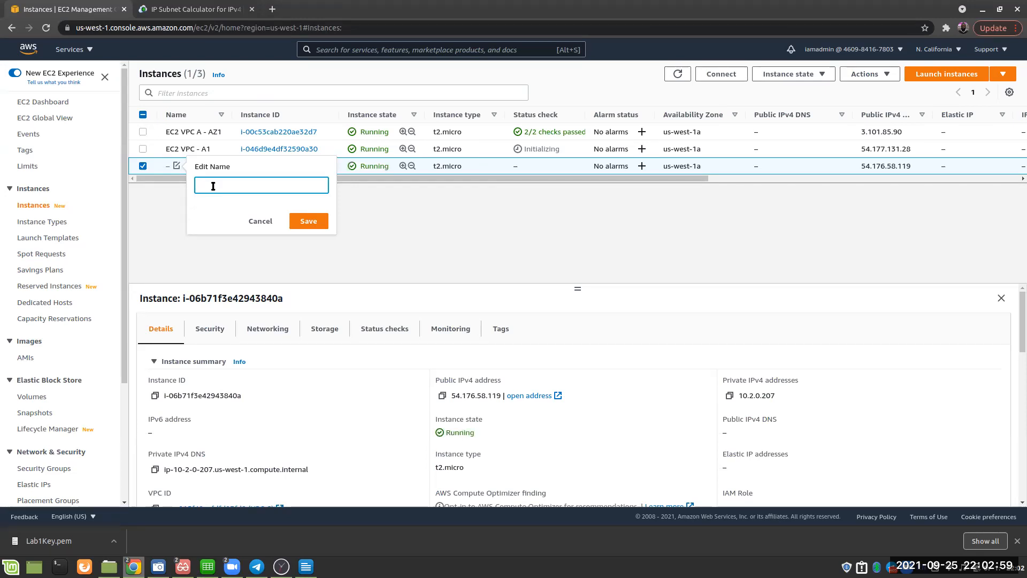
{"action": "type", "text": "EC"}
{"action": "key", "text": "BackSpace"}
{"action": "type", "text": "2 VPC C"}
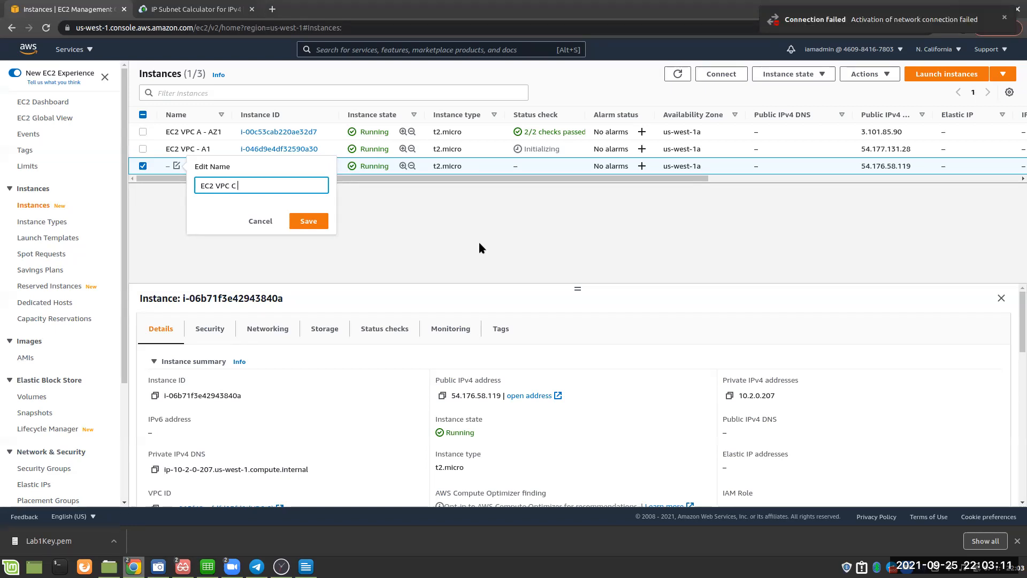
{"action": "type", "text": " - AZ1"}
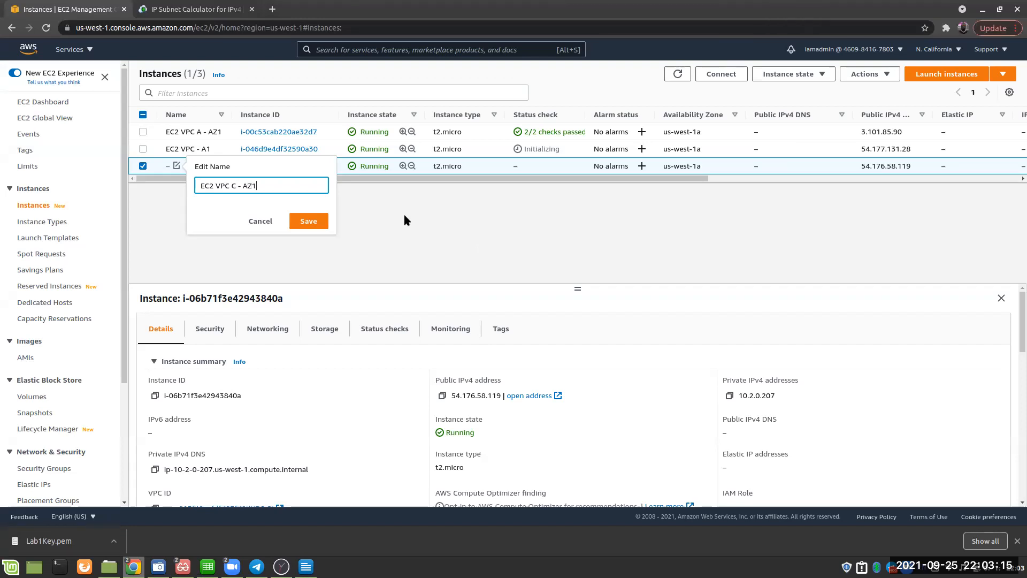
{"action": "left_click", "coordinate": [308, 221]}
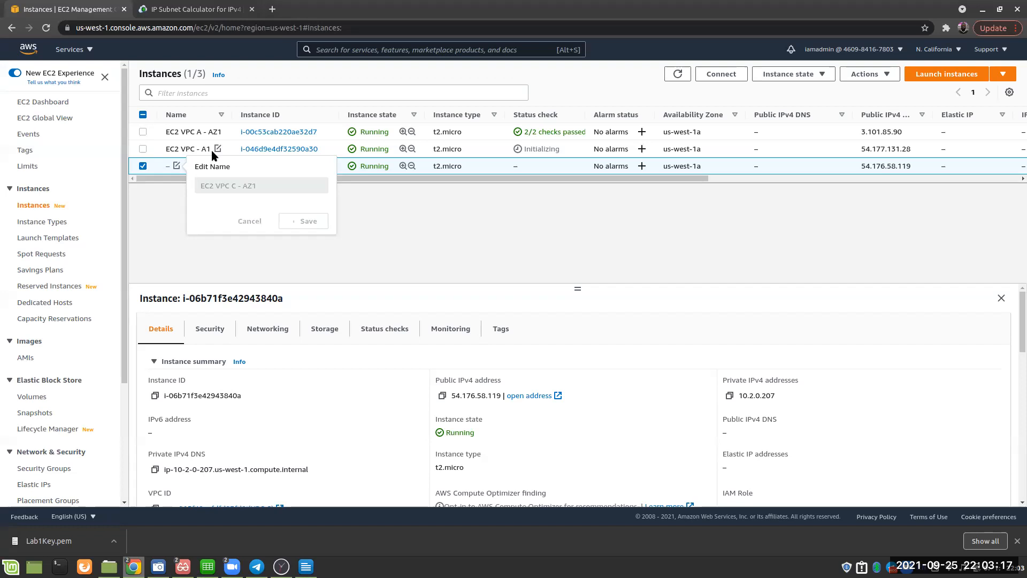
Rename the VPC B instance "EC2 VPC B - A1"
{"action": "left_click", "coordinate": [217, 149]}
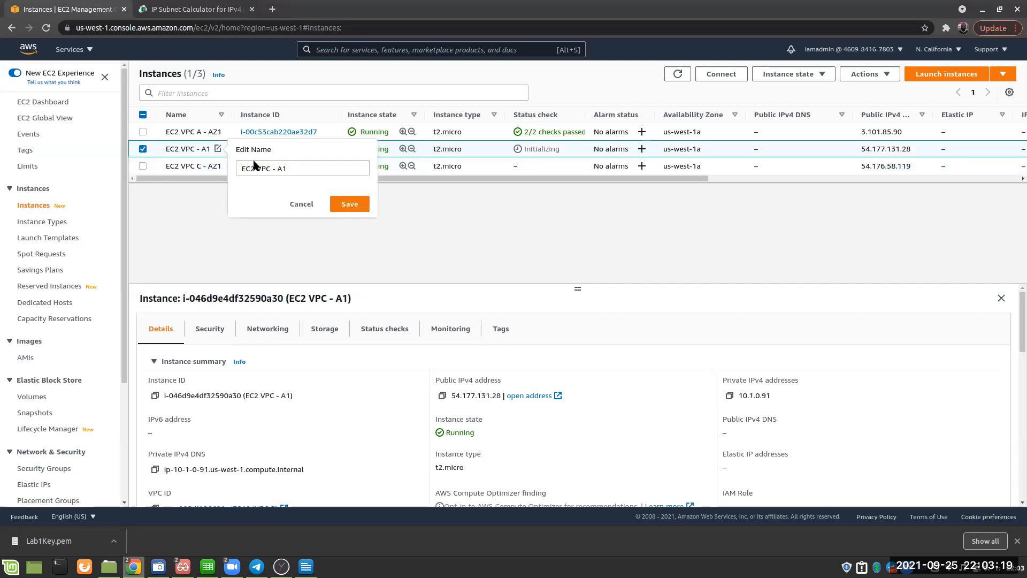
{"action": "triple_click", "coordinate": [270, 169]}
{"action": "left_click", "coordinate": [273, 170]}
{"action": "type", "text": "B"}
{"action": "left_click", "coordinate": [351, 204]}
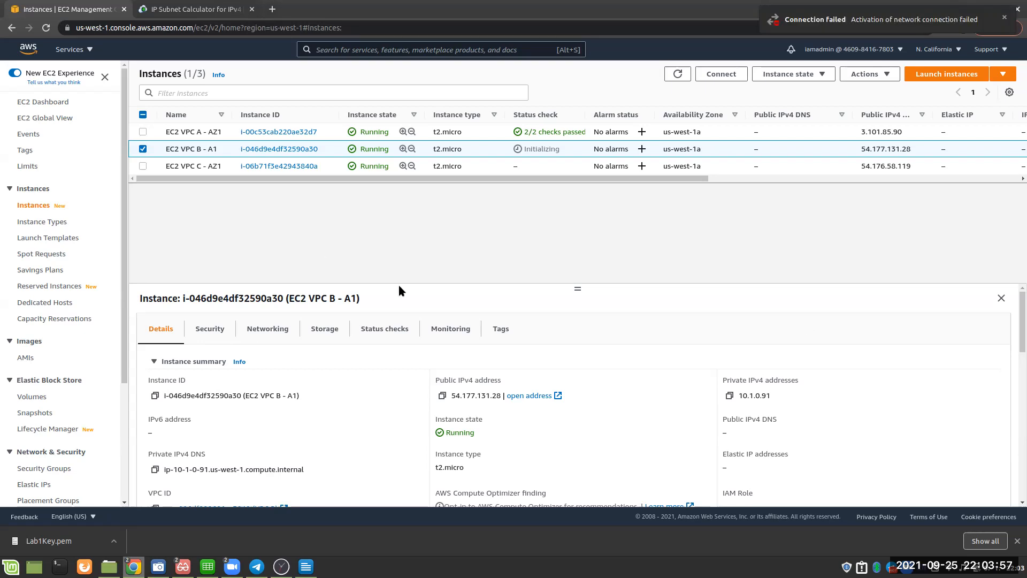
Connect to the EC2 VPC A - AZ1 instance through EC2 Instance Connect as ec2-user
{"action": "left_click", "coordinate": [142, 149]}
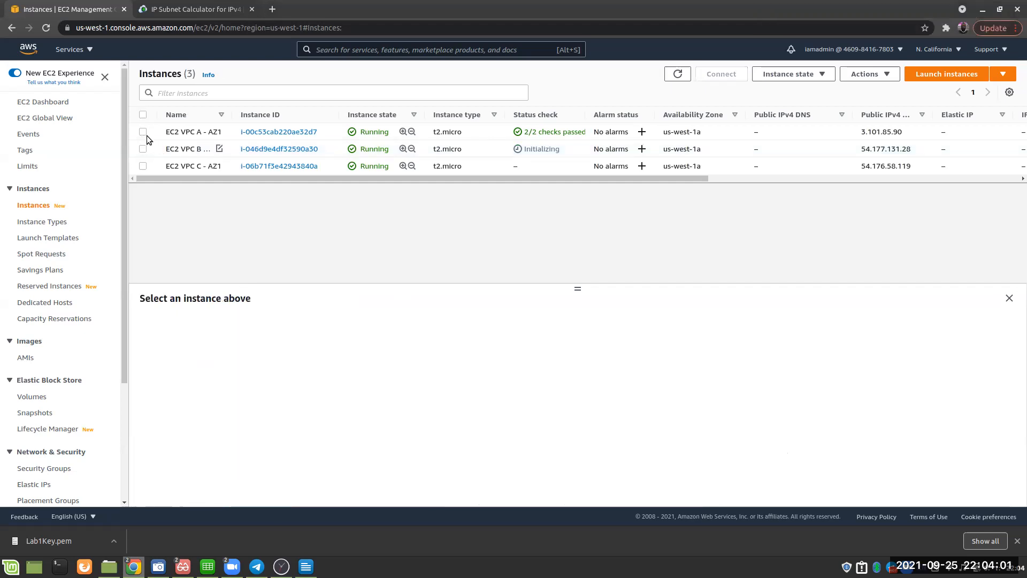
{"action": "left_click", "coordinate": [142, 132]}
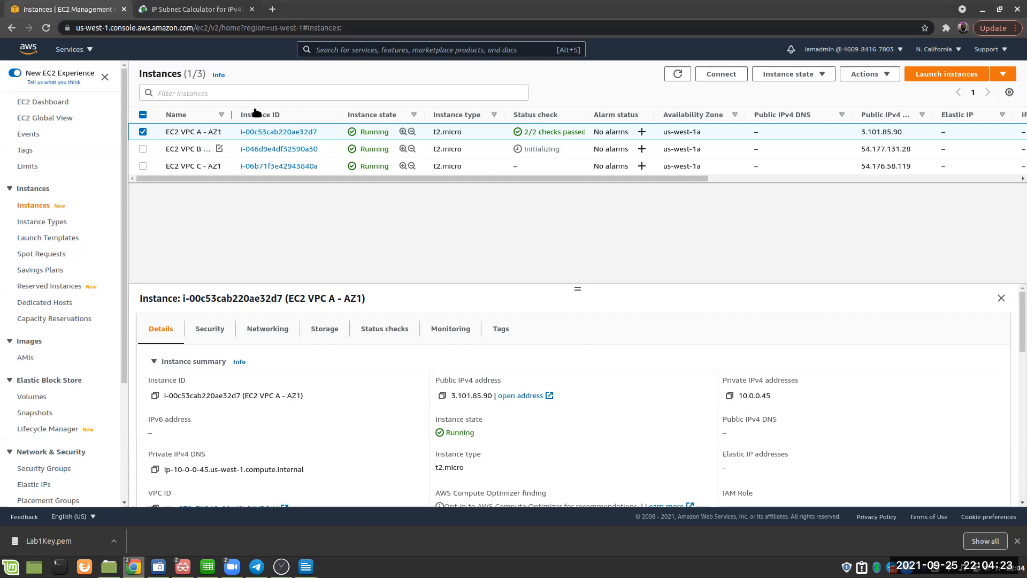
{"action": "left_click", "coordinate": [142, 132]}
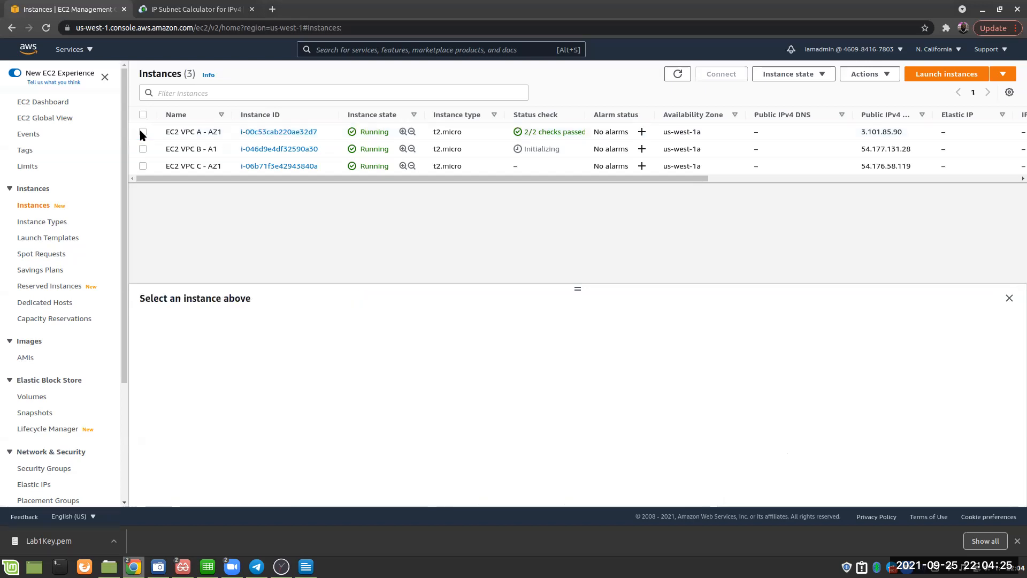
{"action": "left_click", "coordinate": [143, 132]}
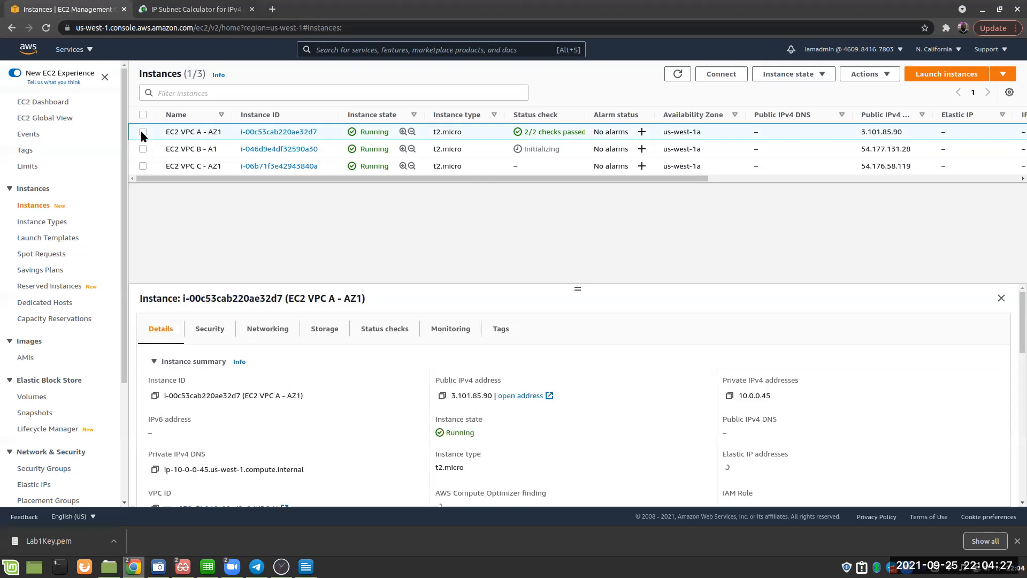
{"action": "left_click", "coordinate": [722, 75]}
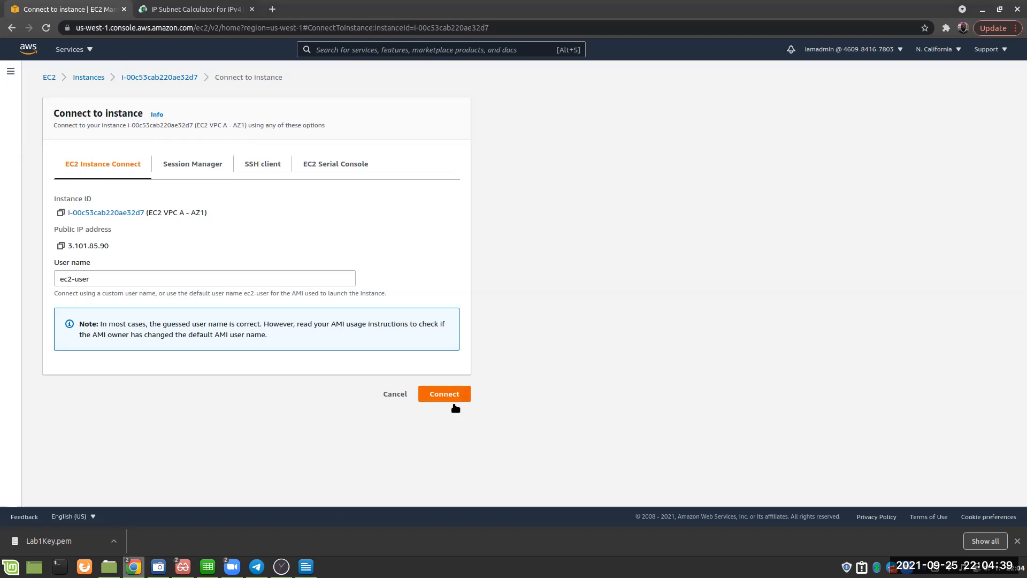
{"action": "left_click", "coordinate": [442, 396]}
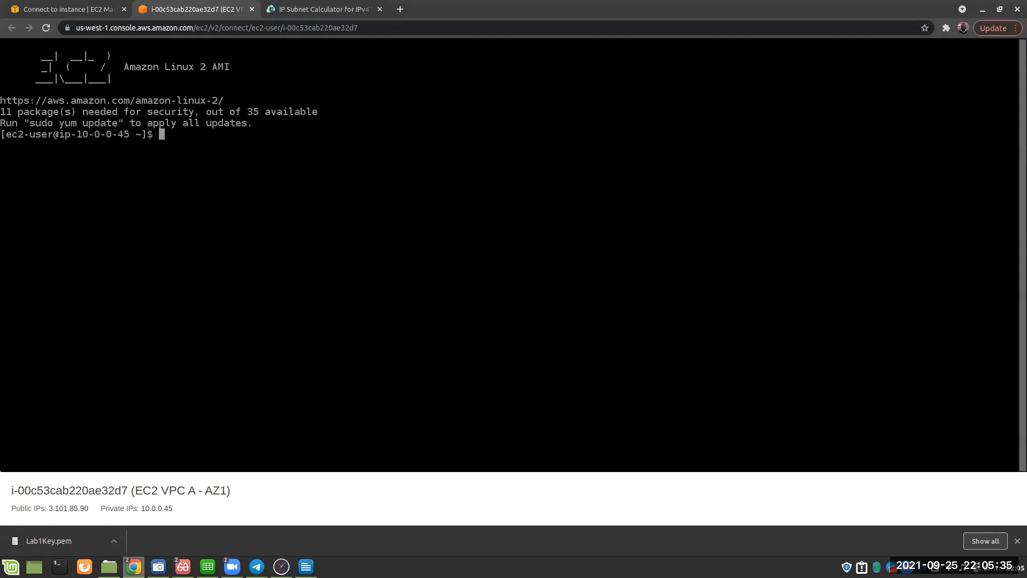
Switch to the 002-IAM_And_Compute.pdf slides to view the Shared Tenancy diagram, and return to the VPC A instance's terminal in the browser
{"action": "left_click", "coordinate": [109, 566]}
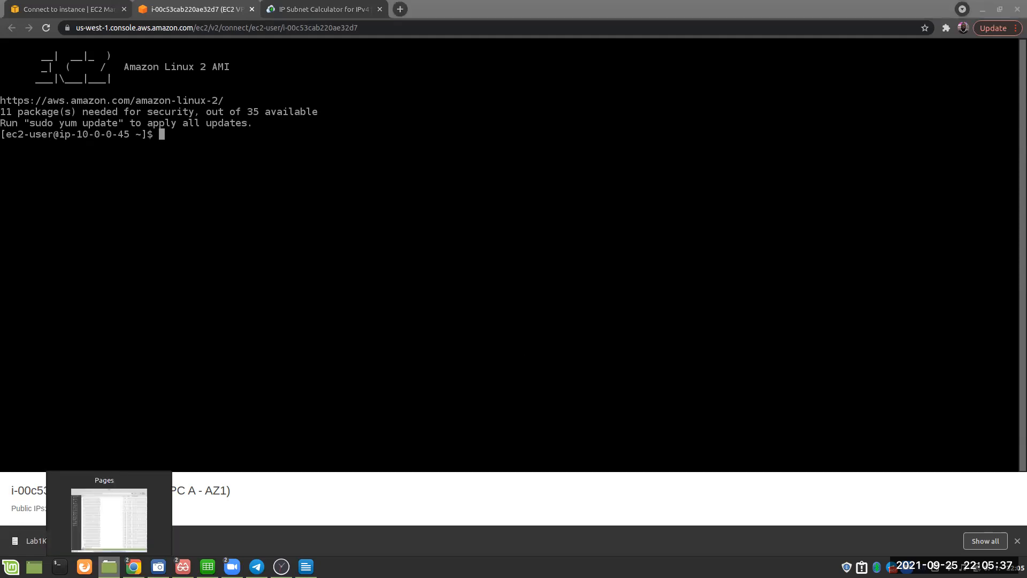
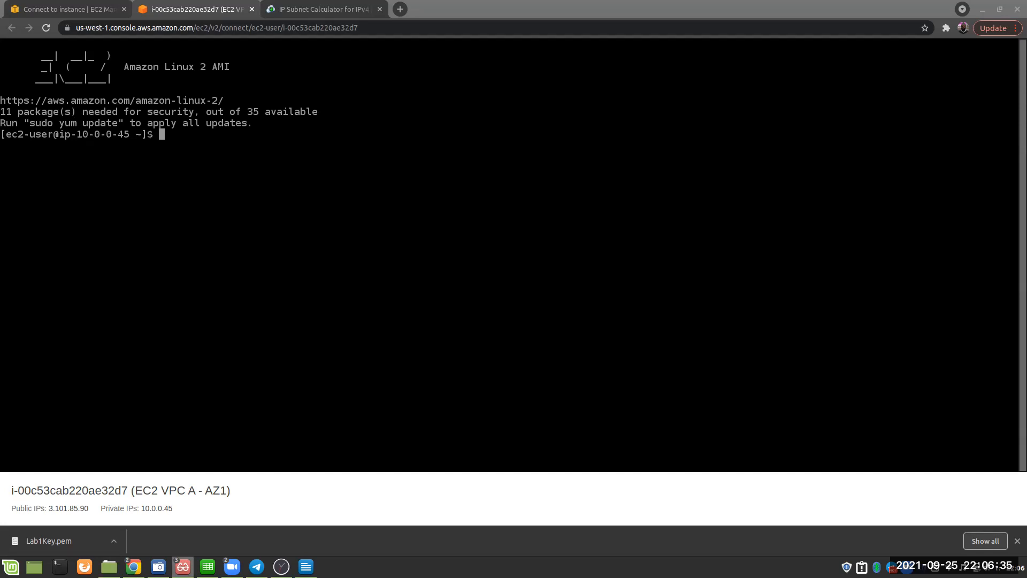
{"action": "left_click_drag", "start_coordinate": [1026, 173], "coordinate": [881, 173]}
{"action": "left_click_drag", "start_coordinate": [974, 177], "coordinate": [496, 87]}
{"action": "left_click", "coordinate": [537, 84]}
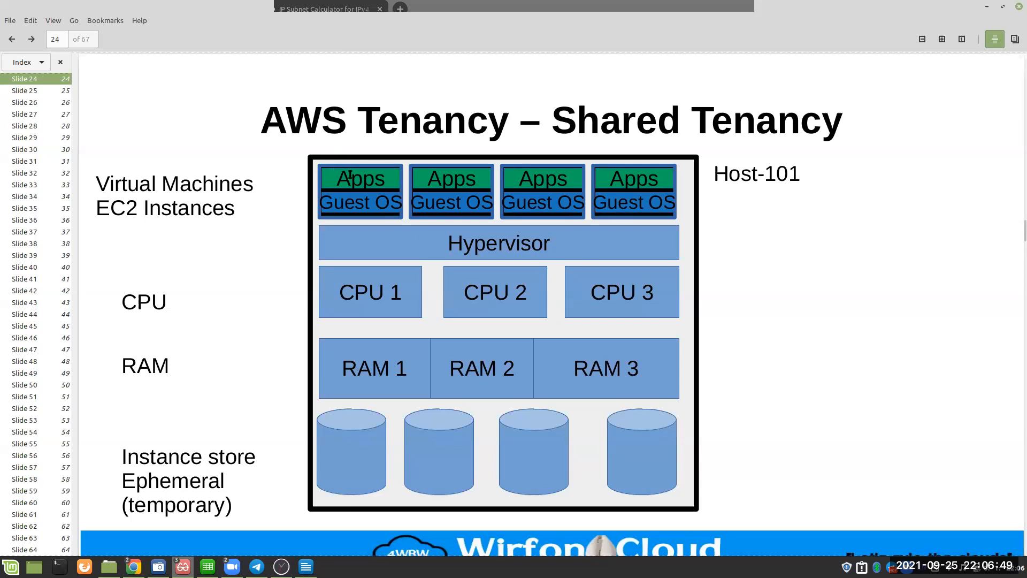
{"action": "left_click_drag", "start_coordinate": [252, 18], "coordinate": [261, 38]}
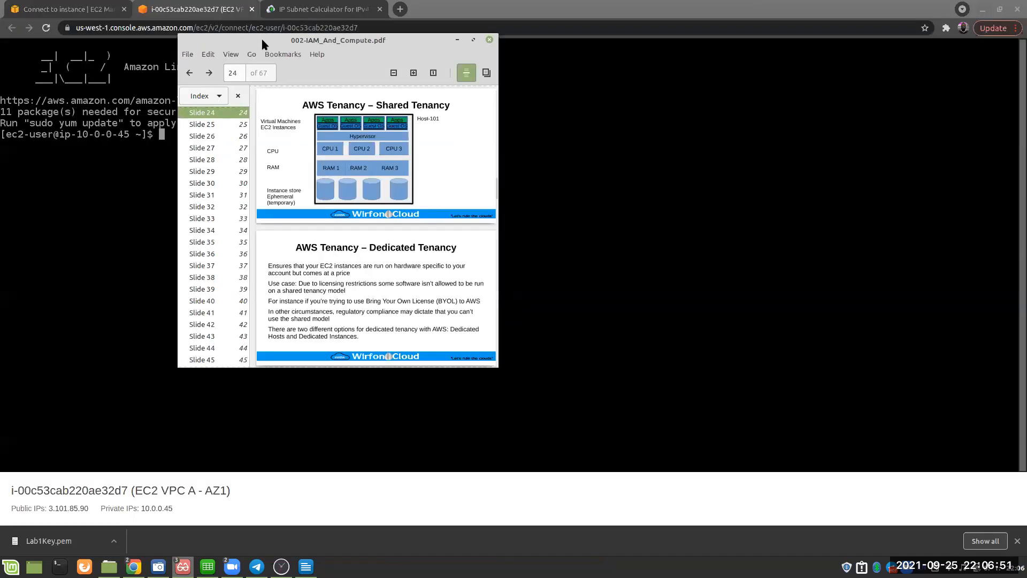
{"action": "left_click", "coordinate": [473, 41]}
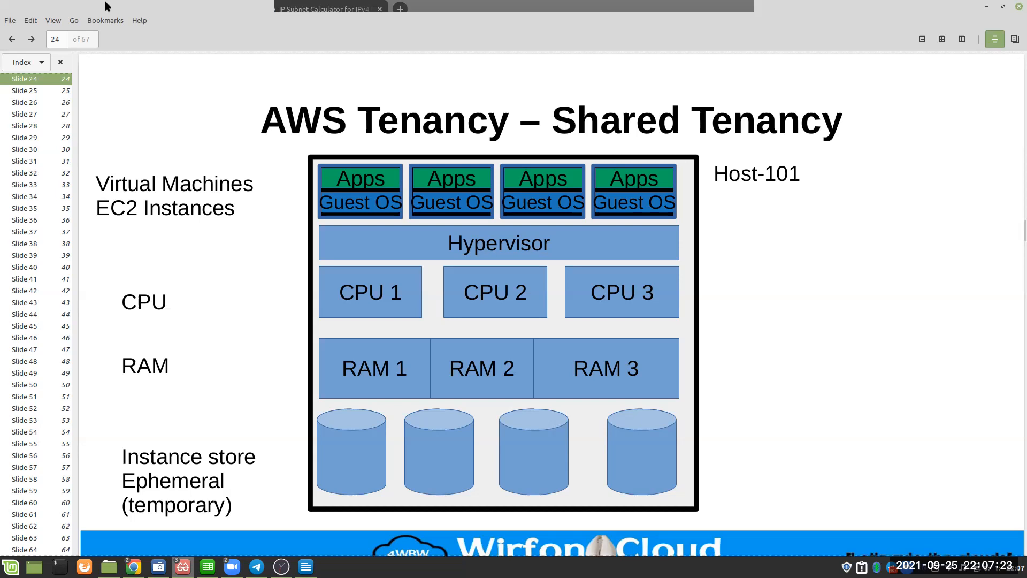
{"action": "key", "text": "alt+Tab"}
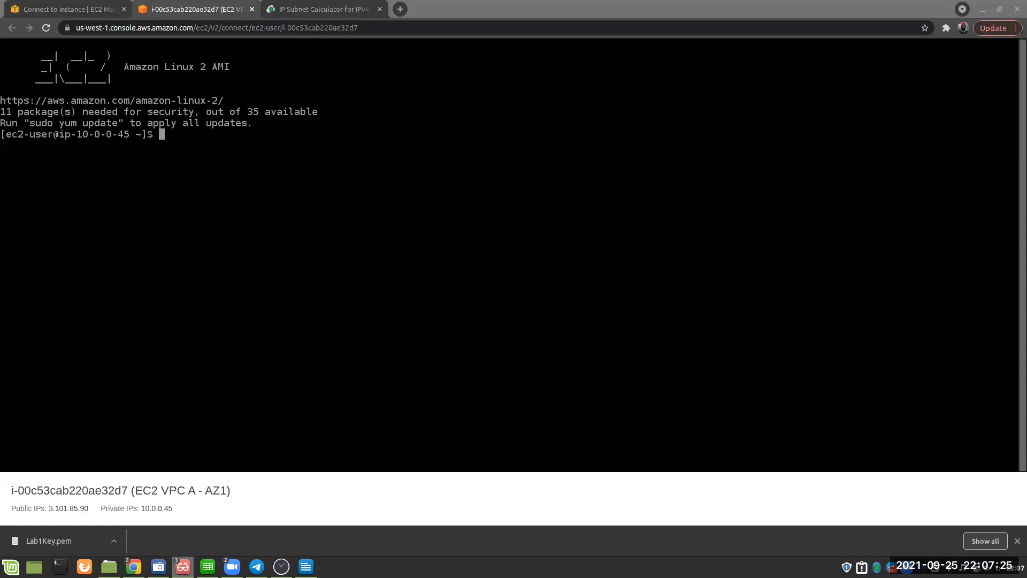
{"action": "key", "text": "ctrl+shift+Tab"}
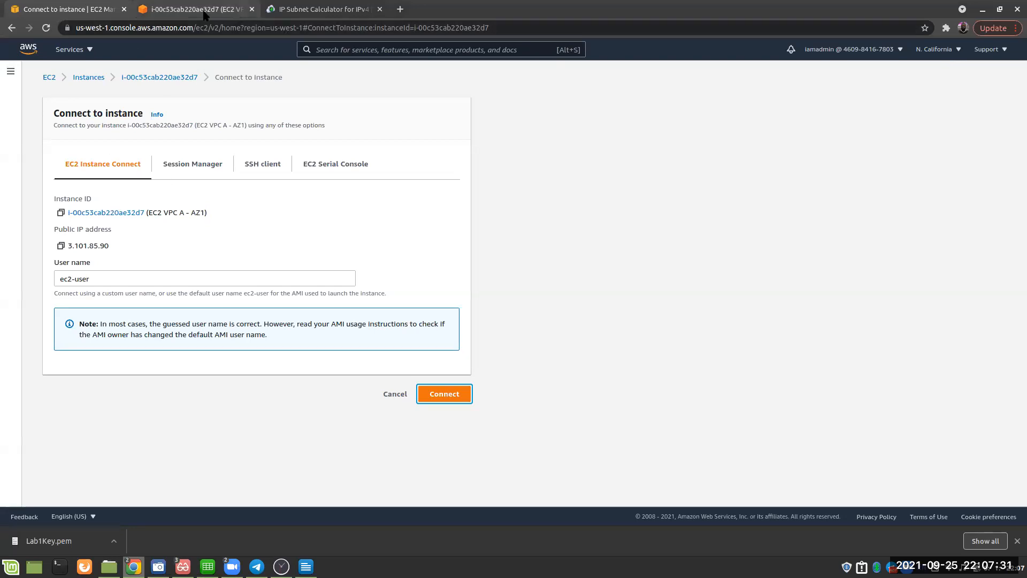
{"action": "left_click", "coordinate": [239, 15]}
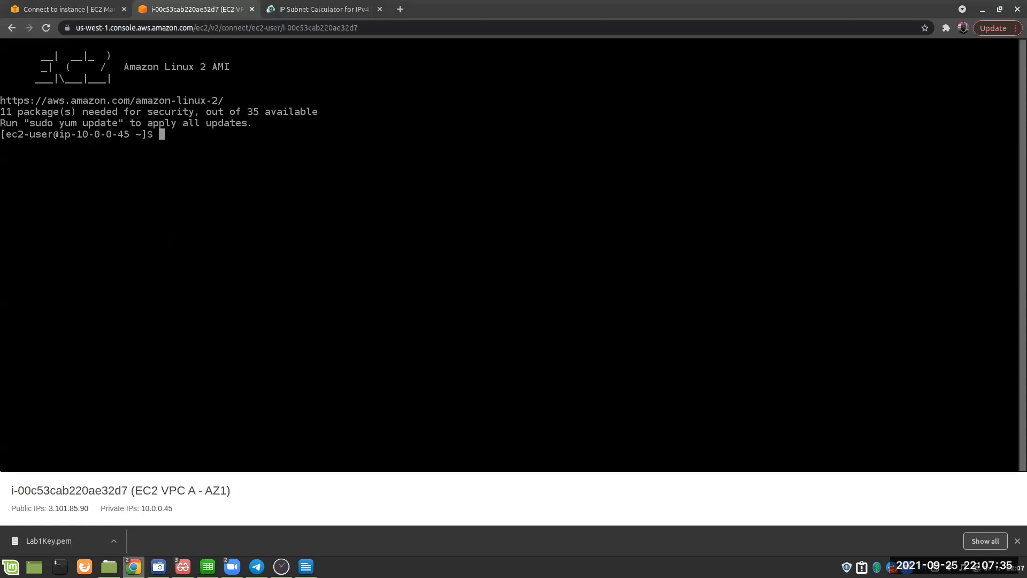
Run "sudo yum update" in the VPC A instance's terminal
{"action": "key", "text": "Return"}
{"action": "key", "text": "Return"}
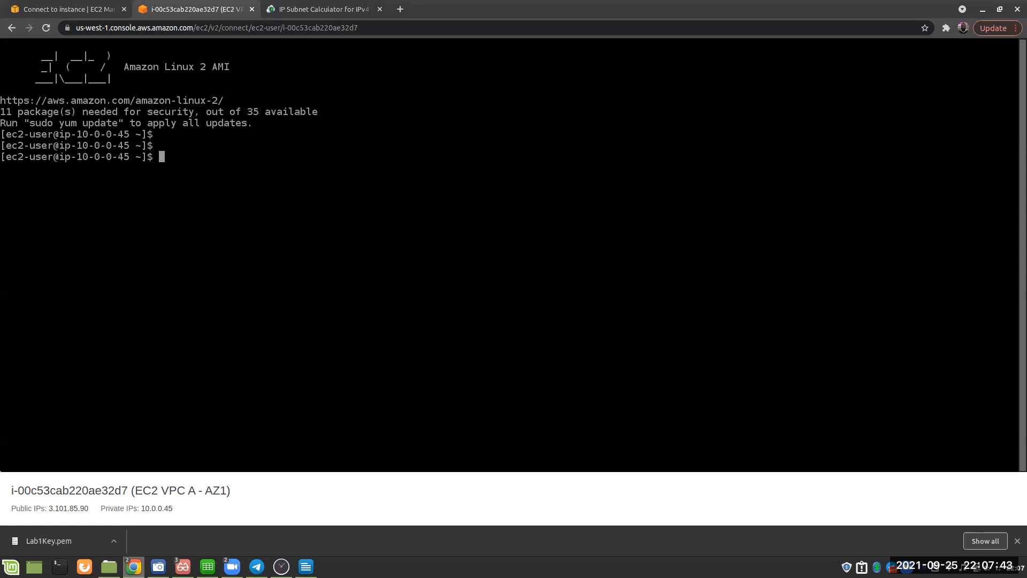
{"action": "type", "text": "sudo yum update"}
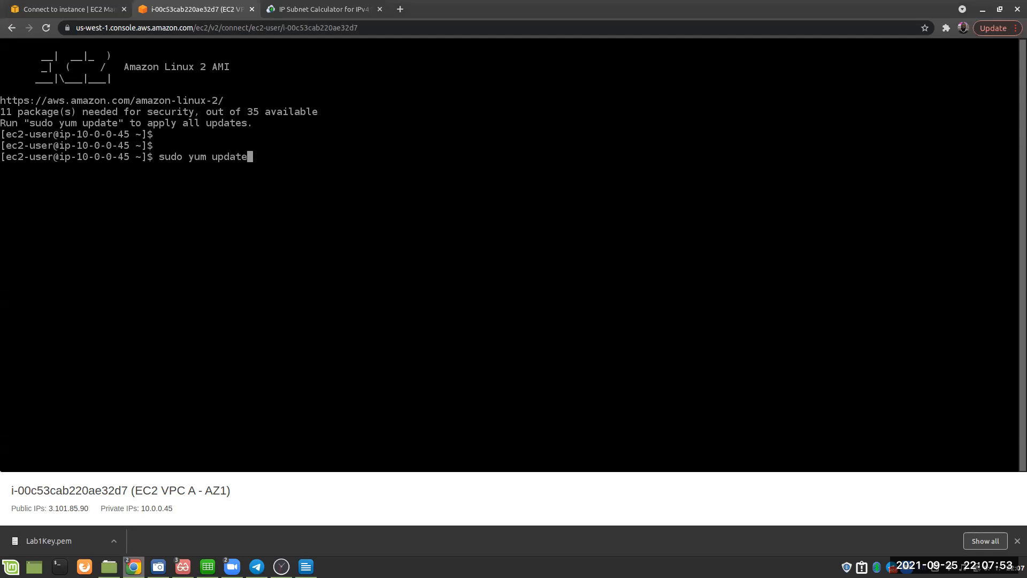
{"action": "key", "text": "Return"}
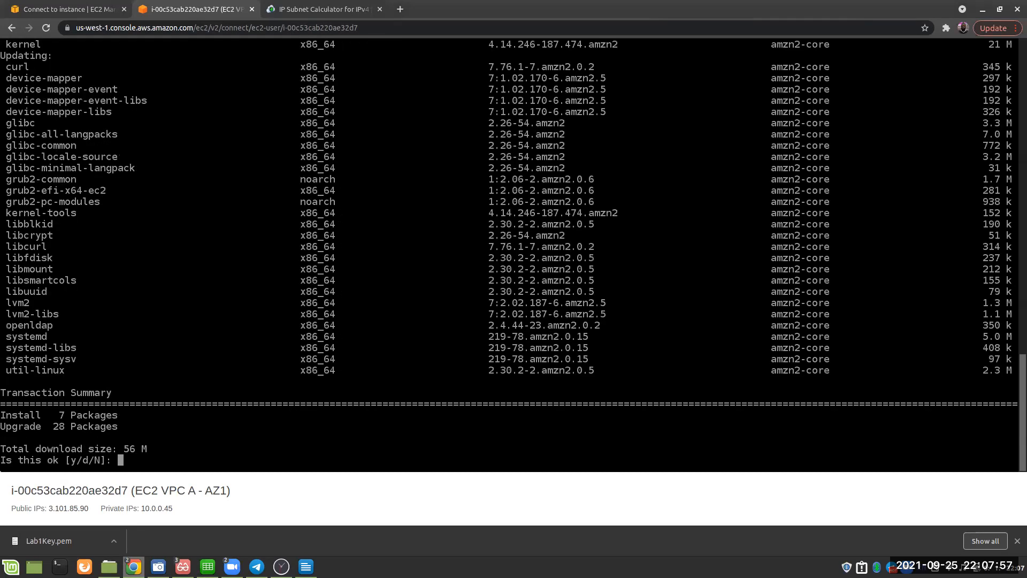
Review the pending package changes, approve the update with "y", and clear the terminal once it finishes
{"action": "scroll", "coordinate": [508, 254], "scroll_direction": "up", "scroll_amount": 10}
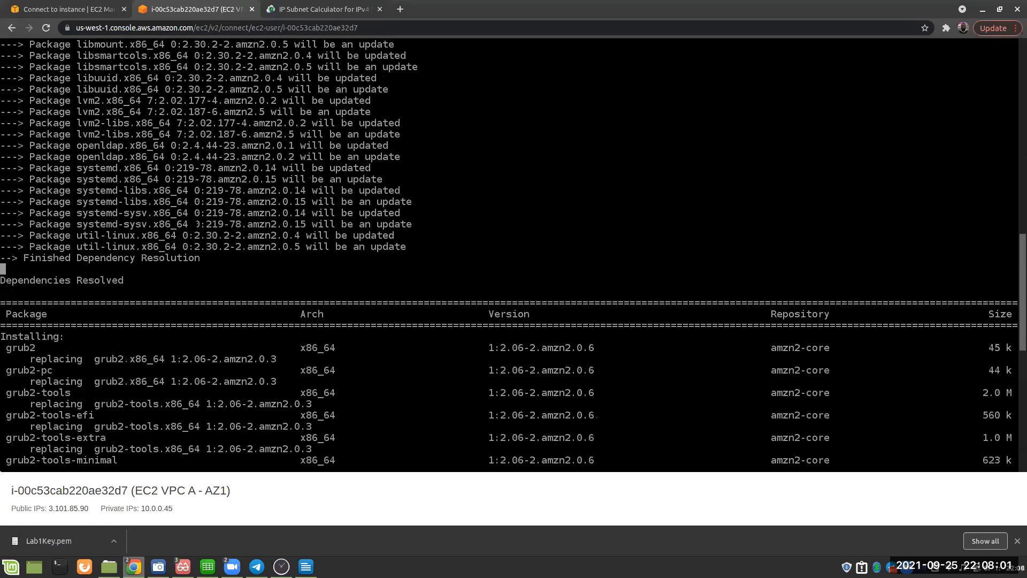
{"action": "scroll", "coordinate": [509, 254], "scroll_direction": "down", "scroll_amount": 10}
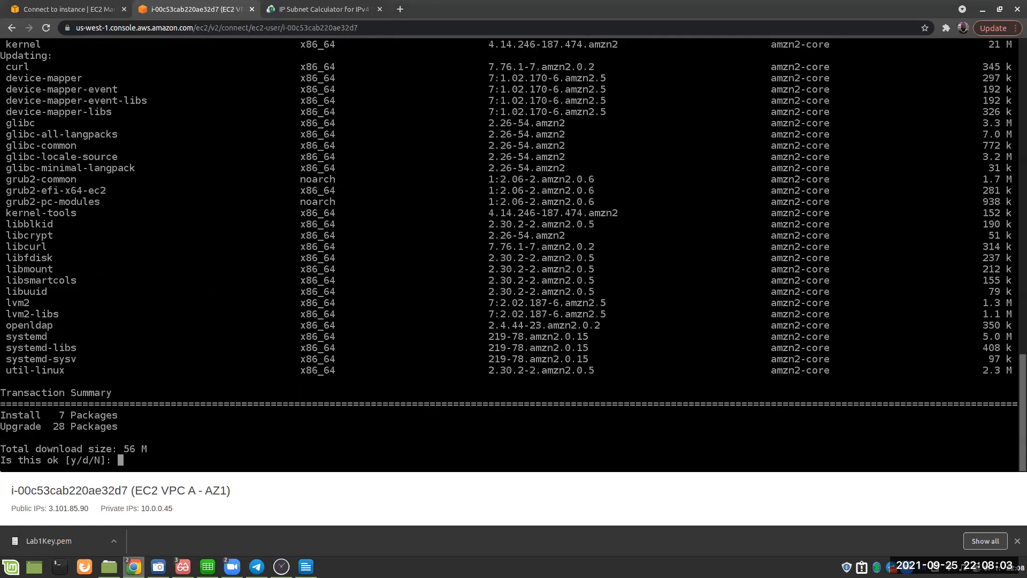
{"action": "scroll", "coordinate": [509, 254], "scroll_direction": "up", "scroll_amount": 10}
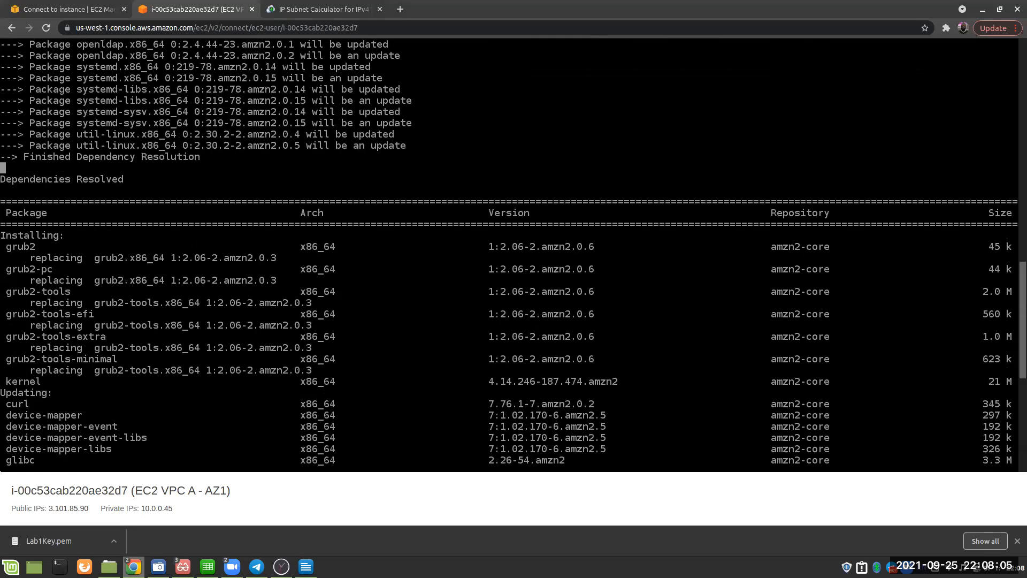
{"action": "scroll", "coordinate": [508, 254], "scroll_direction": "down", "scroll_amount": 5}
{"action": "scroll", "coordinate": [508, 255], "scroll_direction": "up", "scroll_amount": 20}
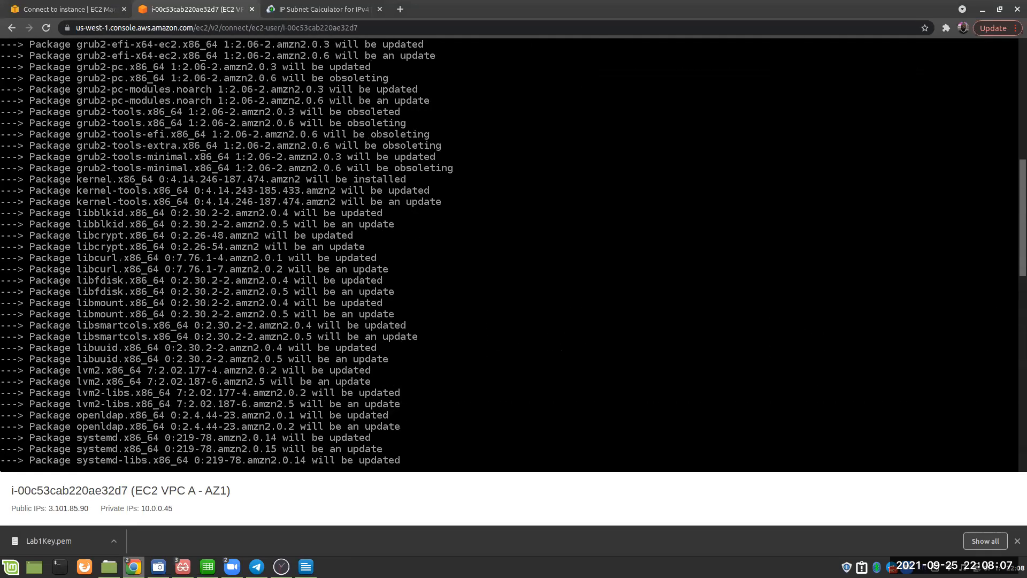
{"action": "scroll", "coordinate": [508, 254], "scroll_direction": "up", "scroll_amount": 2}
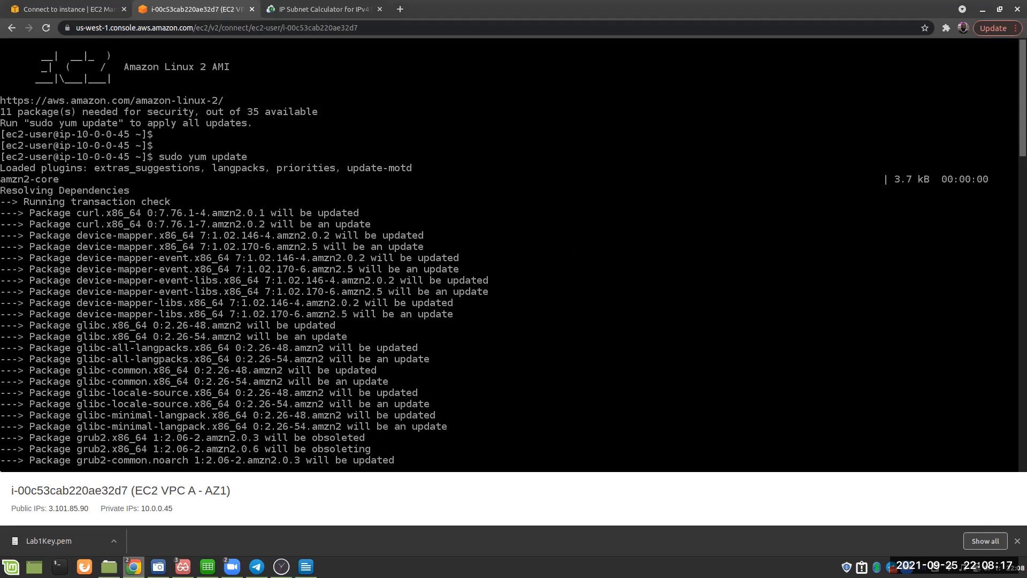
{"action": "type", "text": "y"}
{"action": "key", "text": "Return"}
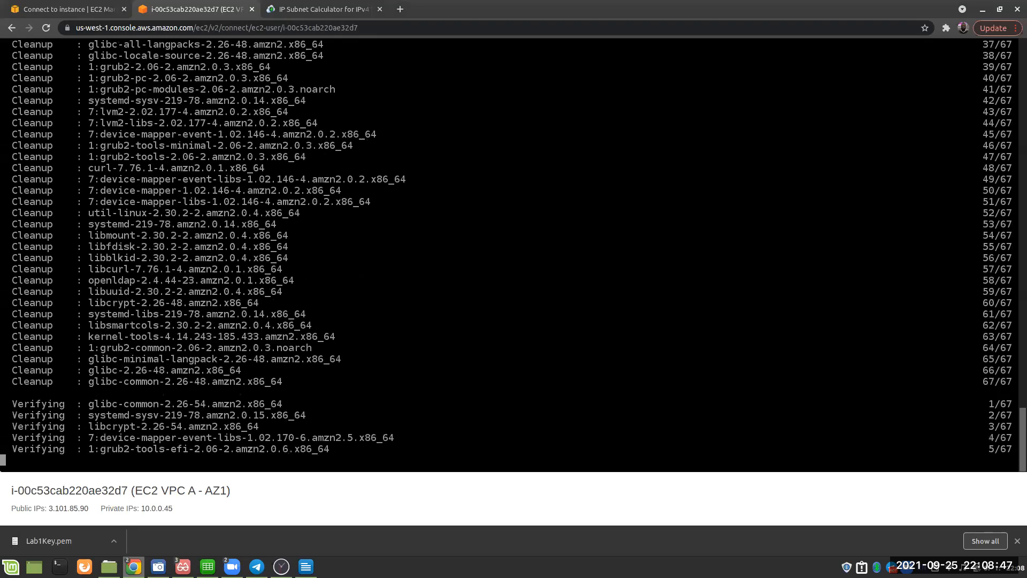
{"action": "type", "text": "clear"}
{"action": "key", "text": "Return"}
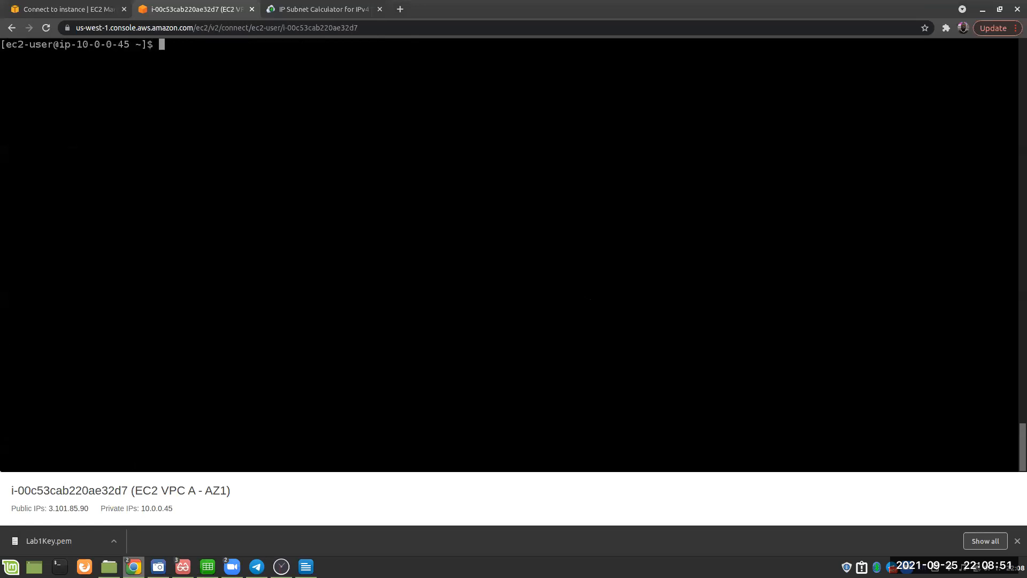
{"action": "key", "text": "Return"}
{"action": "key", "text": "Return"}
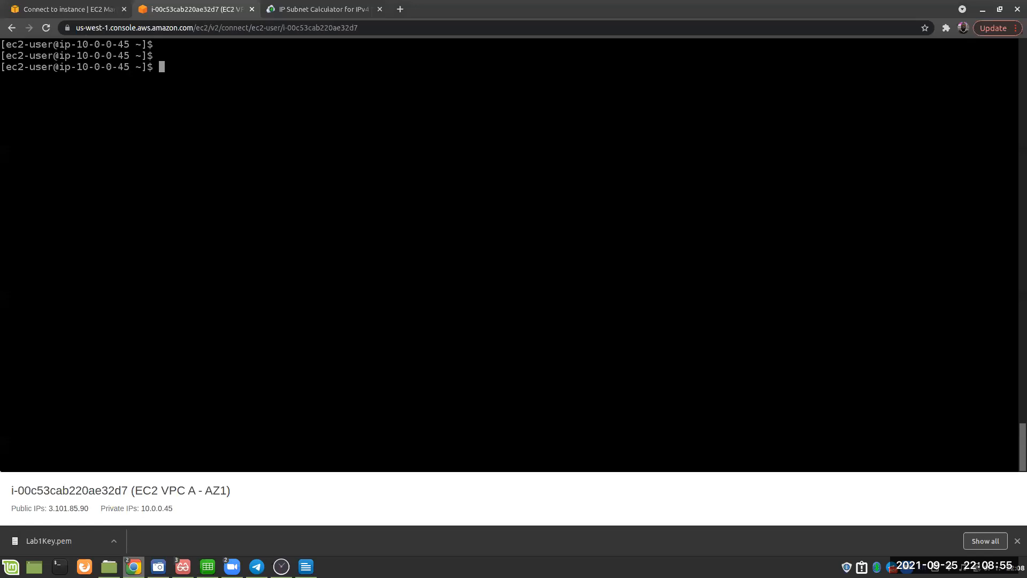
{"action": "type", "text": "ping www.google.com"}
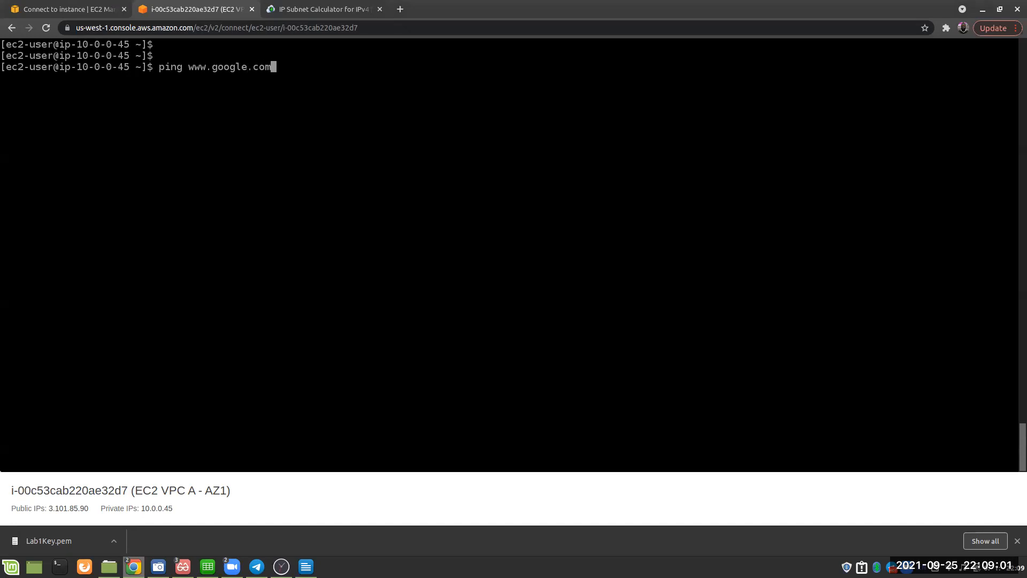
{"action": "key", "text": "Return"}
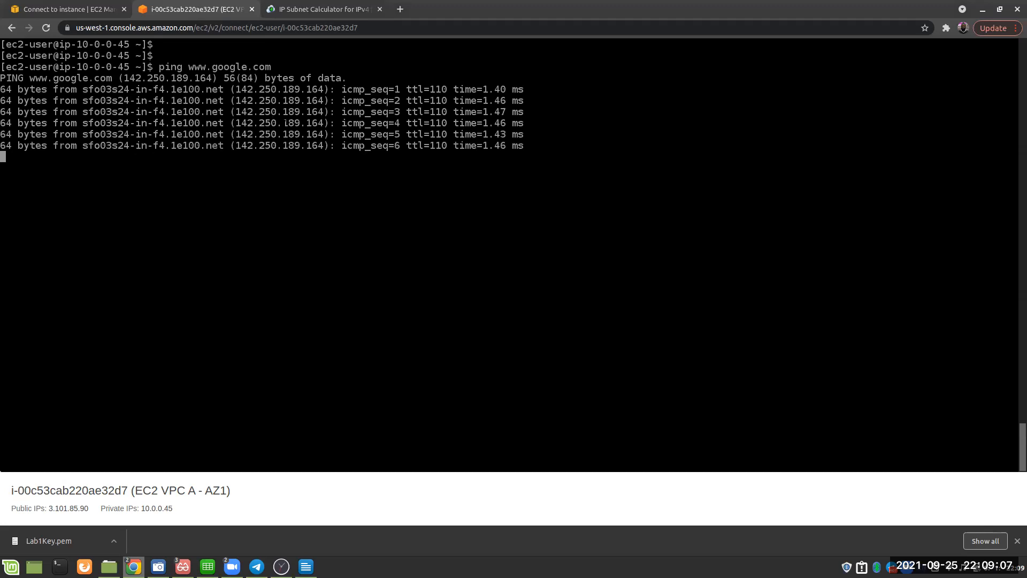
{"action": "key", "text": "ctrl+c"}
{"action": "key", "text": "Return"}
{"action": "key", "text": "Return"}
{"action": "type", "text": "ping www.wirfoncloud.c"}
{"action": "key", "text": "BackSpace"}
{"action": "key", "text": "BackSpace"}
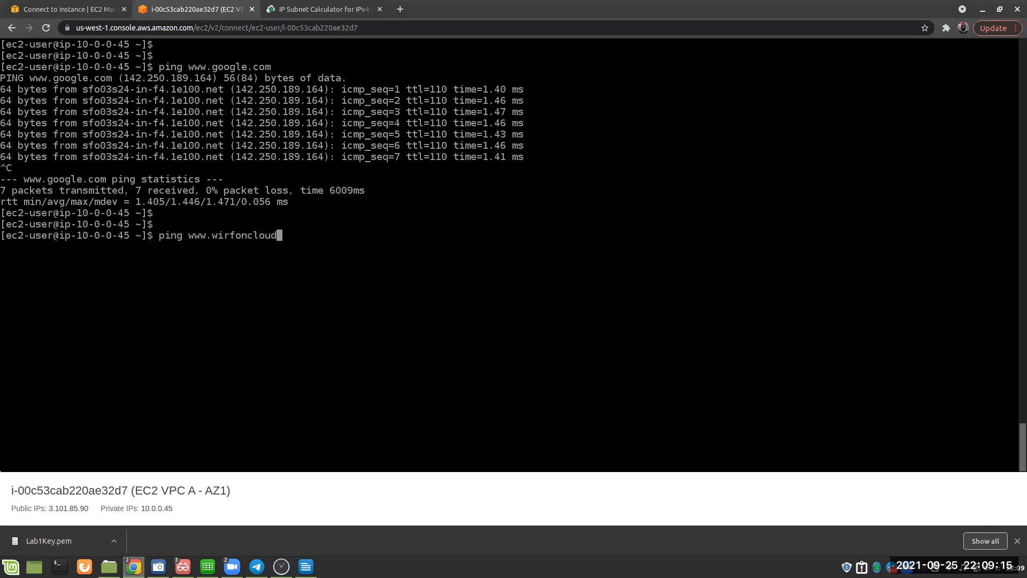
{"action": "type", "text": ".com"}
{"action": "key", "text": "Return"}
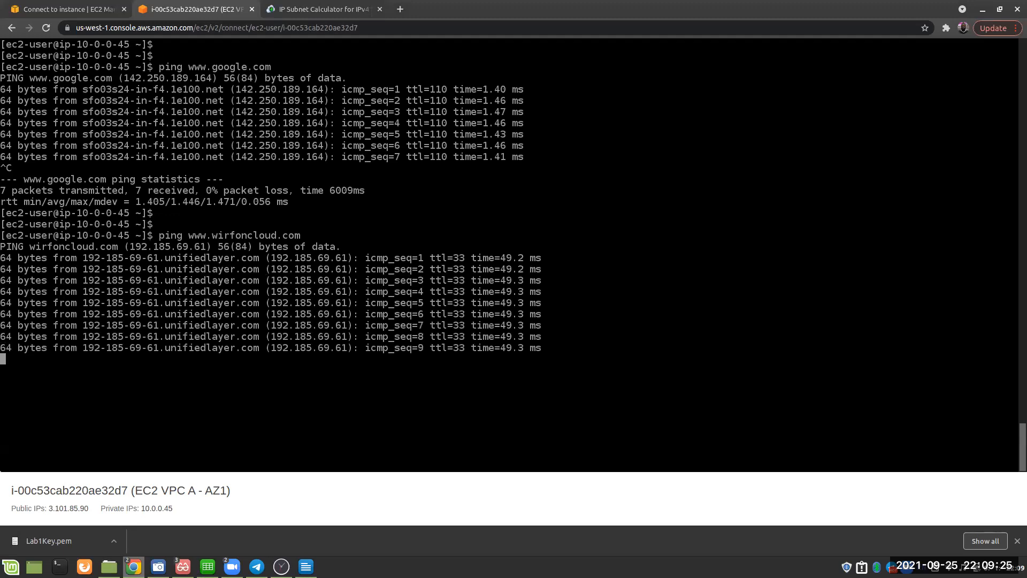
{"action": "key", "text": "ctrl+c"}
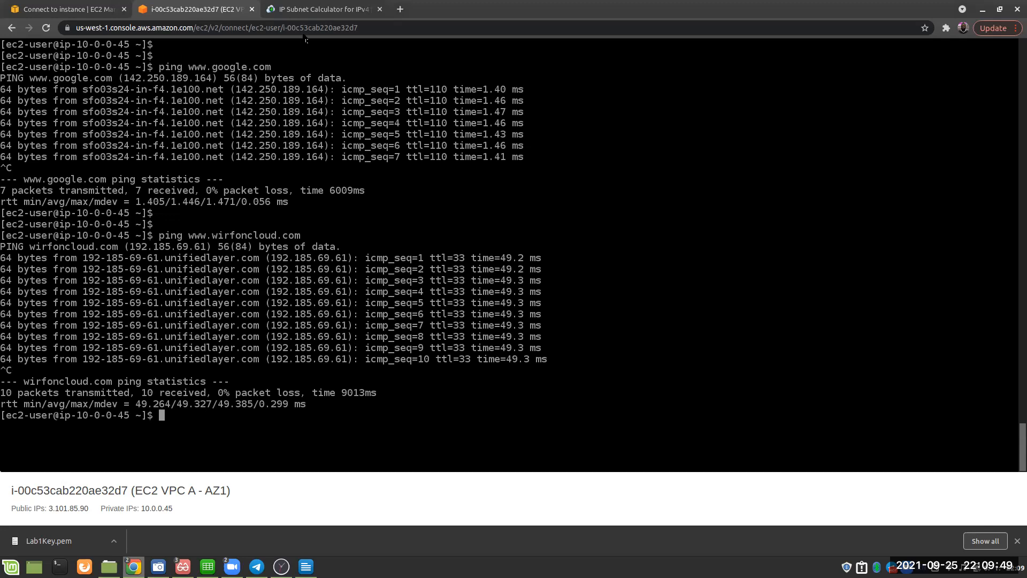
Leave the Connect to instance page and return to the EC2 instances list
{"action": "left_click", "coordinate": [66, 9]}
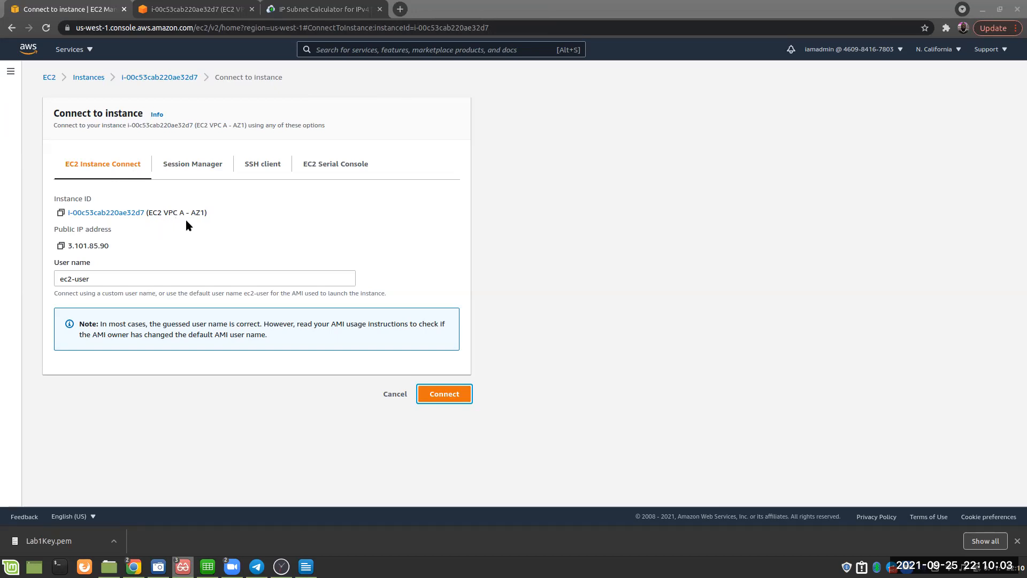
{"action": "left_click", "coordinate": [180, 10]}
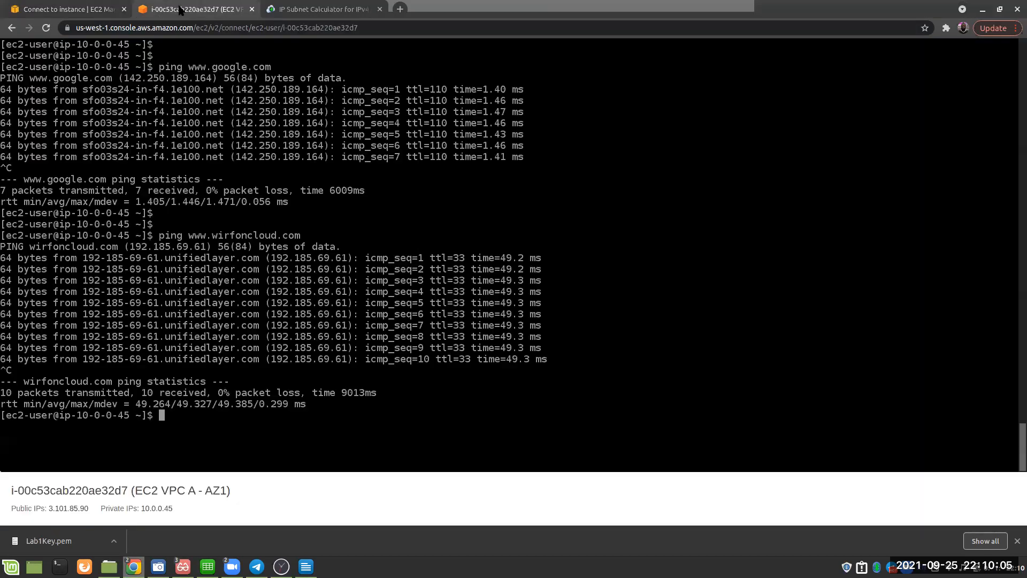
{"action": "left_click", "coordinate": [64, 9]}
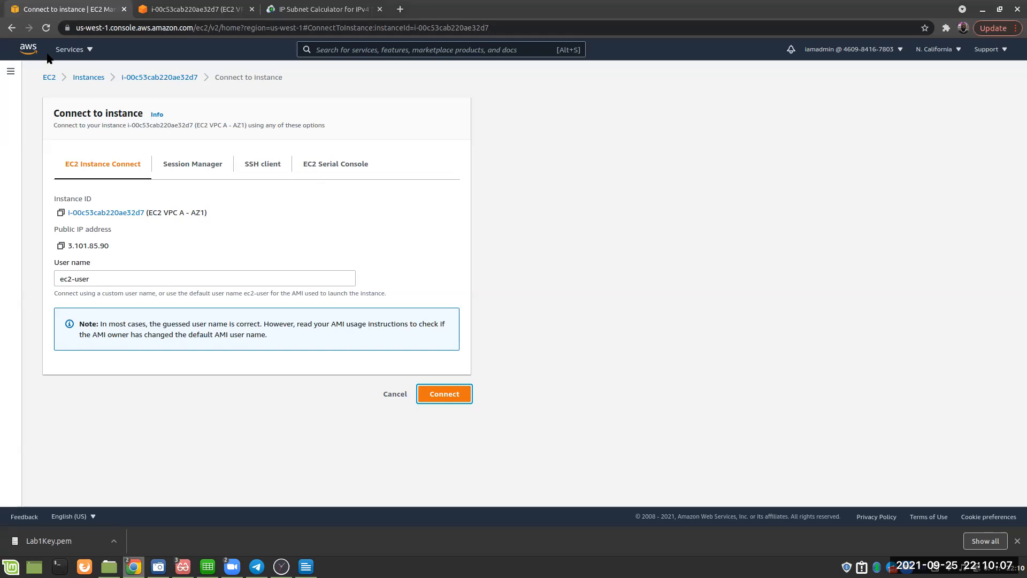
{"action": "left_click", "coordinate": [12, 28]}
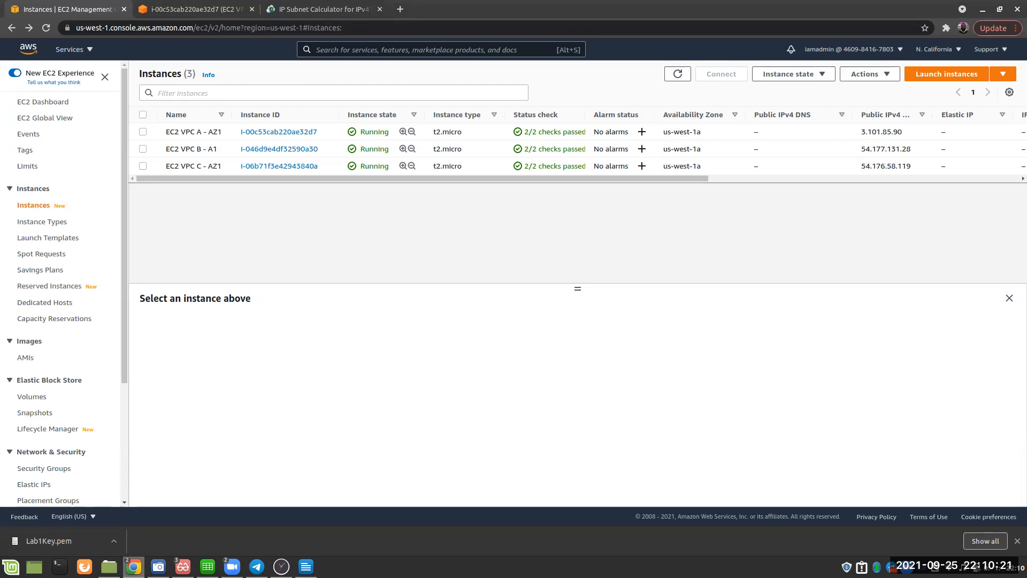
Switch to AWS_NetworkingFundamentals_Labs.pdf to view the VPC A, B and C diagram on page 8, and return to the EC2 instances list
{"action": "left_click_drag", "start_coordinate": [1026, 185], "coordinate": [536, 58]}
{"action": "scroll", "coordinate": [555, 371], "scroll_direction": "down", "scroll_amount": 5}
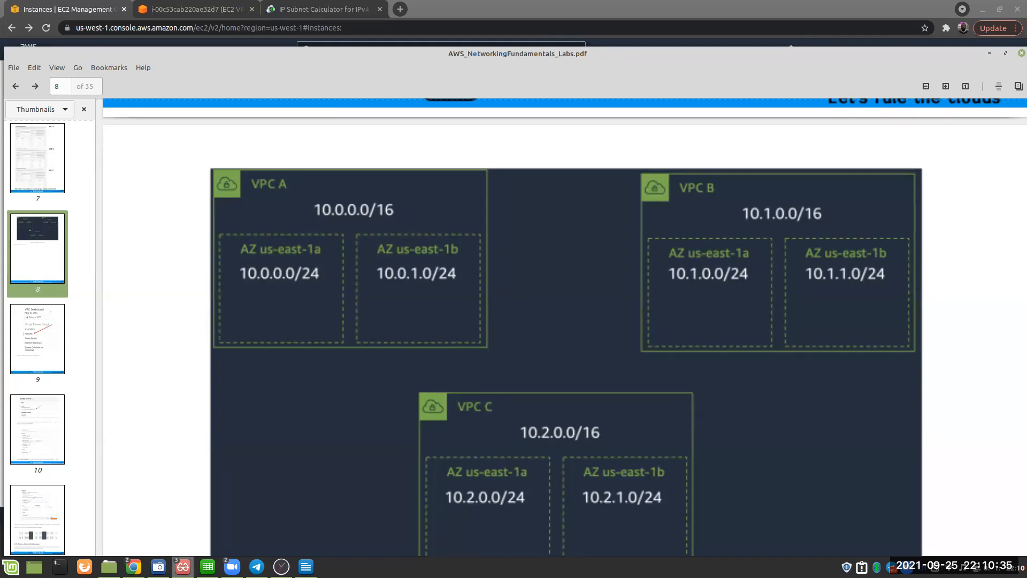
{"action": "left_click", "coordinate": [989, 53]}
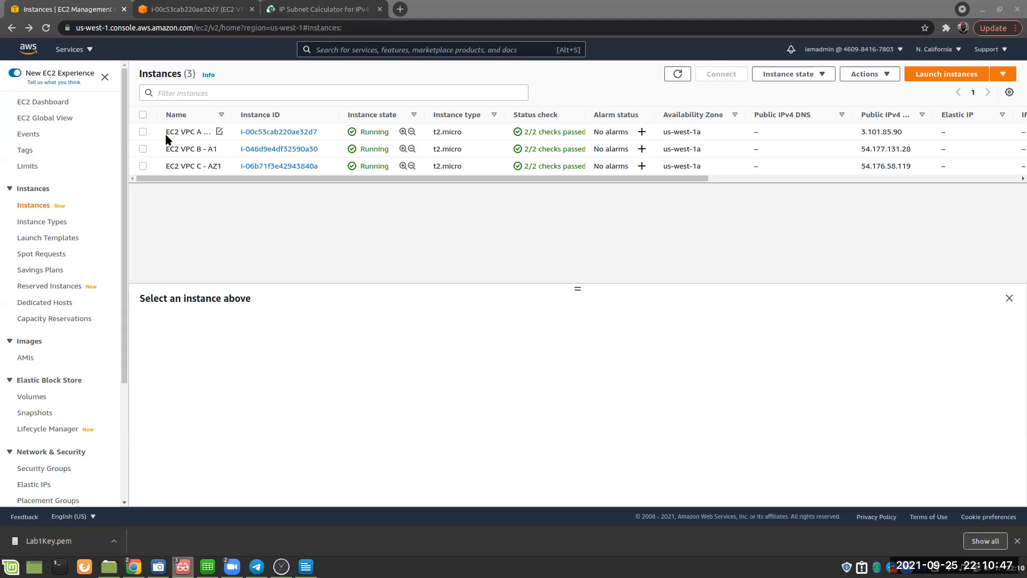
Copy the private IPv4 address of the EC2 VPC B - A1 instance and return to the VPC A instance's terminal
{"action": "left_click", "coordinate": [143, 149]}
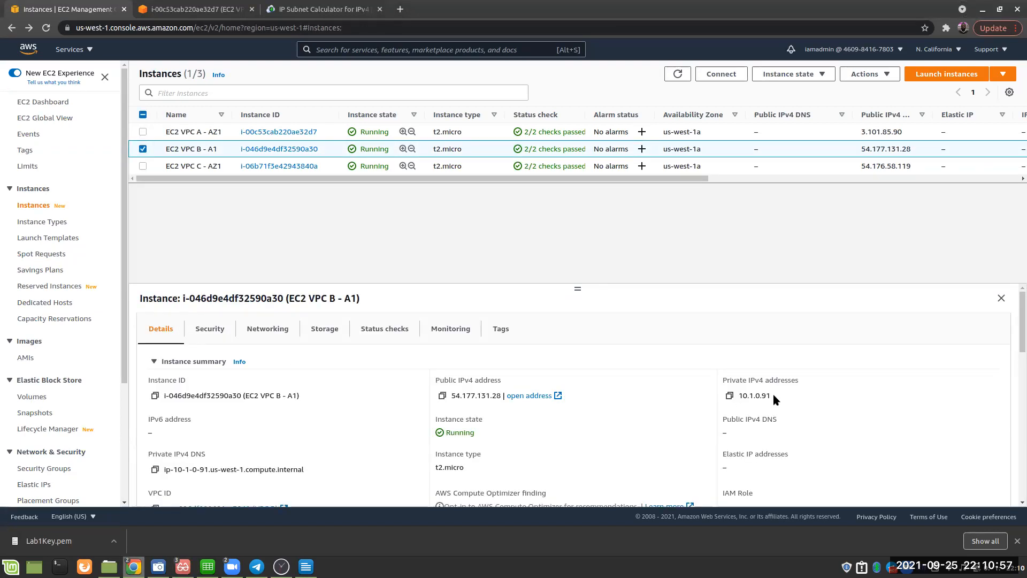
{"action": "left_click_drag", "start_coordinate": [771, 396], "coordinate": [738, 400]}
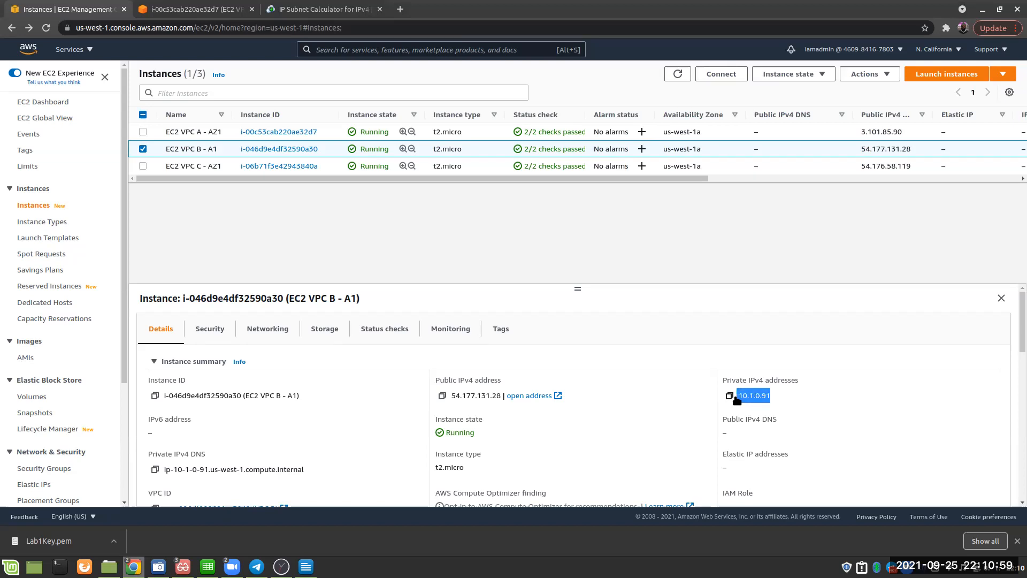
{"action": "right_click", "coordinate": [758, 394]}
{"action": "left_click", "coordinate": [787, 403]}
{"action": "left_click", "coordinate": [209, 16]}
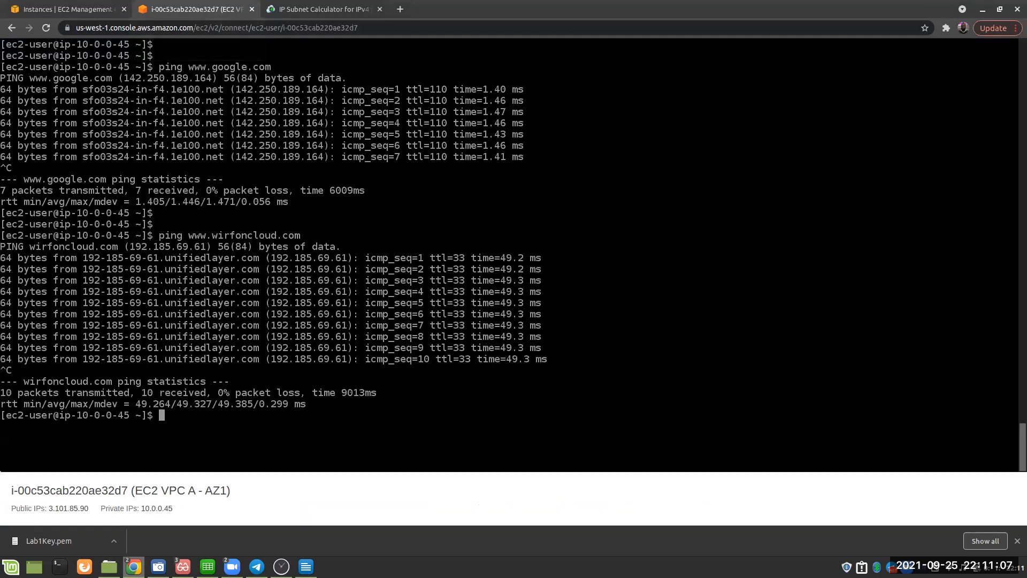
Clear the VPC A instance's terminal
{"action": "key", "text": "Return"}
{"action": "key", "text": "Return"}
{"action": "type", "text": "c"}
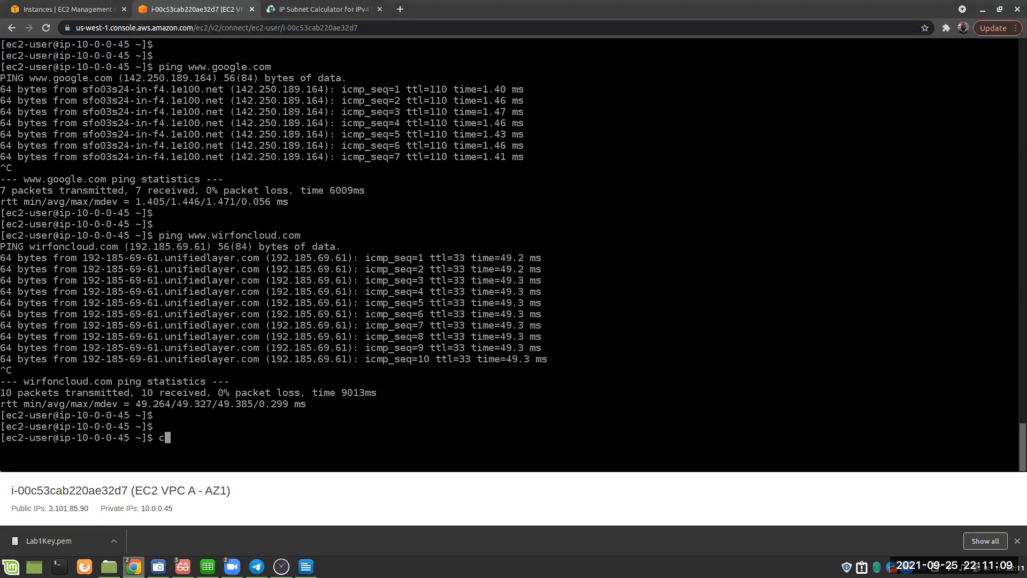
{"action": "type", "text": "lear"}
{"action": "key", "text": "Return"}
{"action": "key", "text": "Return"}
{"action": "key", "text": "Return"}
{"action": "key", "text": "Return"}
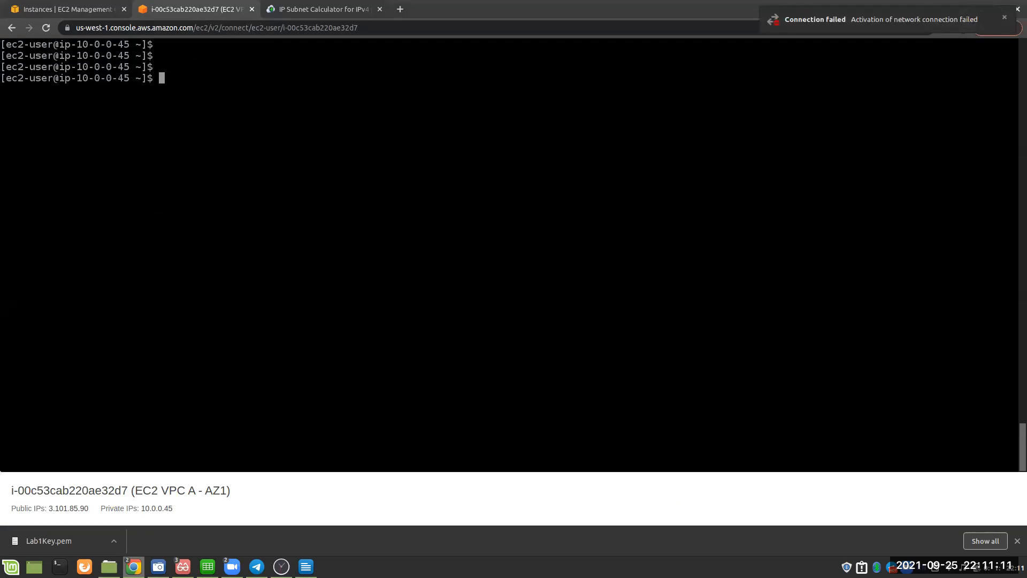
Ping the VPC B instance's private address 10.1.0.91 from the VPC A instance, and stop the ping after several packets
{"action": "type", "text": "10."}
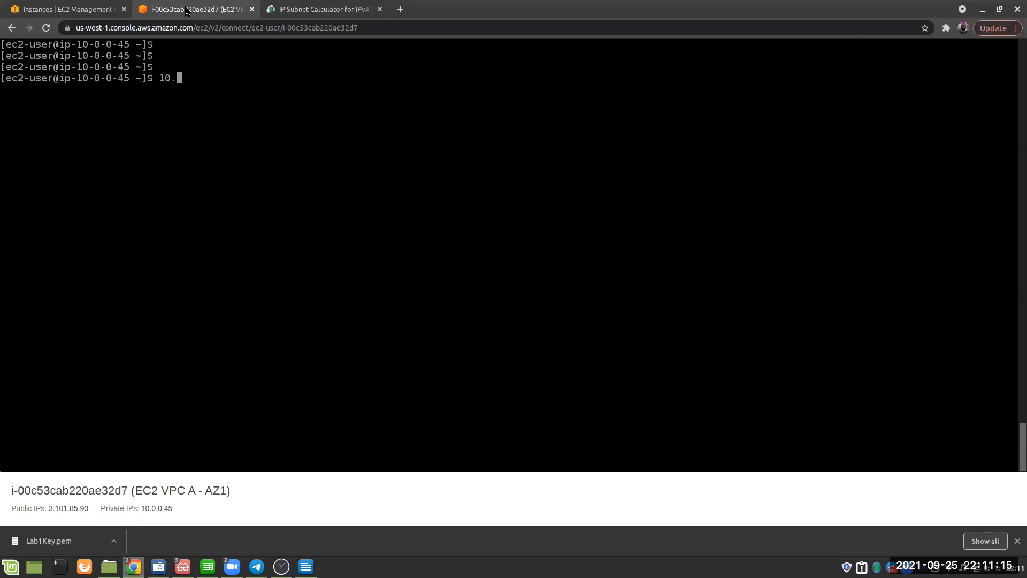
{"action": "left_click", "coordinate": [74, 10]}
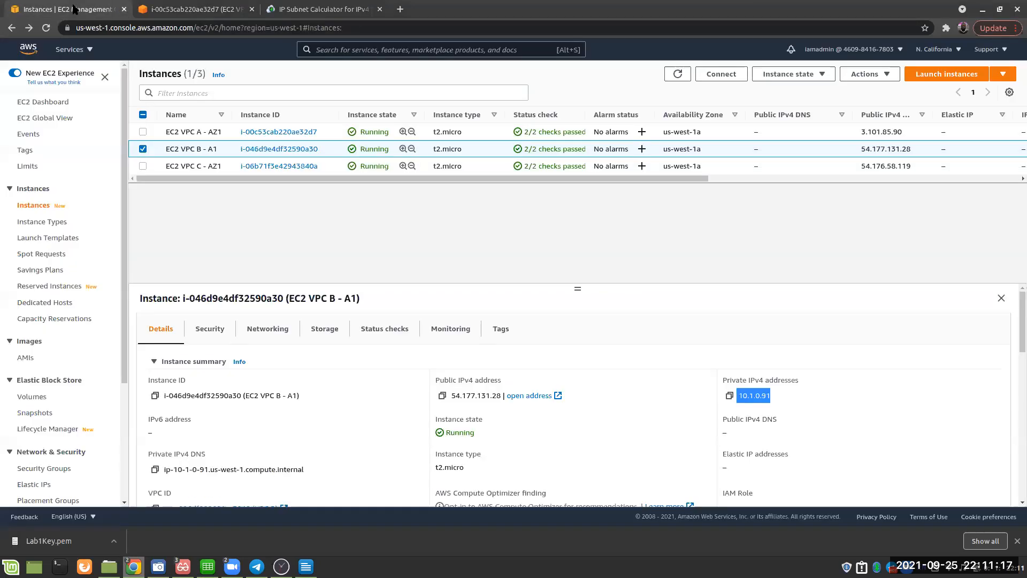
{"action": "left_click", "coordinate": [170, 13]}
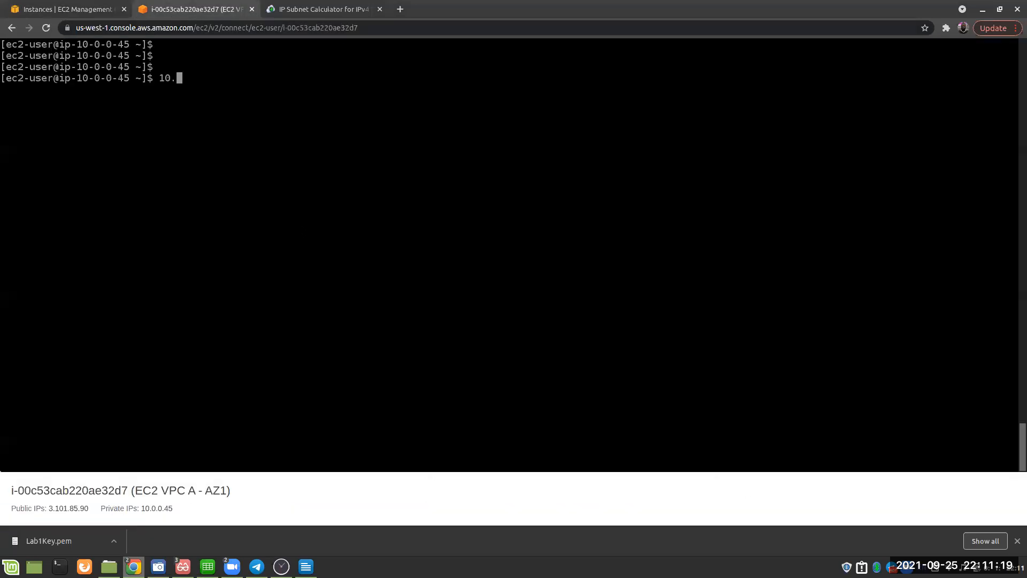
{"action": "key", "text": "BackSpace"}
{"action": "key", "text": "BackSpace"}
{"action": "key", "text": "BackSpace"}
{"action": "type", "text": "ping 10.1."}
{"action": "left_click", "coordinate": [77, 7]}
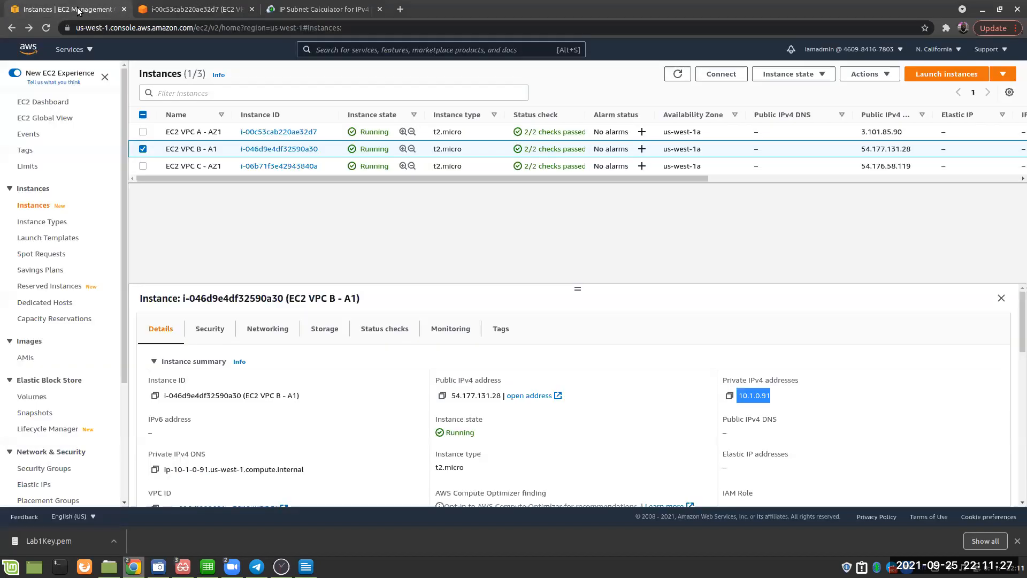
{"action": "left_click", "coordinate": [184, 11]}
{"action": "type", "text": "0"}
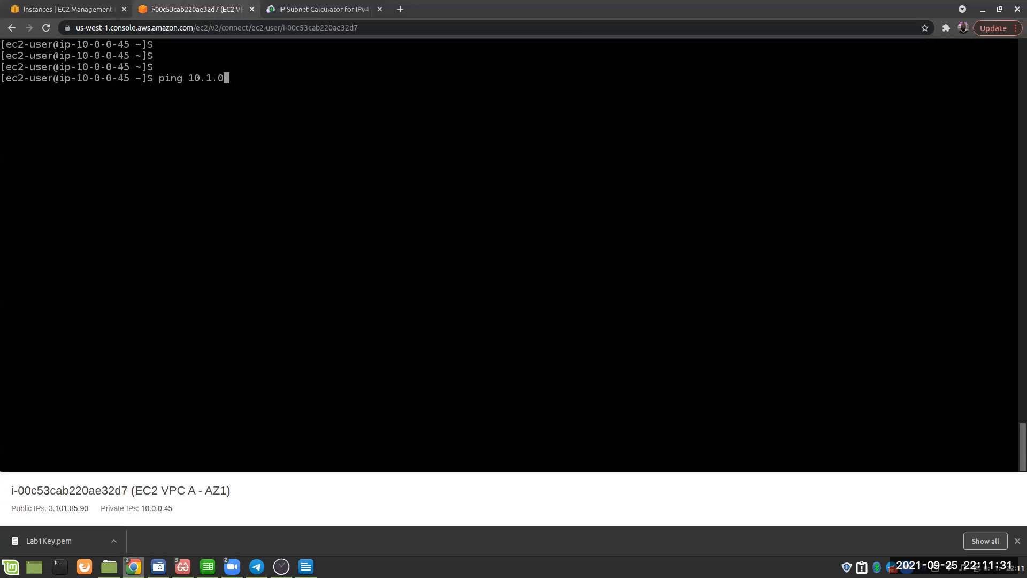
{"action": "type", "text": ".91"}
{"action": "key", "text": "Return"}
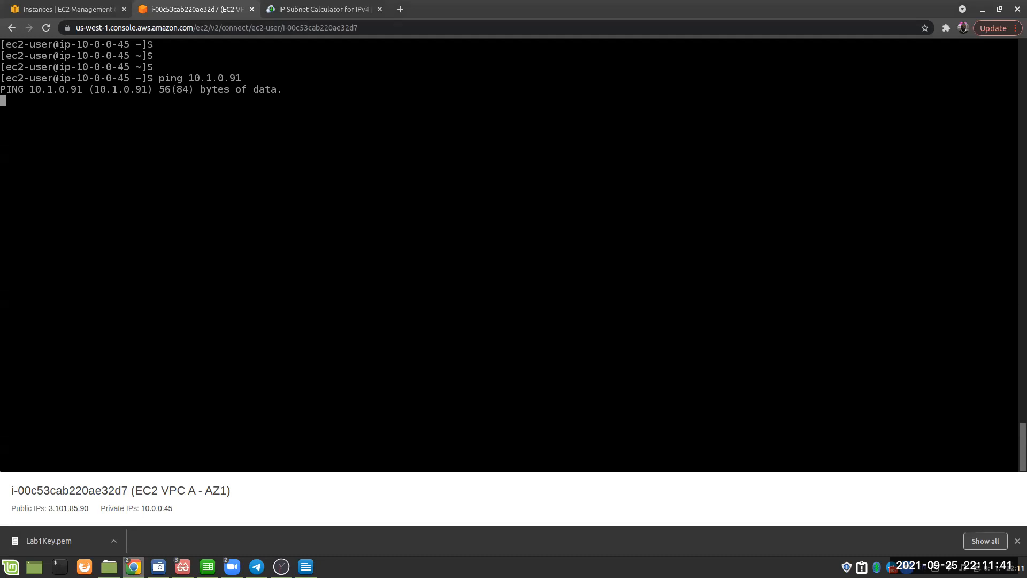
{"action": "key", "text": "ctrl+c"}
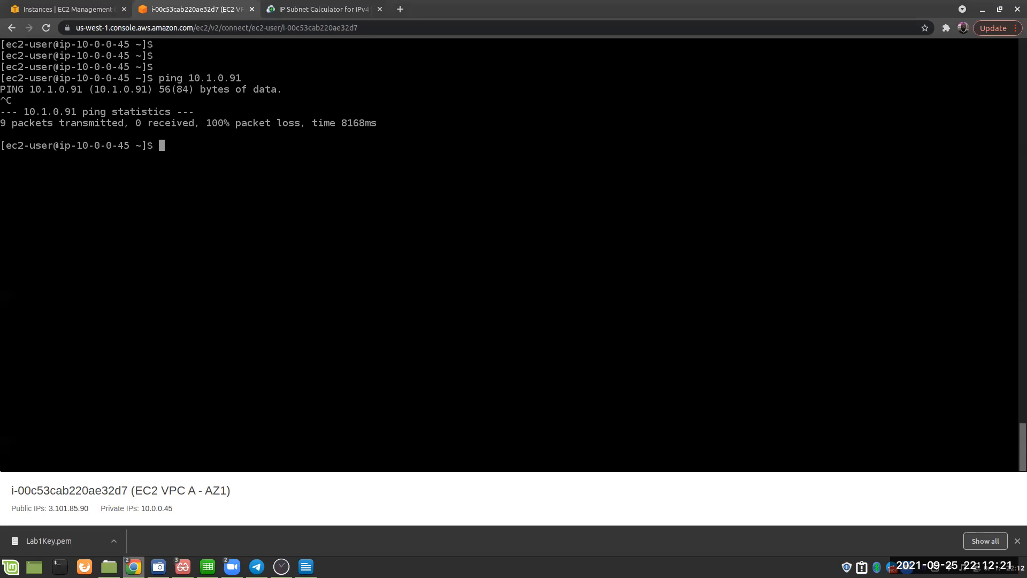
{"action": "left_click", "coordinate": [65, 10]}
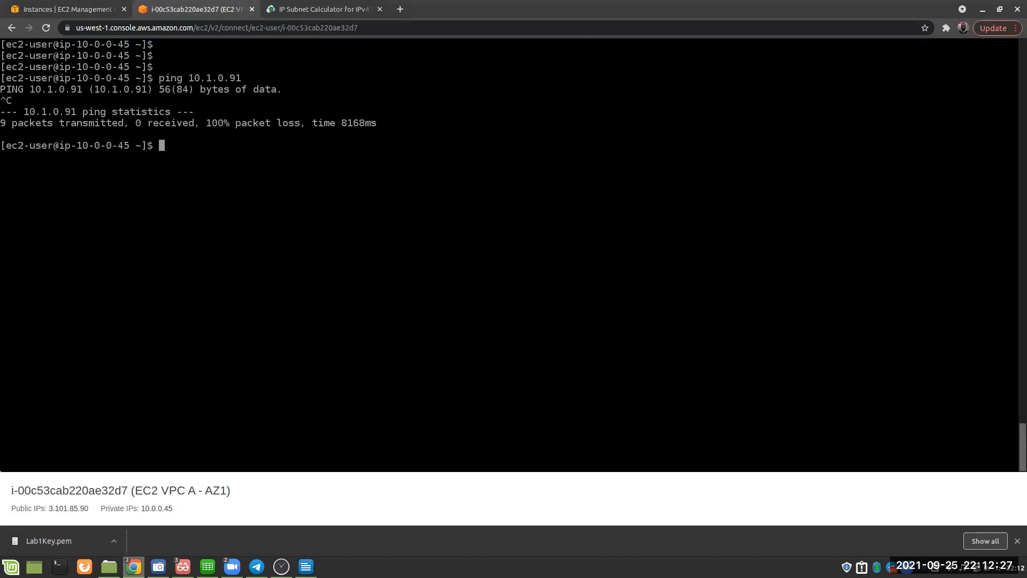
{"action": "left_click", "coordinate": [192, 11]}
{"action": "type", "text": "ping www.google.com"}
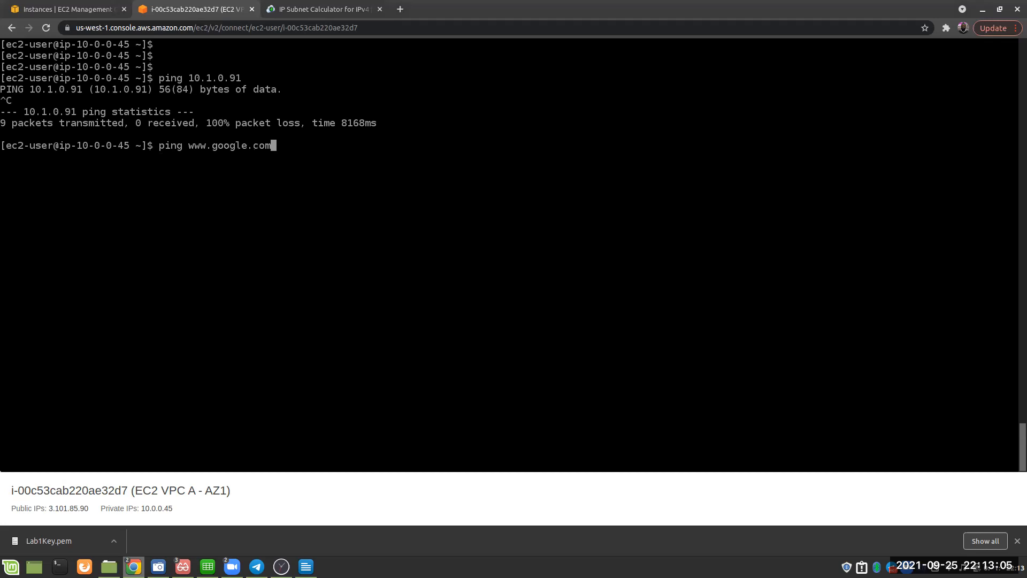
{"action": "key", "text": "Return"}
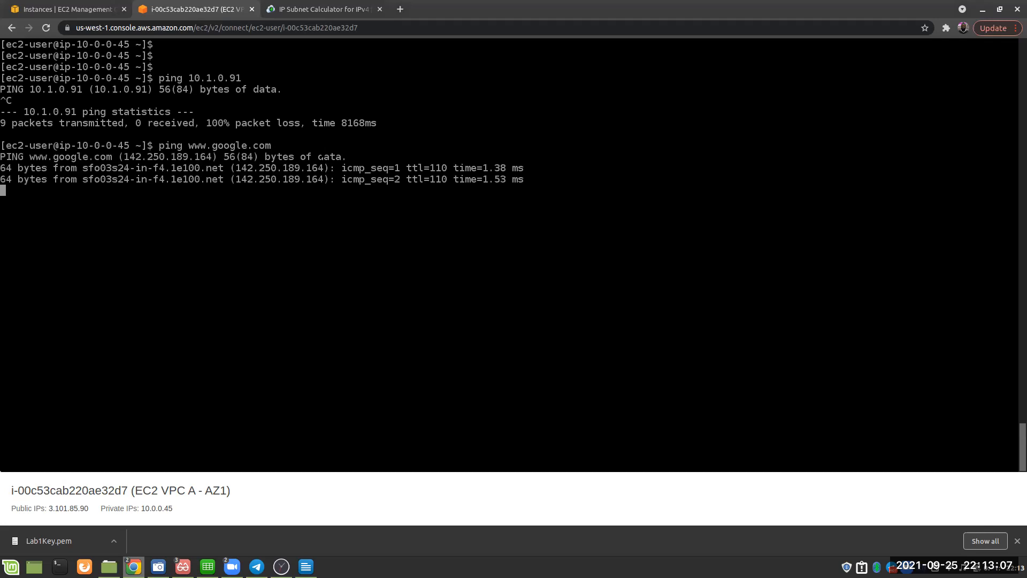
{"action": "key", "text": "ctrl+c"}
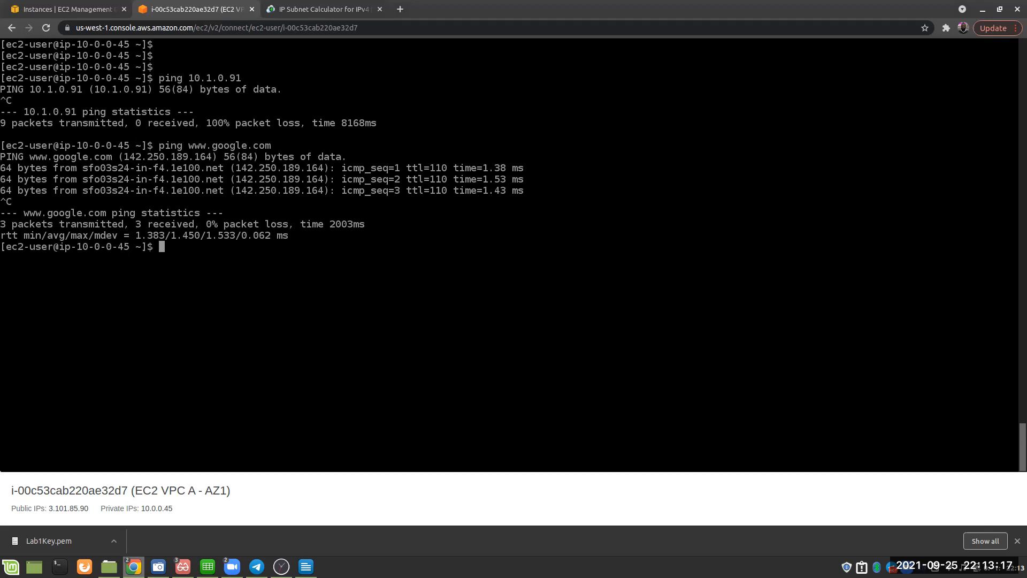
Switch to the networking slides to review subnets and the public and private subnet architecture, and return to the EC2 instances list
{"action": "left_click_drag", "start_coordinate": [195, 112], "coordinate": [189, 112]}
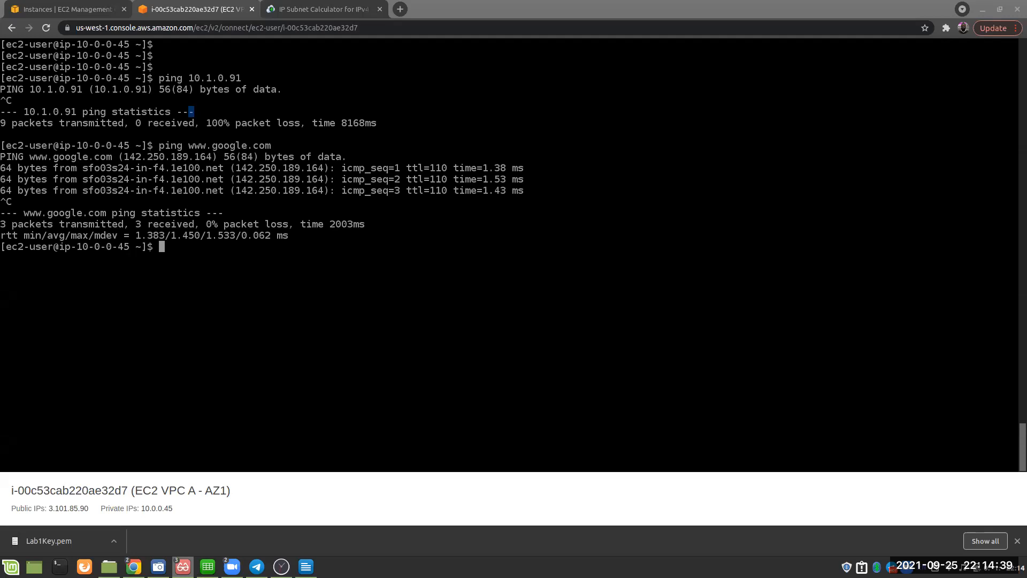
{"action": "mouse_move", "coordinate": [208, 566]}
{"action": "left_click_drag", "start_coordinate": [1026, 49], "coordinate": [413, 47]}
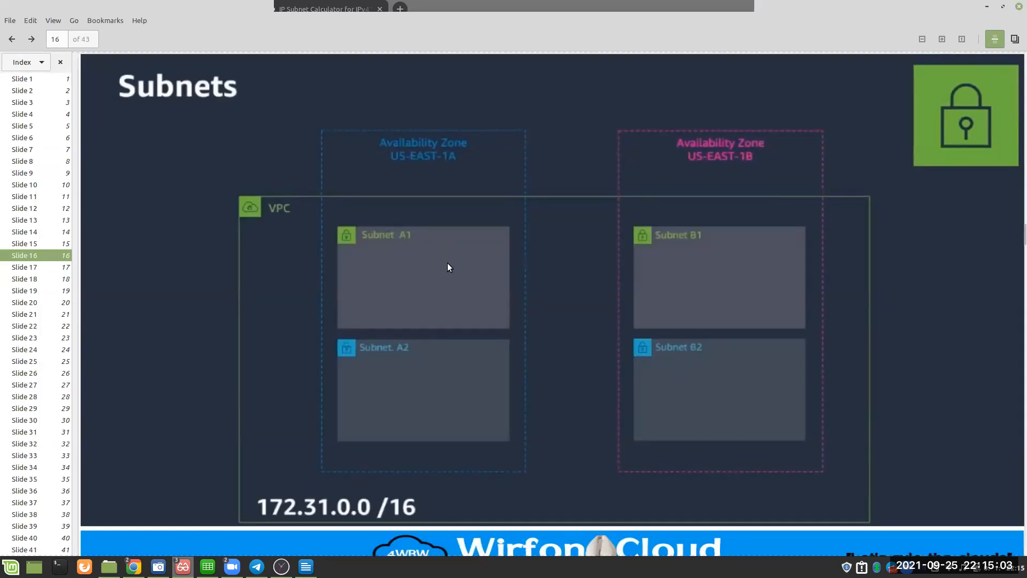
{"action": "scroll", "coordinate": [417, 257], "scroll_direction": "down", "scroll_amount": 5}
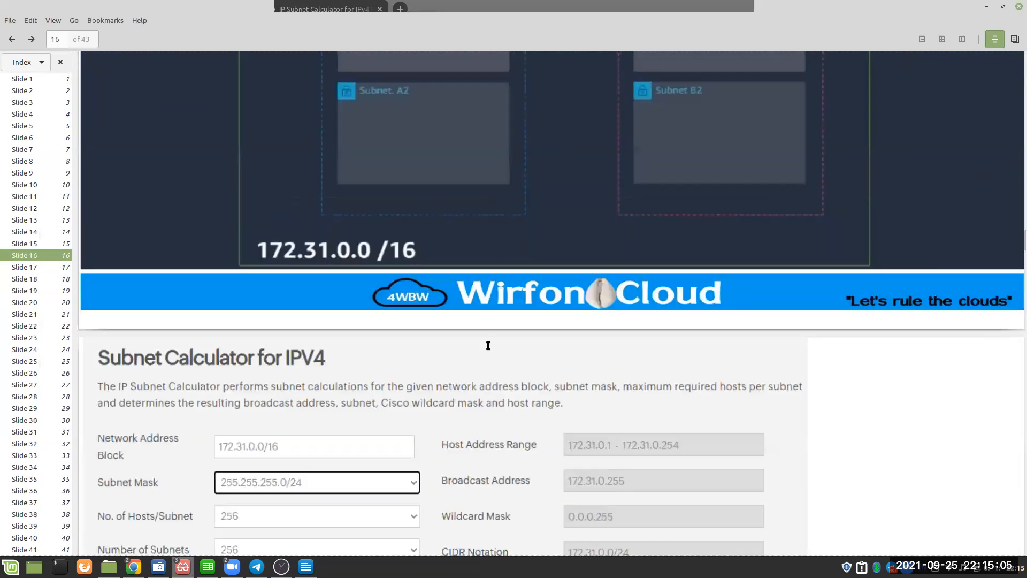
{"action": "scroll", "coordinate": [482, 337], "scroll_direction": "down", "scroll_amount": 5}
{"action": "scroll", "coordinate": [503, 361], "scroll_direction": "down", "scroll_amount": 10}
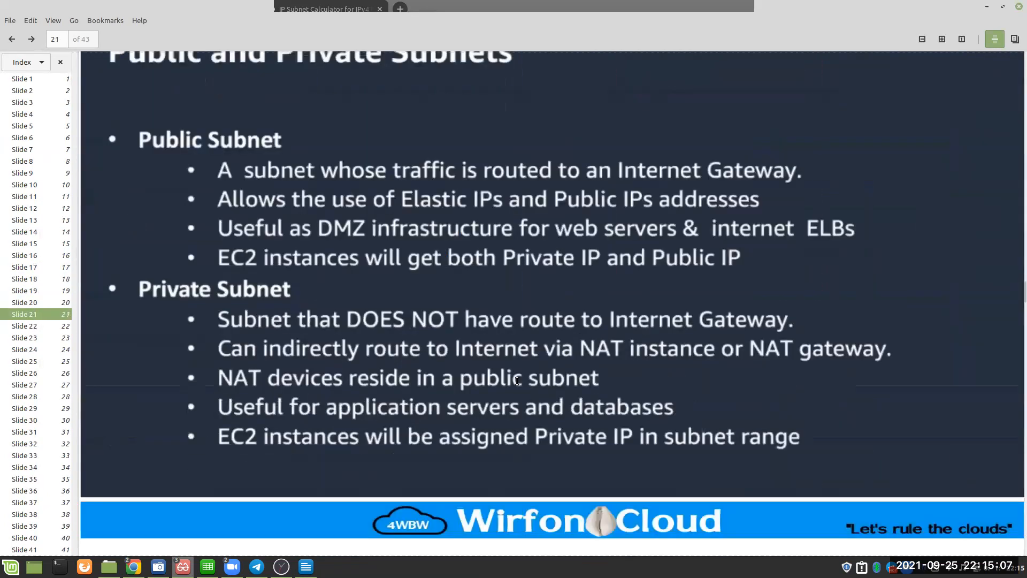
{"action": "scroll", "coordinate": [516, 380], "scroll_direction": "down", "scroll_amount": 4}
{"action": "scroll", "coordinate": [385, 182], "scroll_direction": "up", "scroll_amount": 2}
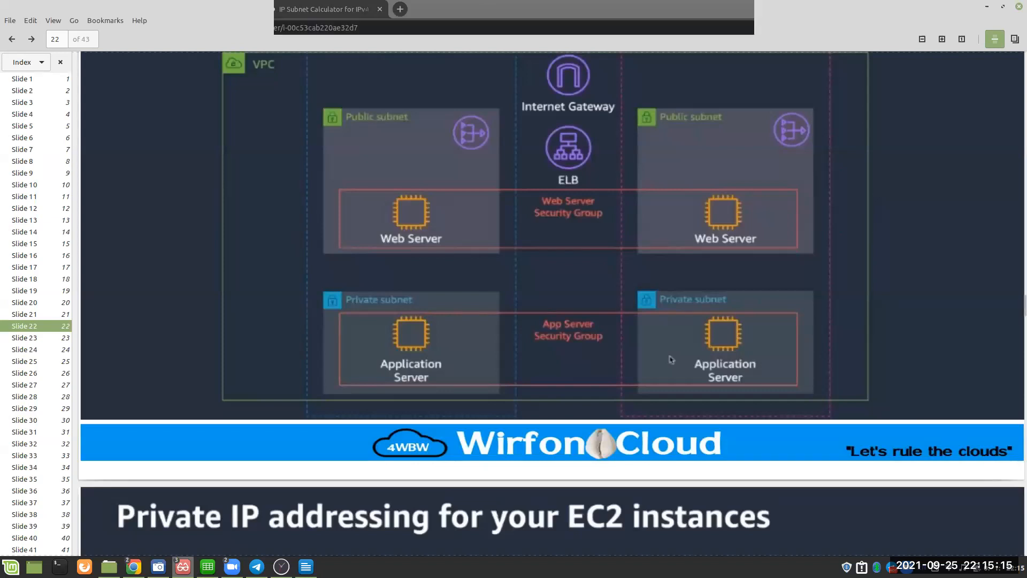
{"action": "left_click", "coordinate": [987, 7]}
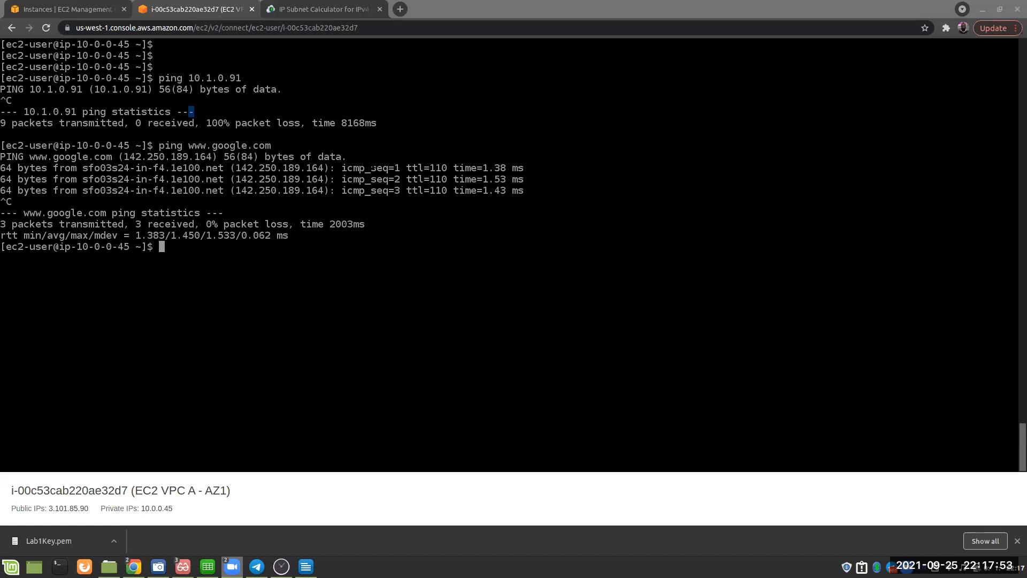
{"action": "left_click", "coordinate": [68, 9]}
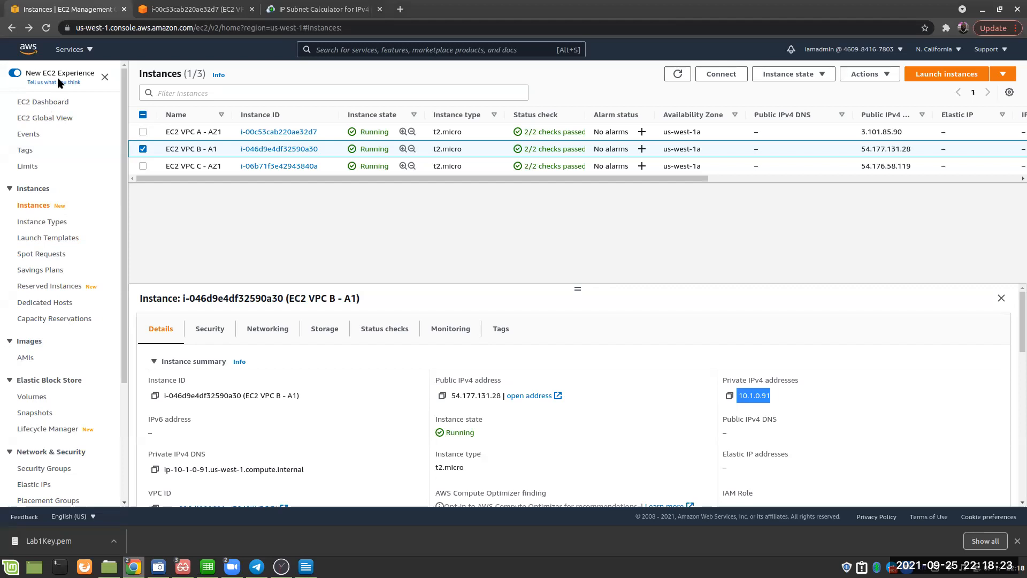
In the VPC console, create a route table named VPC A Private Route Table in VPC A
{"action": "left_click", "coordinate": [63, 49]}
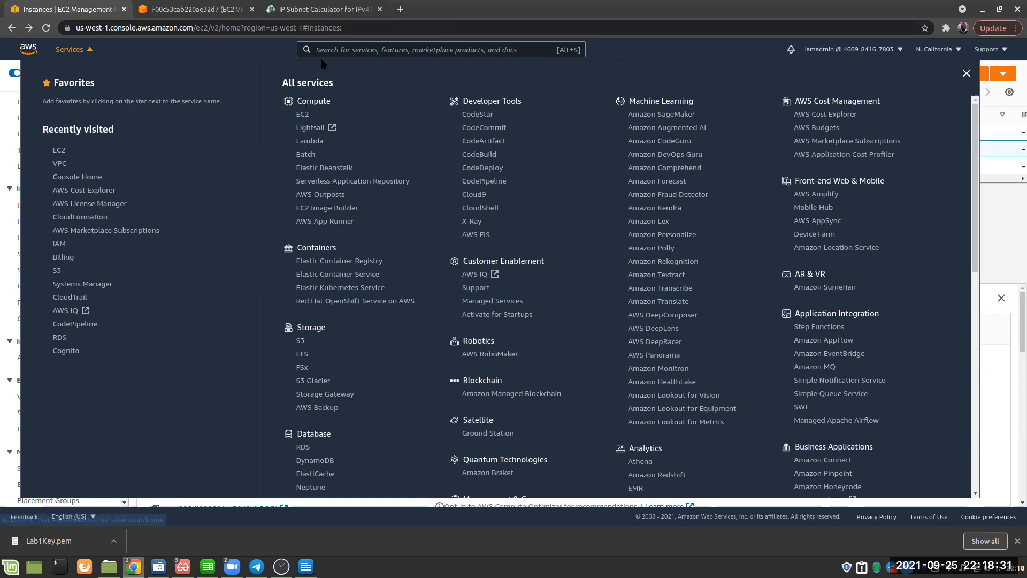
{"action": "left_click", "coordinate": [57, 163]}
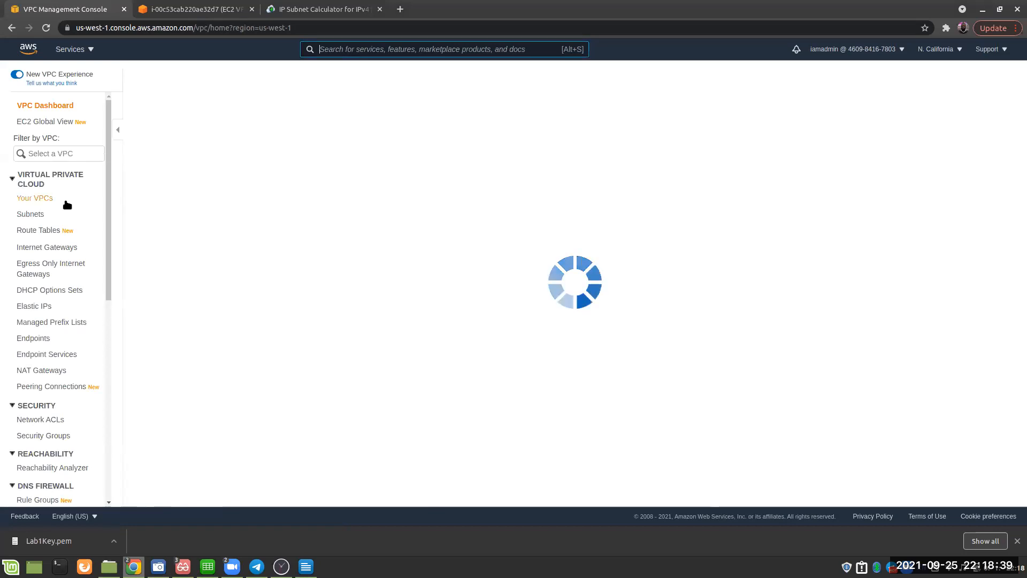
{"action": "left_click", "coordinate": [47, 234]}
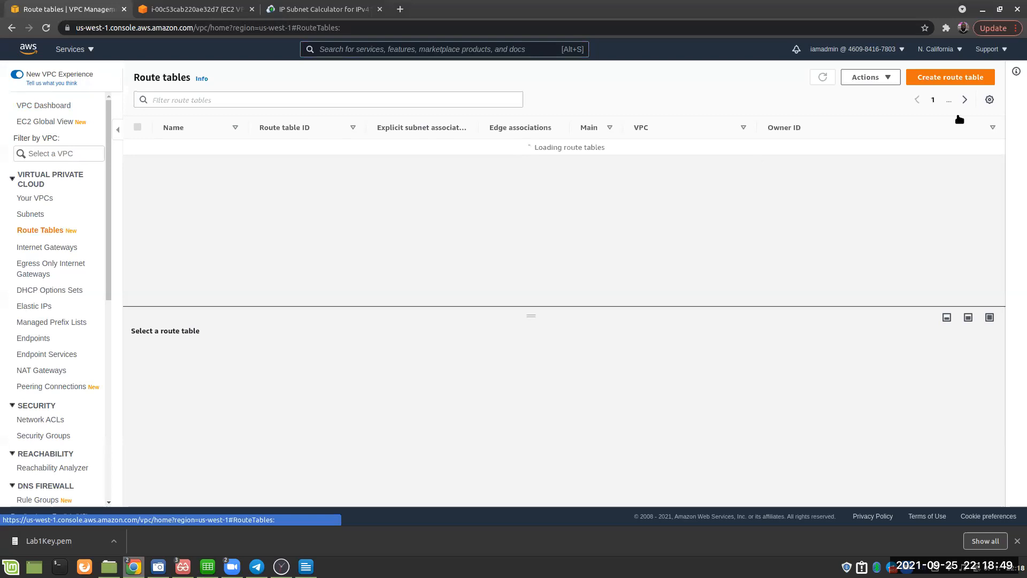
{"action": "left_click", "coordinate": [953, 79]}
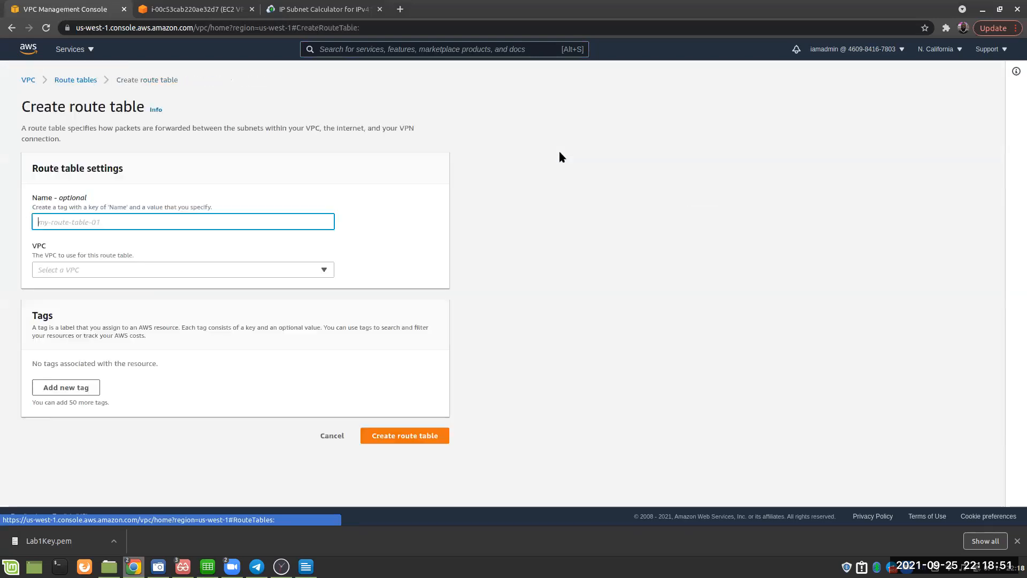
{"action": "left_click", "coordinate": [47, 219]}
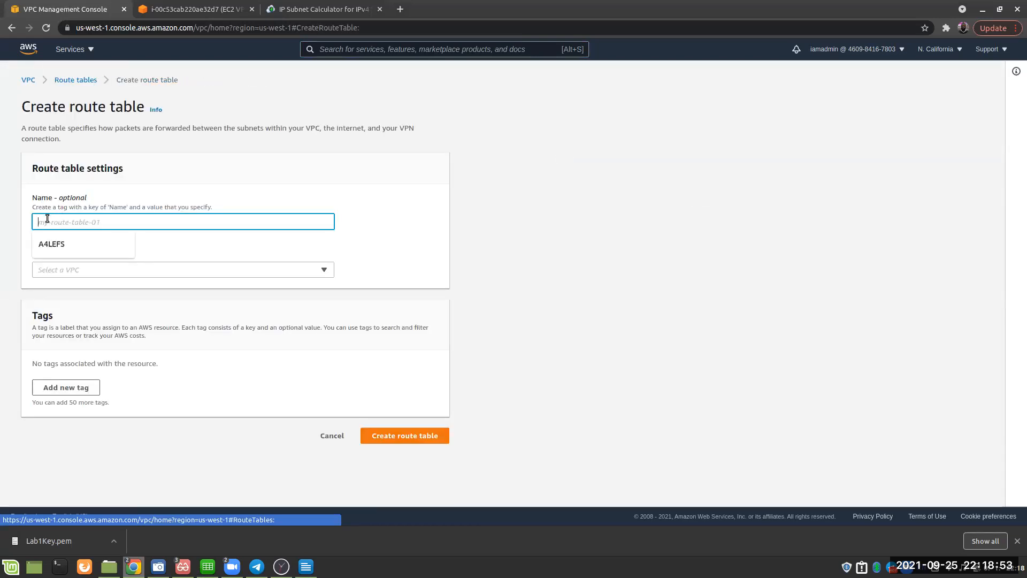
{"action": "type", "text": "VPC A Private Route Table"}
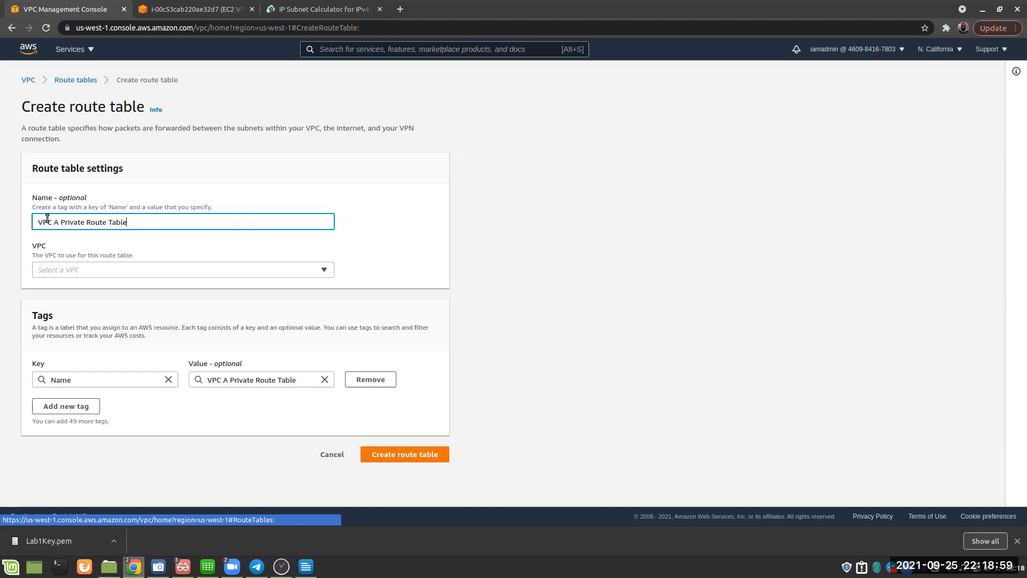
{"action": "left_click", "coordinate": [323, 272]}
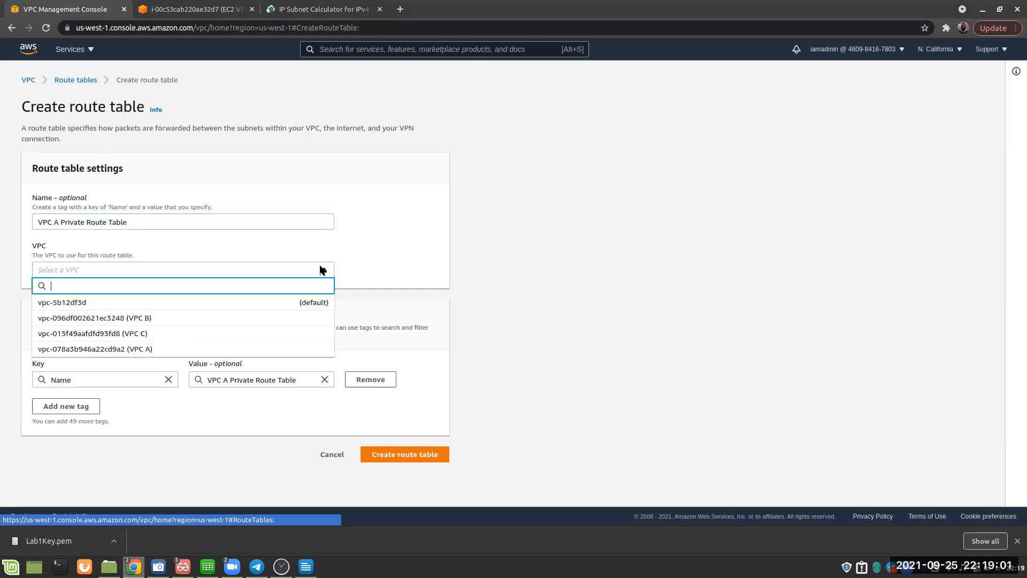
{"action": "left_click", "coordinate": [159, 350]}
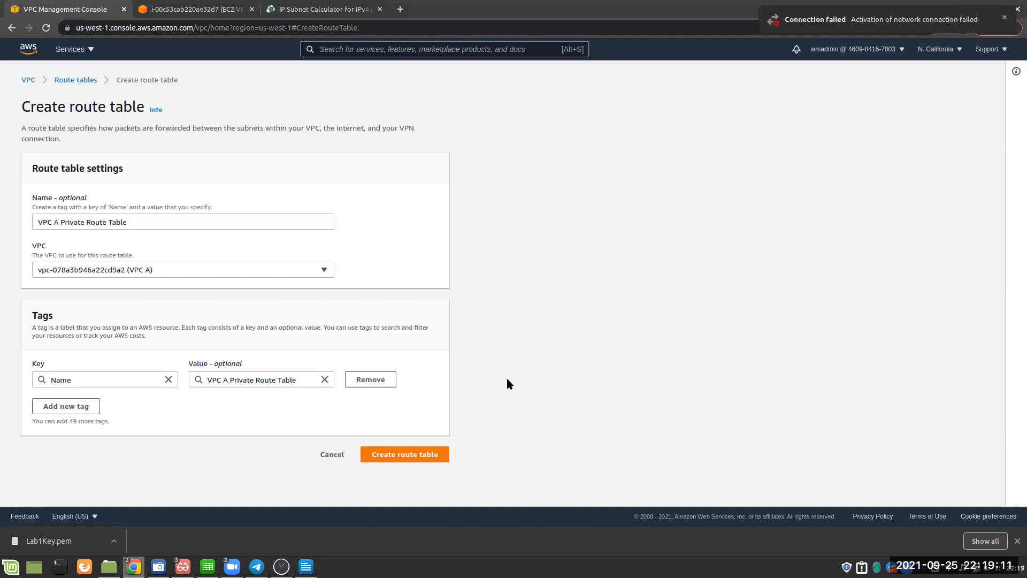
{"action": "left_click", "coordinate": [404, 454]}
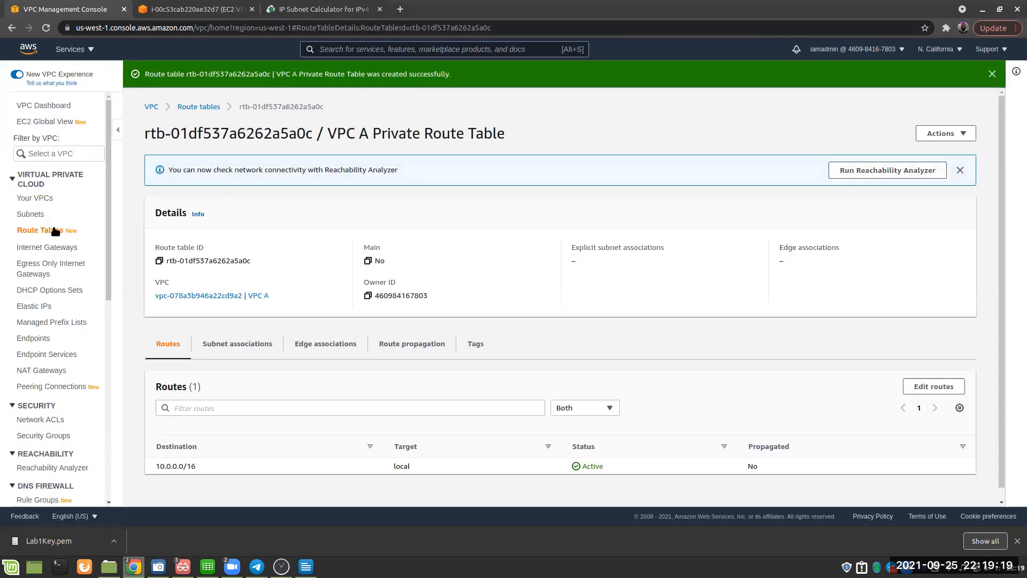
Create a second route table named VPC B Private Route Table in VPC B
{"action": "left_click", "coordinate": [37, 231]}
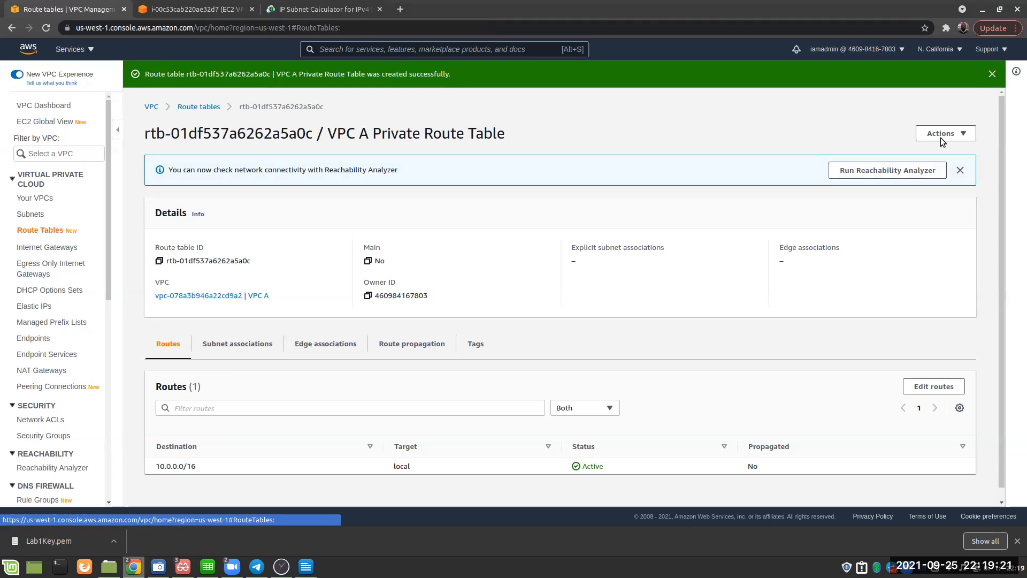
{"action": "left_click", "coordinate": [942, 107]}
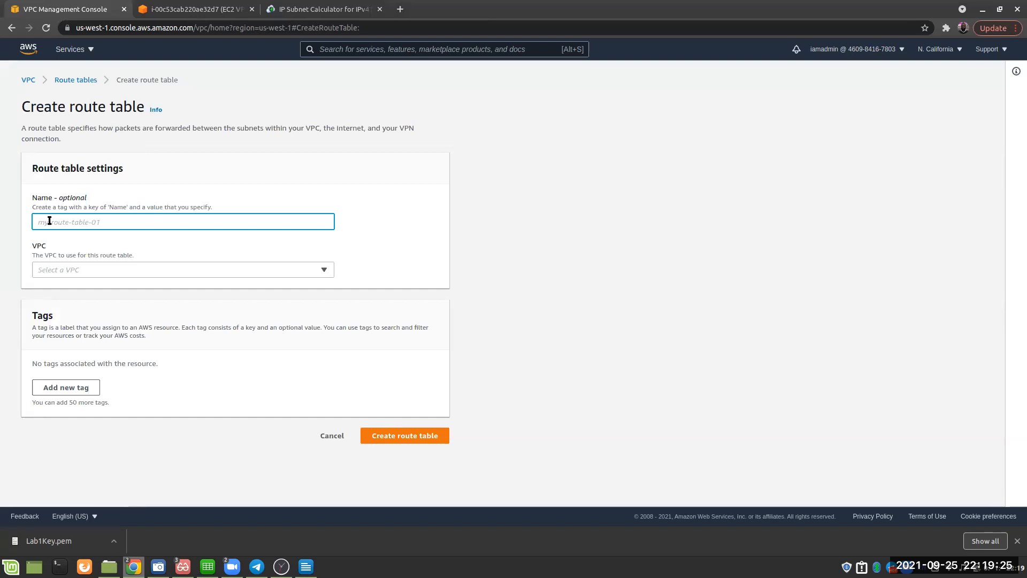
{"action": "type", "text": "VPC B"}
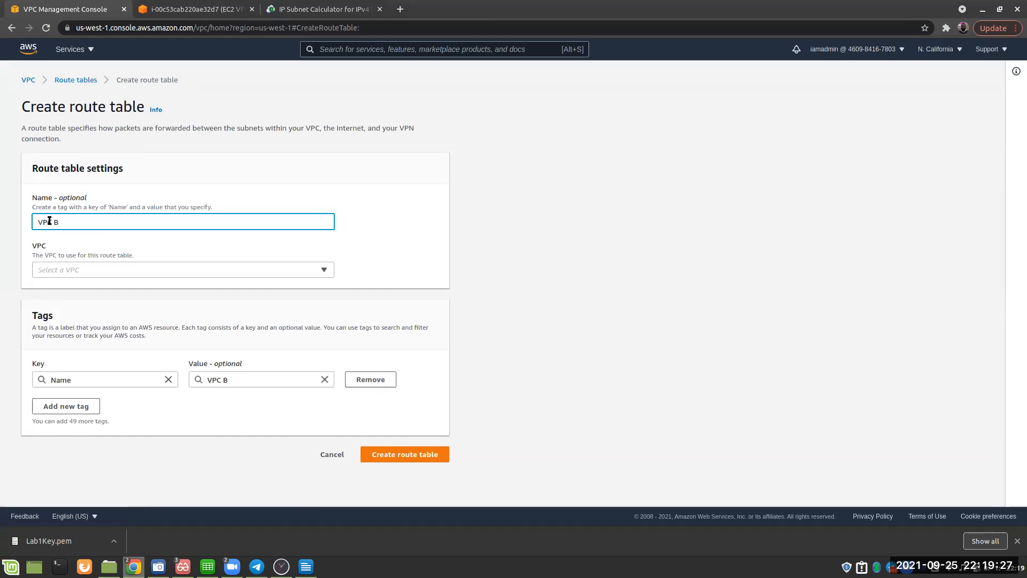
{"action": "type", "text": " Private Route Table"}
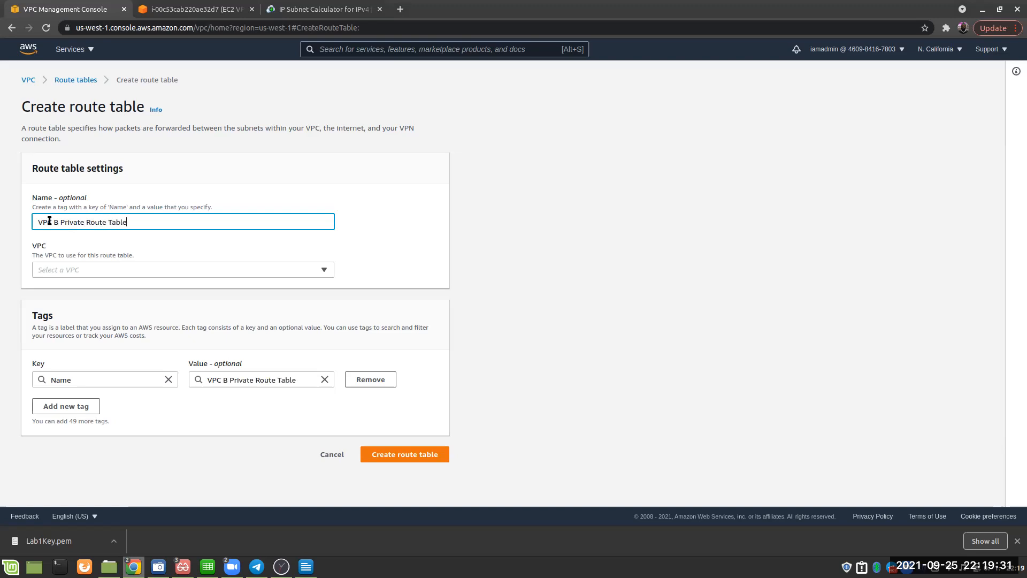
{"action": "left_click", "coordinate": [102, 267]}
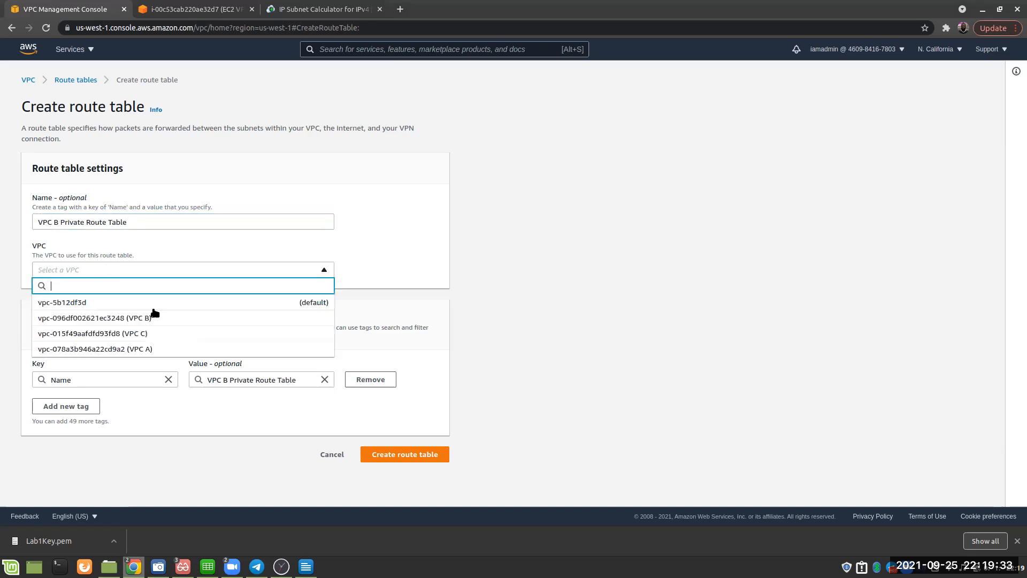
{"action": "left_click", "coordinate": [153, 321]}
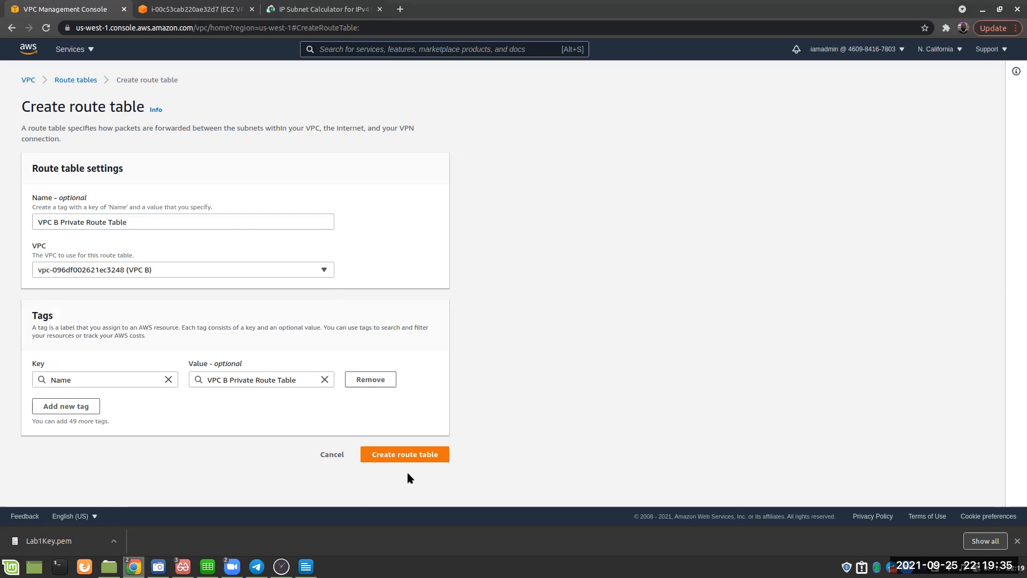
{"action": "left_click", "coordinate": [402, 455]}
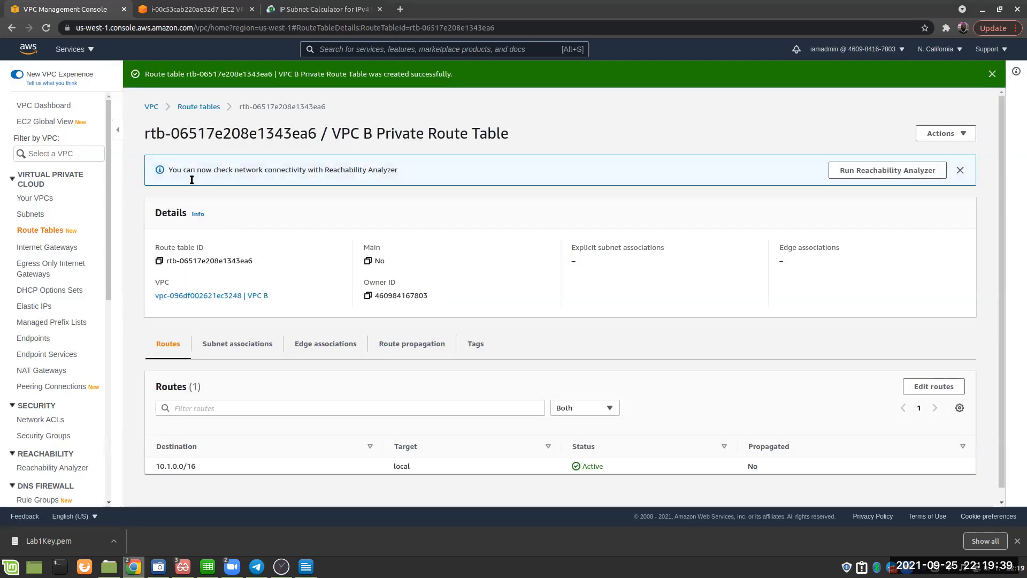
Create a third route table named VPC C Private Route Table in VPC C
{"action": "left_click", "coordinate": [52, 231]}
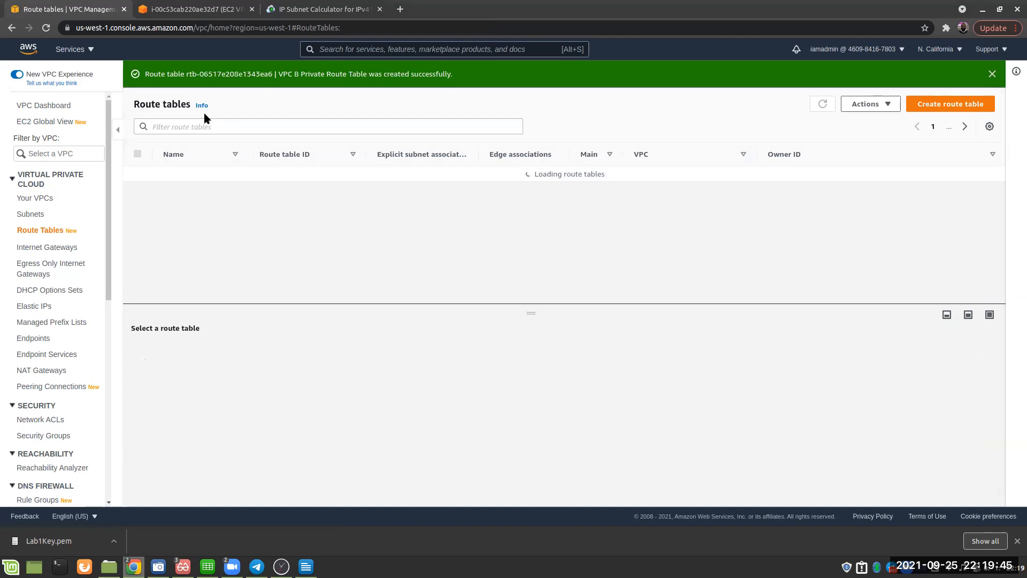
{"action": "left_click", "coordinate": [939, 105]}
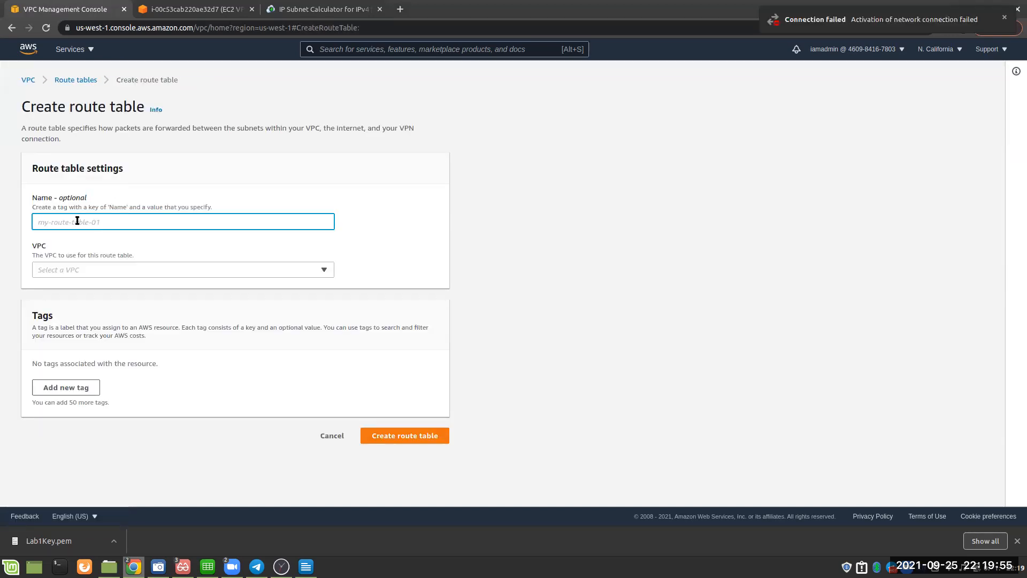
{"action": "type", "text": "VPC"}
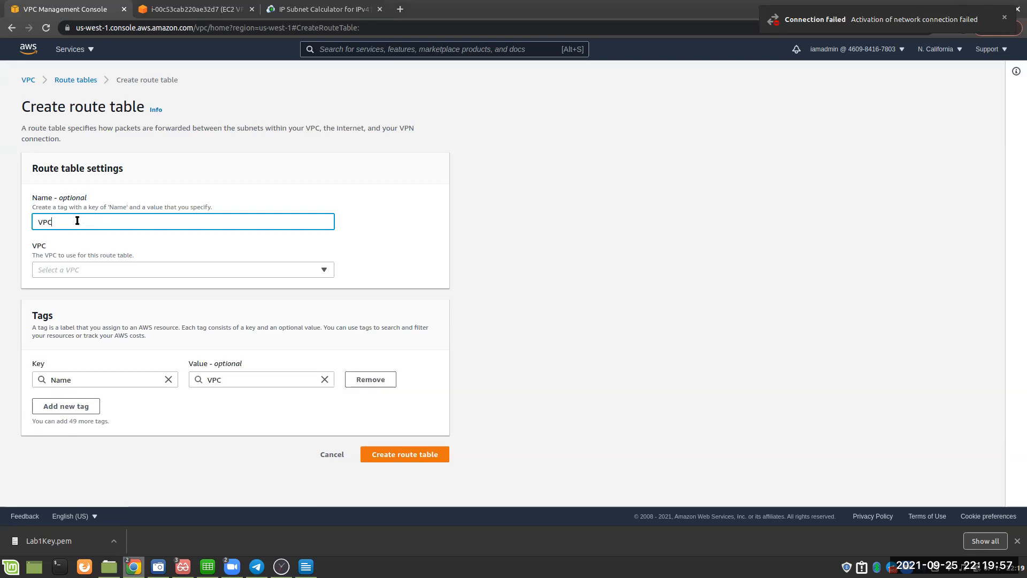
{"action": "type", "text": " C Prvate Route Table"}
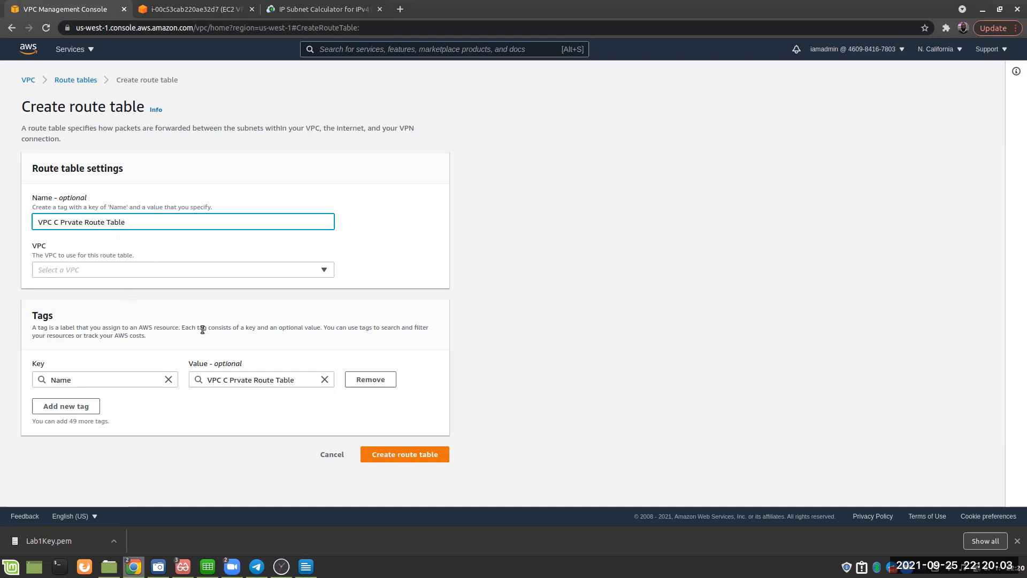
{"action": "left_click", "coordinate": [414, 454]}
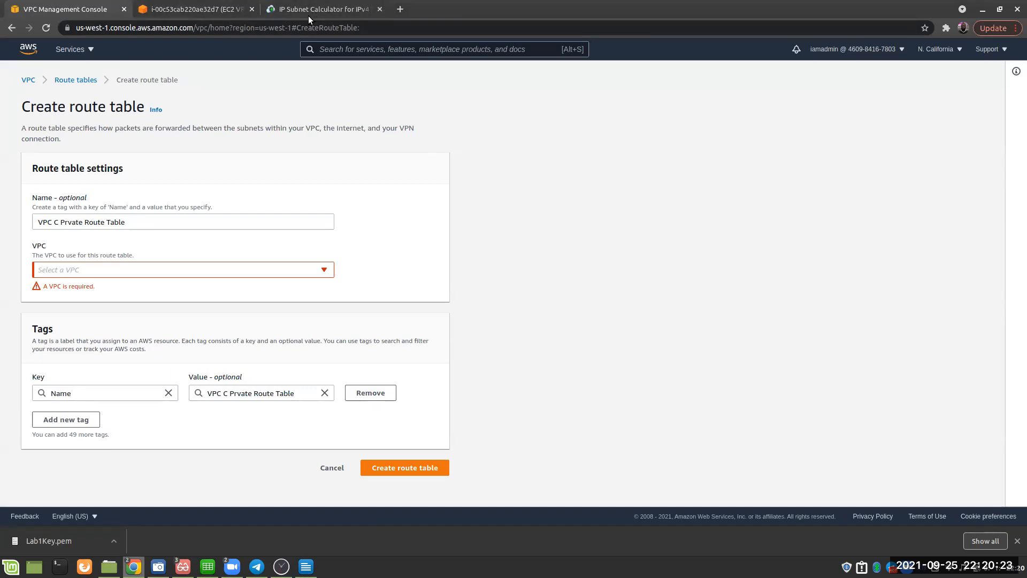
{"action": "left_click", "coordinate": [102, 273]}
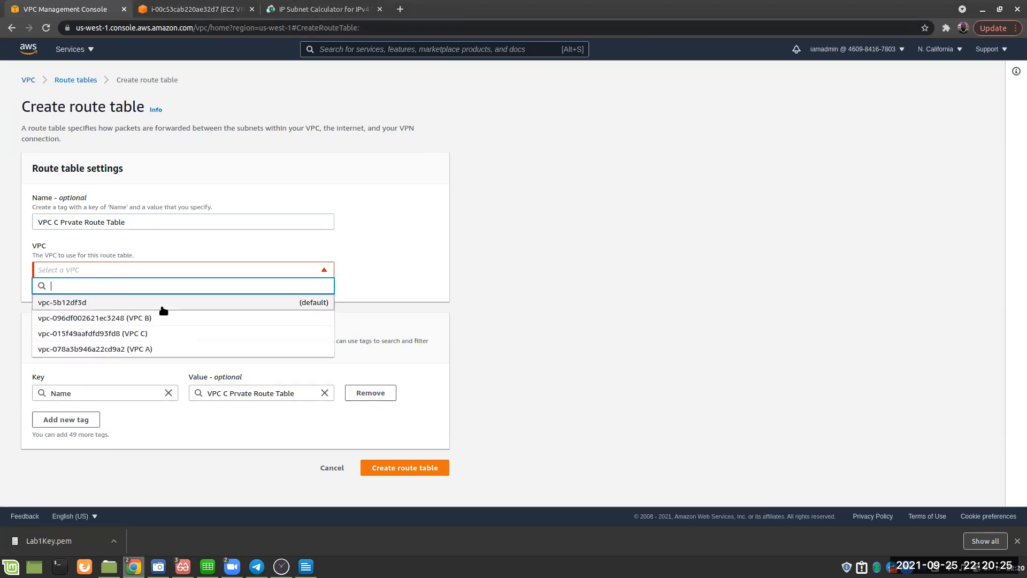
{"action": "left_click", "coordinate": [148, 334]}
{"action": "left_click", "coordinate": [67, 223]}
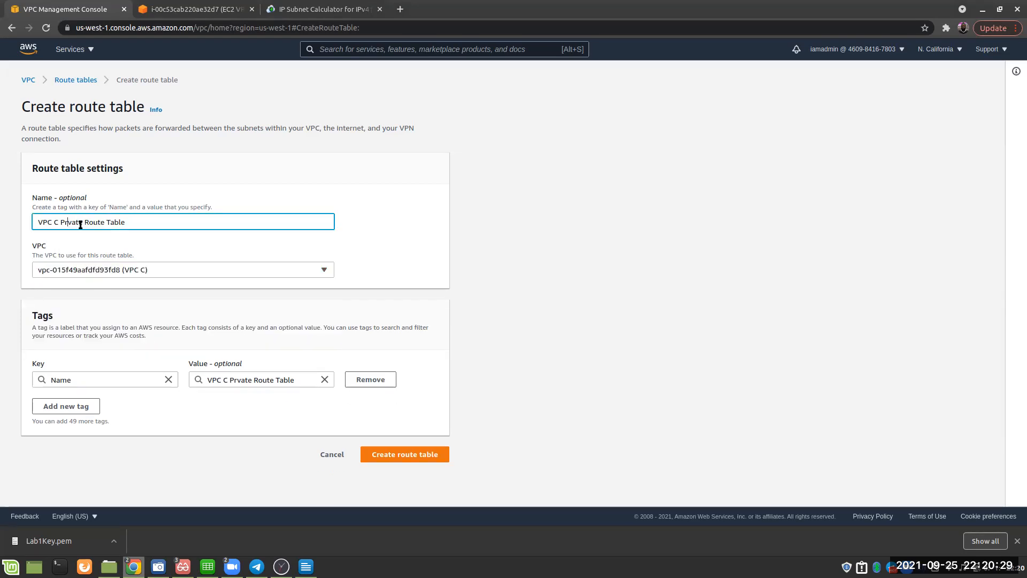
{"action": "type", "text": "i"}
{"action": "left_click", "coordinate": [402, 459]}
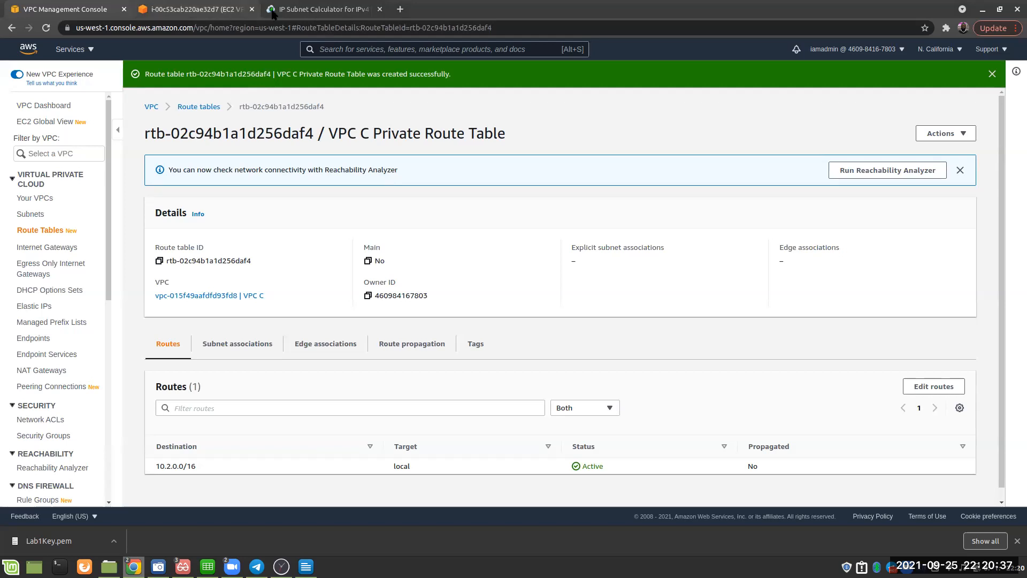
Close the VPC A instance's terminal and calculate the subnets of 10.0.0.0/16 with mask 255.255.255.0/24 in the IP Subnet Calculator
{"action": "left_click", "coordinate": [245, 12]}
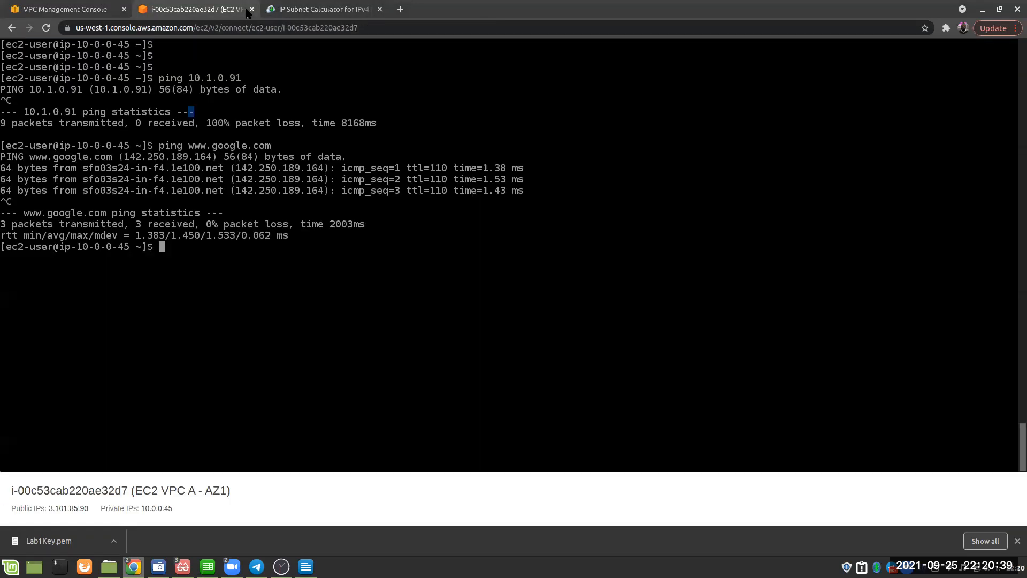
{"action": "left_click", "coordinate": [252, 9]}
{"action": "left_click", "coordinate": [215, 9]}
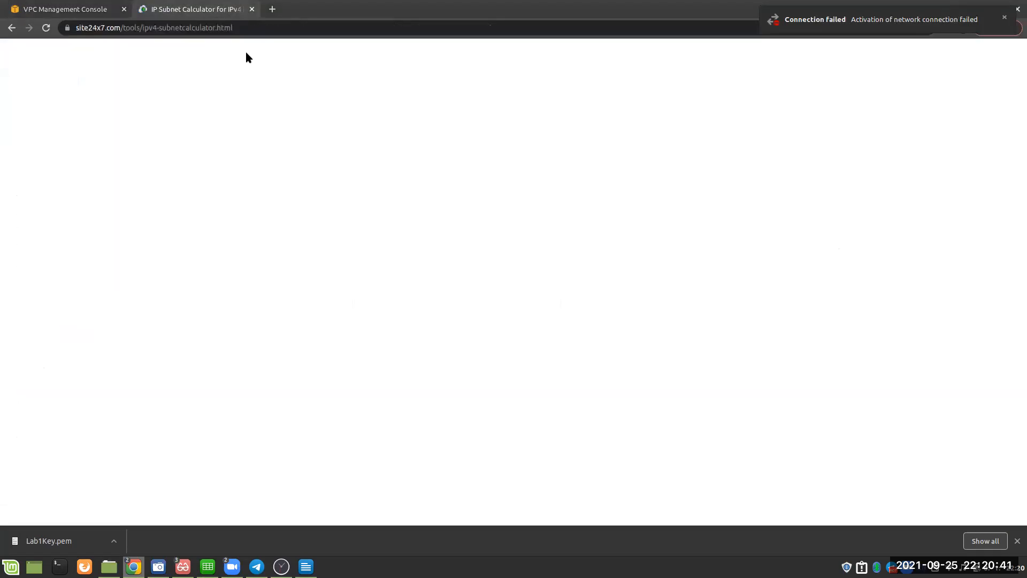
{"action": "left_click", "coordinate": [347, 150]}
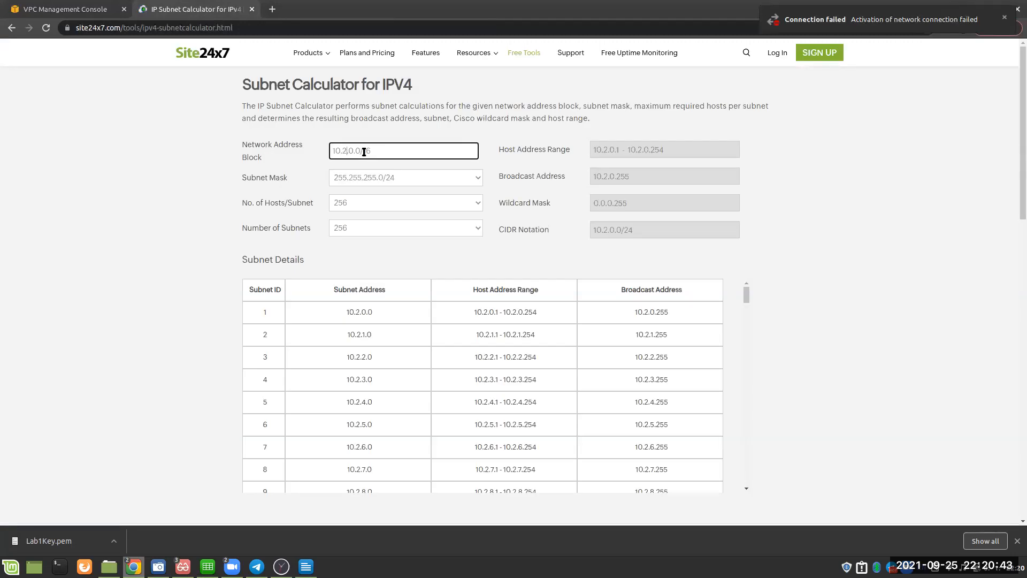
{"action": "key", "text": "BackSpace"}
{"action": "type", "text": "0"}
{"action": "left_click", "coordinate": [390, 151]}
{"action": "left_click", "coordinate": [407, 179]}
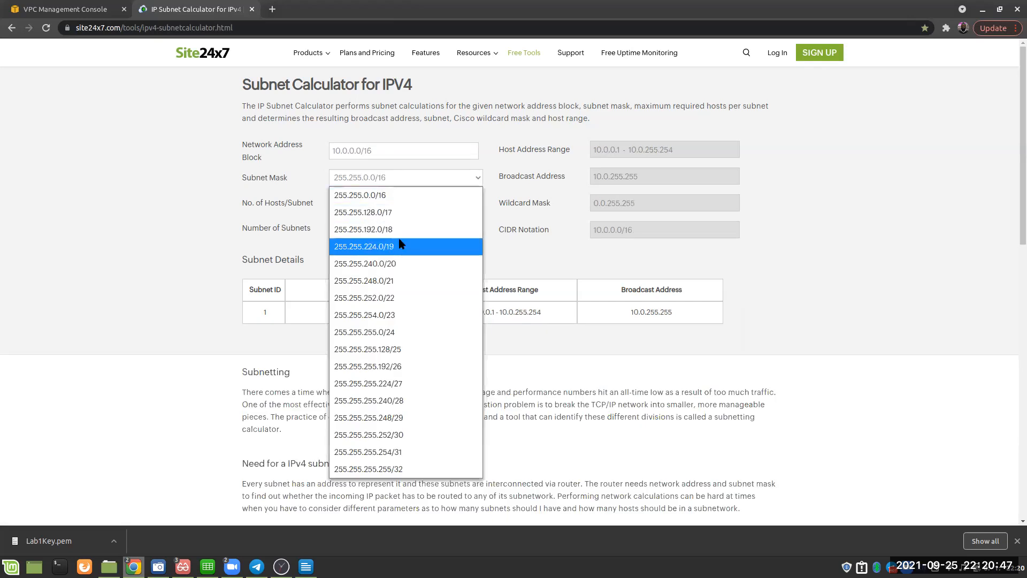
{"action": "left_click", "coordinate": [394, 333]}
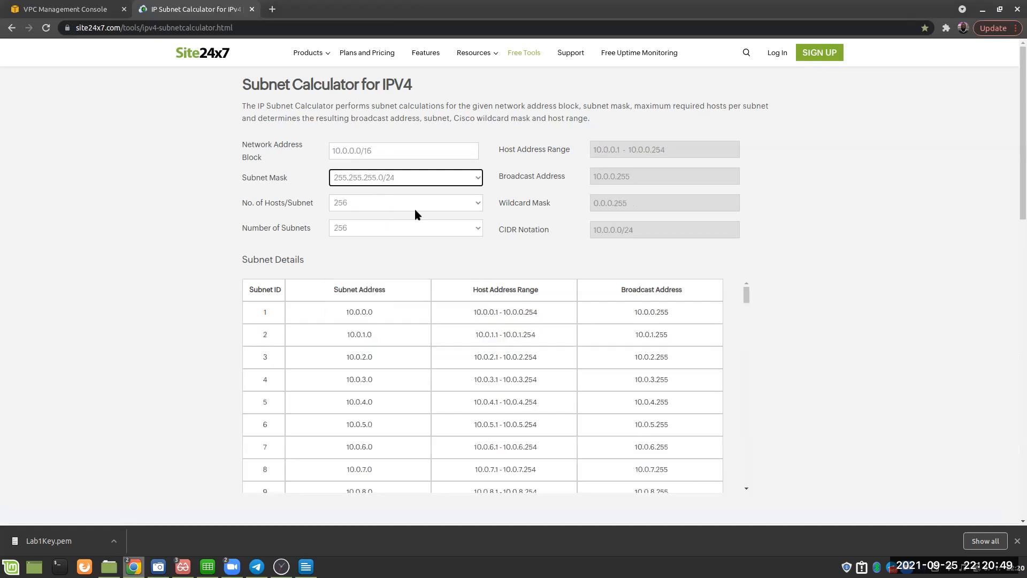
In the VPC console, start a new subnet in VPC A named VPC A Private Subnet, with availability zone us-west-1a
{"action": "left_click", "coordinate": [80, 9]}
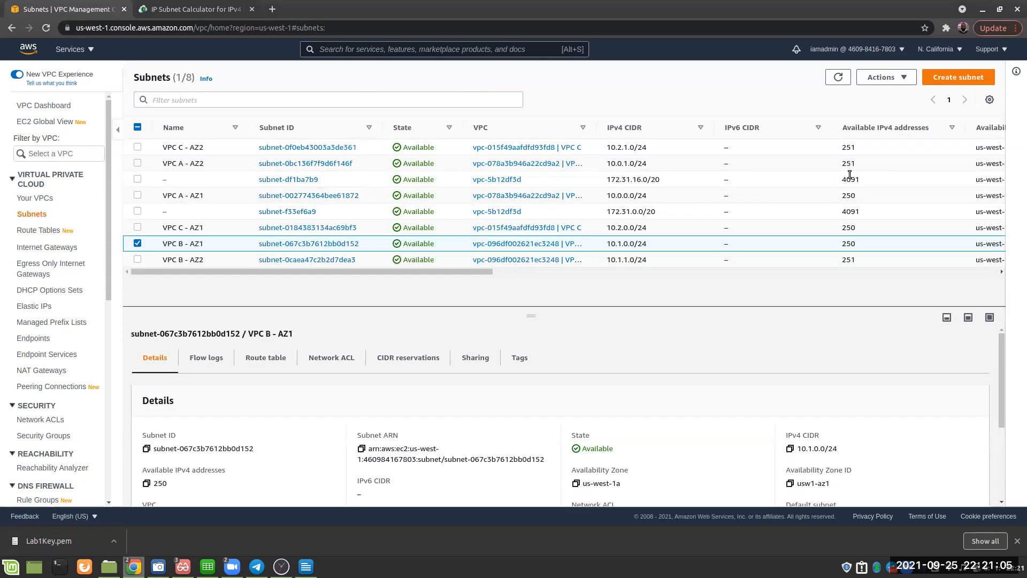
{"action": "left_click", "coordinate": [958, 78]}
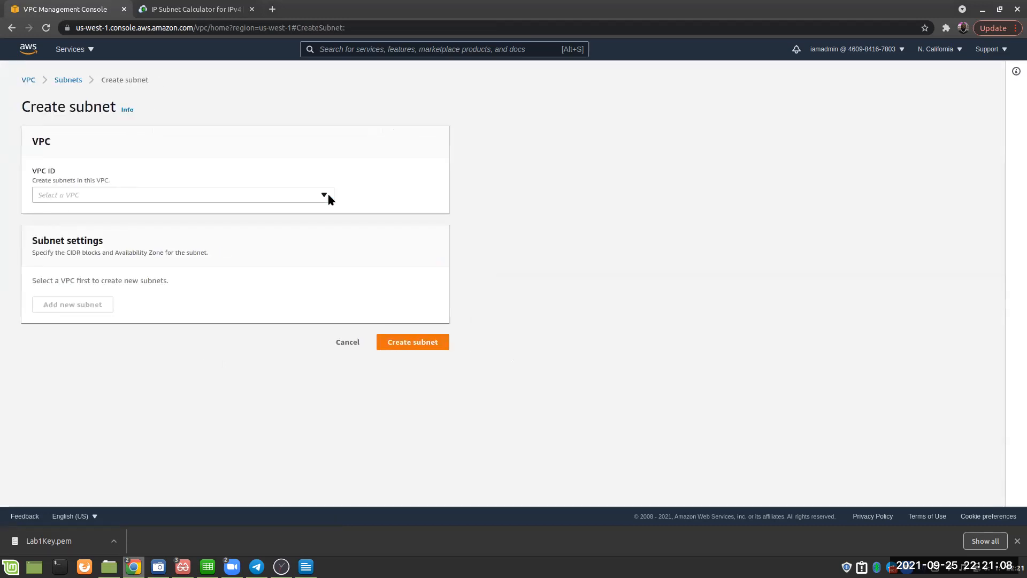
{"action": "left_click", "coordinate": [60, 196]}
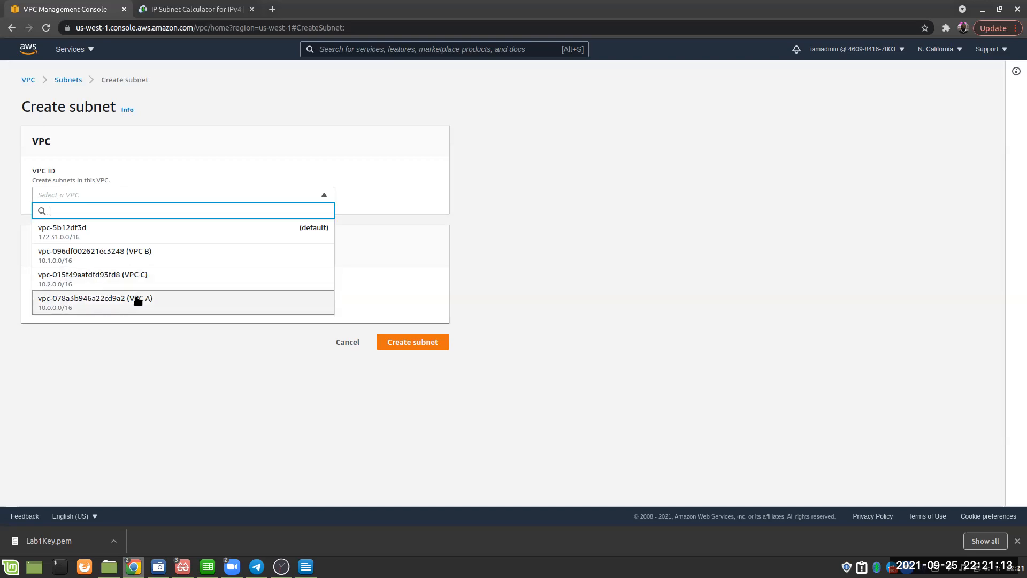
{"action": "left_click", "coordinate": [99, 299]}
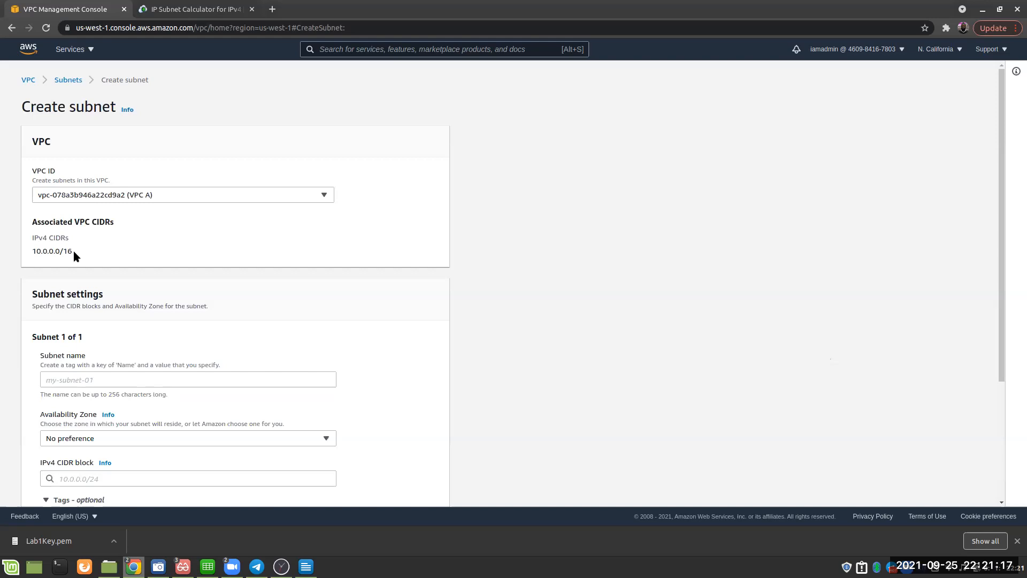
{"action": "scroll", "coordinate": [111, 316], "scroll_direction": "down", "scroll_amount": 2}
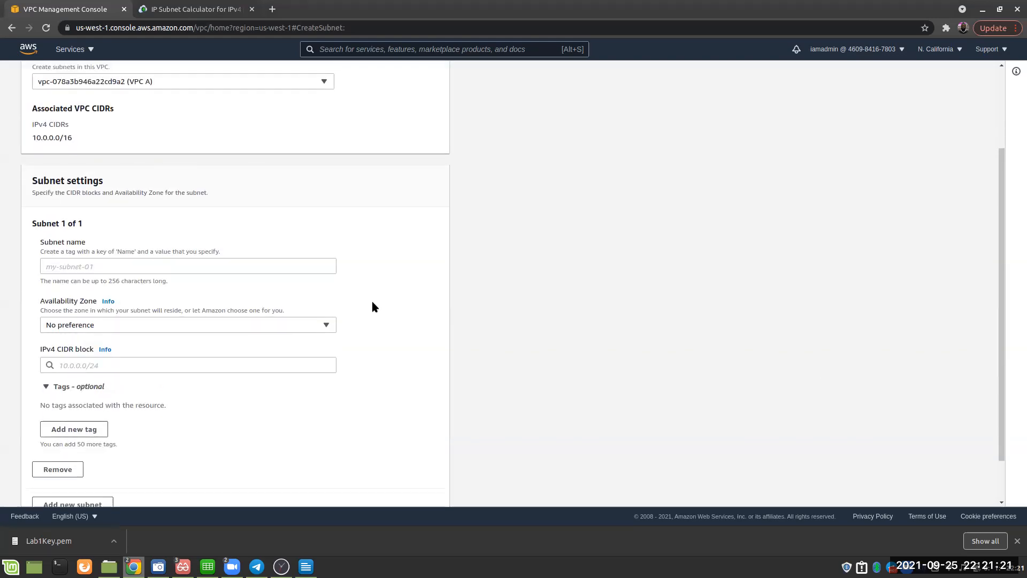
{"action": "left_click", "coordinate": [77, 266]}
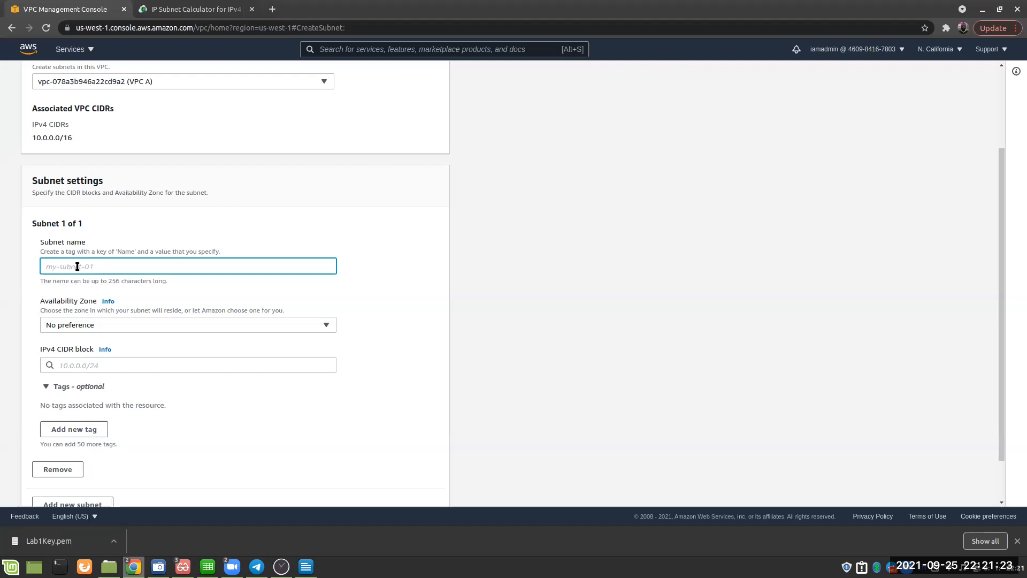
{"action": "type", "text": "VPC P"}
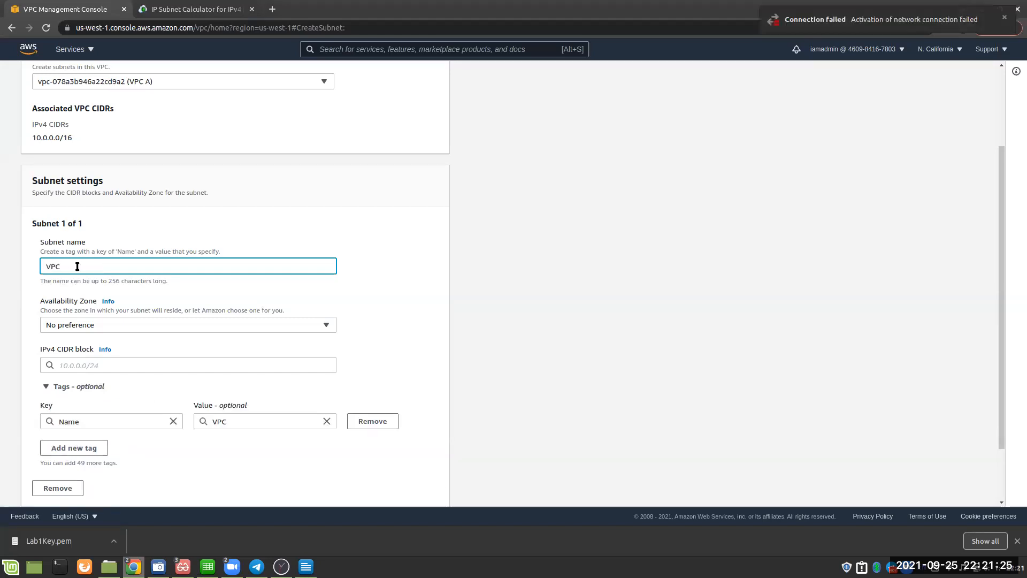
{"action": "type", "text": " Private Subnet"}
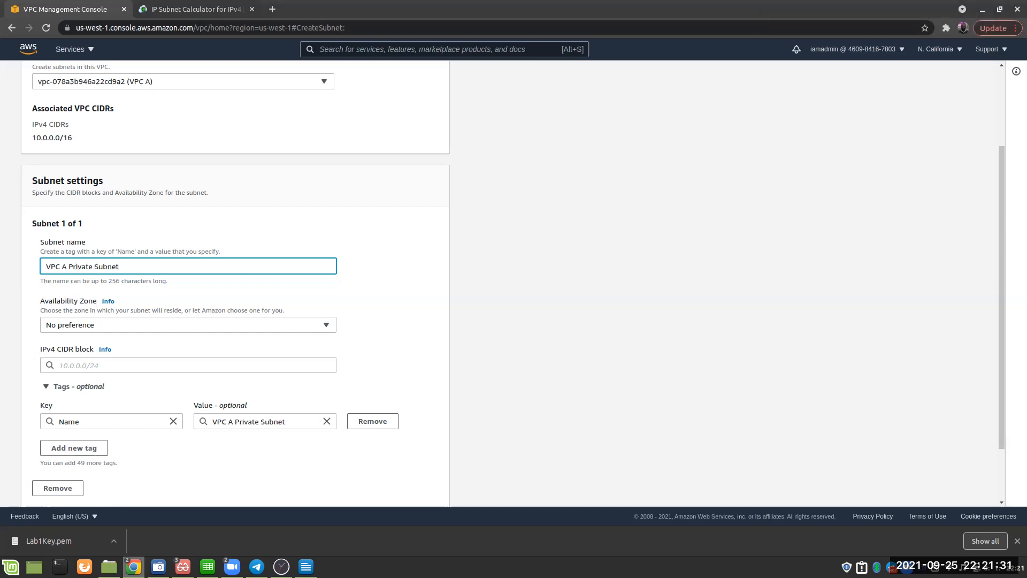
{"action": "left_click", "coordinate": [136, 326]}
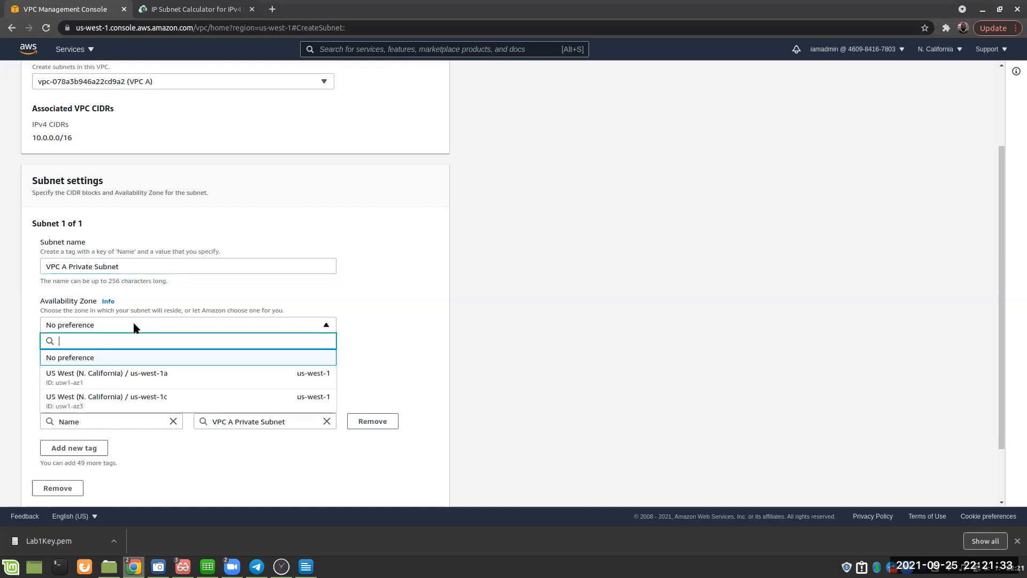
{"action": "left_click", "coordinate": [167, 379]}
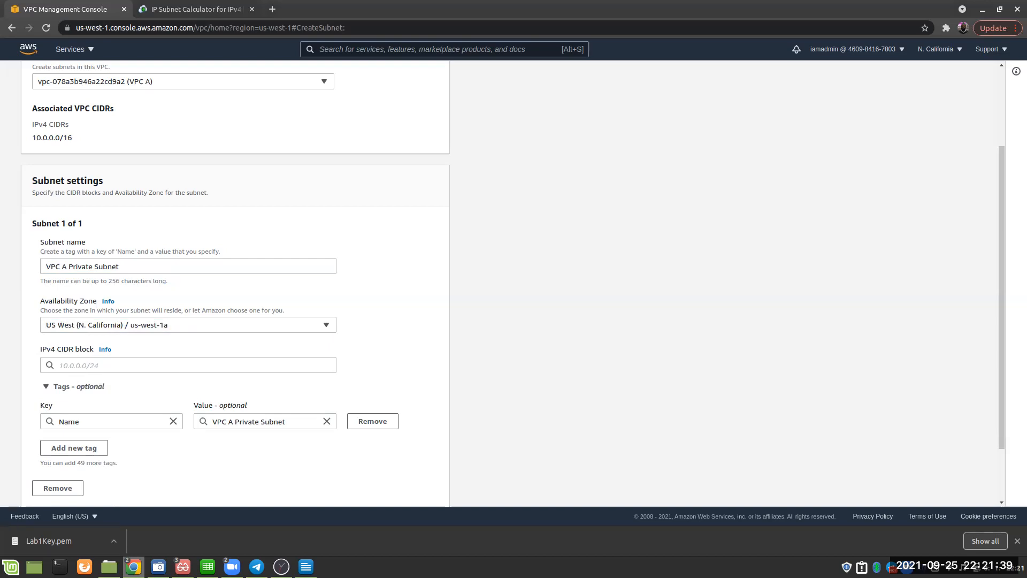
Check the calculated subnet addresses, set the VPC A subnet's IPv4 CIDR block to 10.0.2.0/24 and create the subnet
{"action": "left_click", "coordinate": [103, 366]}
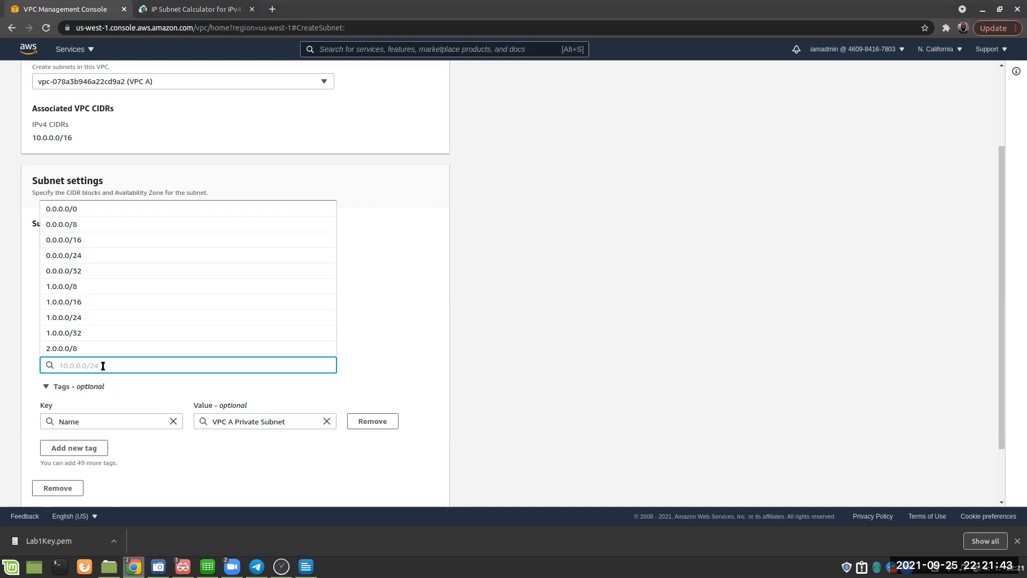
{"action": "left_click", "coordinate": [191, 11]}
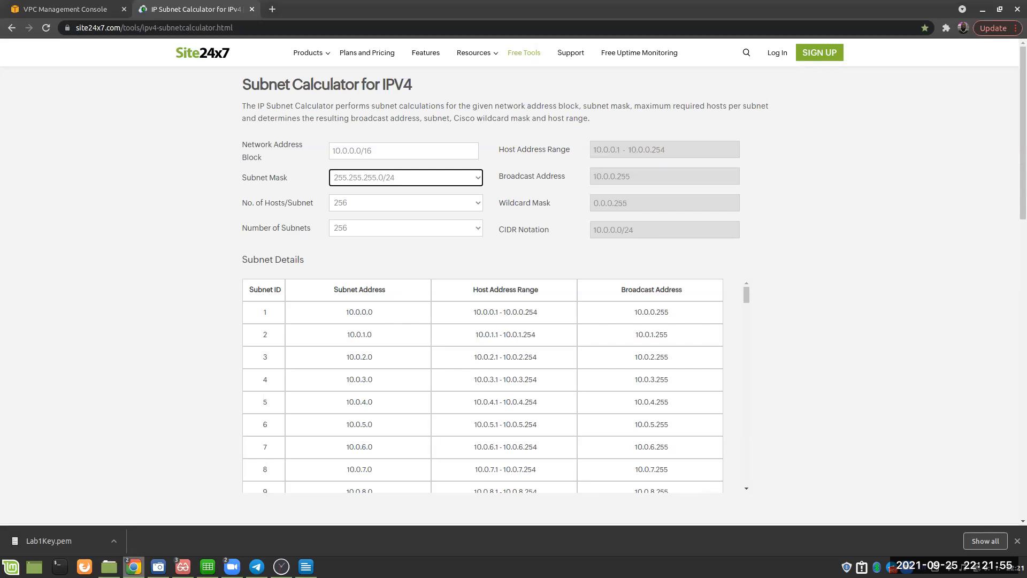
{"action": "left_click", "coordinate": [70, 10]}
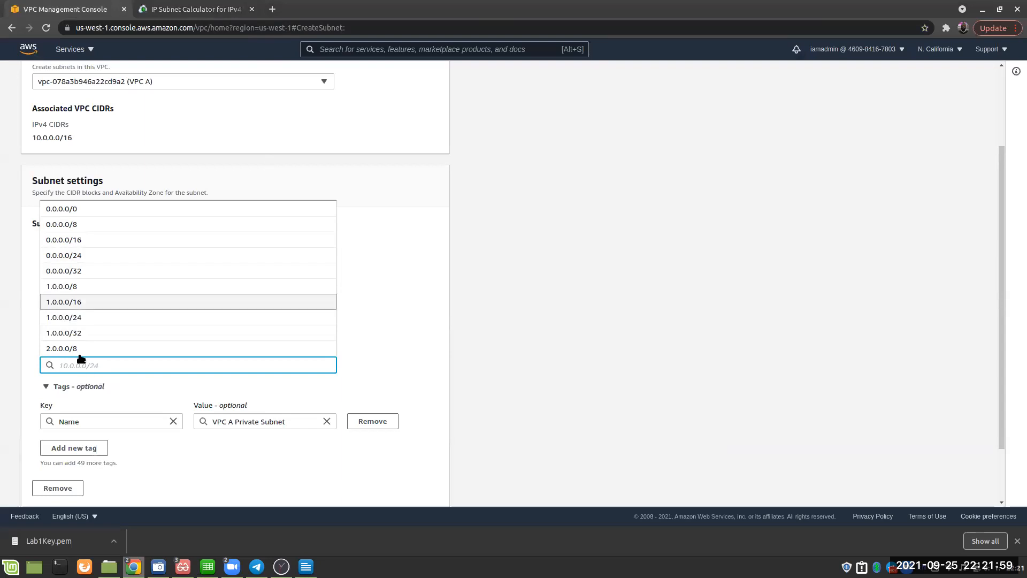
{"action": "type", "text": "10.0.2."}
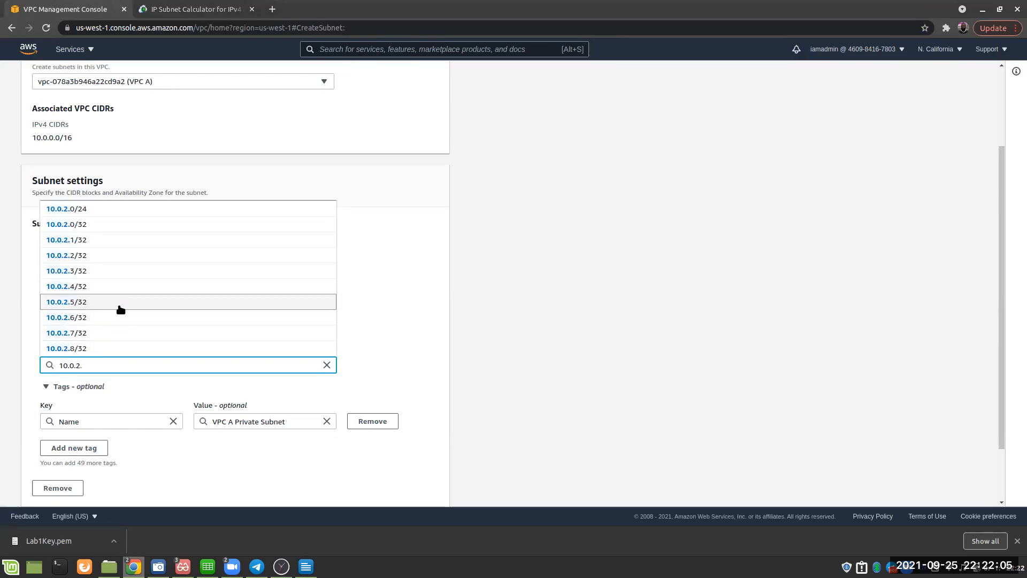
{"action": "left_click", "coordinate": [84, 212]}
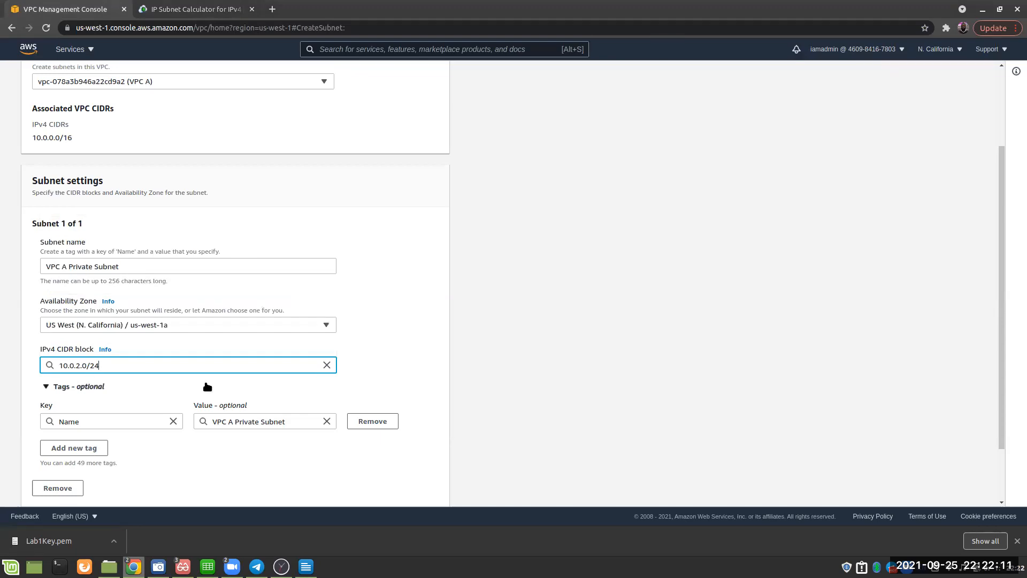
{"action": "scroll", "coordinate": [239, 436], "scroll_direction": "down", "scroll_amount": 2}
{"action": "left_click", "coordinate": [420, 491]}
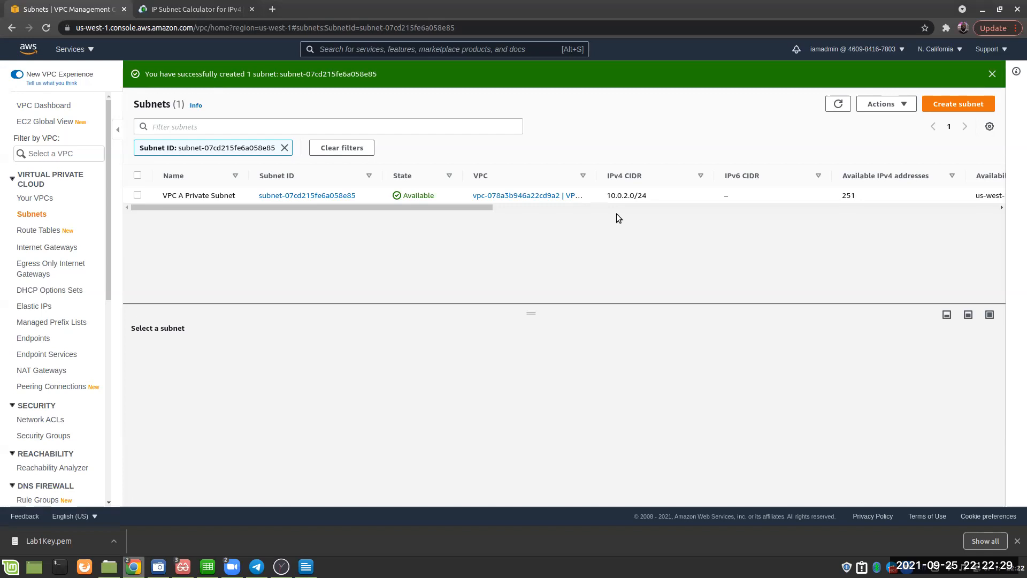
Start another subnet in VPC B named VPC B Private Subnet, with availability zone us-west-1a
{"action": "left_click", "coordinate": [962, 106]}
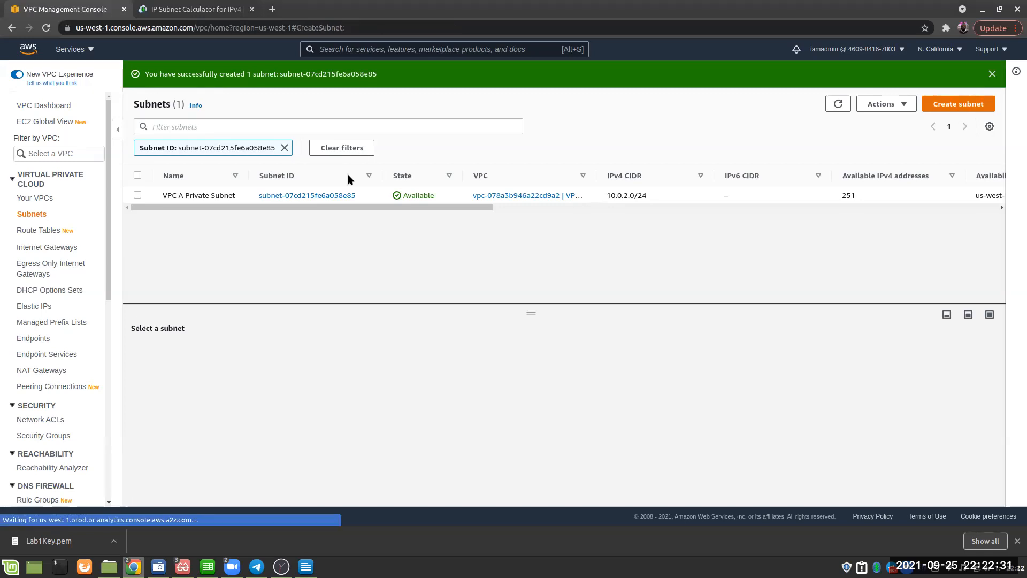
{"action": "left_click", "coordinate": [142, 195]}
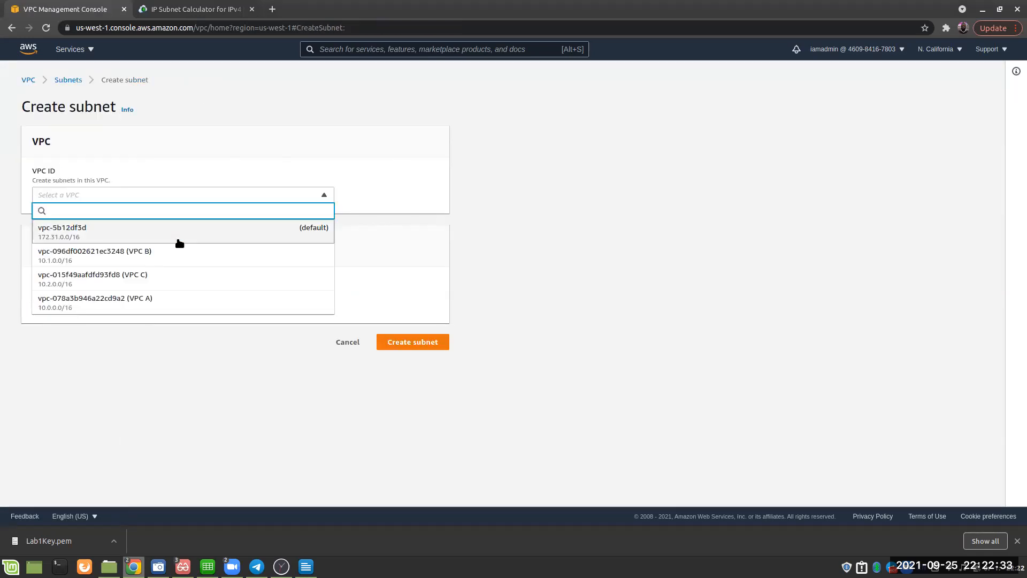
{"action": "left_click", "coordinate": [138, 252]}
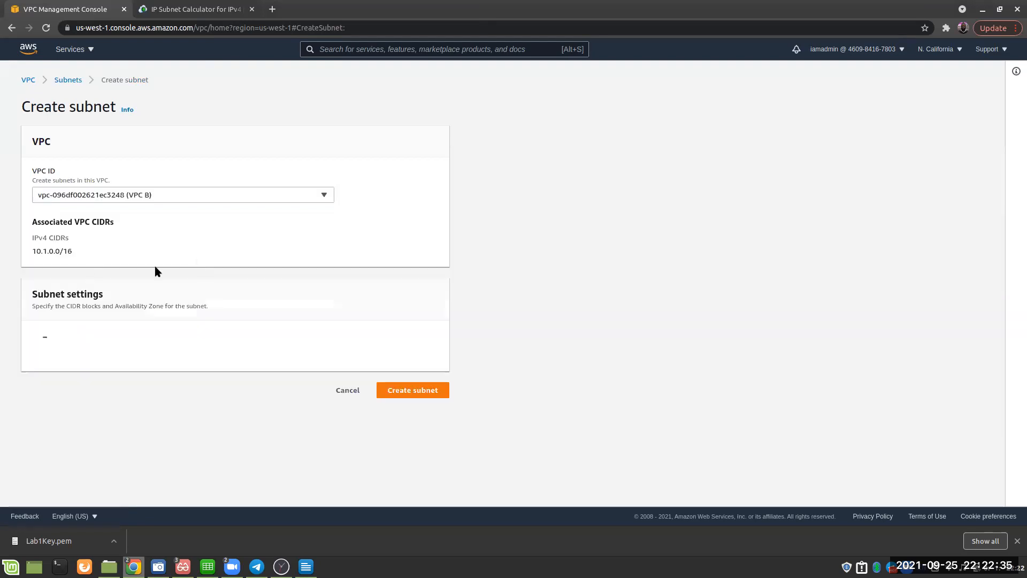
{"action": "scroll", "coordinate": [97, 272], "scroll_direction": "down", "scroll_amount": 3}
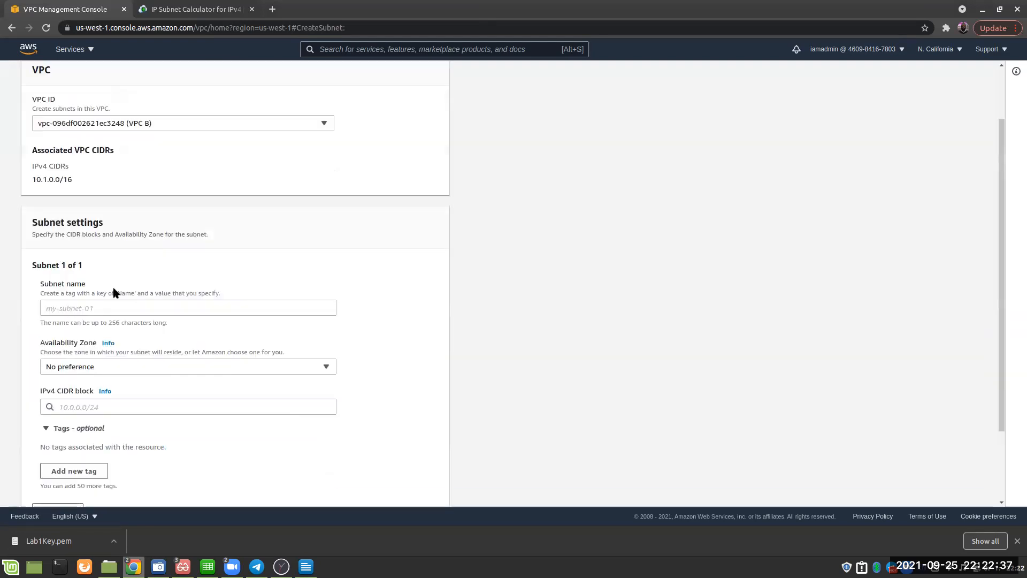
{"action": "left_click", "coordinate": [92, 237]}
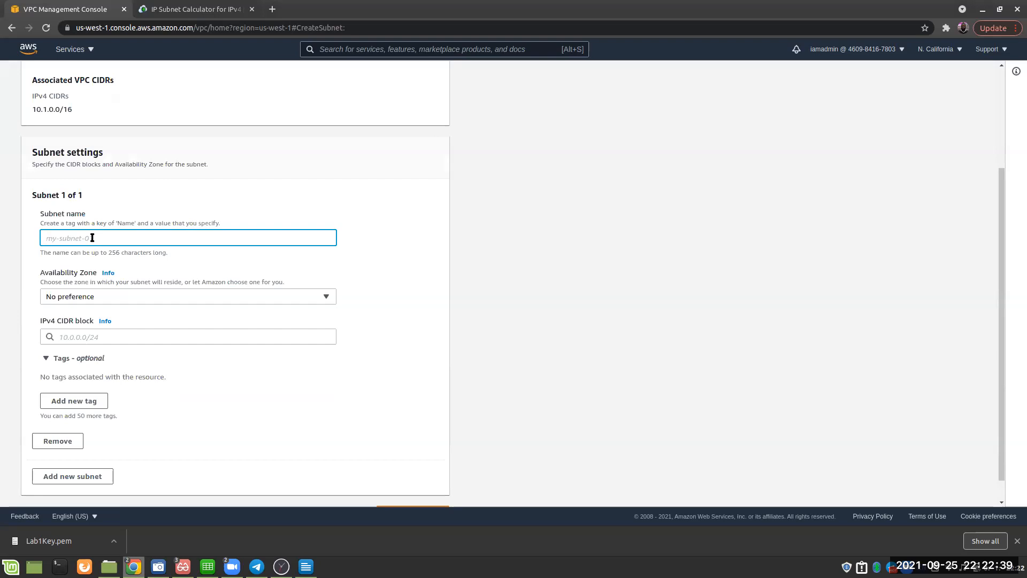
{"action": "type", "text": "VPC B"}
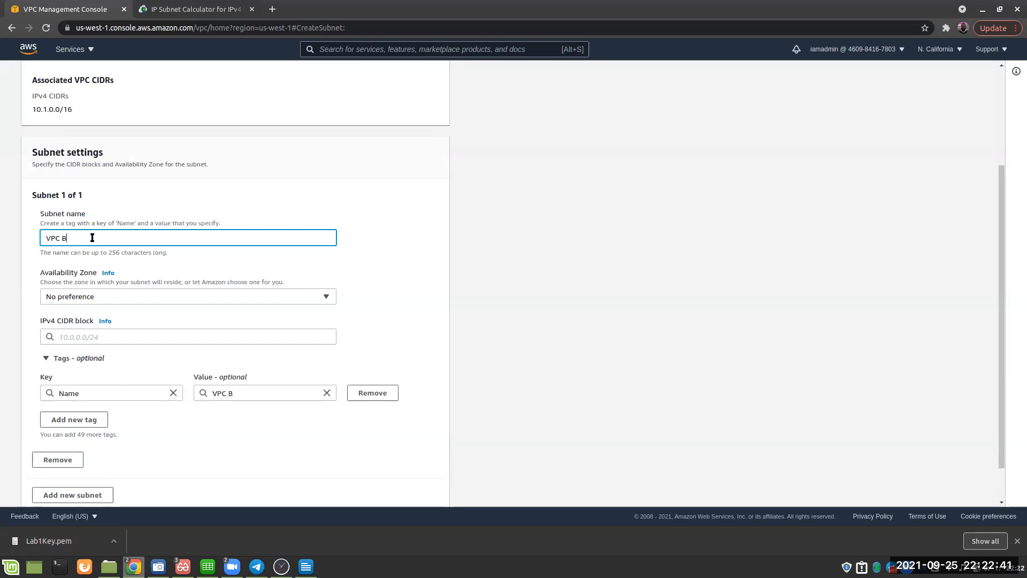
{"action": "type", "text": " Private Subnet"}
{"action": "left_click", "coordinate": [125, 297]}
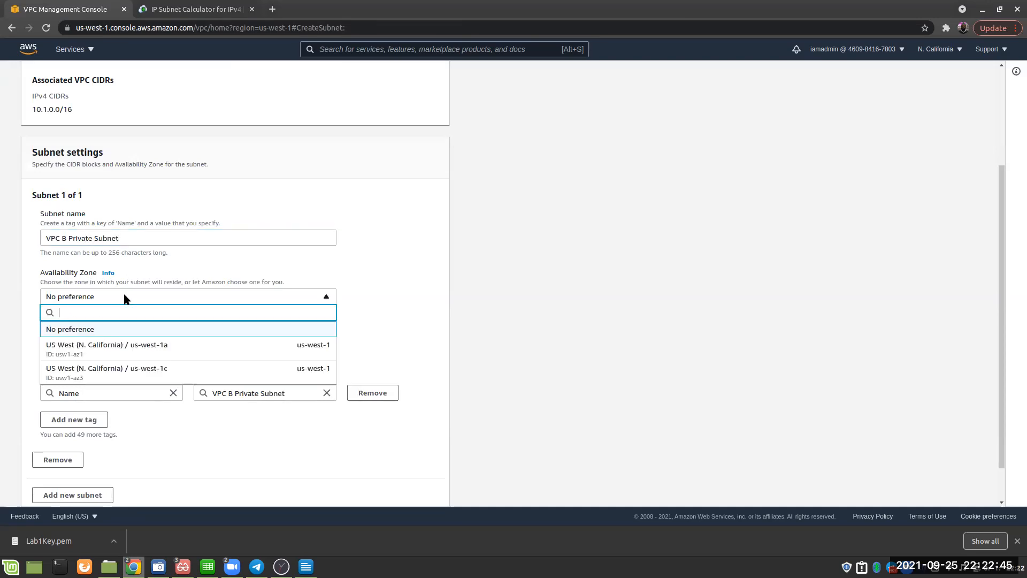
{"action": "left_click", "coordinate": [179, 349]}
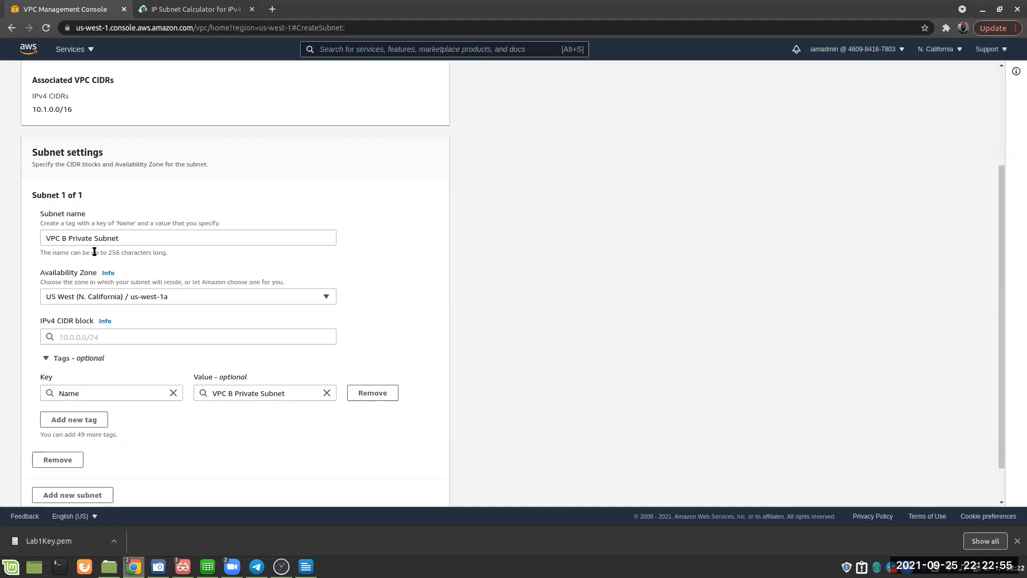
{"action": "scroll", "coordinate": [118, 301], "scroll_direction": "down", "scroll_amount": 1}
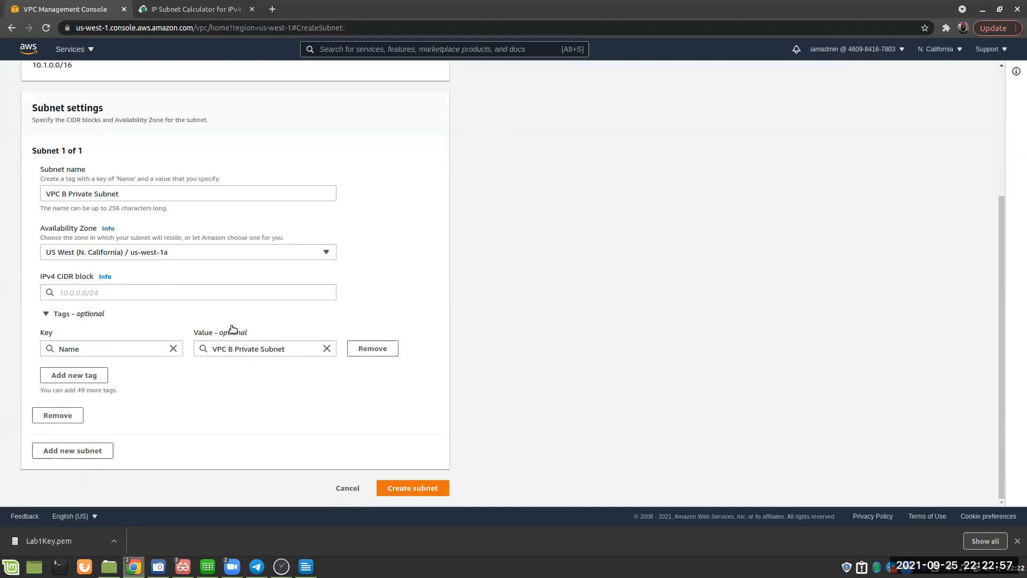
{"action": "left_click", "coordinate": [416, 487]}
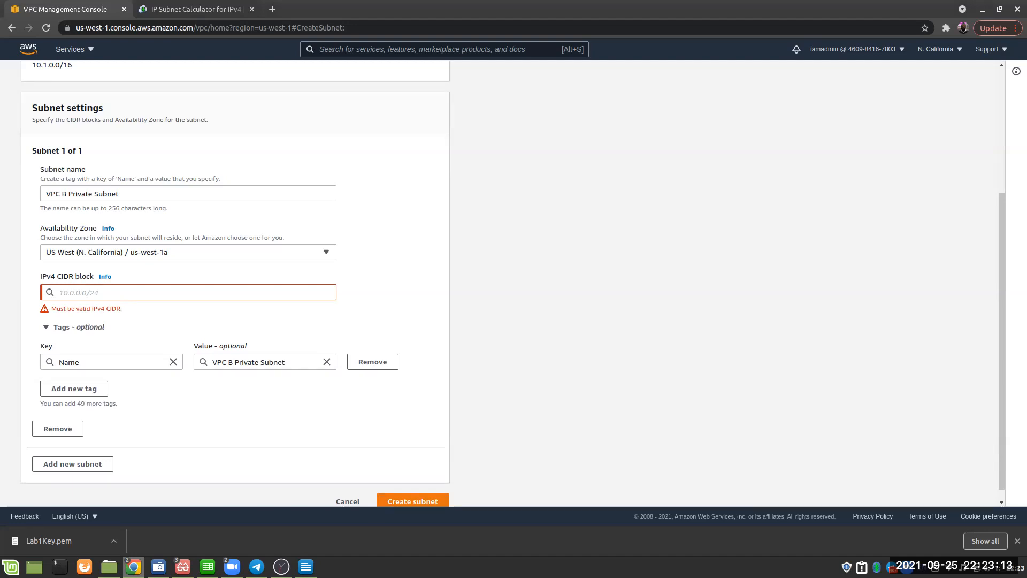
Begin the IPv4 CIDR block with "10." and calculate the subnets of 10.1.0.0/16 with mask 255.255.255.0/24 in the subnet calculator
{"action": "left_click", "coordinate": [58, 293]}
{"action": "type", "text": "10."}
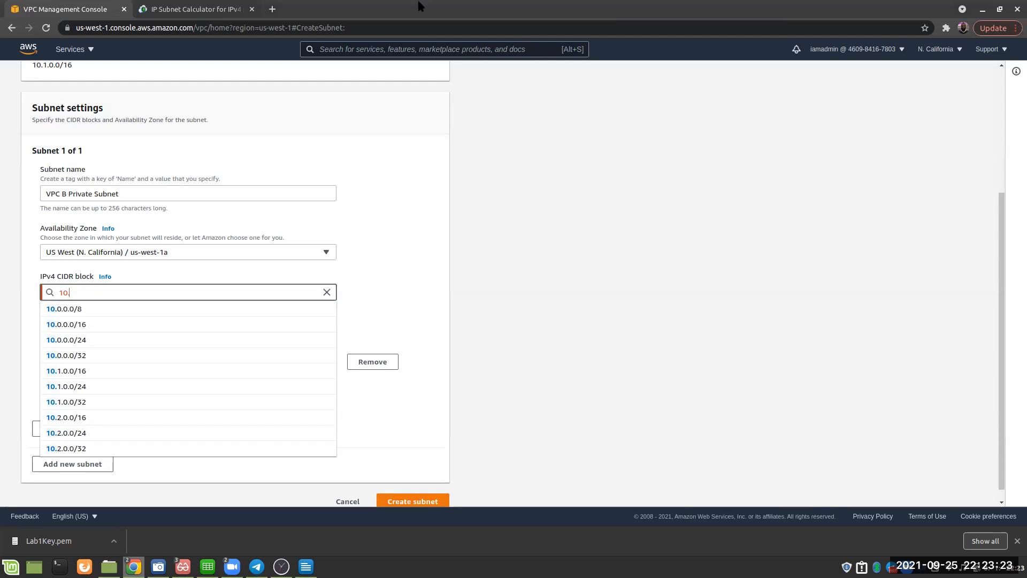
{"action": "left_click", "coordinate": [193, 9]}
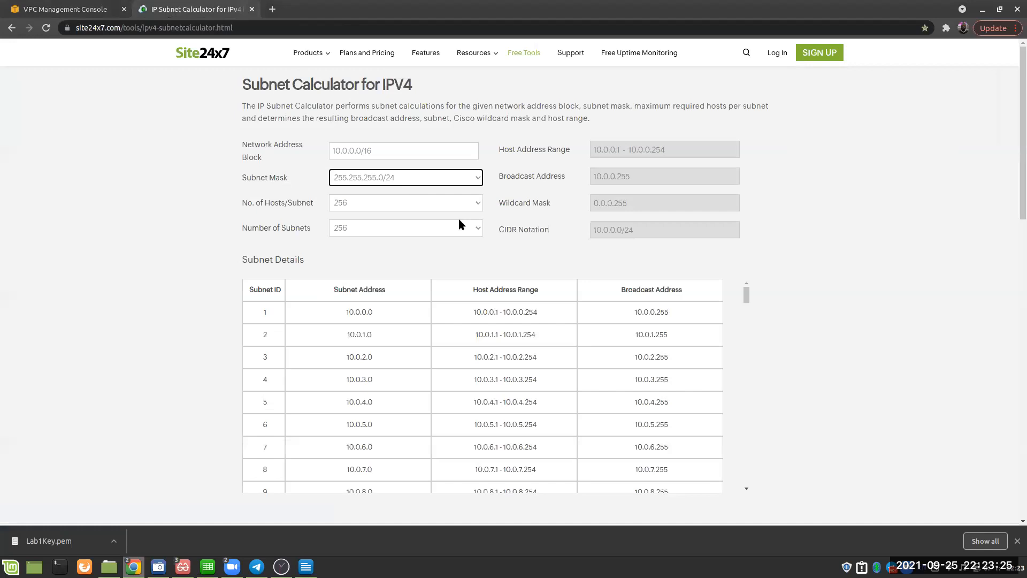
{"action": "left_click", "coordinate": [348, 150]}
{"action": "key", "text": "BackSpace"}
{"action": "type", "text": "1"}
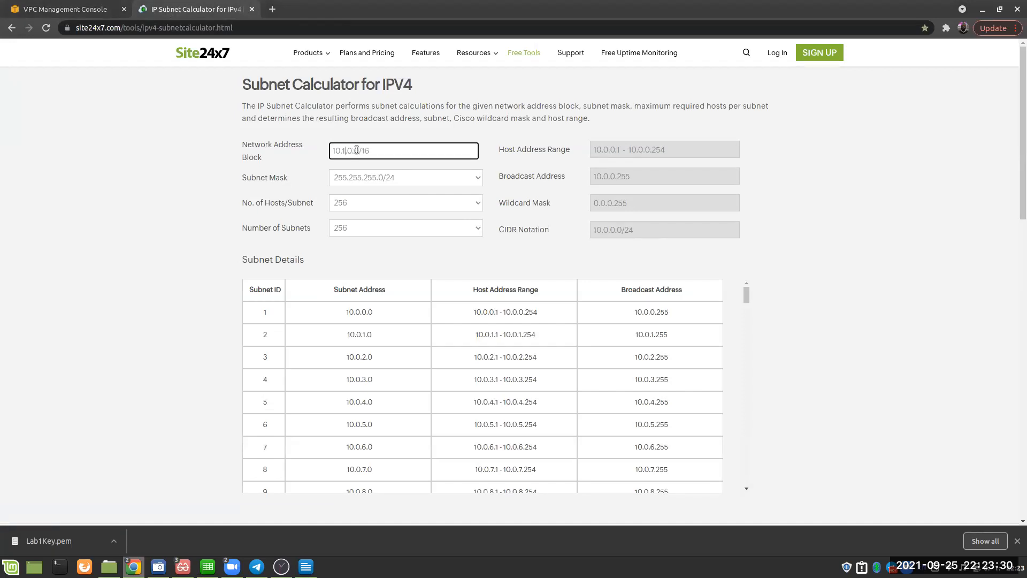
{"action": "left_click", "coordinate": [416, 178]}
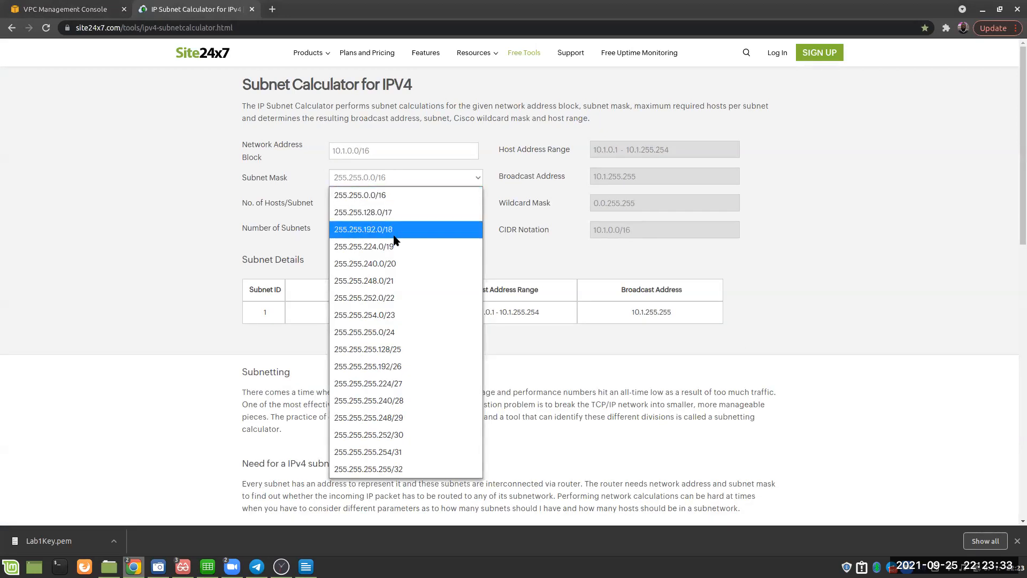
{"action": "left_click", "coordinate": [389, 333]}
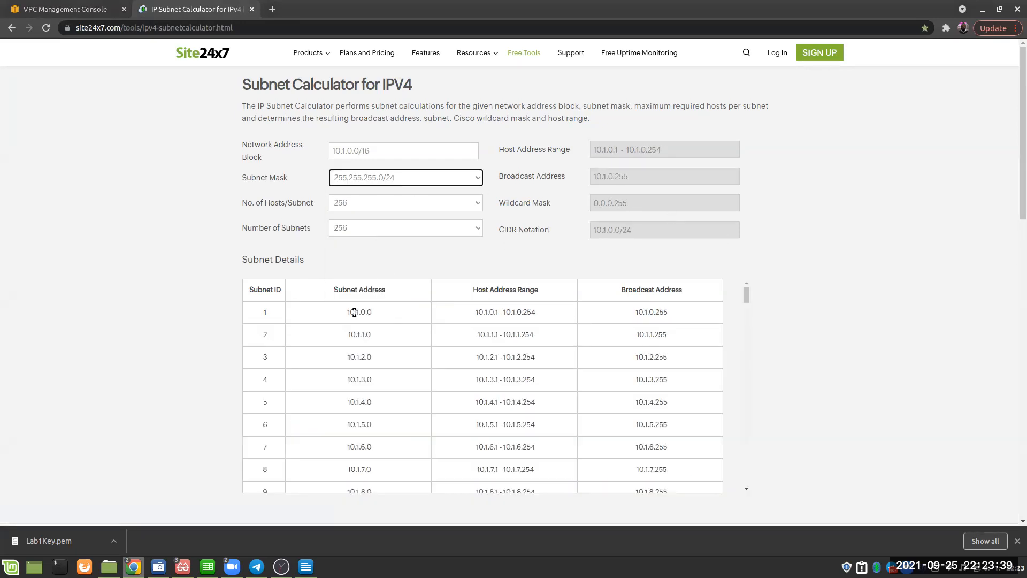
Back in the VPC console, set the VPC B subnet's IPv4 CIDR block to 10.1.2.0/24 and create the subnet
{"action": "left_click", "coordinate": [61, 10]}
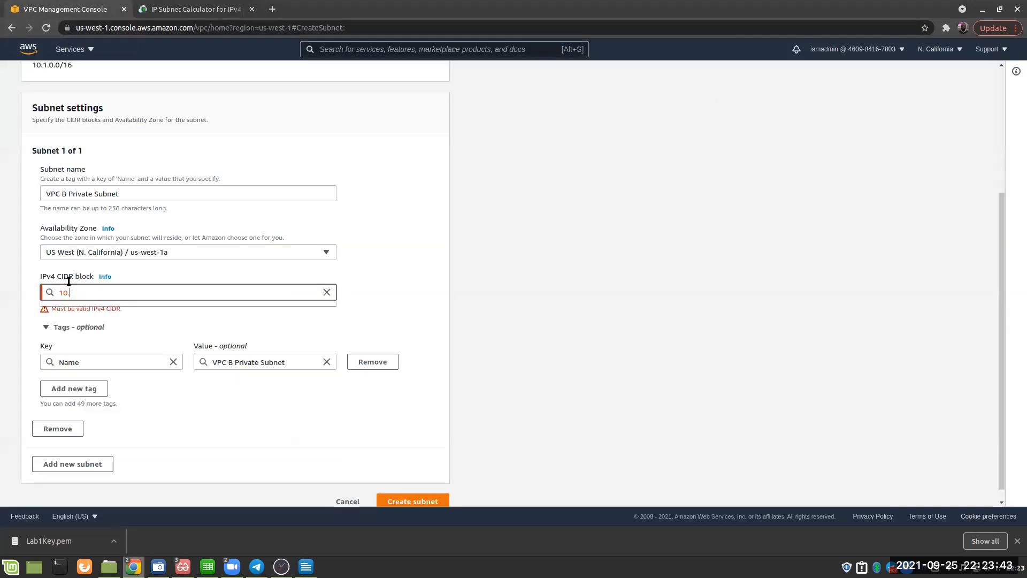
{"action": "type", "text": "1"}
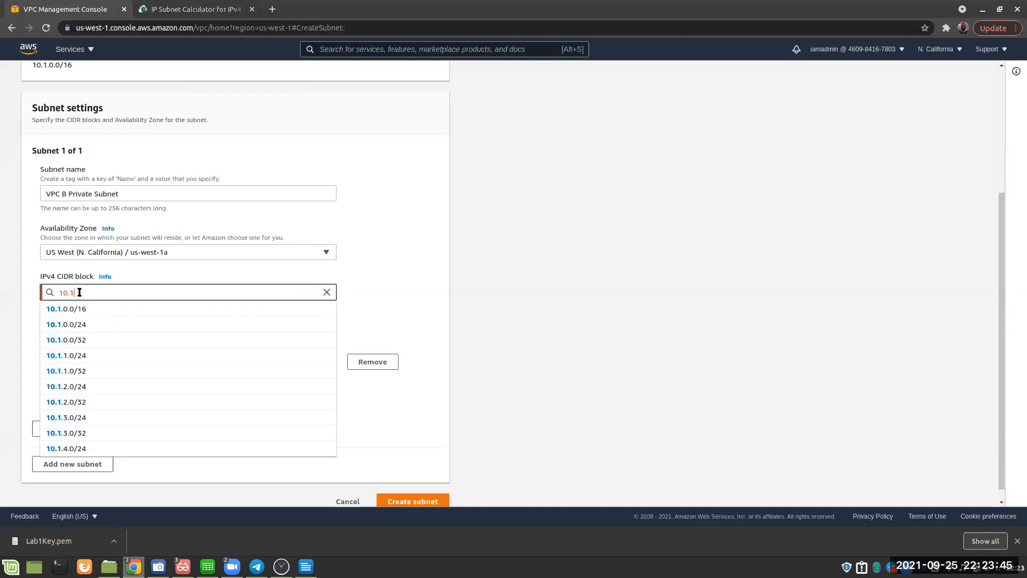
{"action": "type", "text": ".2"}
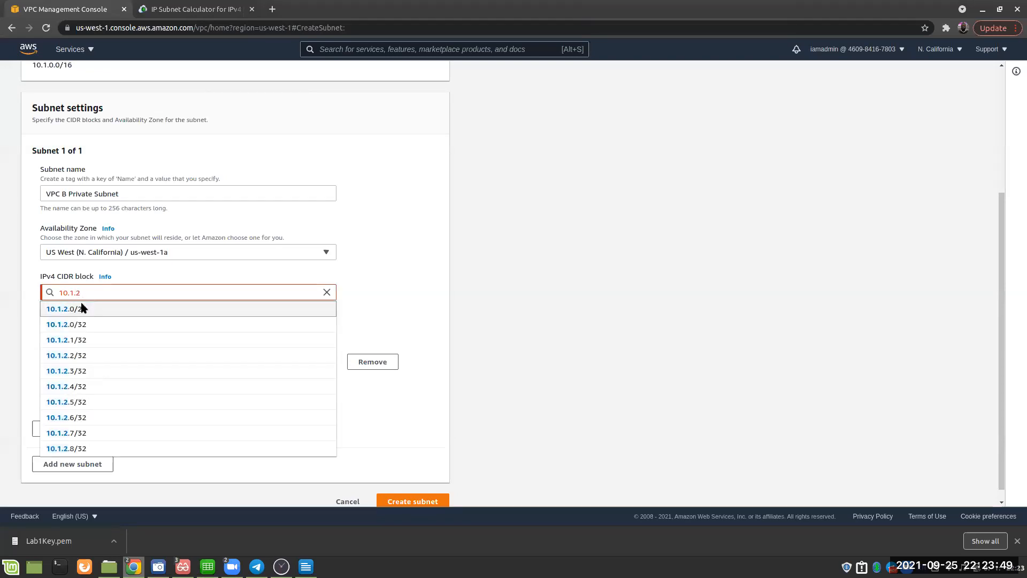
{"action": "left_click", "coordinate": [81, 309]}
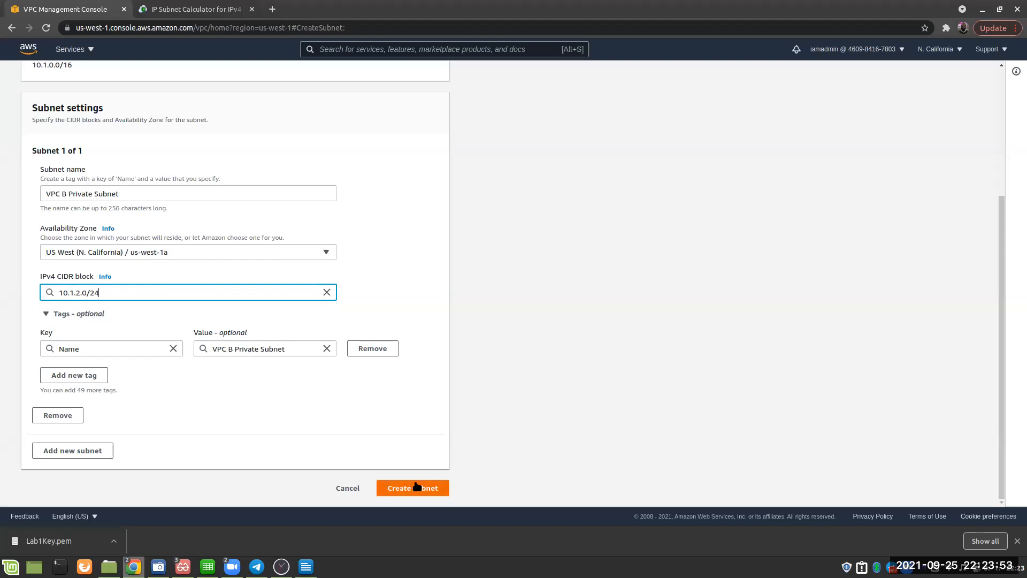
{"action": "key", "text": "Return"}
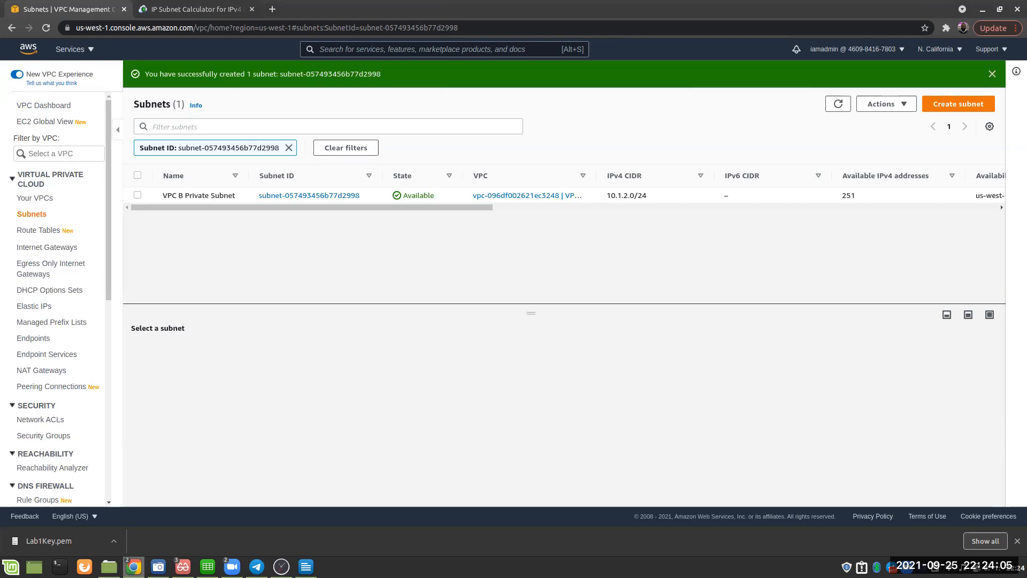
Start another subnet in VPC C named VPC C Private Subnet, with availability zone us-west-1a
{"action": "left_click", "coordinate": [935, 102]}
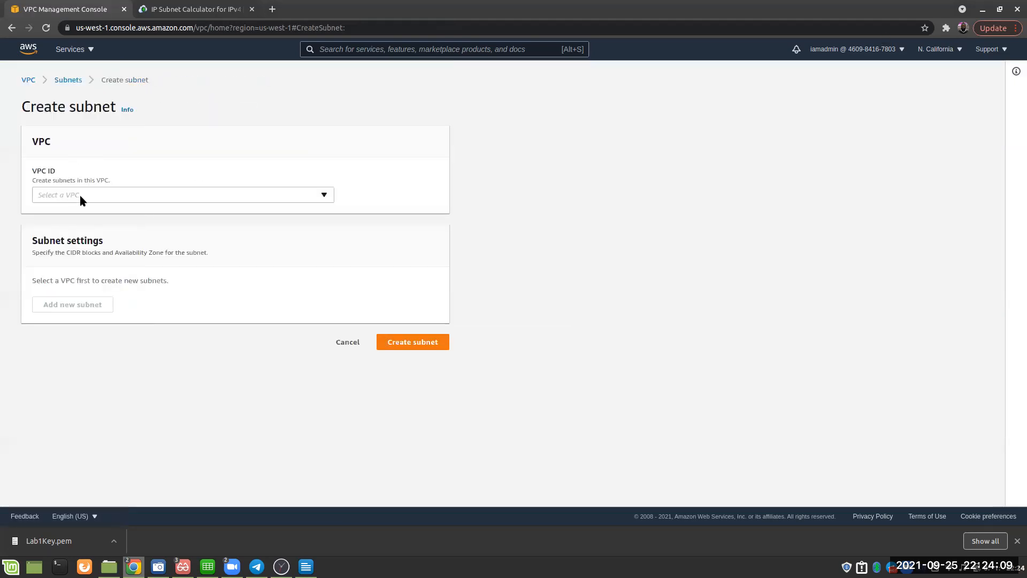
{"action": "left_click", "coordinate": [80, 196]}
{"action": "left_click", "coordinate": [143, 275]}
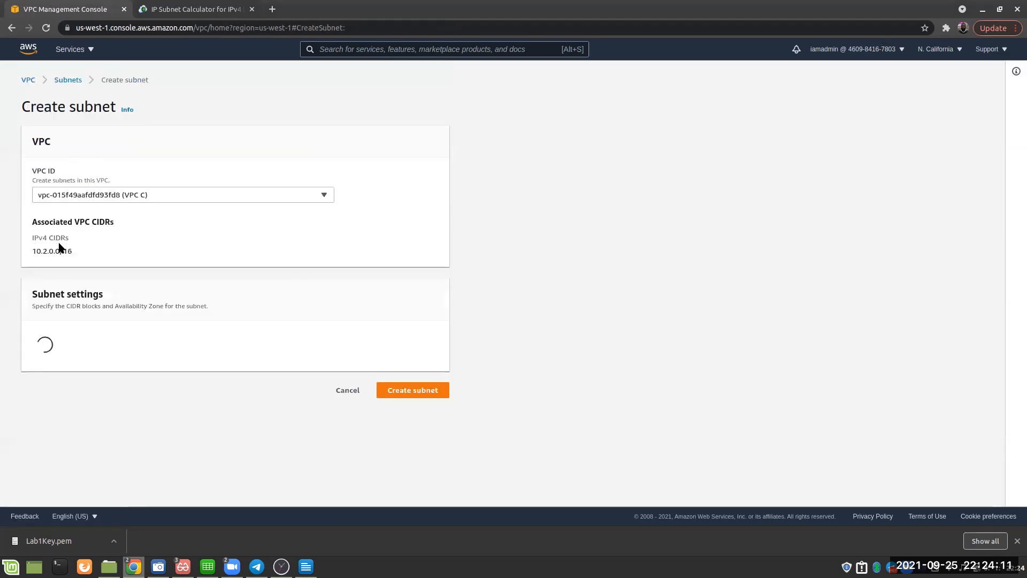
{"action": "scroll", "coordinate": [110, 344], "scroll_direction": "down", "scroll_amount": 2}
{"action": "left_click", "coordinate": [78, 323]}
{"action": "type", "text": "vc"}
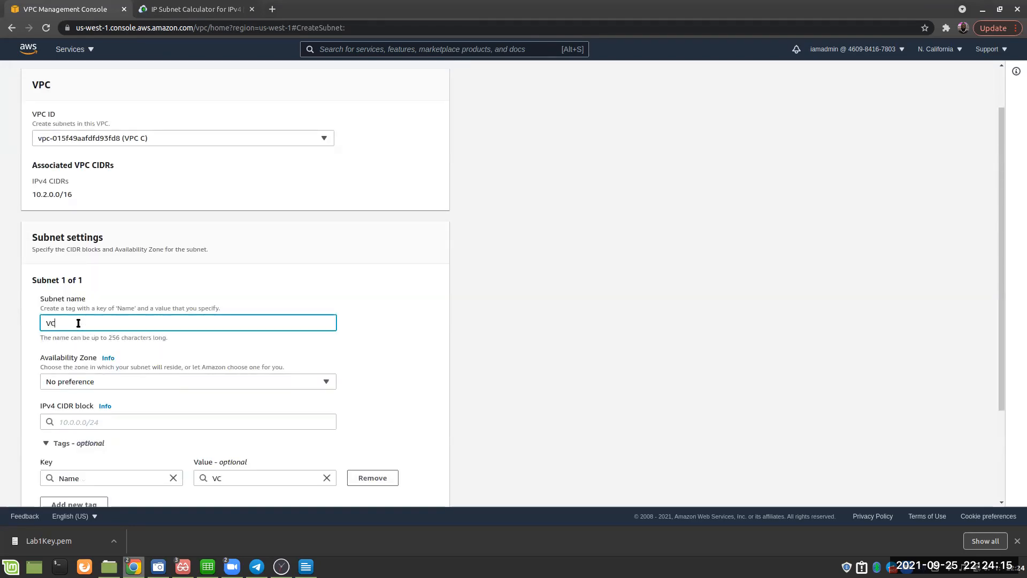
{"action": "type", "text": "C P"}
{"action": "key", "text": "BackSpace"}
{"action": "type", "text": "rivate Subnet"}
{"action": "scroll", "coordinate": [187, 377], "scroll_direction": "down", "scroll_amount": 4}
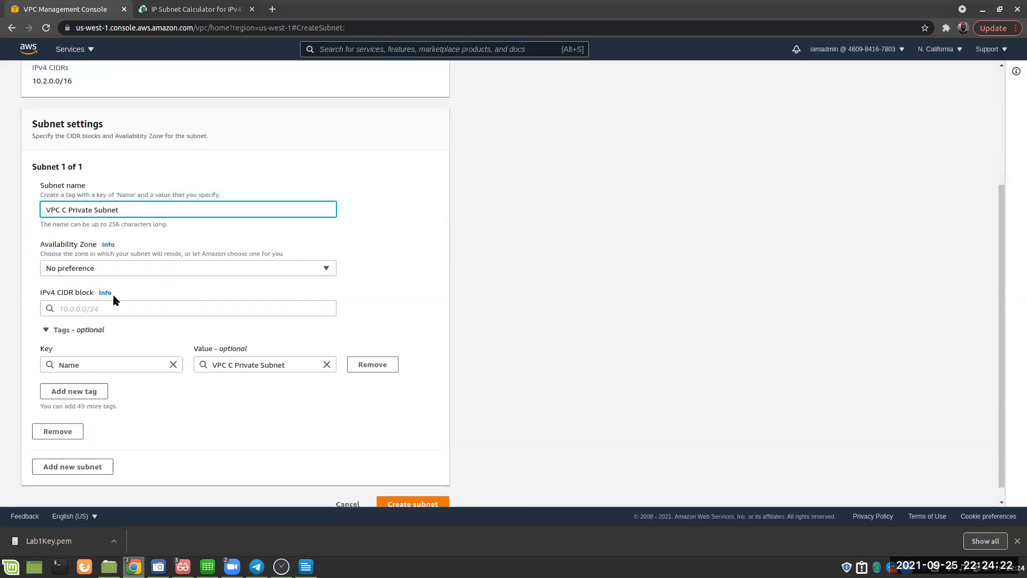
{"action": "left_click", "coordinate": [98, 268]}
{"action": "left_click", "coordinate": [163, 319]}
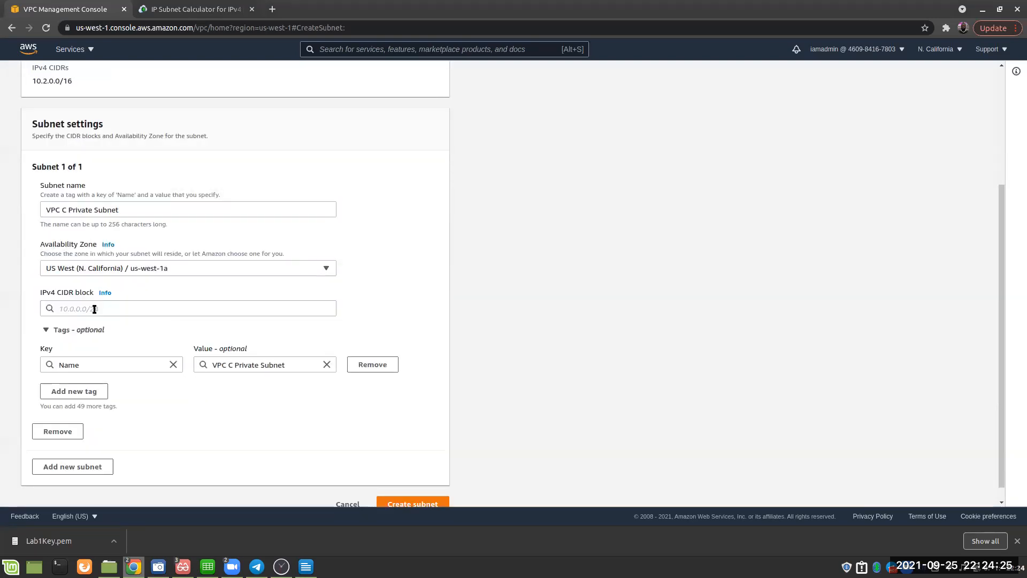
In the subnet calculator, calculate the subnets of 10.2.0.0/16 with mask 255.255.255.0/24
{"action": "scroll", "coordinate": [133, 310], "scroll_direction": "down", "scroll_amount": 1}
{"action": "left_click", "coordinate": [83, 292]}
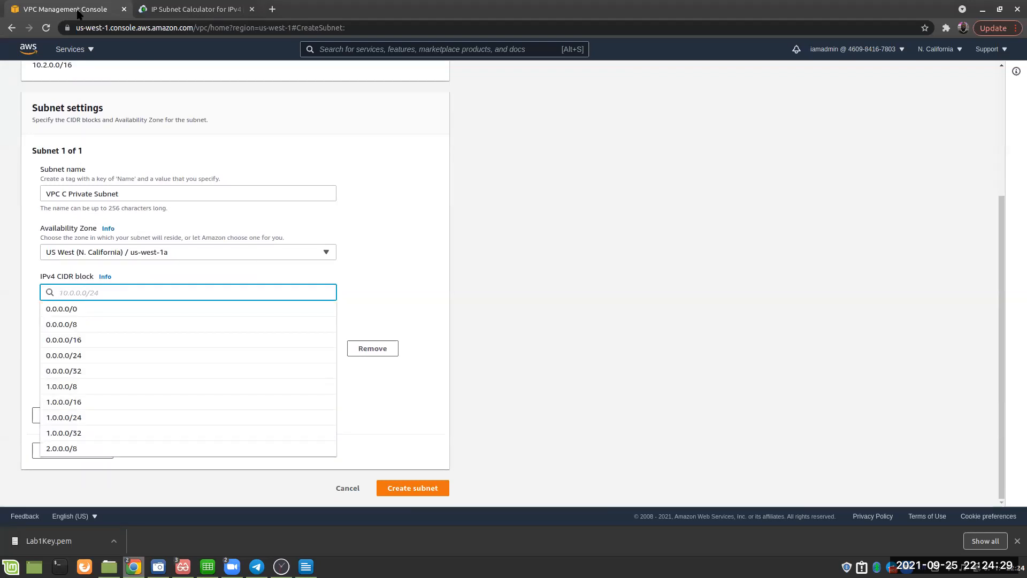
{"action": "left_click", "coordinate": [180, 10]}
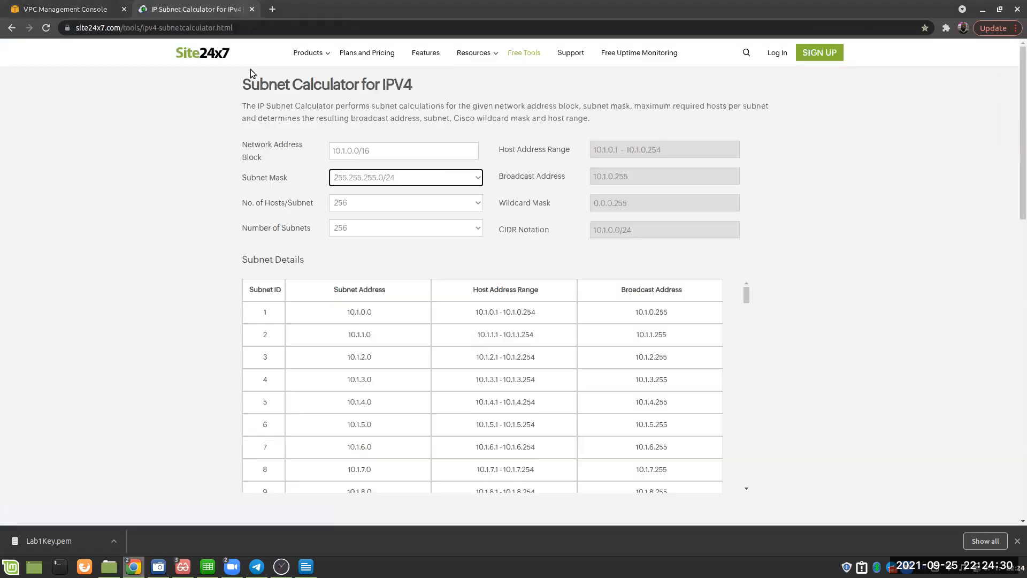
{"action": "left_click", "coordinate": [345, 152]}
{"action": "key", "text": "BackSpace"}
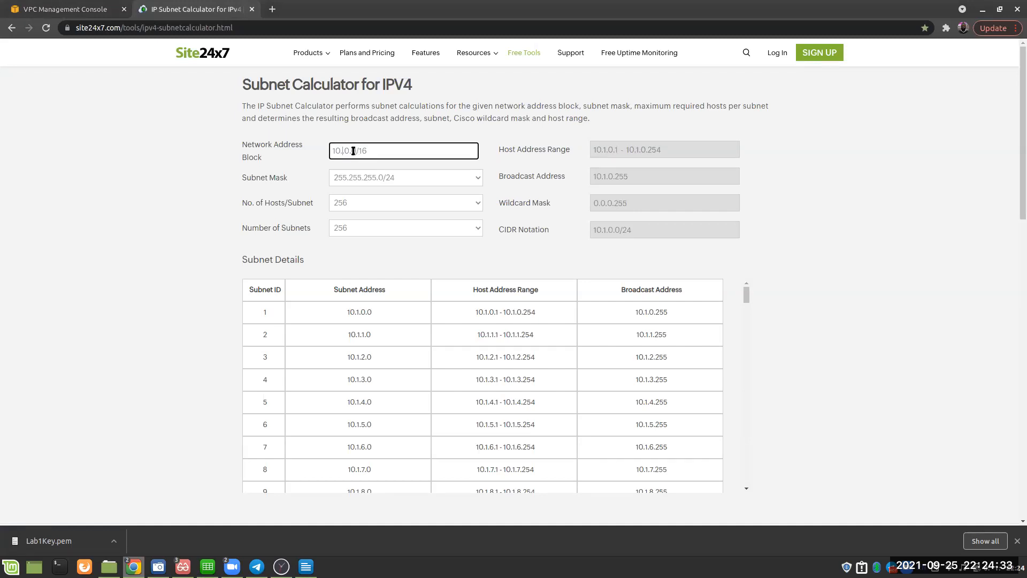
{"action": "type", "text": "2"}
{"action": "left_click", "coordinate": [396, 179]}
{"action": "left_click", "coordinate": [397, 329]}
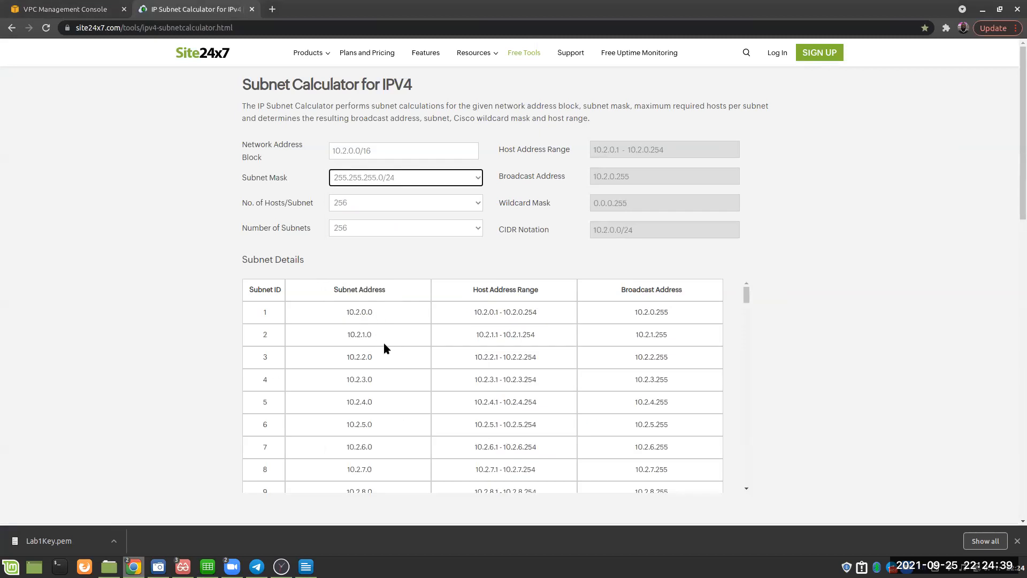
Return to the VPC console, set the VPC C subnet's IPv4 CIDR block to 10.2.2.0/24 and create the subnet
{"action": "left_click", "coordinate": [65, 9]}
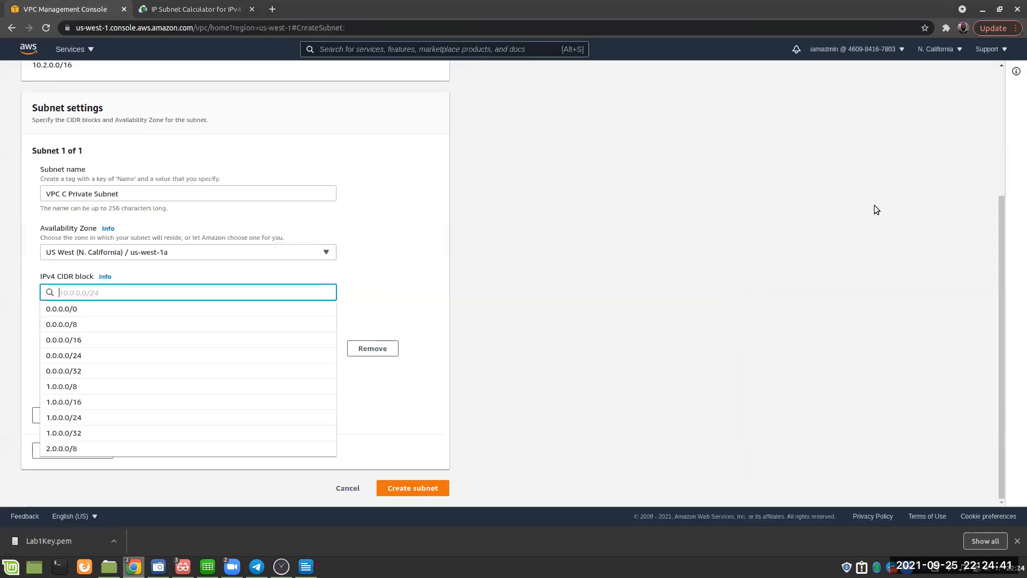
{"action": "type", "text": "10.2.2.0/24"}
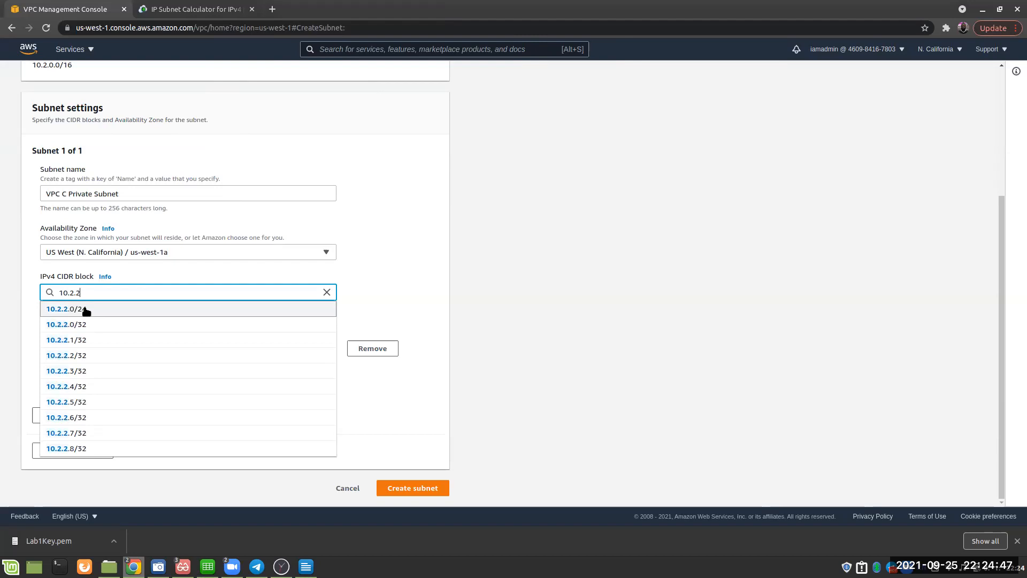
{"action": "left_click", "coordinate": [96, 312]}
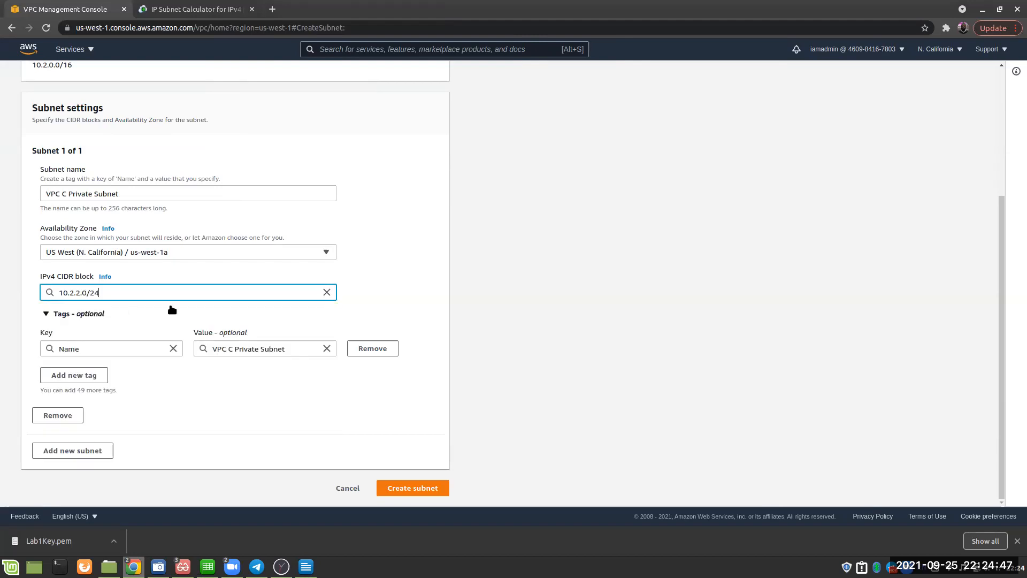
{"action": "left_click", "coordinate": [419, 492]}
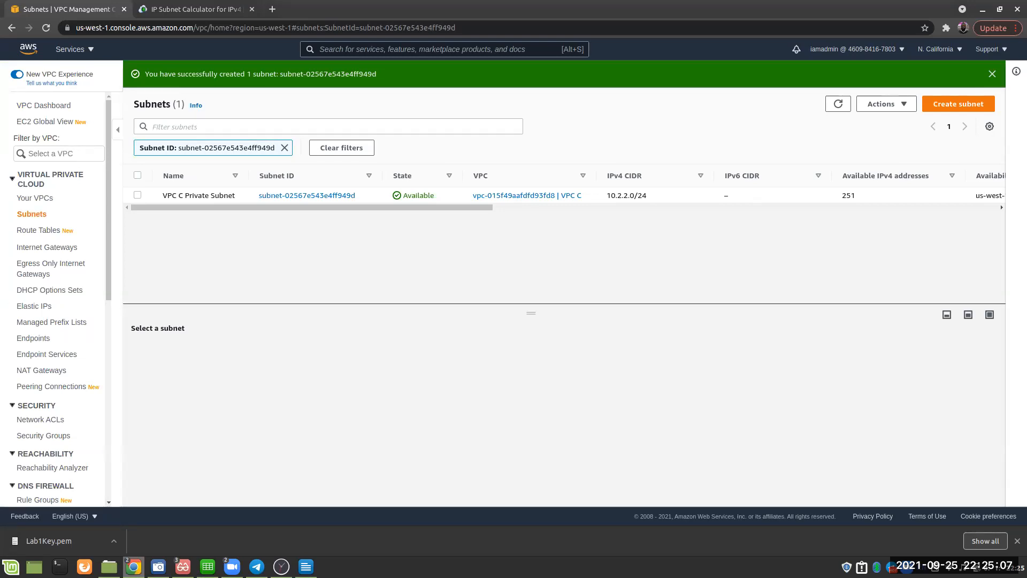
List all subnets and examine the route table and routes associated with VPC A Private Subnet
{"action": "left_click", "coordinate": [37, 217]}
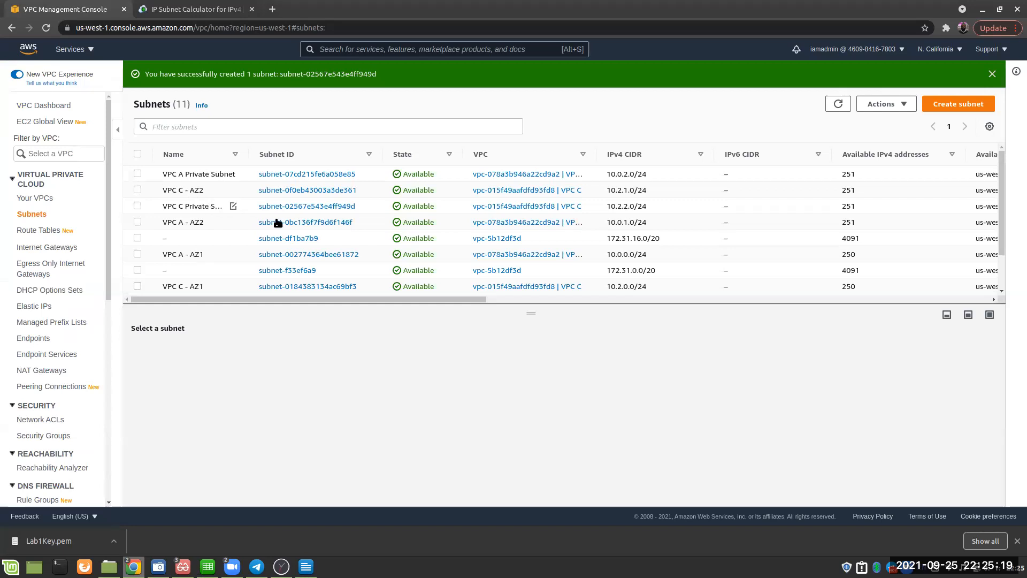
{"action": "left_click", "coordinate": [138, 174]}
{"action": "scroll", "coordinate": [275, 351], "scroll_direction": "down", "scroll_amount": 3}
{"action": "scroll", "coordinate": [258, 358], "scroll_direction": "up", "scroll_amount": 2}
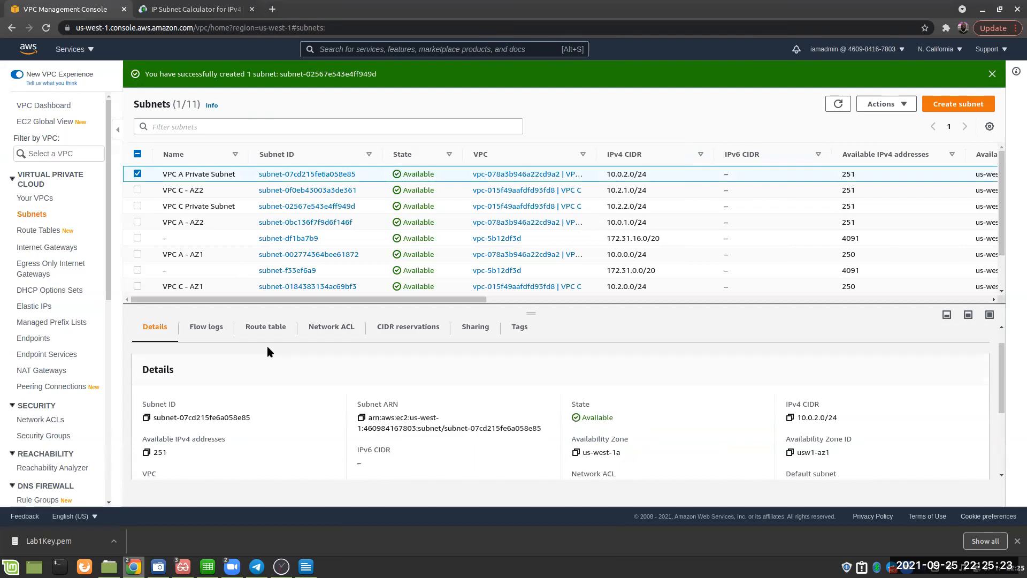
{"action": "left_click", "coordinate": [264, 354]}
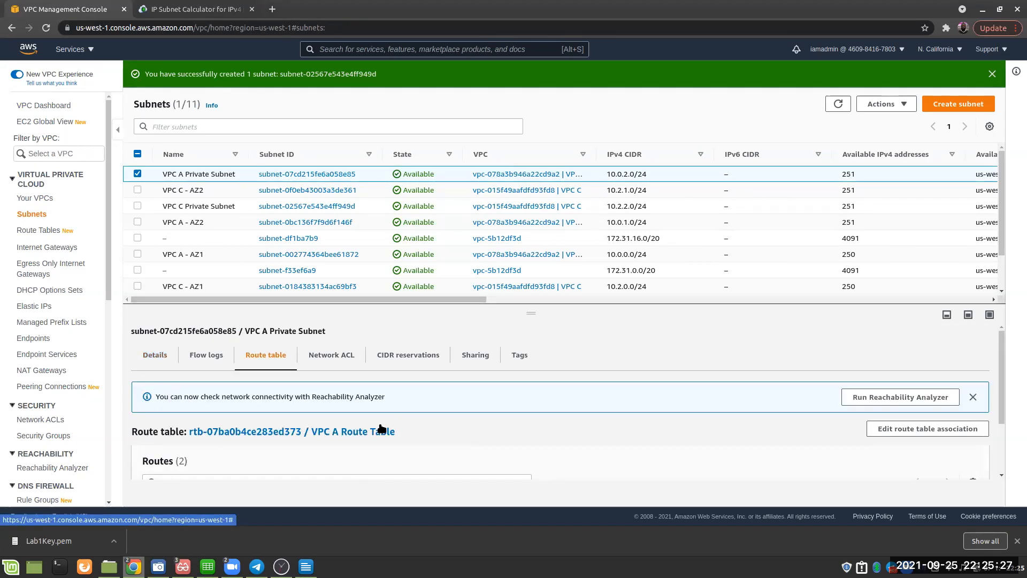
{"action": "scroll", "coordinate": [463, 460], "scroll_direction": "down", "scroll_amount": 2}
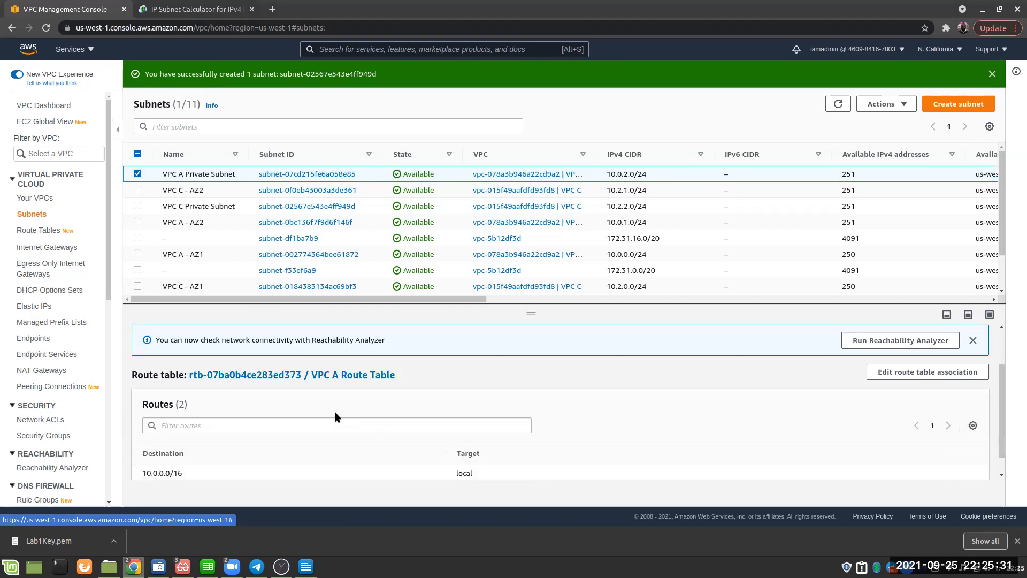
{"action": "scroll", "coordinate": [377, 415], "scroll_direction": "up", "scroll_amount": 2}
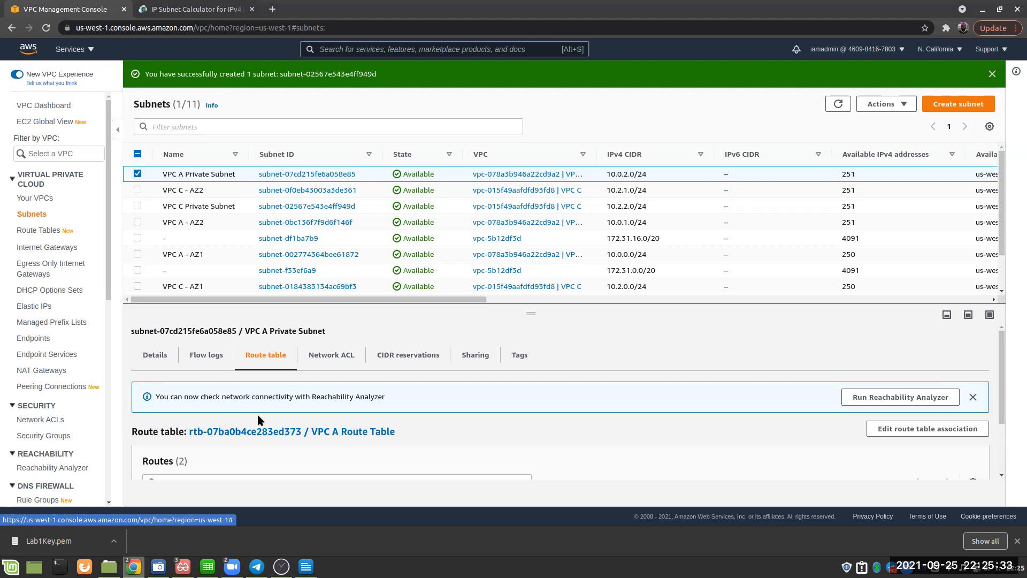
{"action": "scroll", "coordinate": [329, 455], "scroll_direction": "down", "scroll_amount": 3}
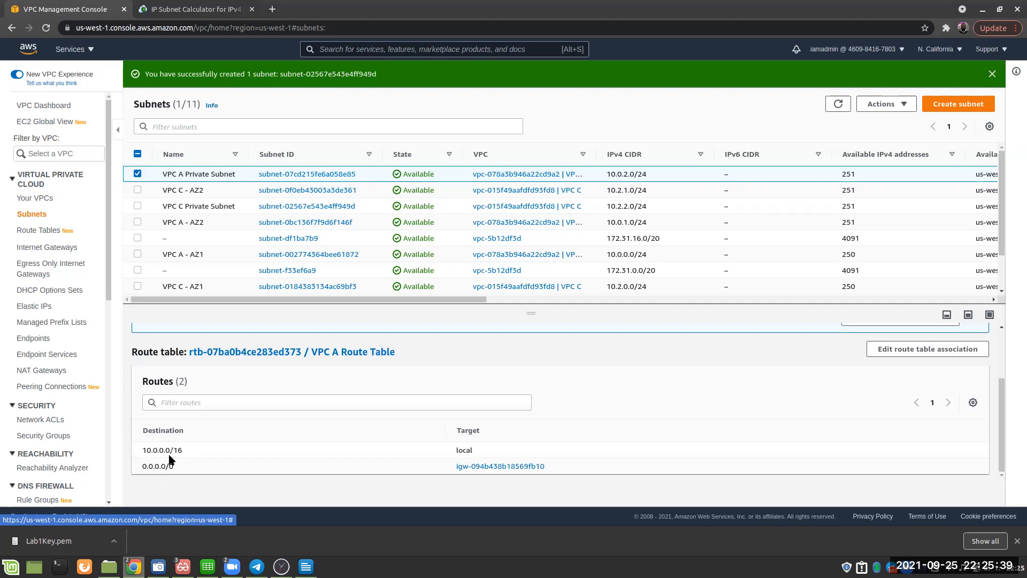
{"action": "scroll", "coordinate": [174, 459], "scroll_direction": "up", "scroll_amount": 1}
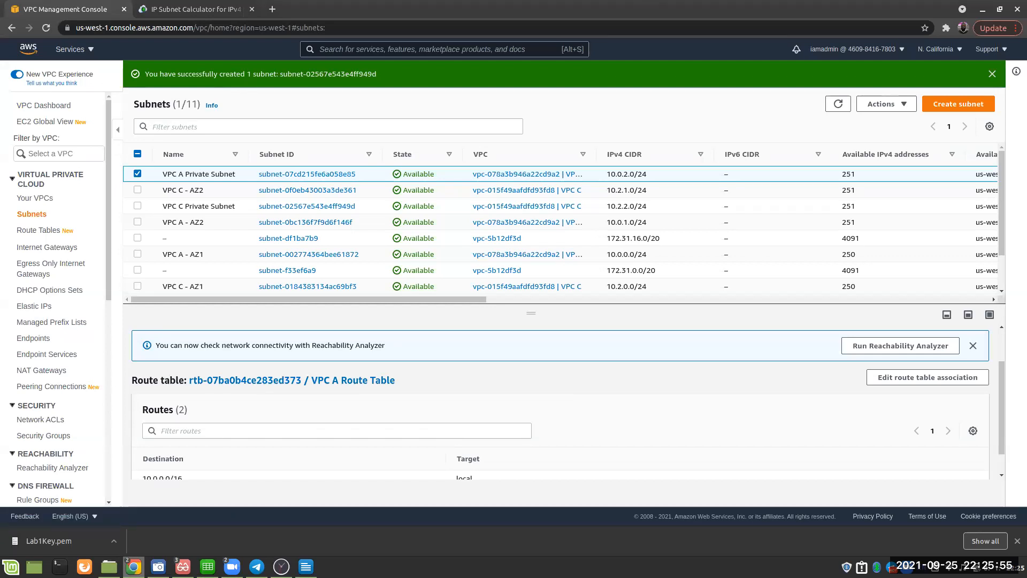
{"action": "scroll", "coordinate": [269, 442], "scroll_direction": "down", "scroll_amount": 1}
{"action": "scroll", "coordinate": [269, 433], "scroll_direction": "down", "scroll_amount": 1}
{"action": "scroll", "coordinate": [299, 446], "scroll_direction": "up", "scroll_amount": 3}
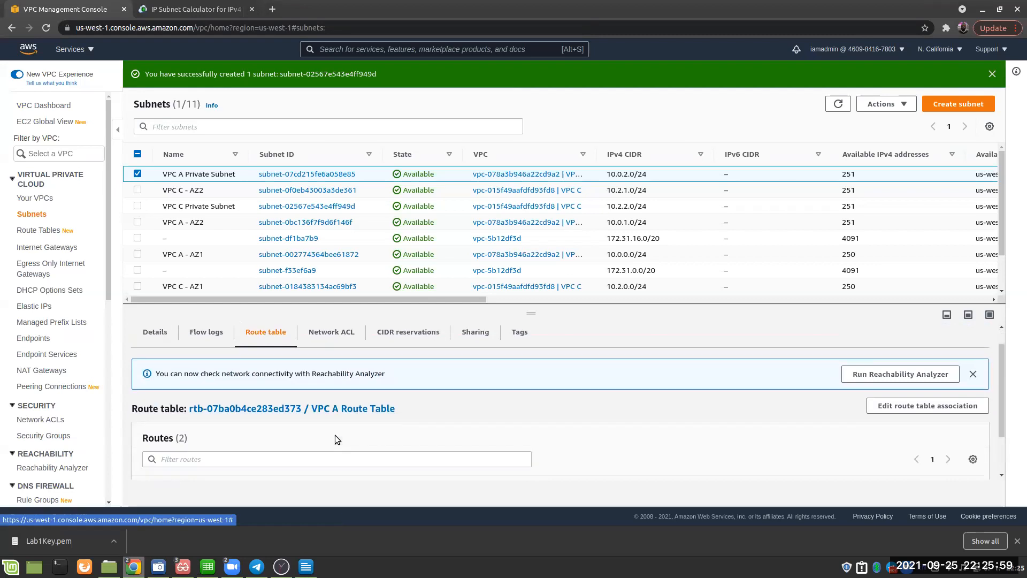
{"action": "scroll", "coordinate": [335, 435], "scroll_direction": "down", "scroll_amount": 1}
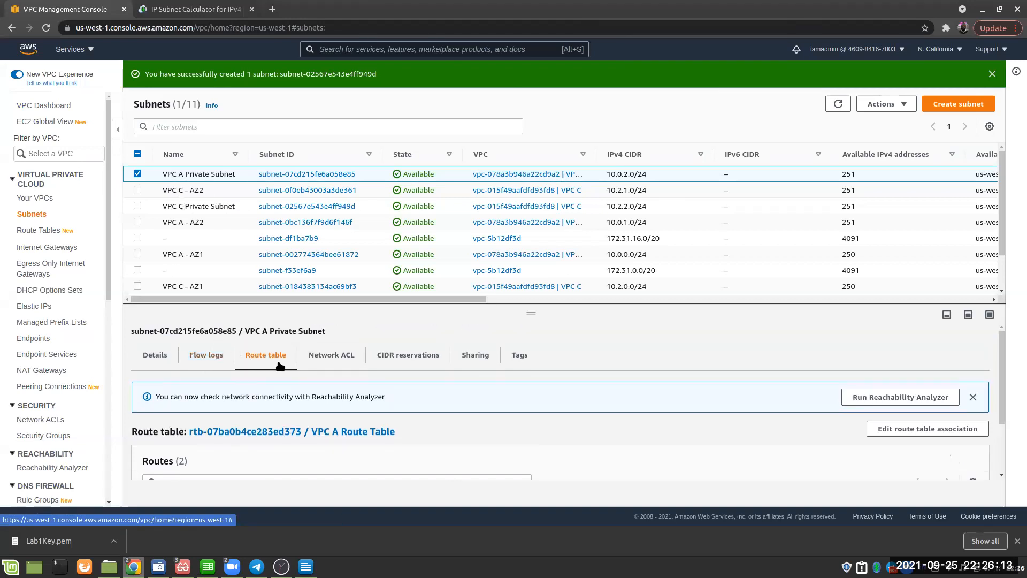
Change the route table association of VPC A Private Subnet to VPC A Private Route Table and save it
{"action": "left_click", "coordinate": [915, 428]}
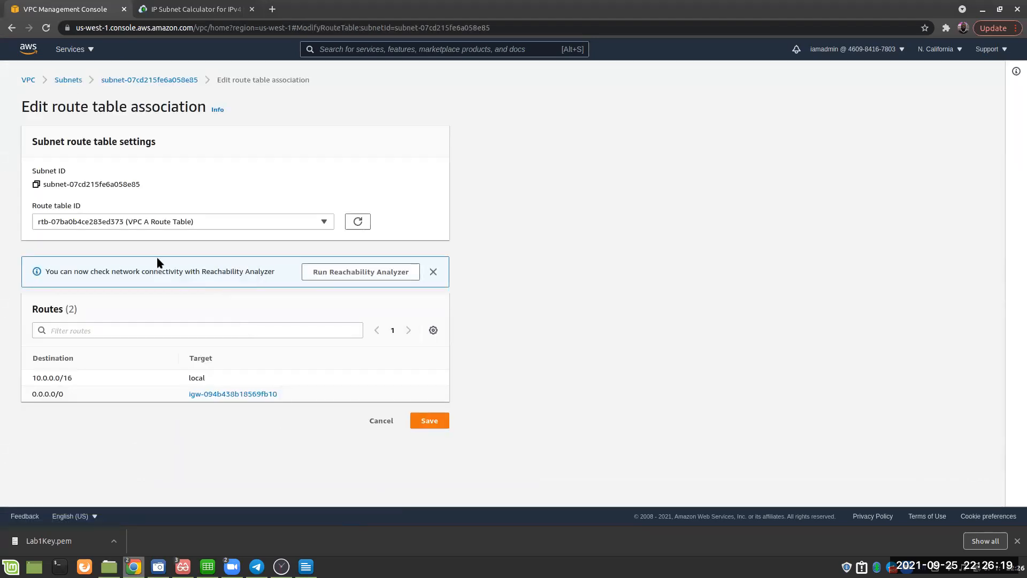
{"action": "left_click", "coordinate": [318, 223]}
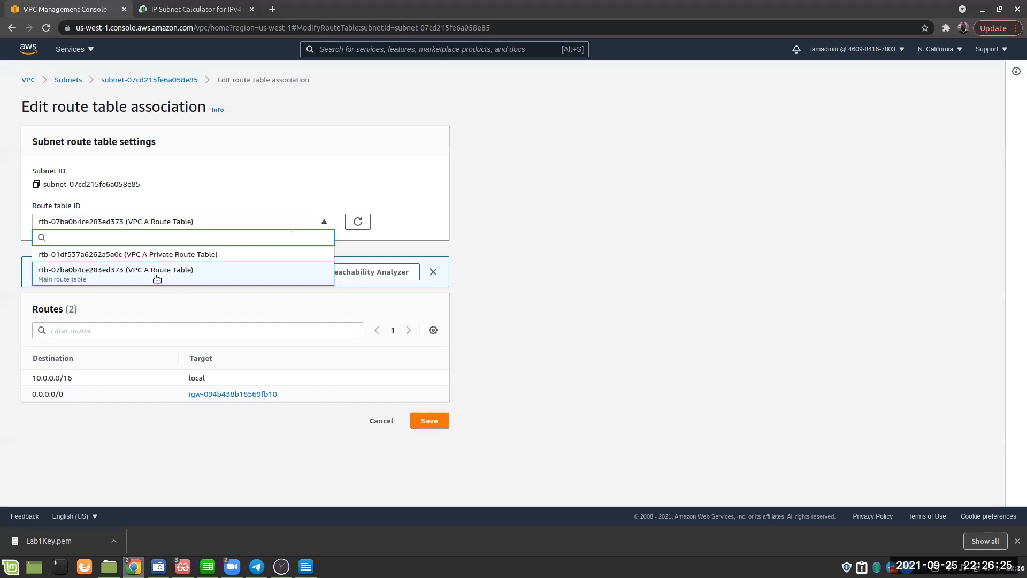
{"action": "left_click", "coordinate": [221, 254]}
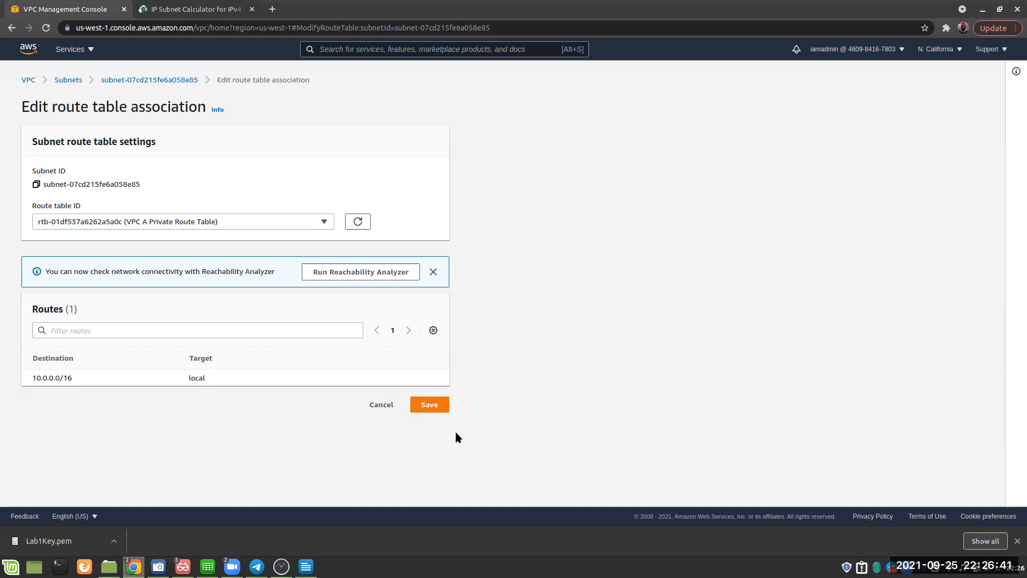
{"action": "left_click", "coordinate": [434, 408]}
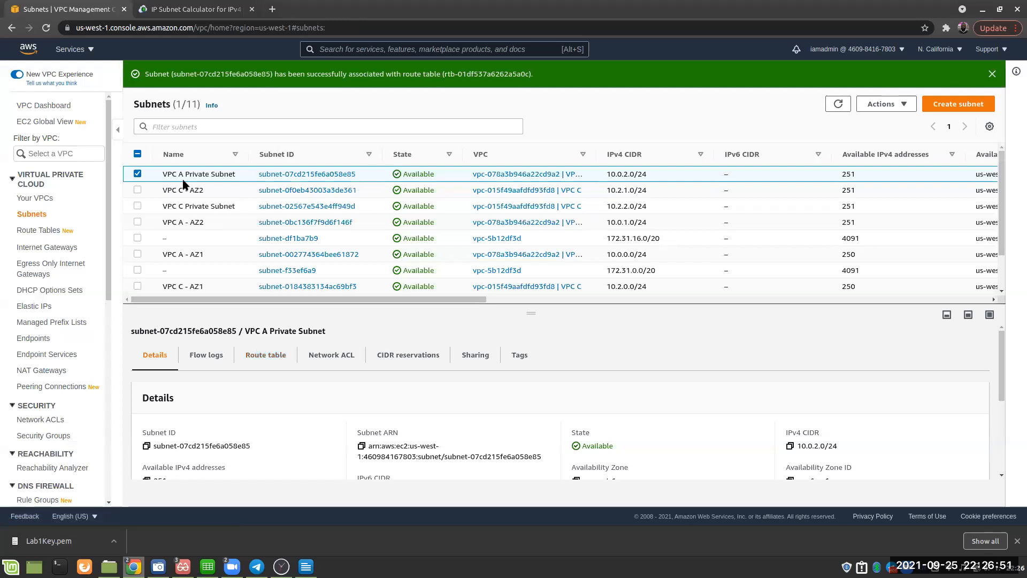
Check the routes of VPC A Private Subnet's newly associated route table and deselect the subnet
{"action": "scroll", "coordinate": [254, 374], "scroll_direction": "down", "scroll_amount": 1}
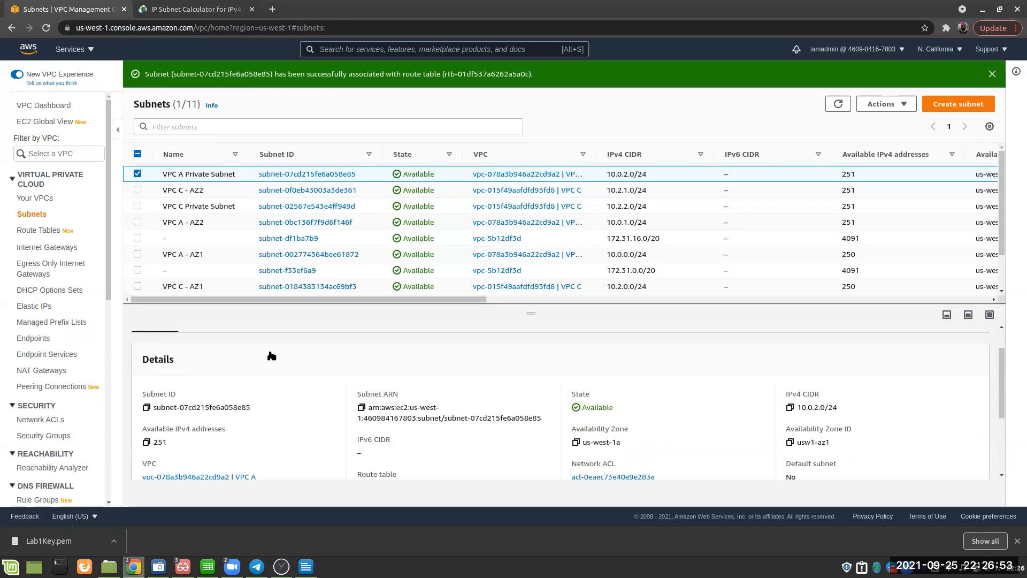
{"action": "left_click", "coordinate": [268, 328]}
{"action": "scroll", "coordinate": [259, 428], "scroll_direction": "down", "scroll_amount": 1}
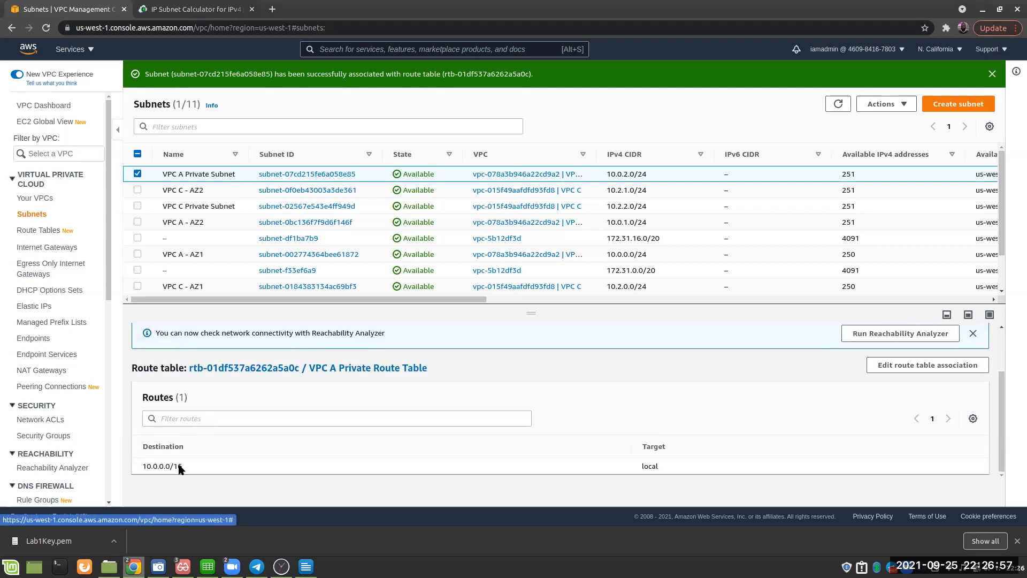
{"action": "left_click", "coordinate": [137, 175]}
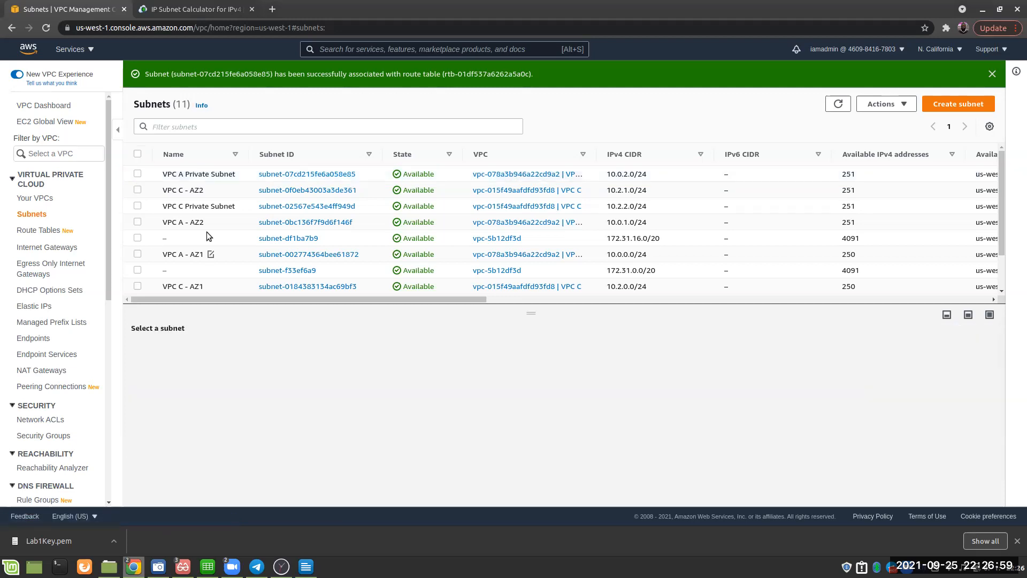
{"action": "scroll", "coordinate": [210, 222], "scroll_direction": "down", "scroll_amount": 2}
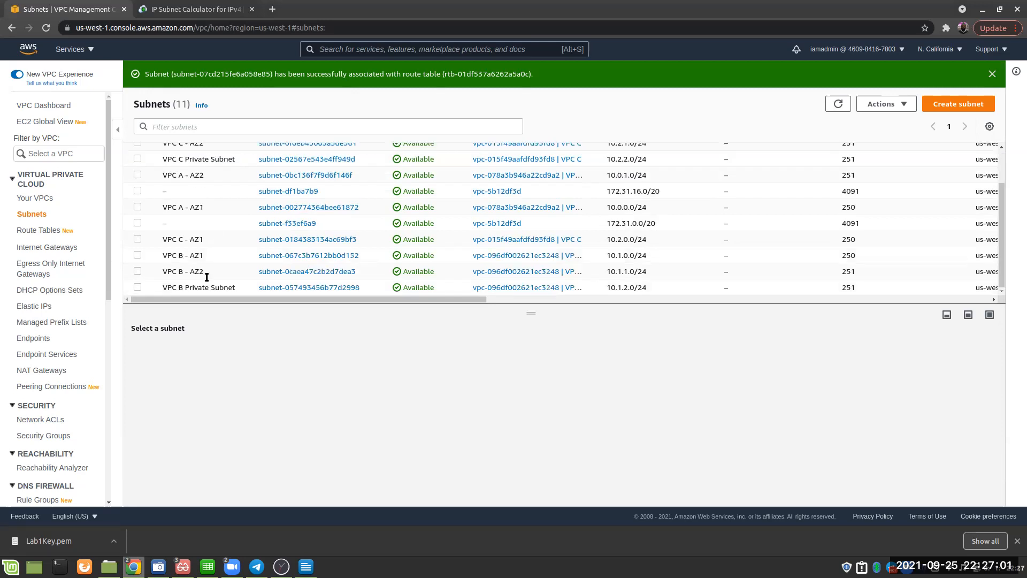
Change the route table association of VPC B Private Subnet to VPC B Private Route Table and save it
{"action": "left_click", "coordinate": [149, 286]}
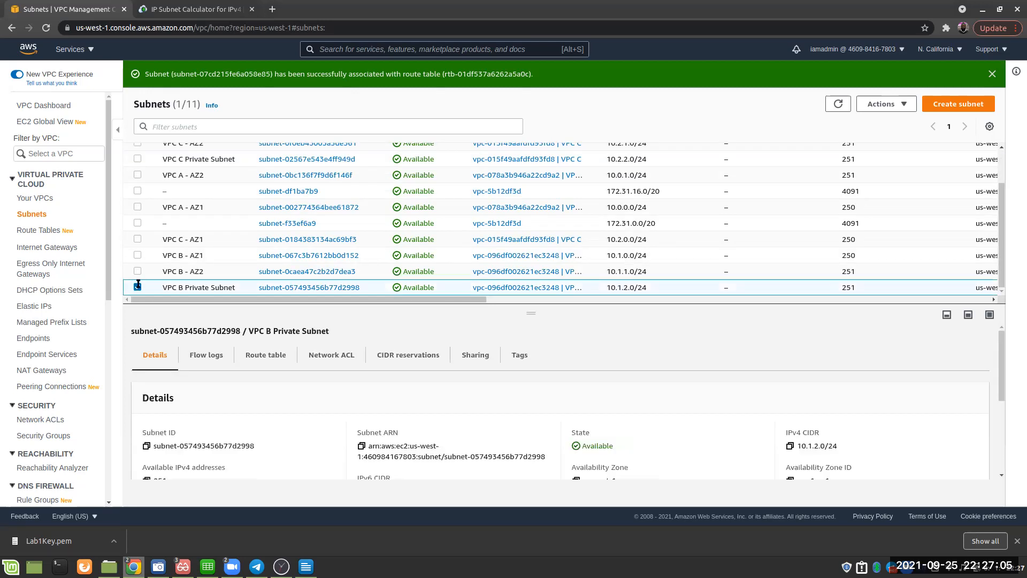
{"action": "scroll", "coordinate": [267, 428], "scroll_direction": "down", "scroll_amount": 2}
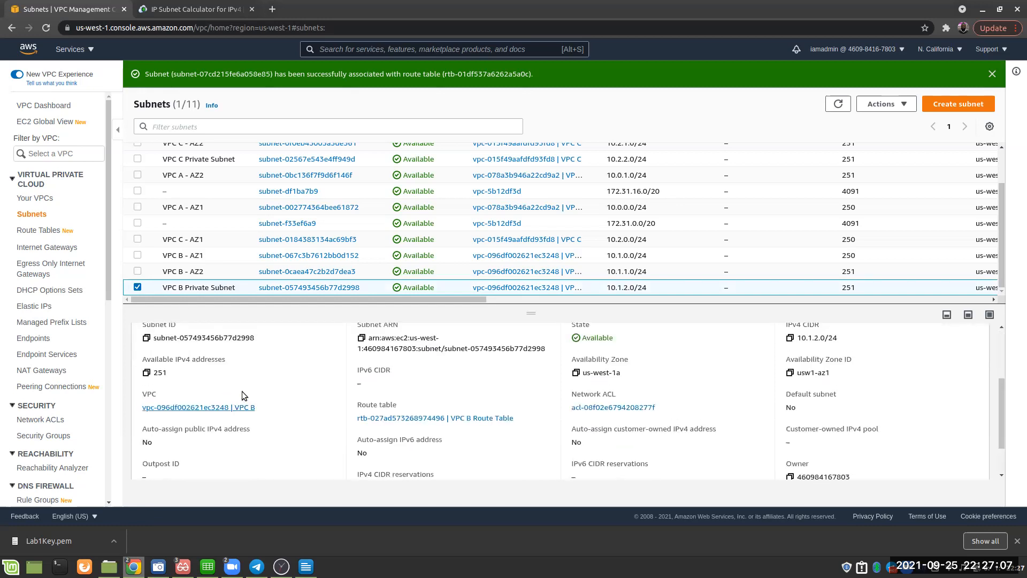
{"action": "scroll", "coordinate": [255, 343], "scroll_direction": "up", "scroll_amount": 1}
{"action": "scroll", "coordinate": [261, 396], "scroll_direction": "up", "scroll_amount": 2}
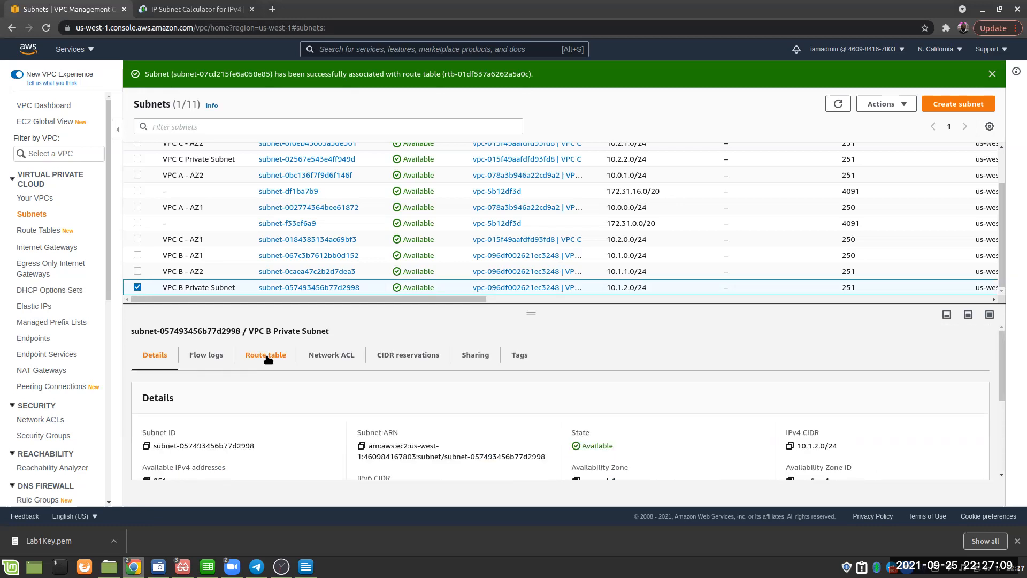
{"action": "left_click", "coordinate": [267, 356]}
{"action": "scroll", "coordinate": [242, 418], "scroll_direction": "down", "scroll_amount": 2}
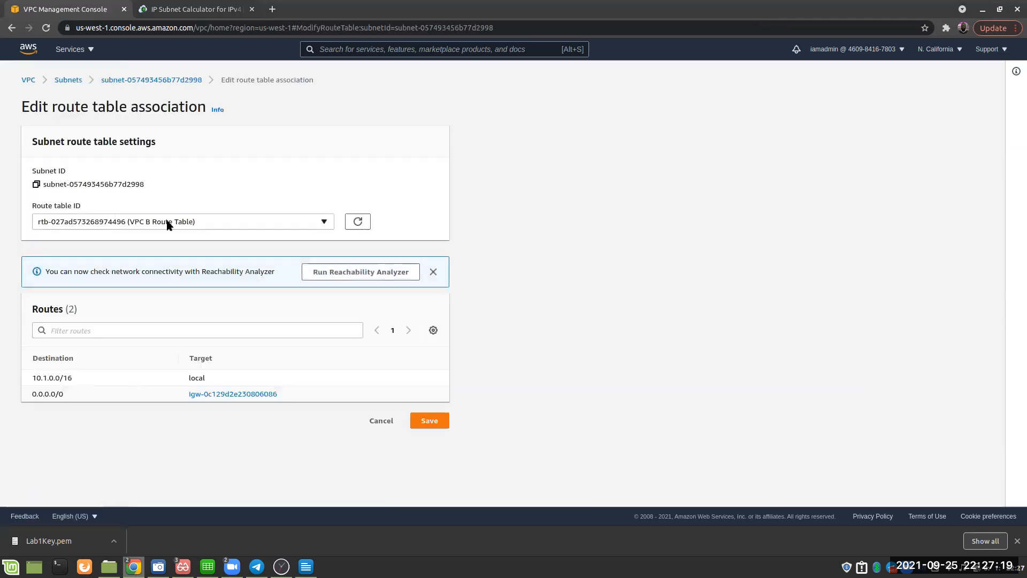
{"action": "left_click", "coordinate": [317, 222]}
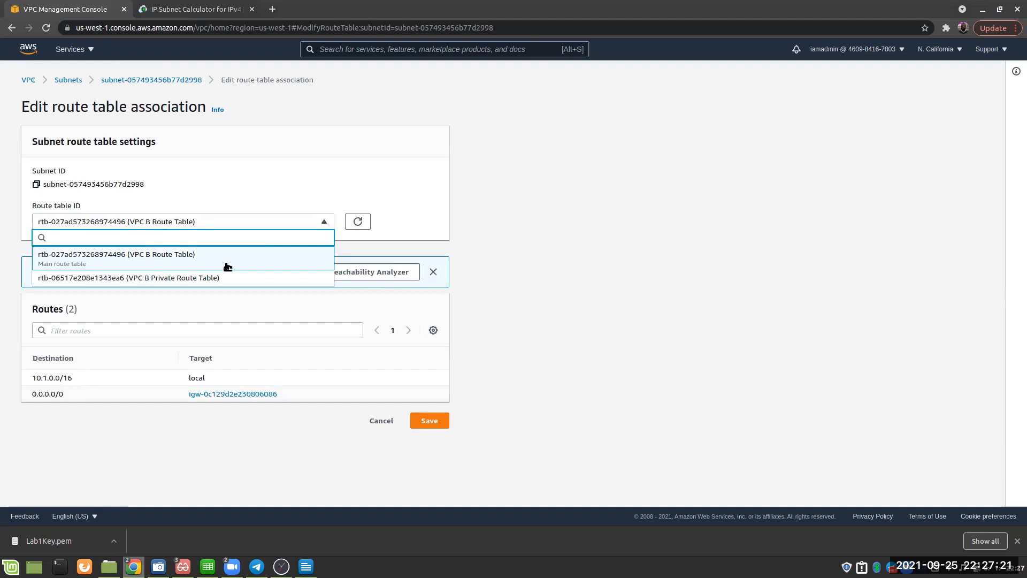
{"action": "left_click", "coordinate": [162, 258]}
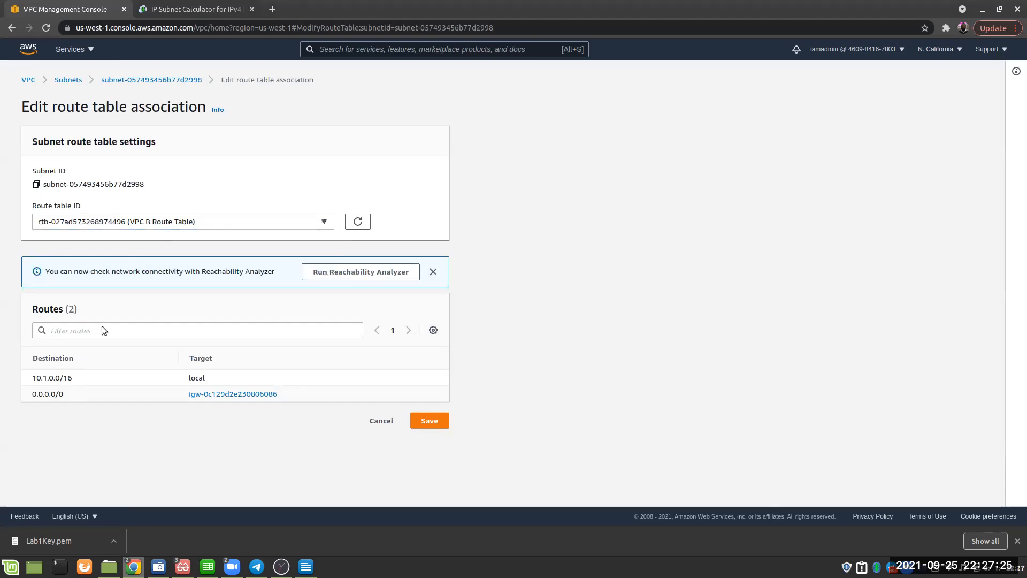
{"action": "left_click", "coordinate": [217, 221]}
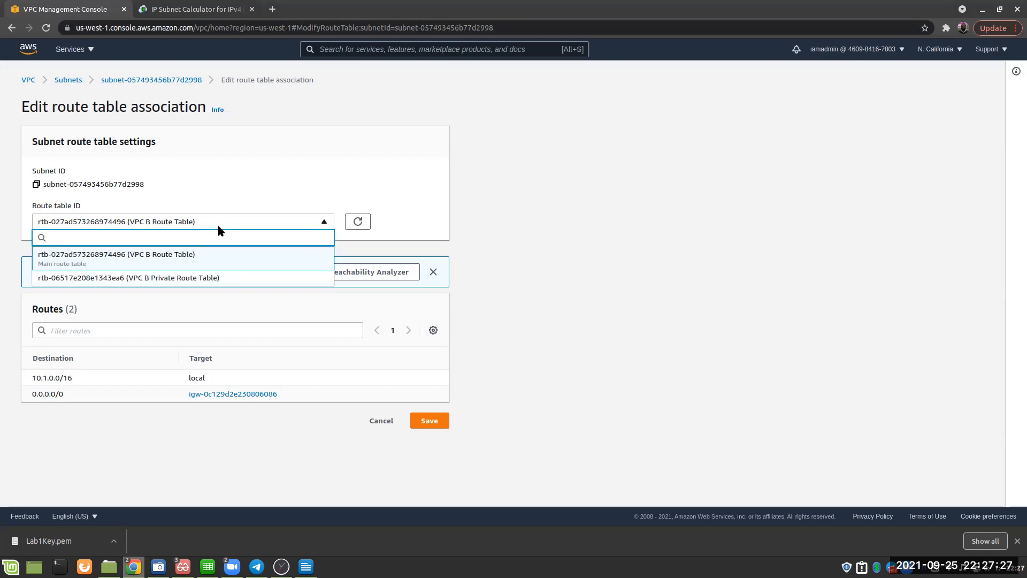
{"action": "left_click", "coordinate": [209, 276]}
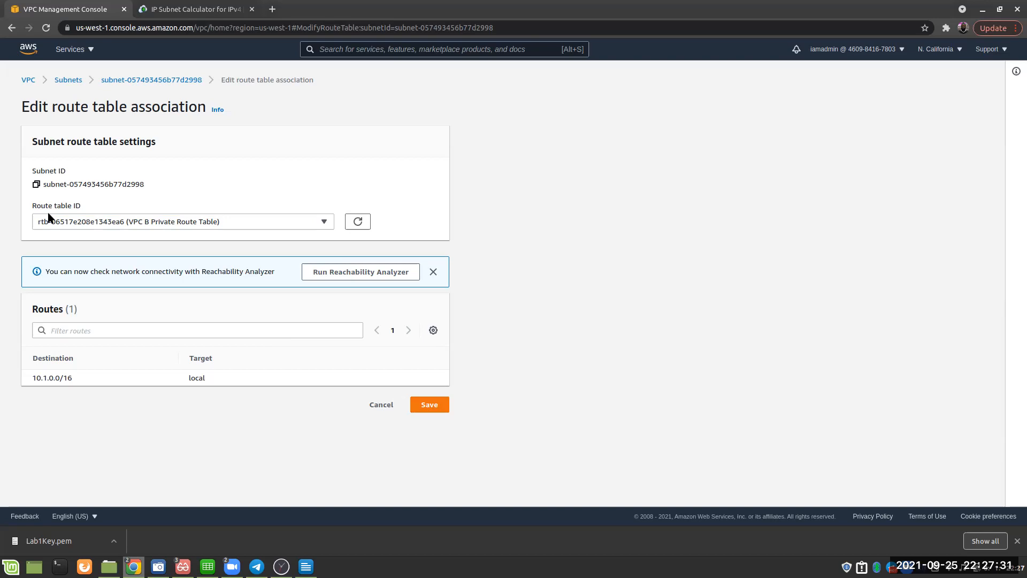
{"action": "left_click", "coordinate": [428, 406]}
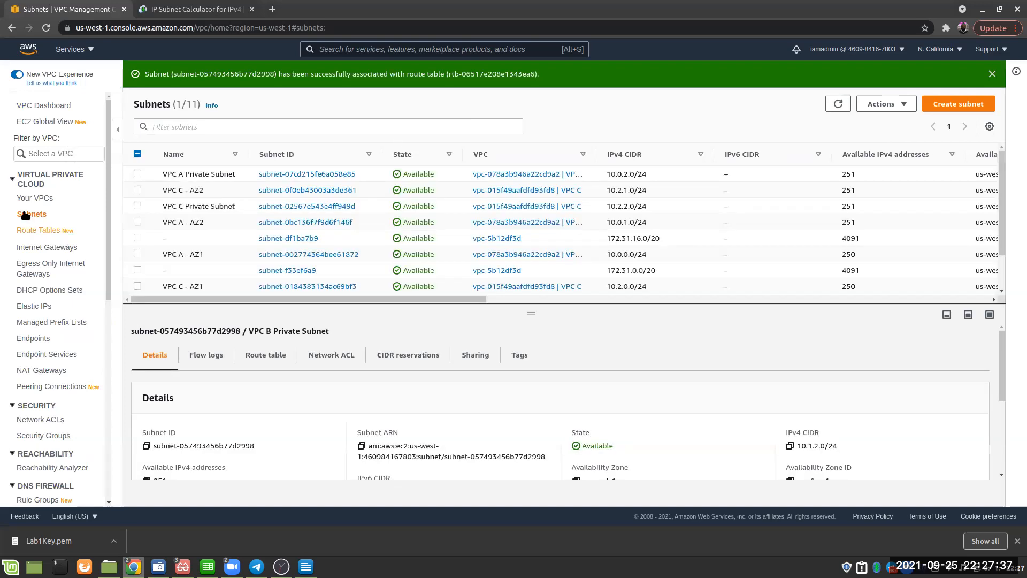
Make VPC C Private Subnet the only selected subnet and change its route table association to VPC C Private Route Table, saving the change
{"action": "scroll", "coordinate": [216, 265], "scroll_direction": "down", "scroll_amount": 2}
{"action": "scroll", "coordinate": [209, 256], "scroll_direction": "up", "scroll_amount": 3}
{"action": "left_click", "coordinate": [137, 206]}
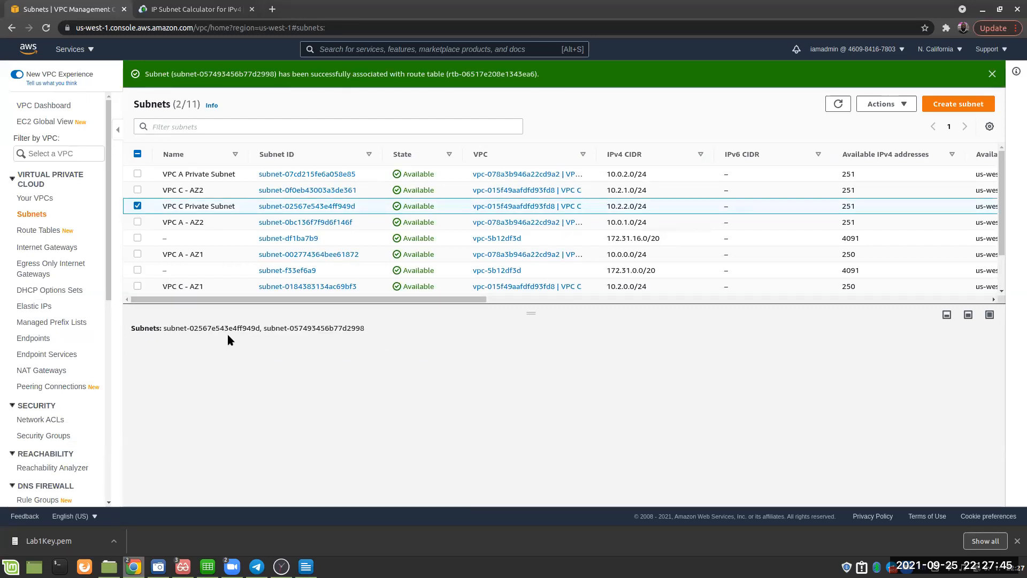
{"action": "scroll", "coordinate": [248, 278], "scroll_direction": "down", "scroll_amount": 2}
{"action": "left_click", "coordinate": [138, 288]}
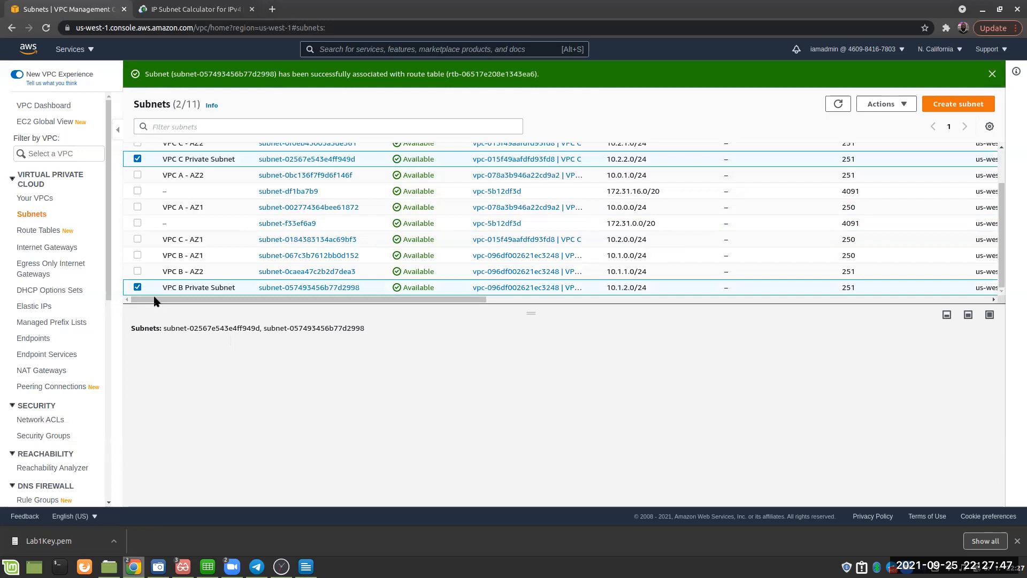
{"action": "scroll", "coordinate": [292, 368], "scroll_direction": "down", "scroll_amount": 3}
{"action": "scroll", "coordinate": [292, 368], "scroll_direction": "up", "scroll_amount": 3}
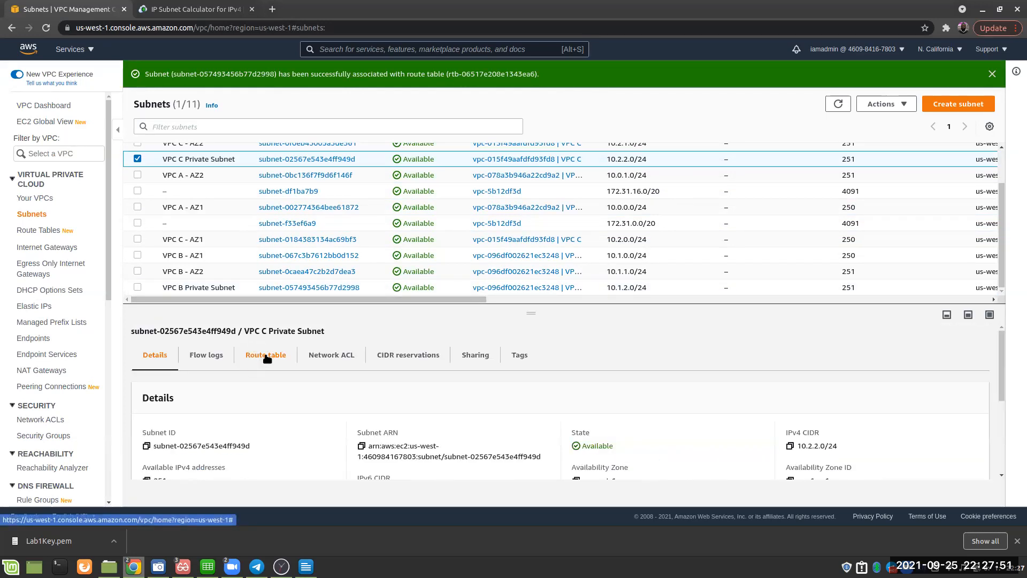
{"action": "left_click", "coordinate": [268, 357]}
{"action": "scroll", "coordinate": [321, 396], "scroll_direction": "down", "scroll_amount": 2}
{"action": "scroll", "coordinate": [325, 405], "scroll_direction": "up", "scroll_amount": 2}
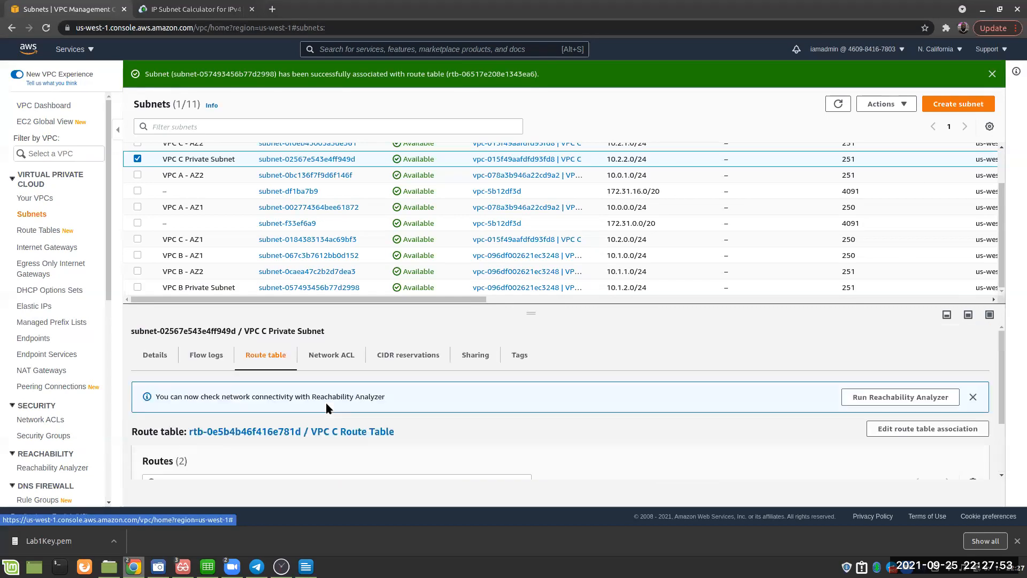
{"action": "left_click", "coordinate": [945, 430]}
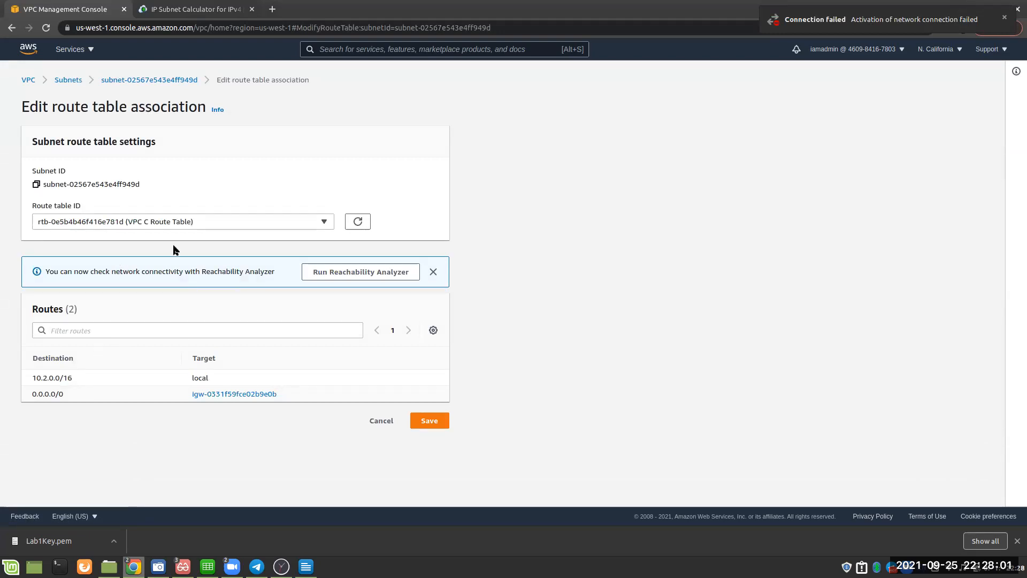
{"action": "left_click", "coordinate": [191, 223]}
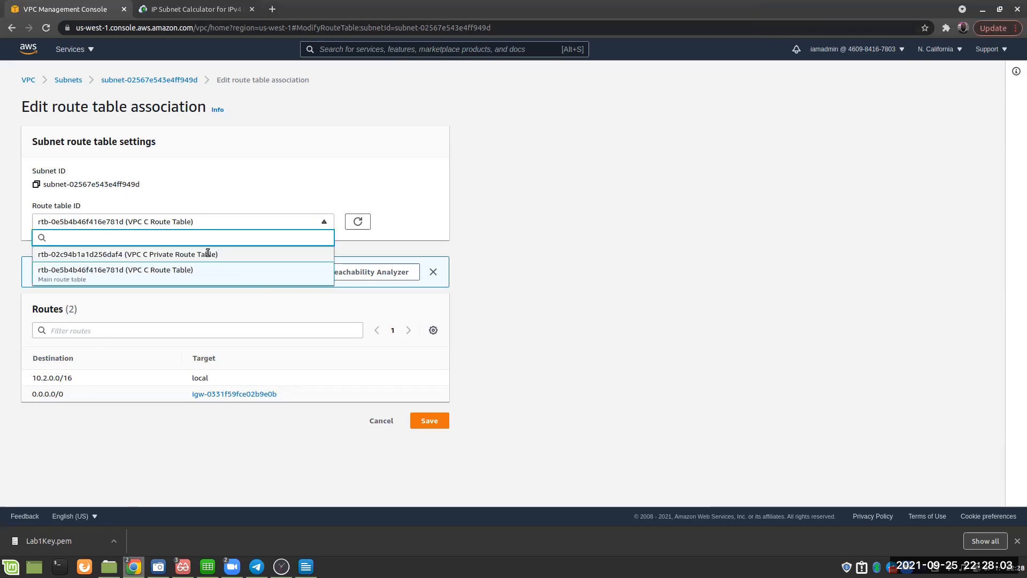
{"action": "left_click", "coordinate": [210, 254]}
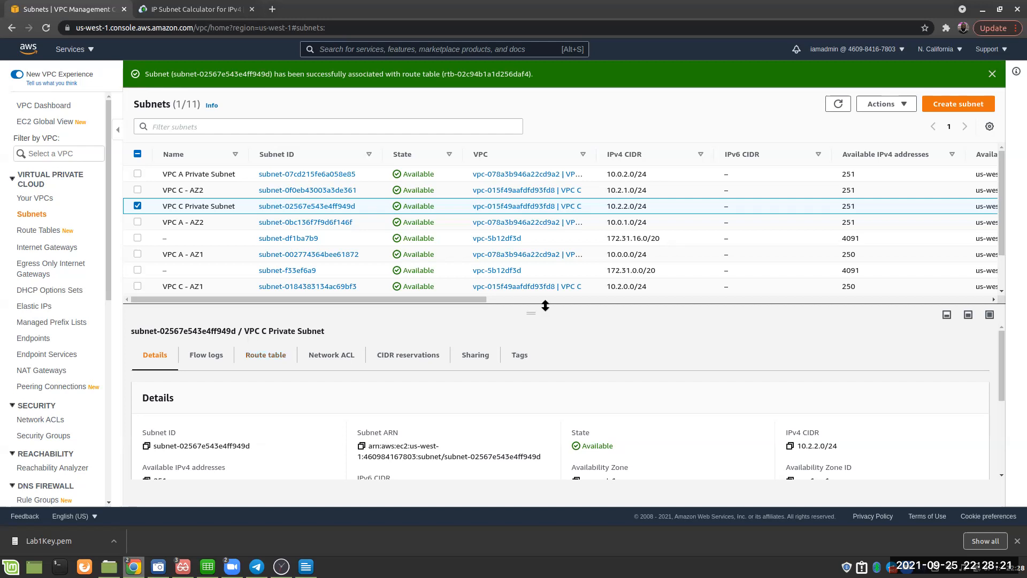
Switch to the slide deck in the document viewer, review the slides from VPC routing through the Pulling it all Together diagrams, and return to the VPC console
{"action": "mouse_move", "coordinate": [207, 562]}
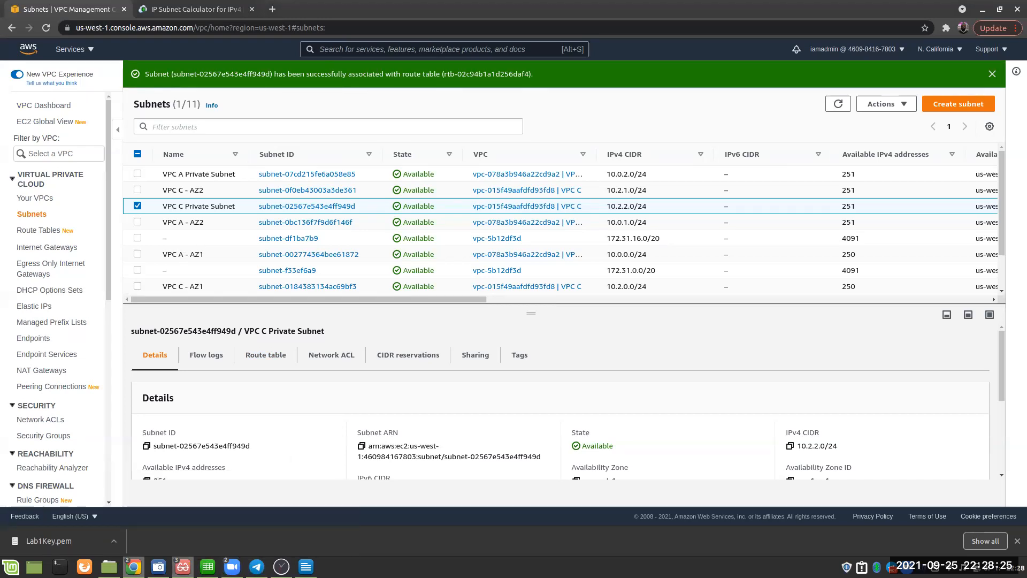
{"action": "left_click", "coordinate": [77, 519]}
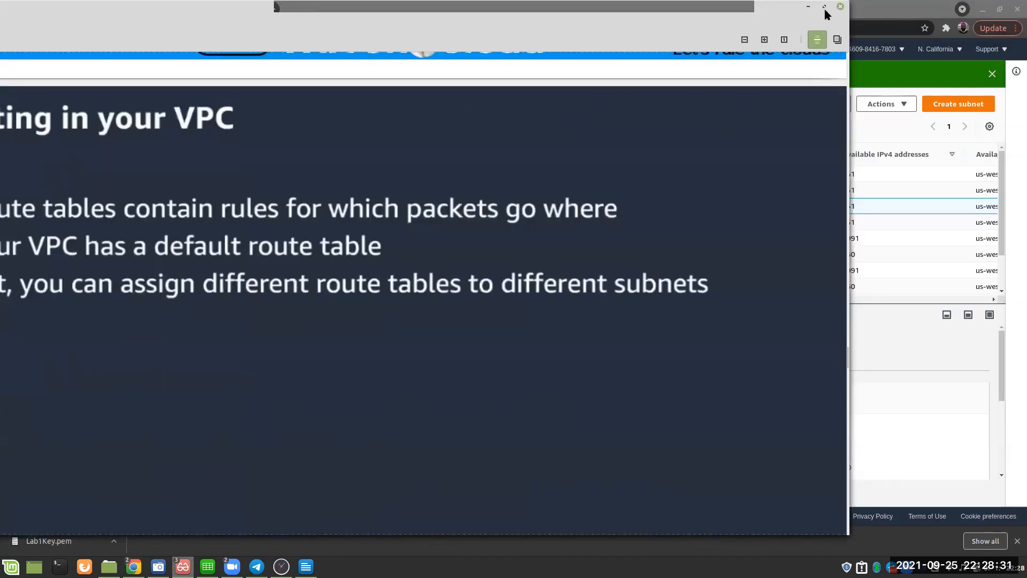
{"action": "left_click", "coordinate": [824, 8]}
{"action": "scroll", "coordinate": [596, 330], "scroll_direction": "down", "scroll_amount": 2}
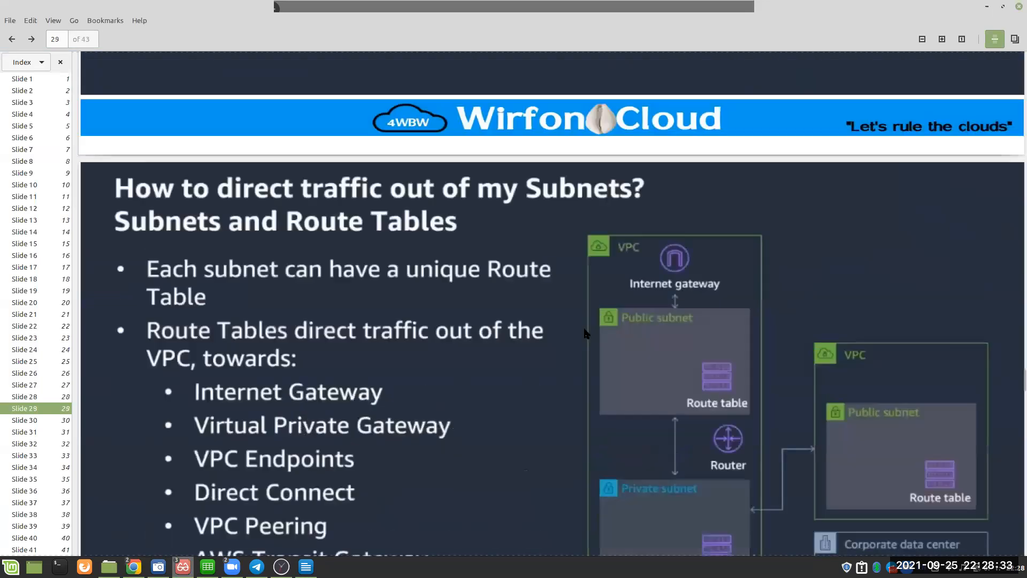
{"action": "scroll", "coordinate": [623, 367], "scroll_direction": "down", "scroll_amount": 6}
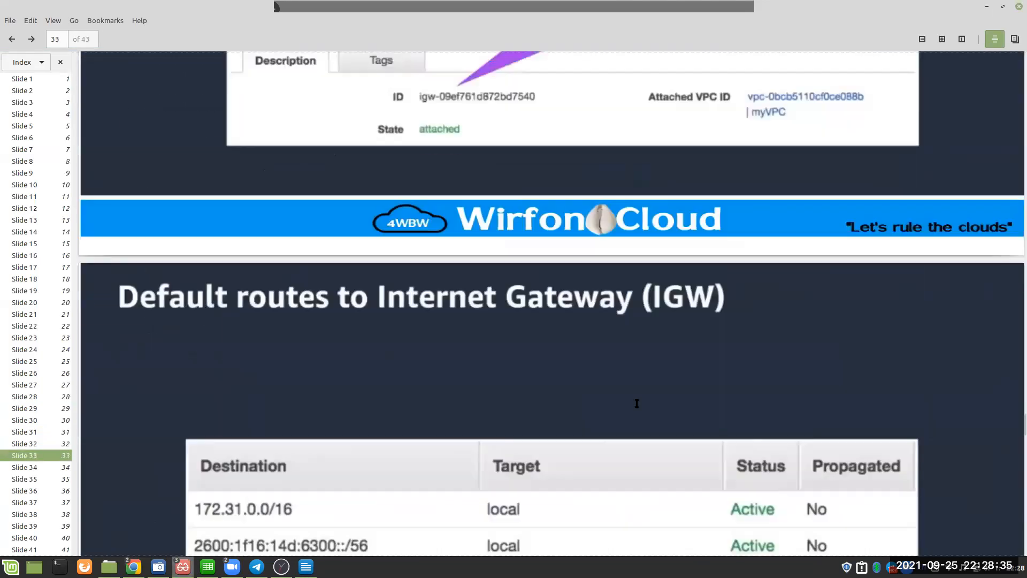
{"action": "scroll", "coordinate": [633, 429], "scroll_direction": "down", "scroll_amount": 10}
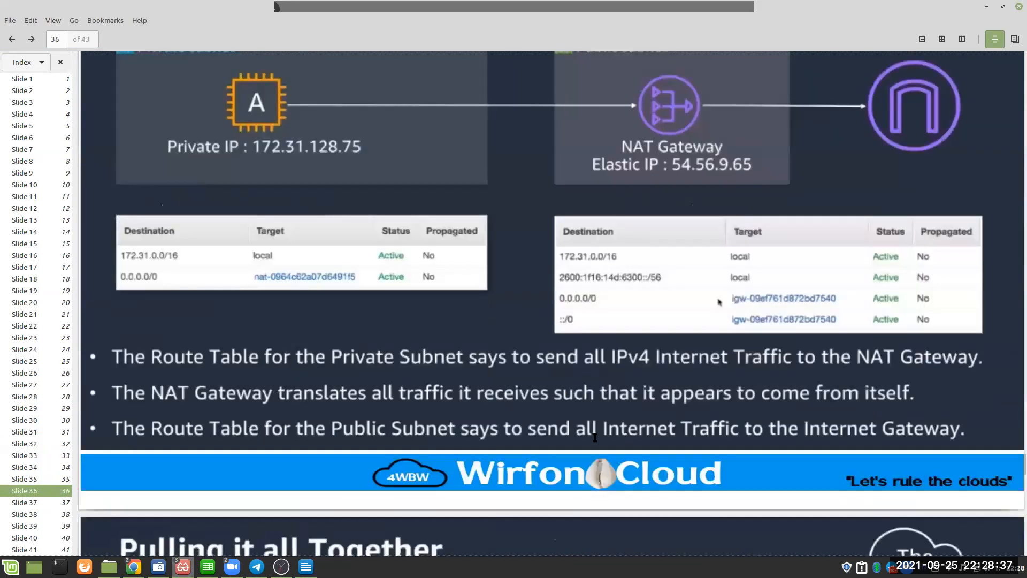
{"action": "scroll", "coordinate": [551, 443], "scroll_direction": "up", "scroll_amount": 1}
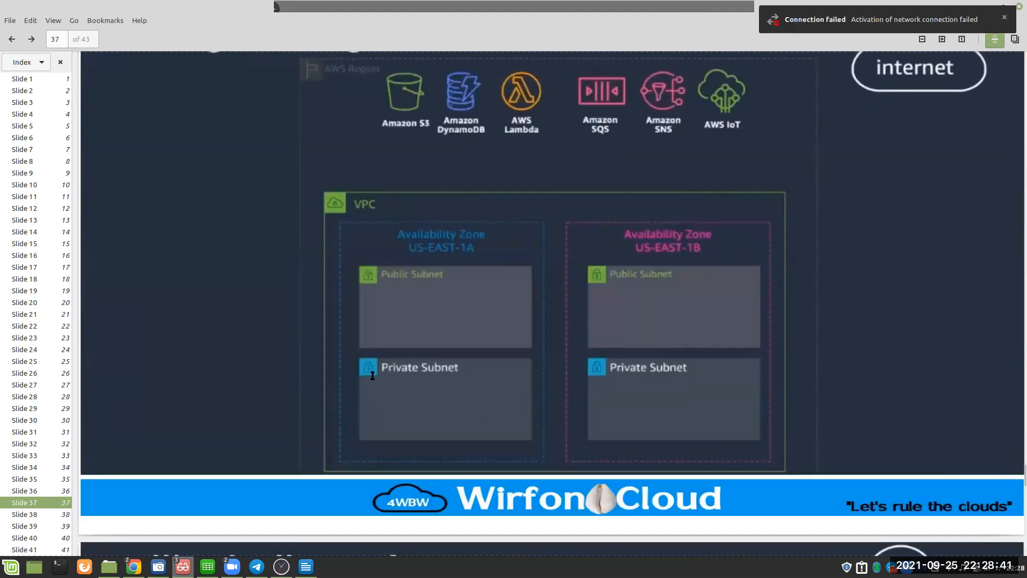
{"action": "scroll", "coordinate": [497, 401], "scroll_direction": "down", "scroll_amount": 5}
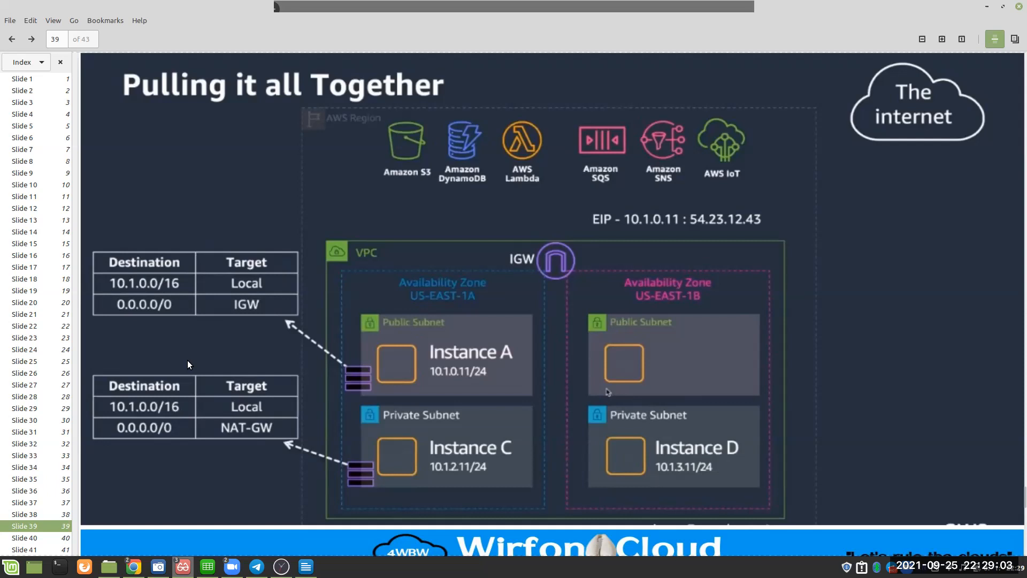
{"action": "scroll", "coordinate": [454, 415], "scroll_direction": "down", "scroll_amount": 3}
{"action": "scroll", "coordinate": [454, 415], "scroll_direction": "down", "scroll_amount": 6}
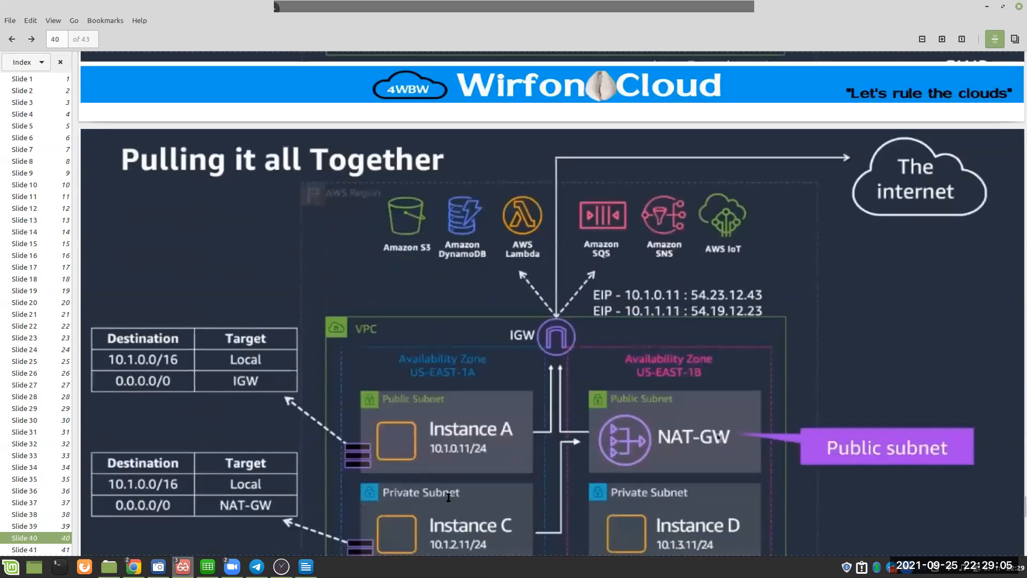
{"action": "scroll", "coordinate": [425, 522], "scroll_direction": "down", "scroll_amount": 2}
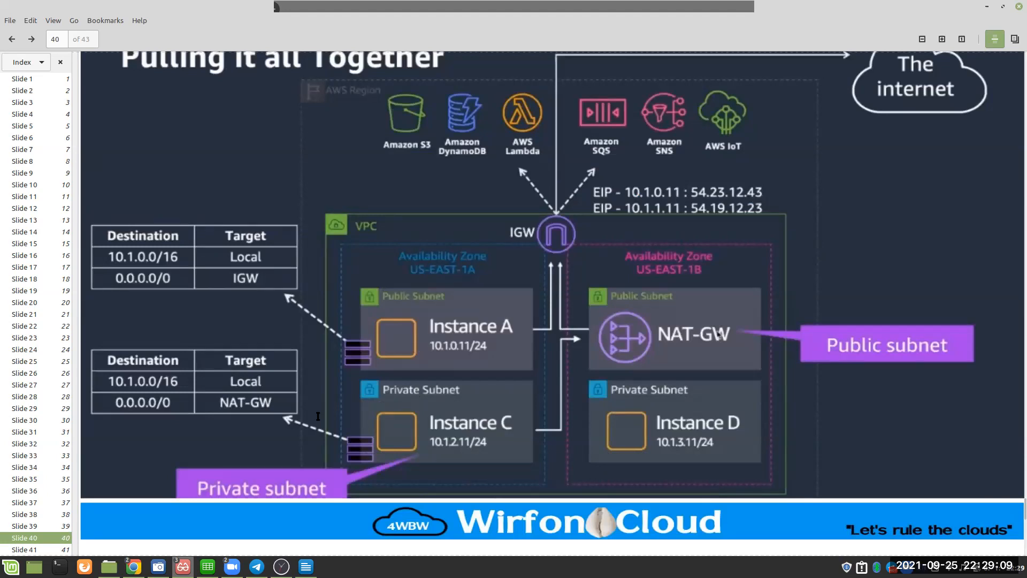
{"action": "scroll", "coordinate": [364, 397], "scroll_direction": "down", "scroll_amount": 11}
{"action": "scroll", "coordinate": [796, 137], "scroll_direction": "up", "scroll_amount": 1}
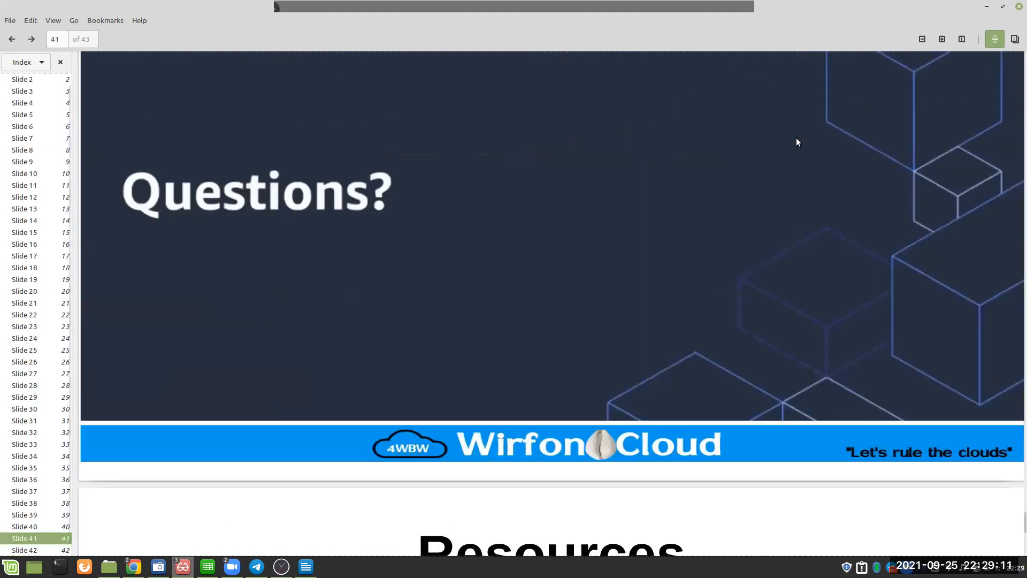
{"action": "key", "text": "alt+Tab"}
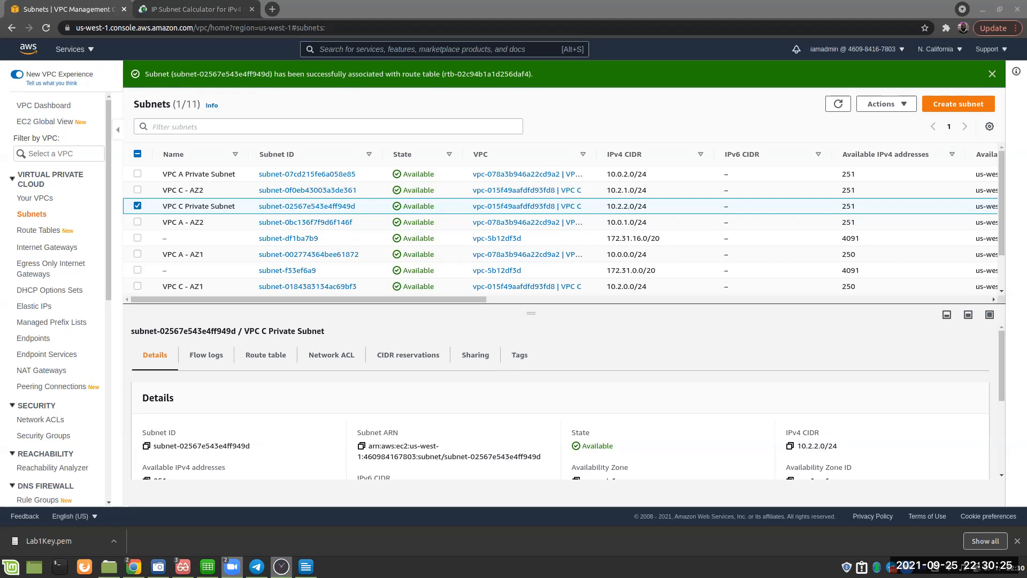
Check the CIDR and subnet mask notes in LibreOffice Writer, and switch back to the browser's IPv4 subnet calculator
{"action": "mouse_move", "coordinate": [306, 566]}
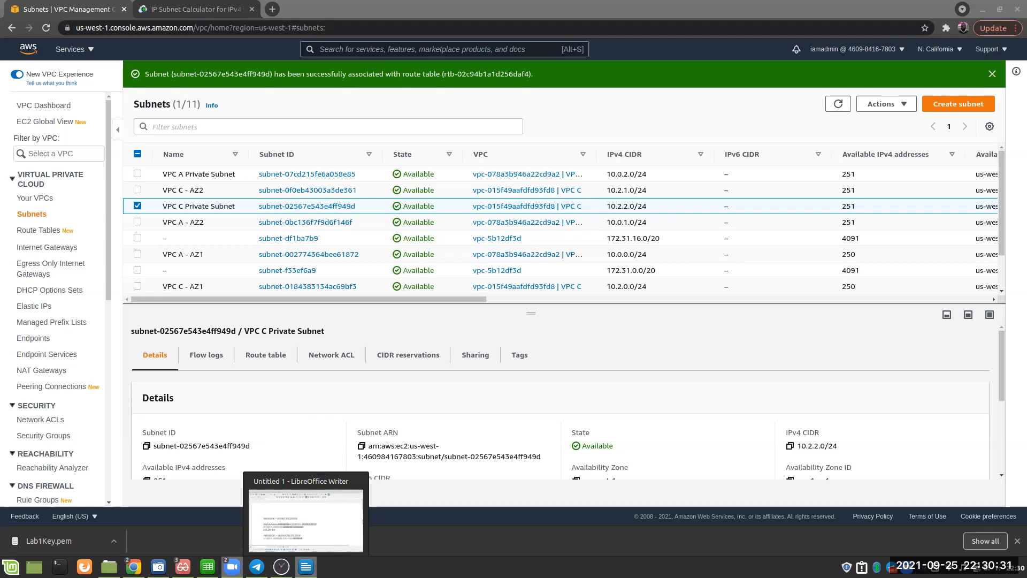
{"action": "left_click", "coordinate": [306, 567]}
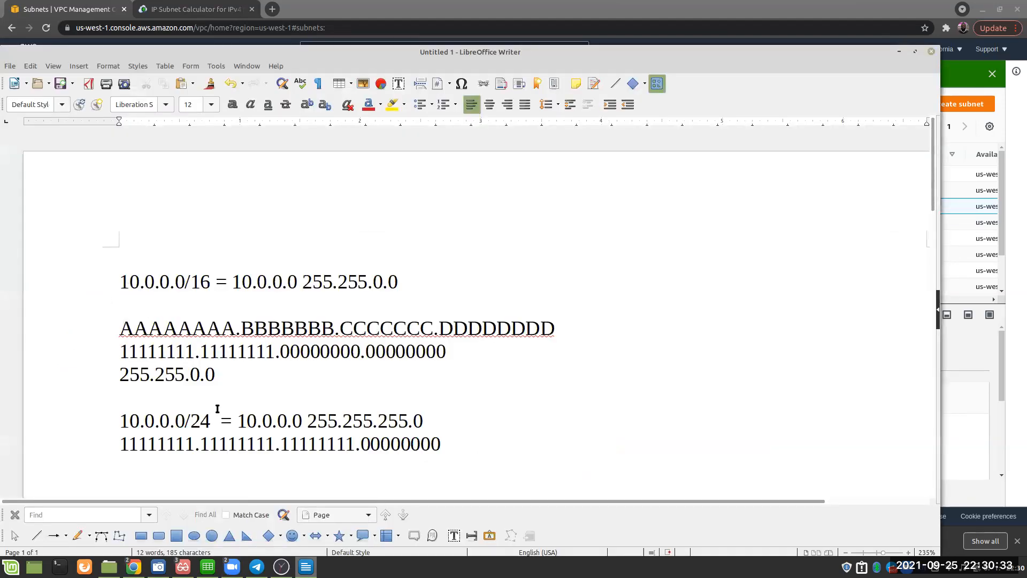
{"action": "left_click", "coordinate": [898, 53]}
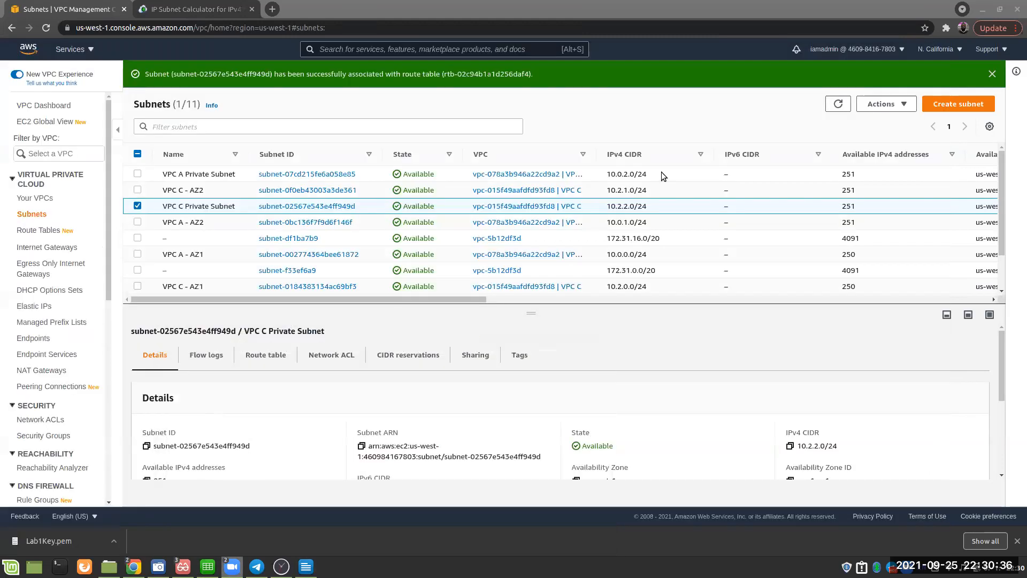
{"action": "left_click", "coordinate": [194, 11]}
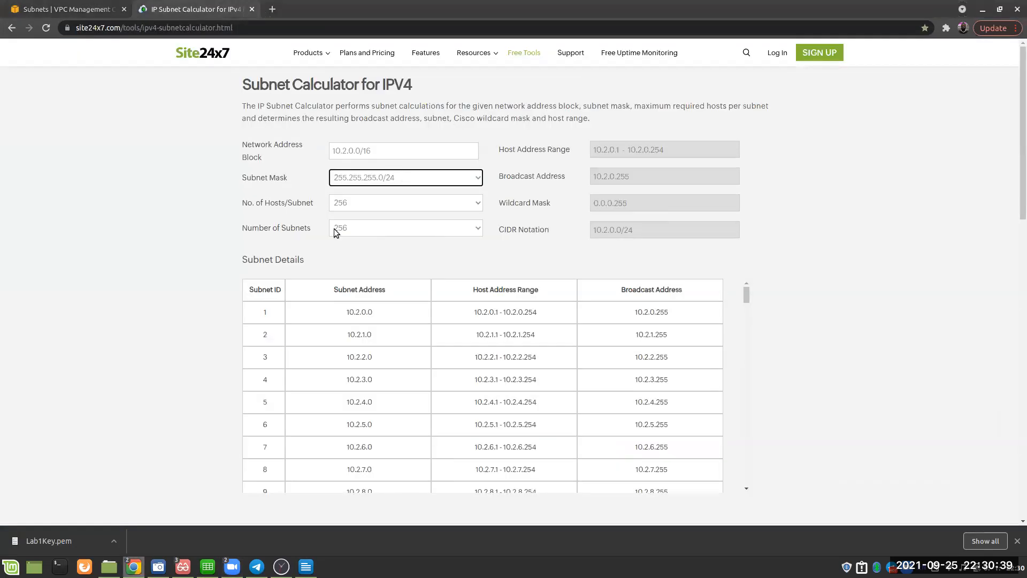